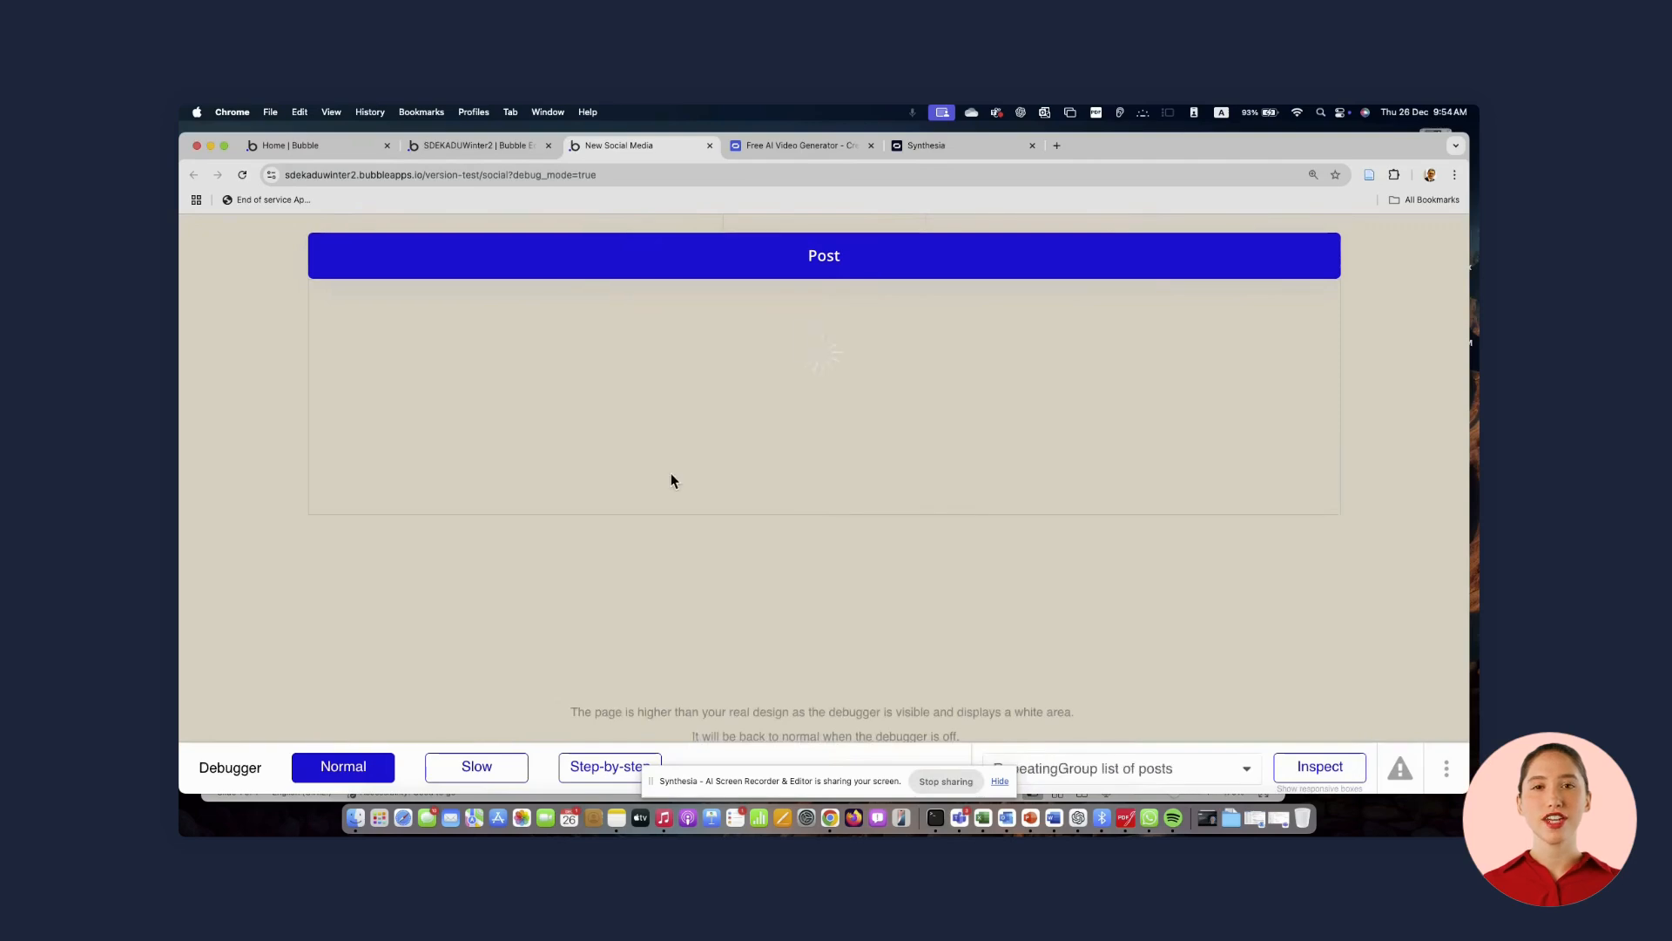
Scroll through the posts in the running app preview
scroll(672, 473, "up", 1)
scroll(510, 554, "down", 5)
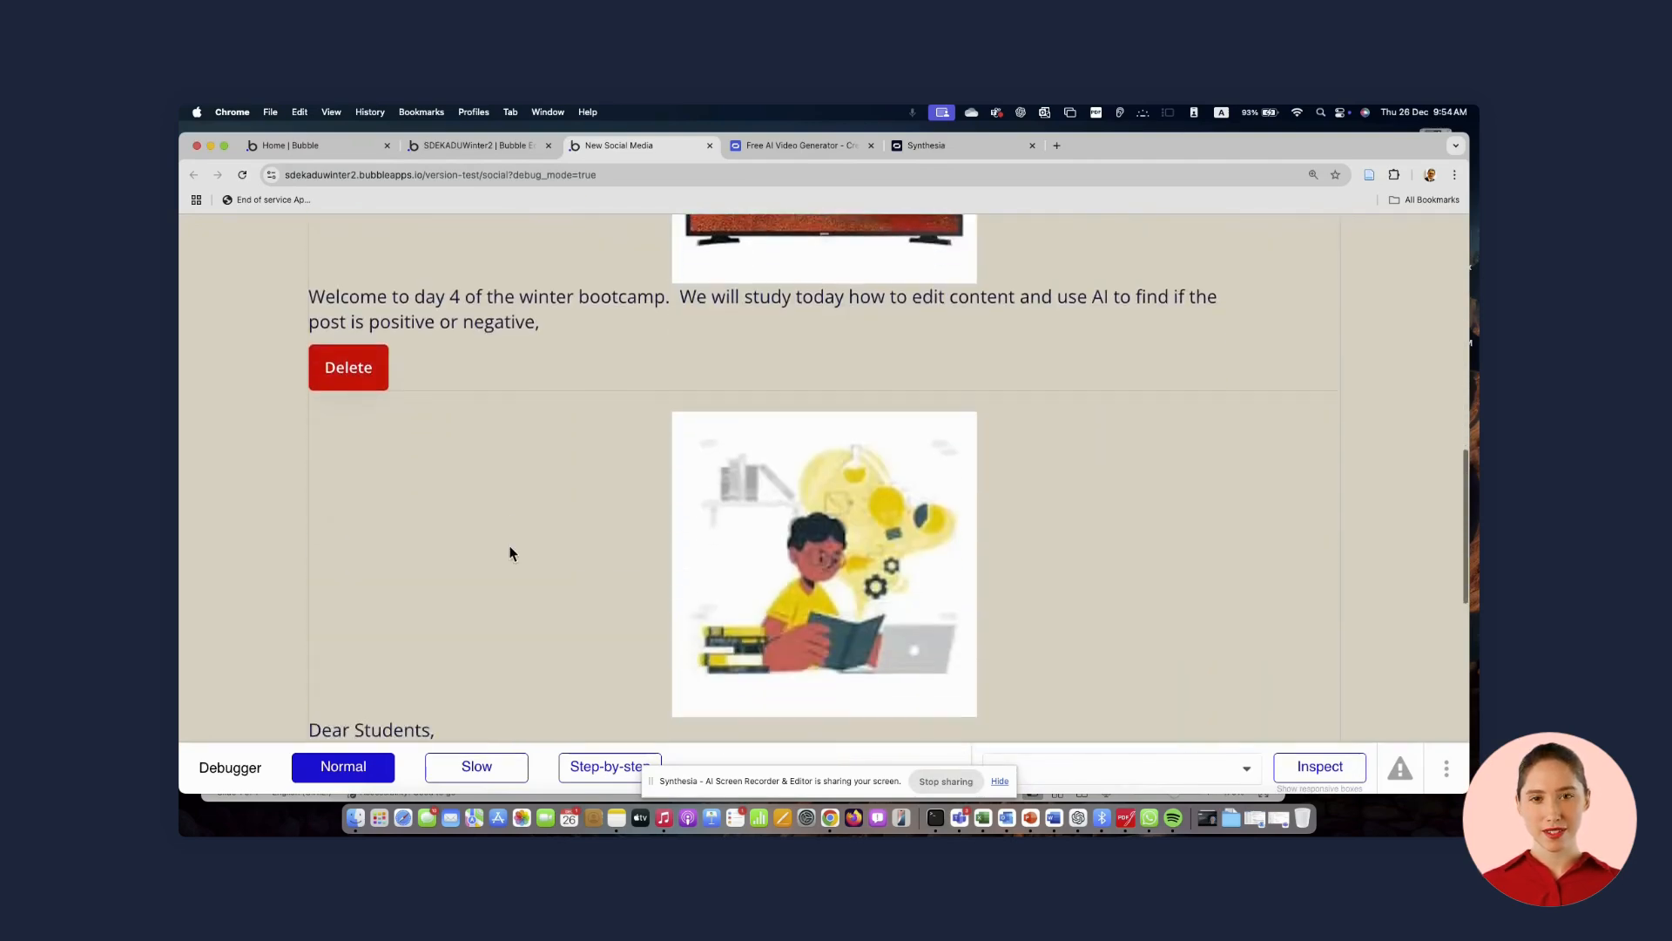
scroll(504, 470, "up", 2)
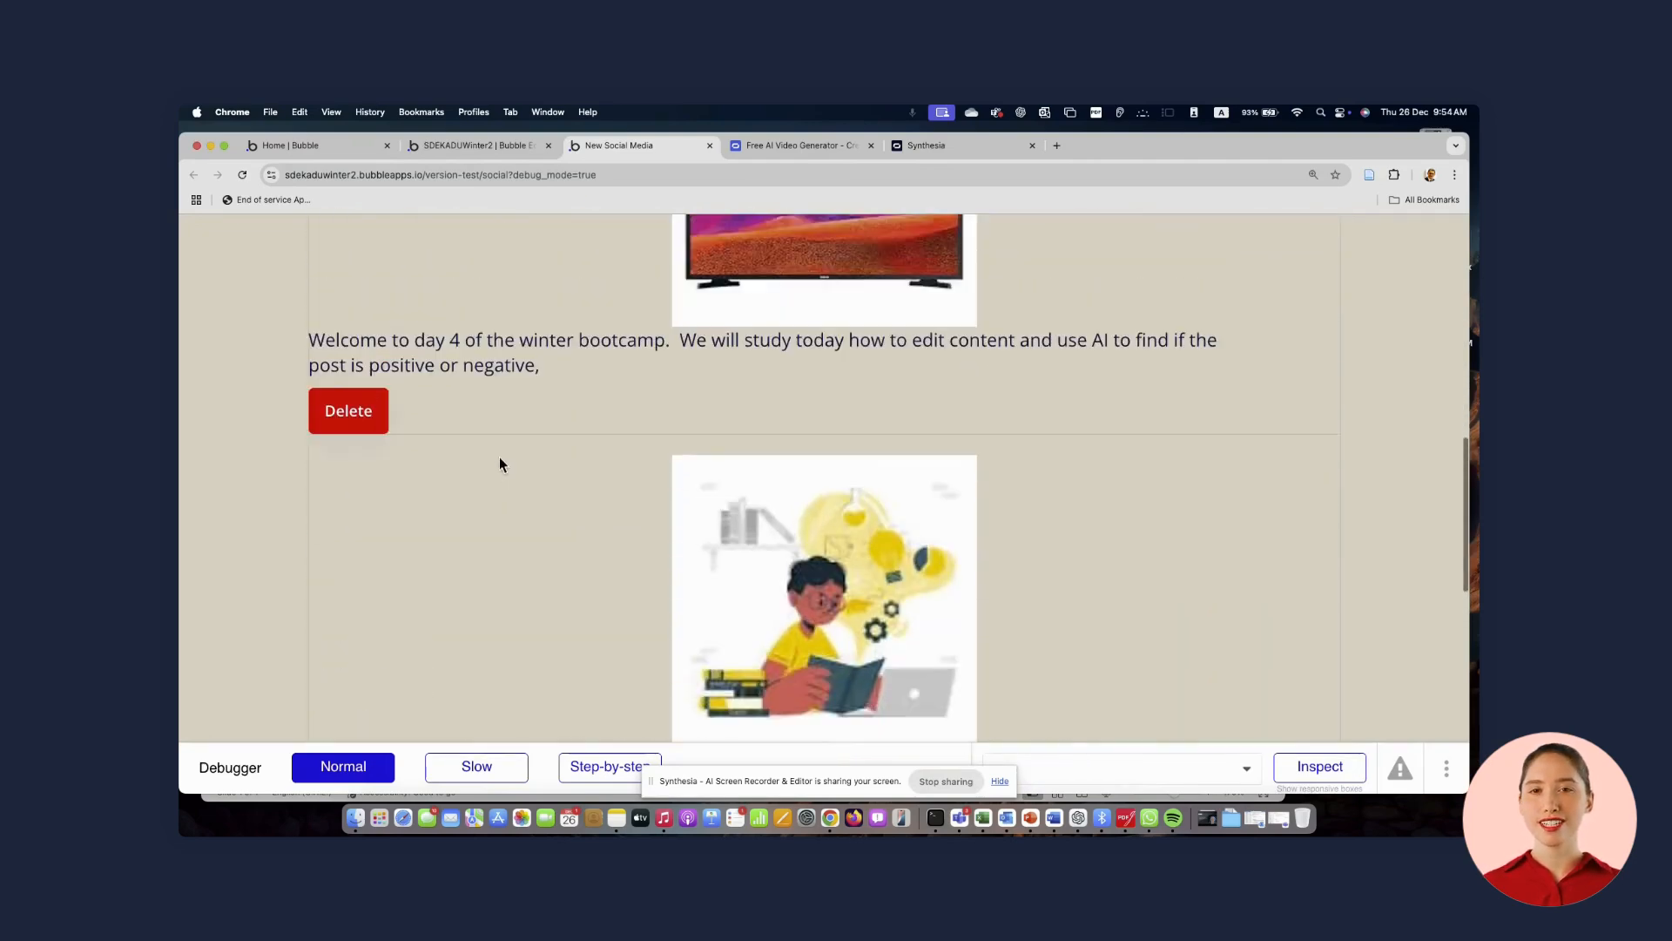
scroll(500, 462, "down", 2)
scroll(500, 462, "up", 6)
scroll(467, 578, "down", 2)
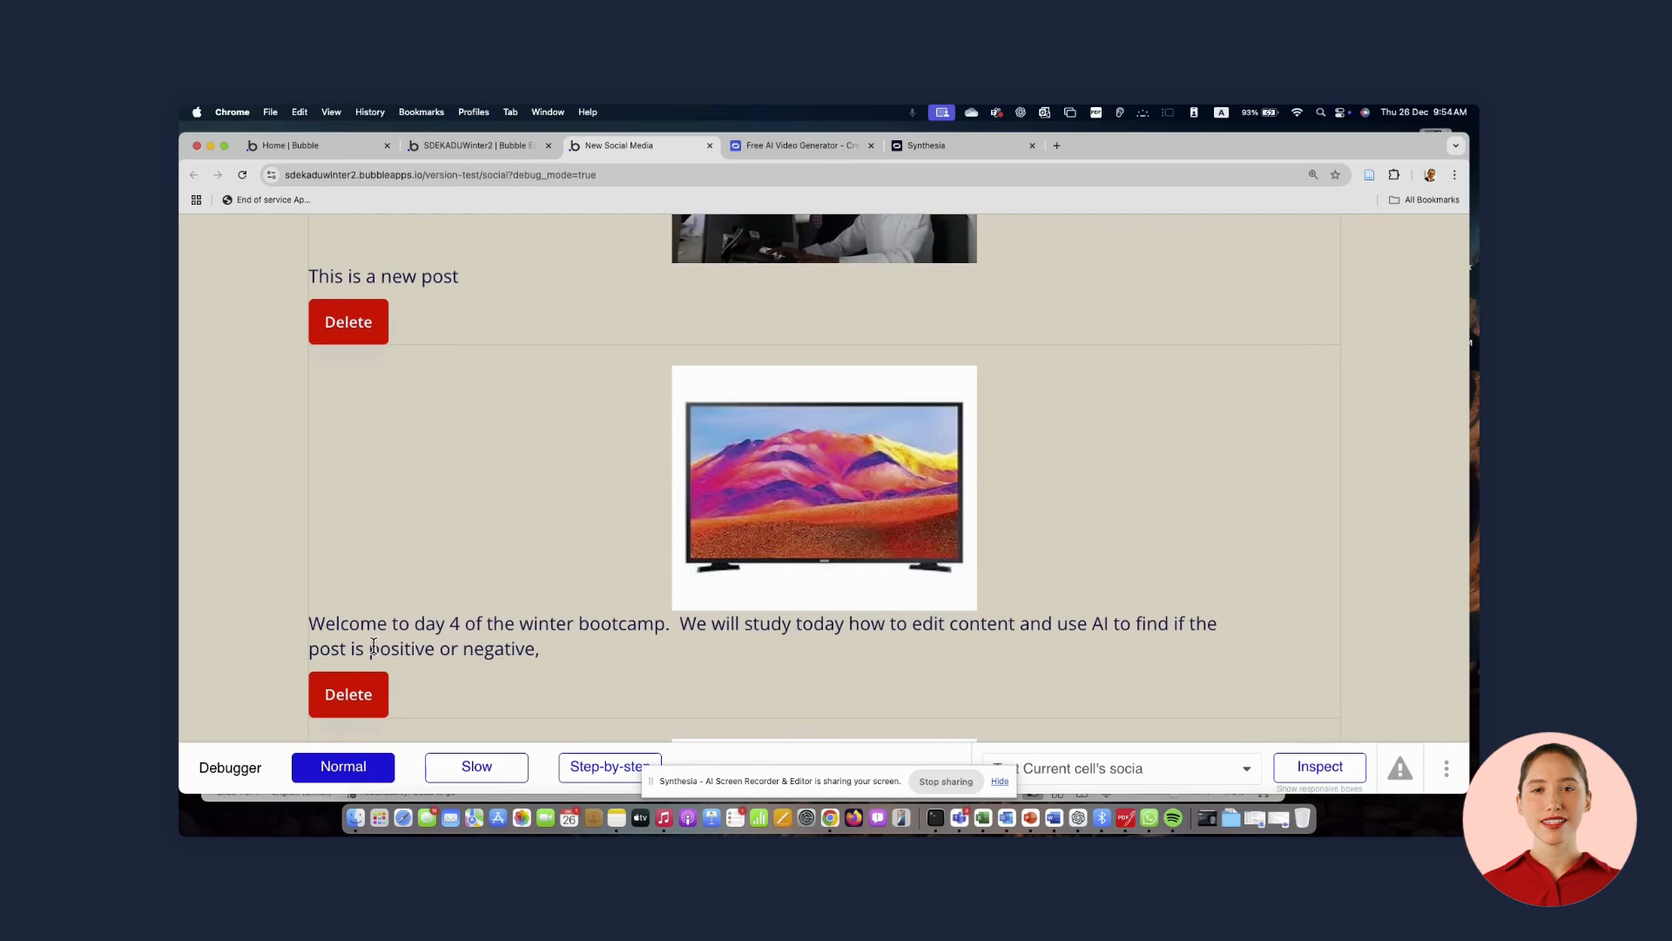
Add a new button to the repeating group cell, between the post text and the Delete button
left_click(511, 148)
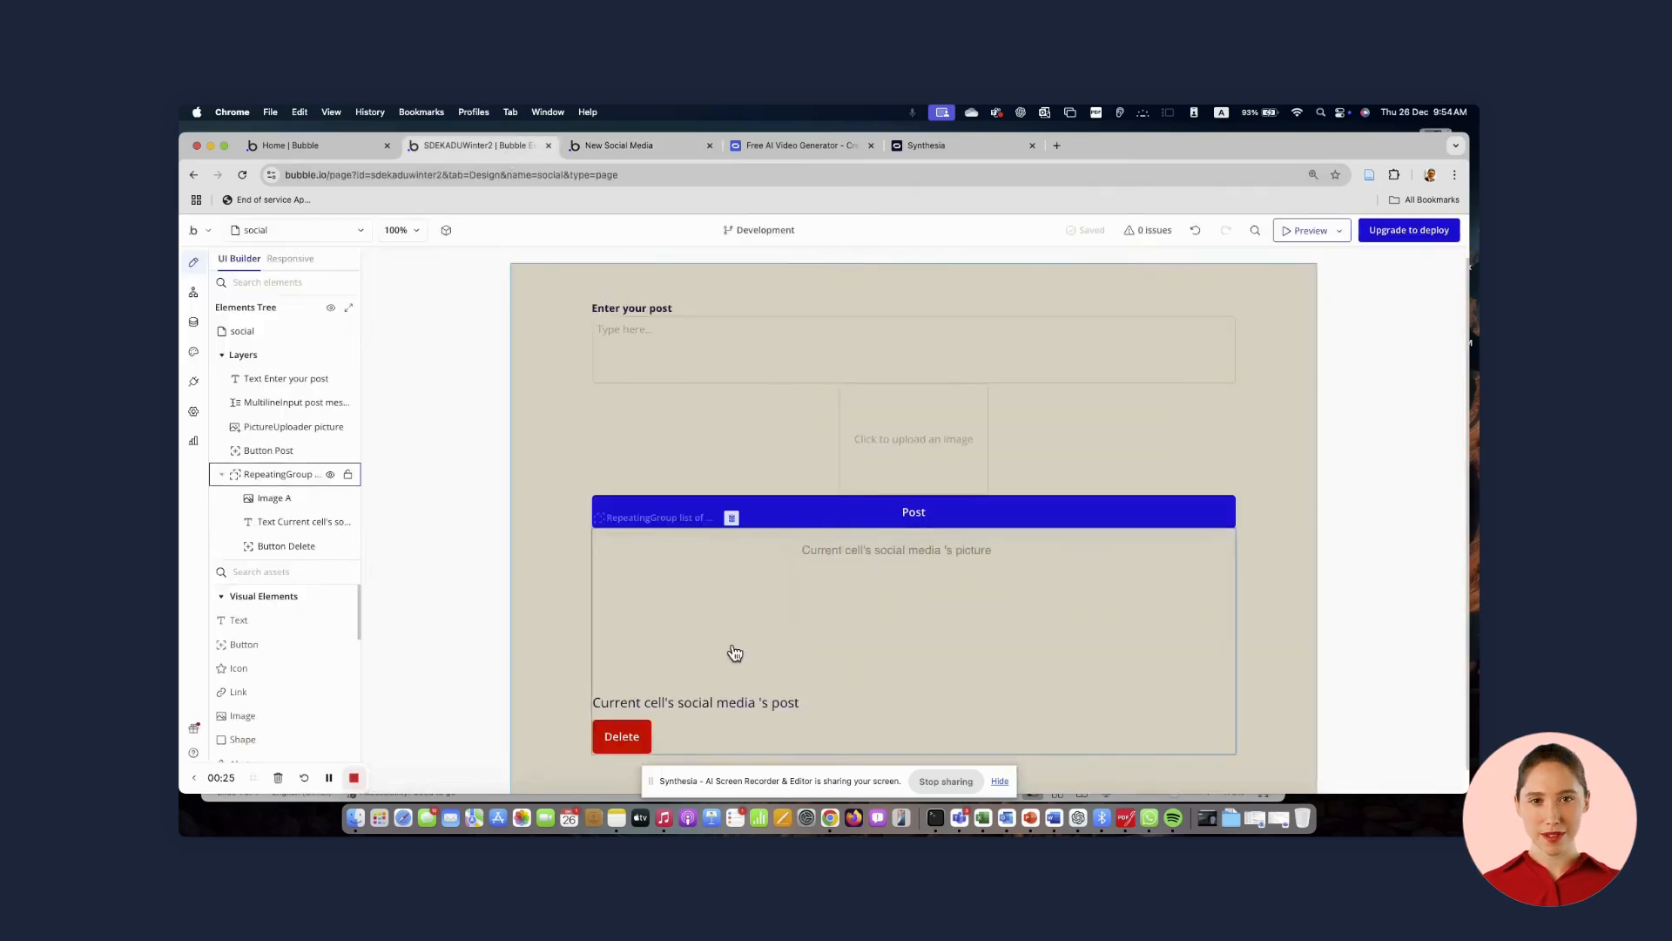
scroll(734, 653, "down", 2)
left_click(258, 651)
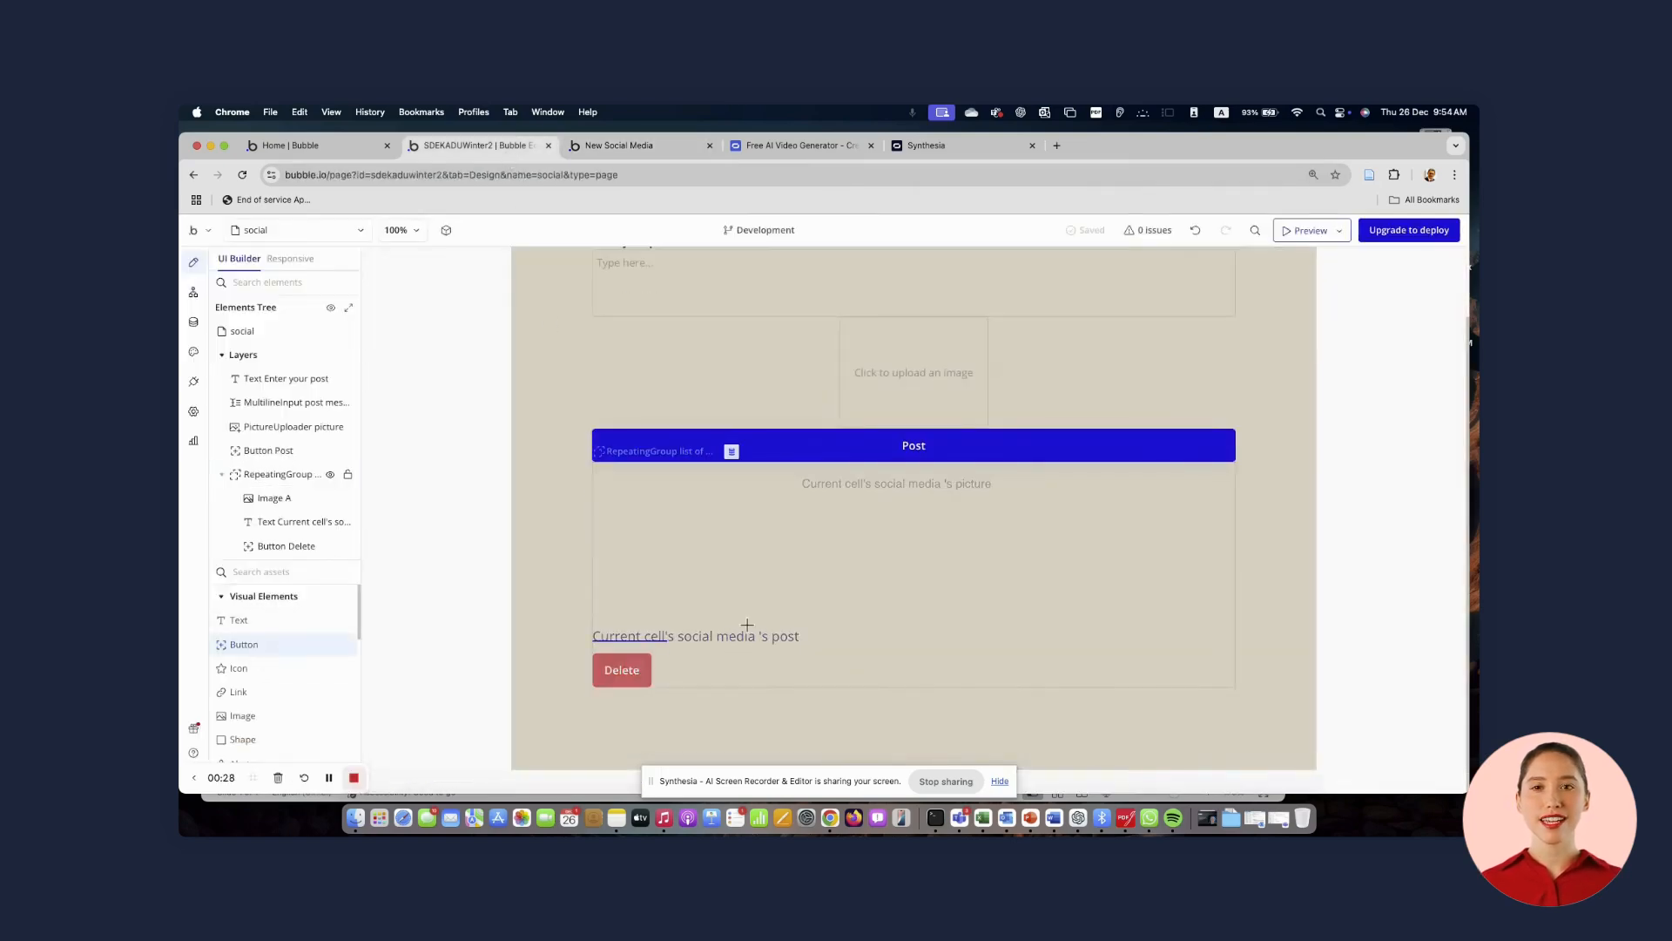
left_click_drag(819, 646, 881, 678)
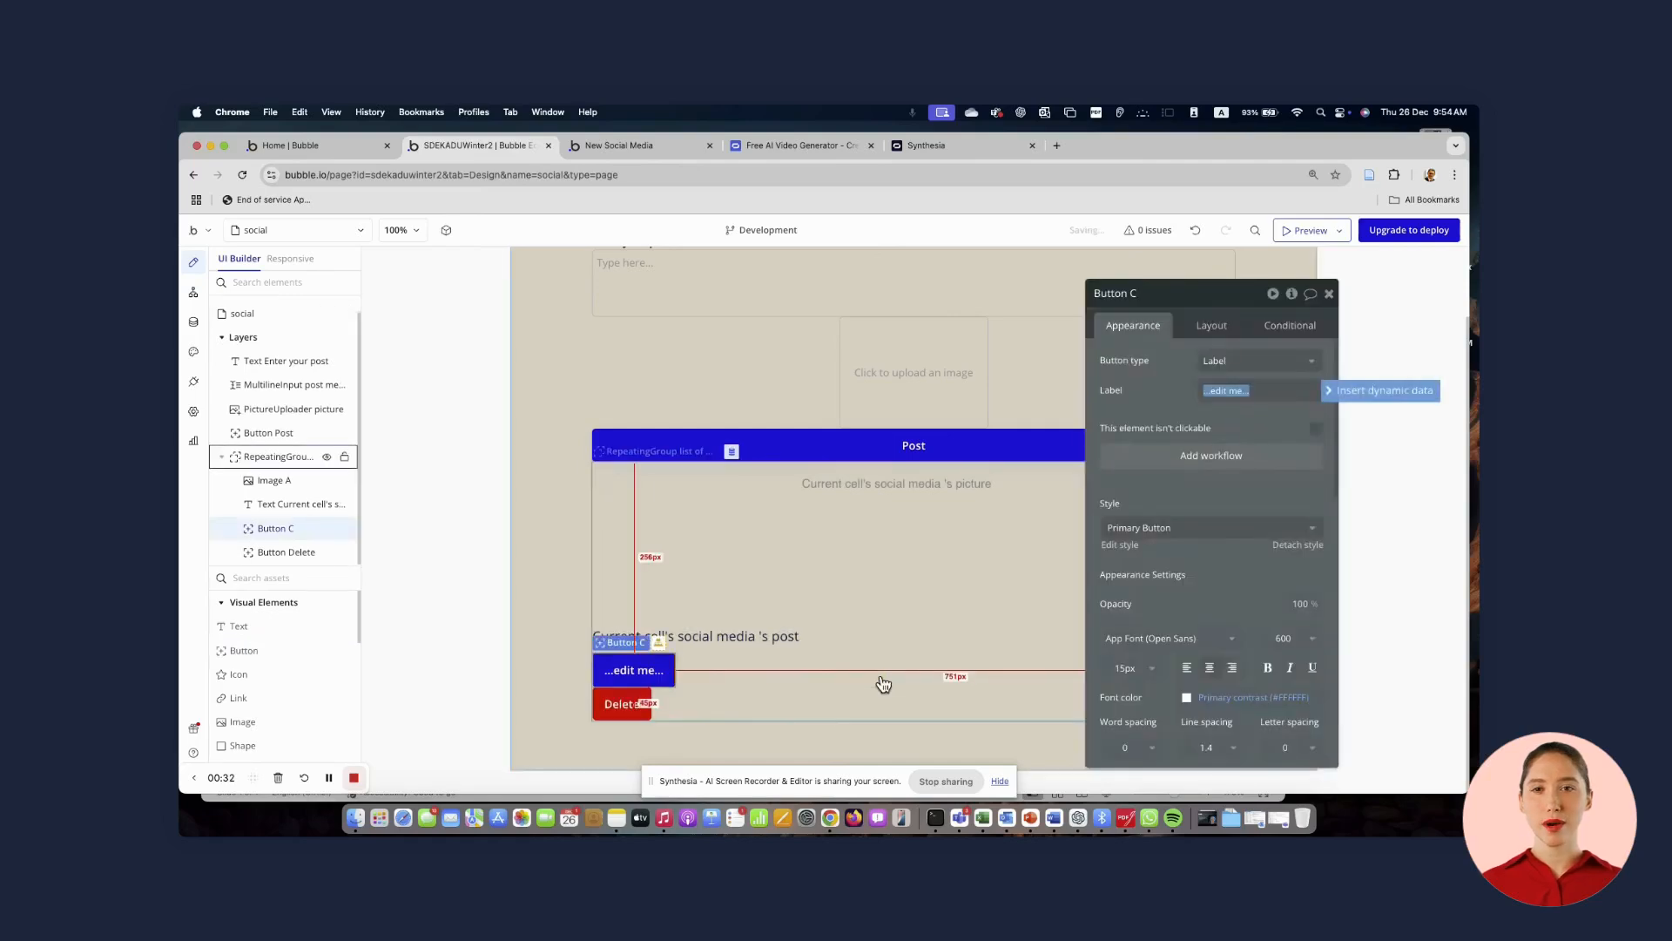
Set the new button's label to Edit
triple_click(1259, 392)
type("Edit")
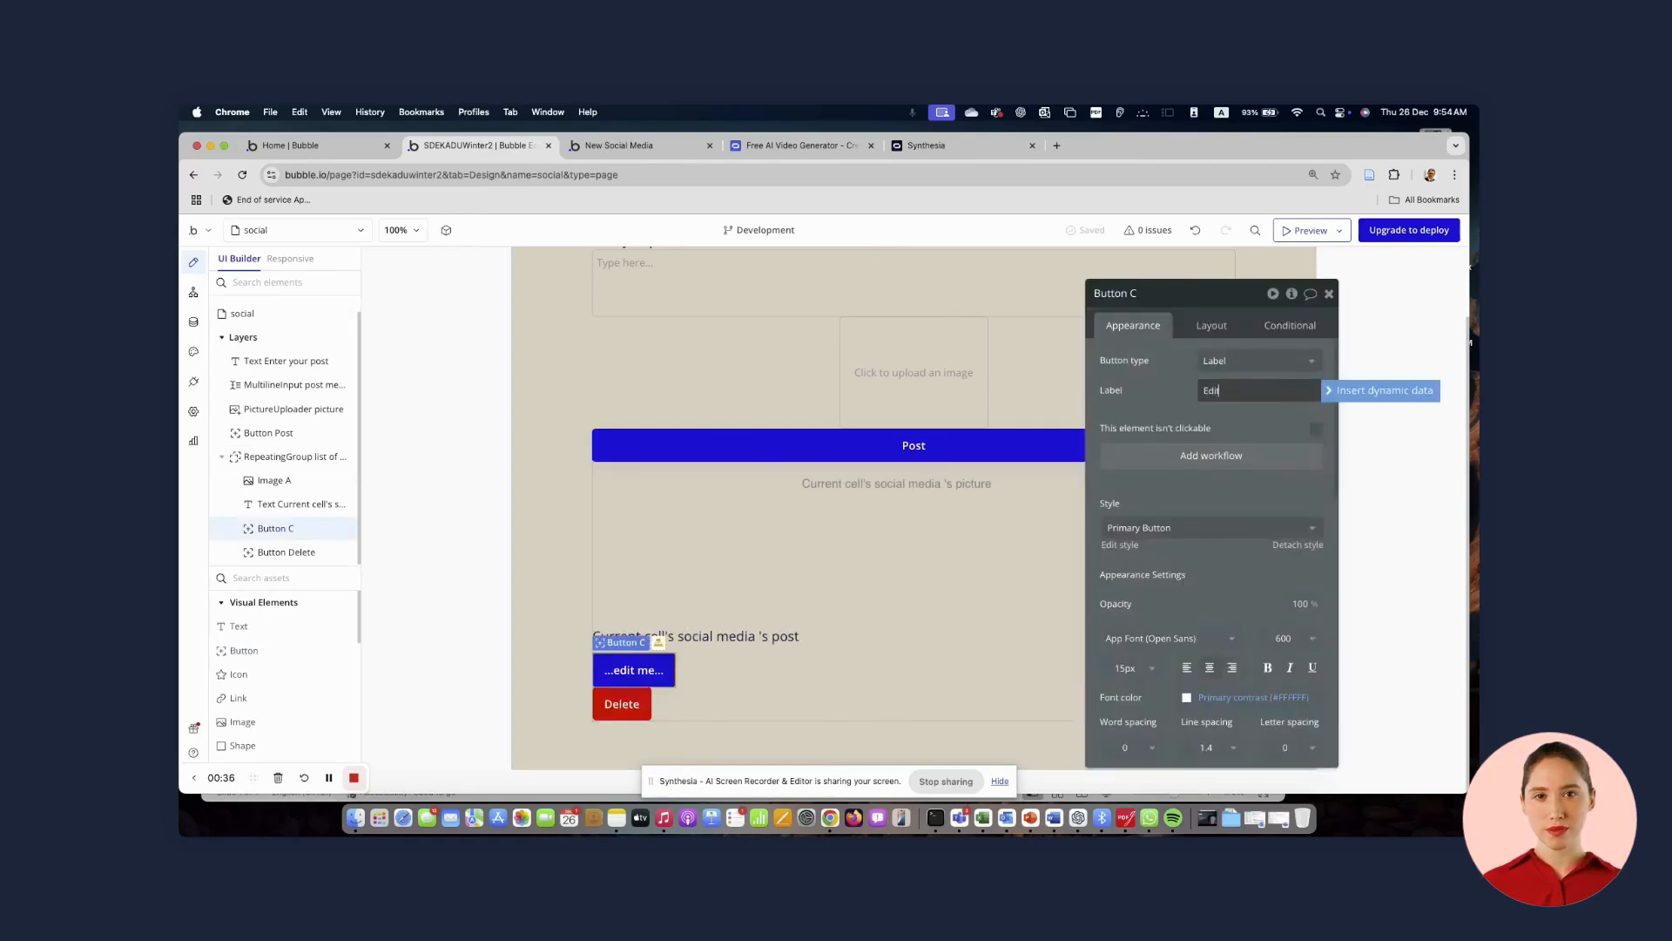
left_click(1255, 428)
Set the Edit button's minimum width to 90 px
left_click(1203, 327)
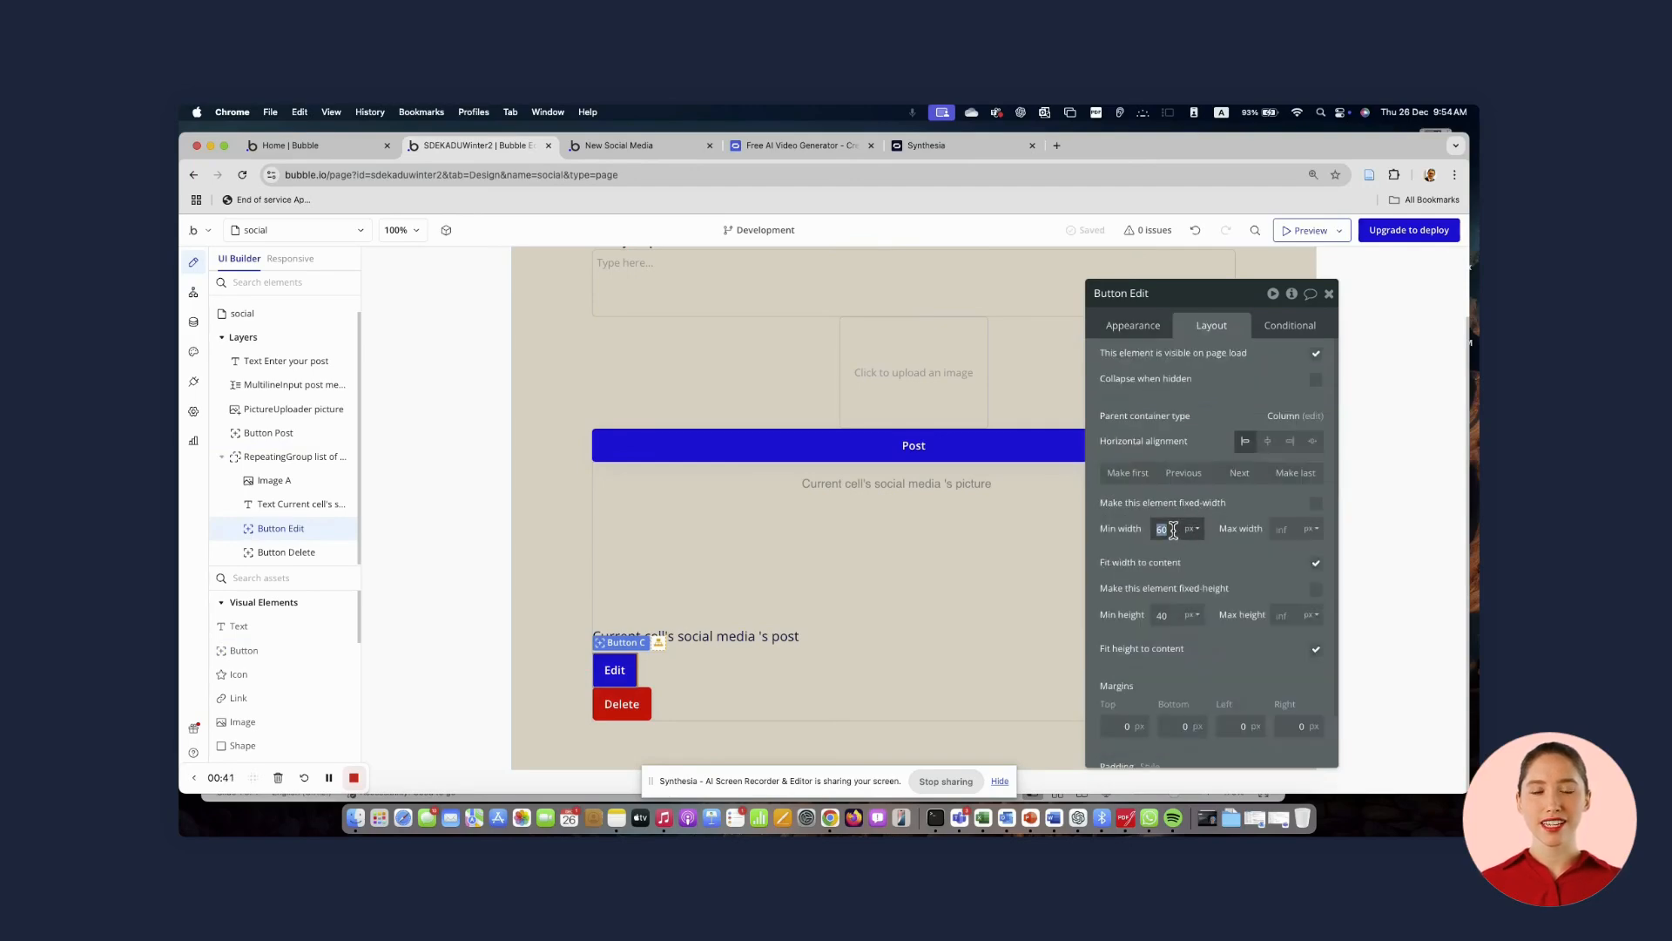
type("90")
left_click(1244, 564)
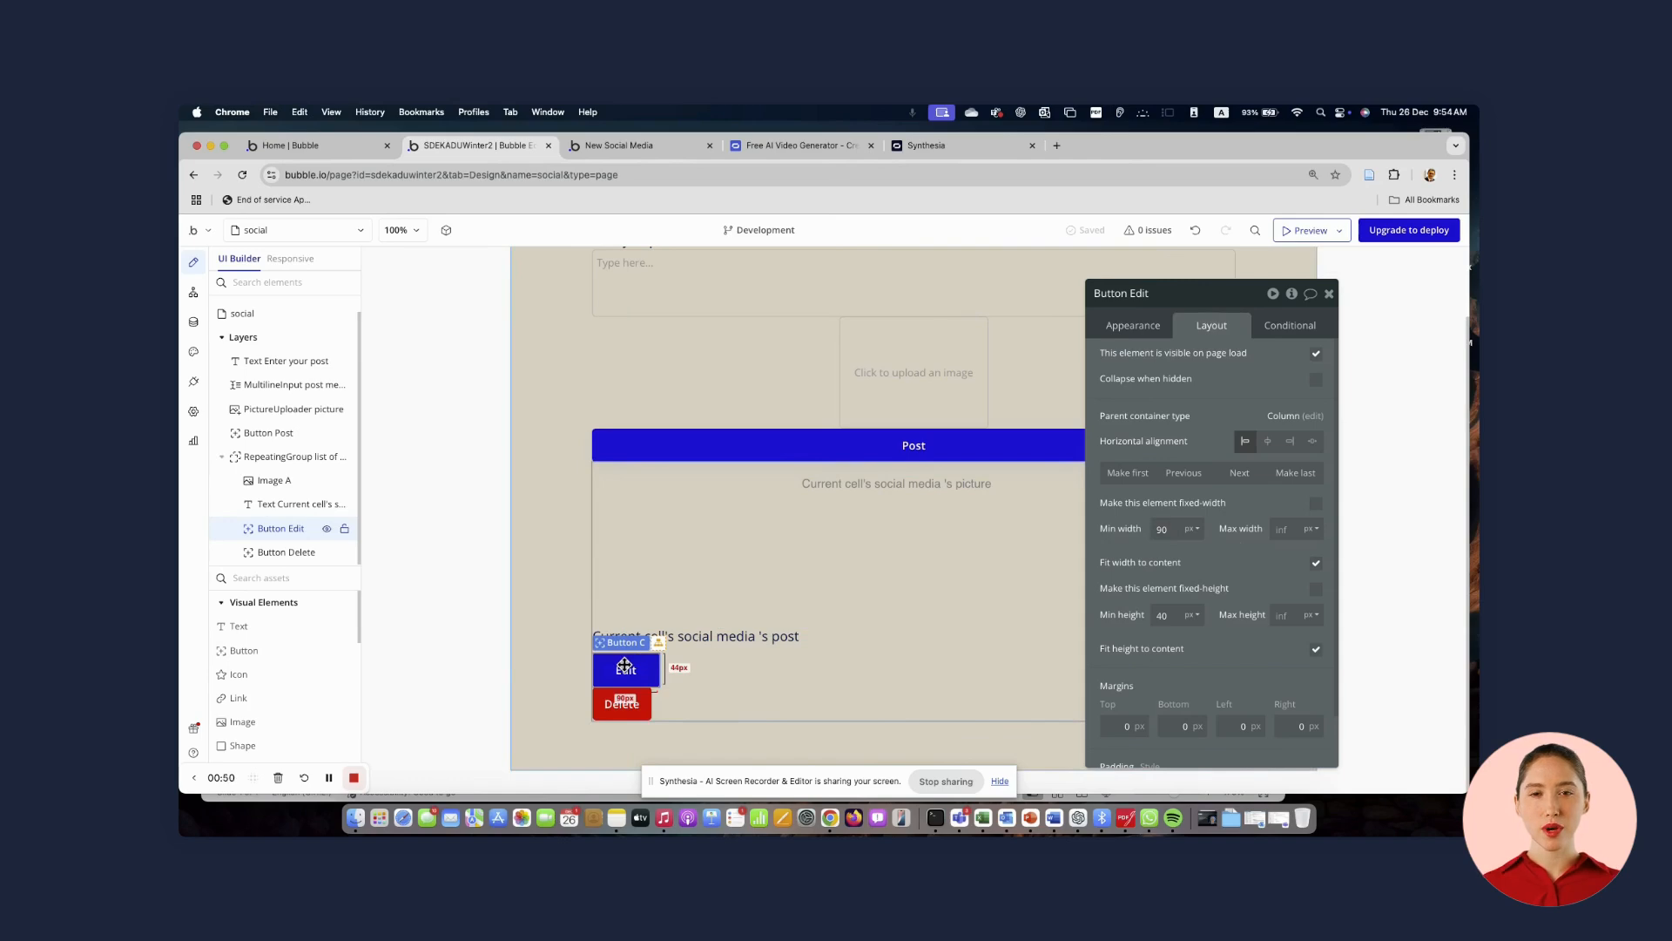
Draw a Popup element on the page and name it Popup edit post
left_click_drag(288, 409, 309, 614)
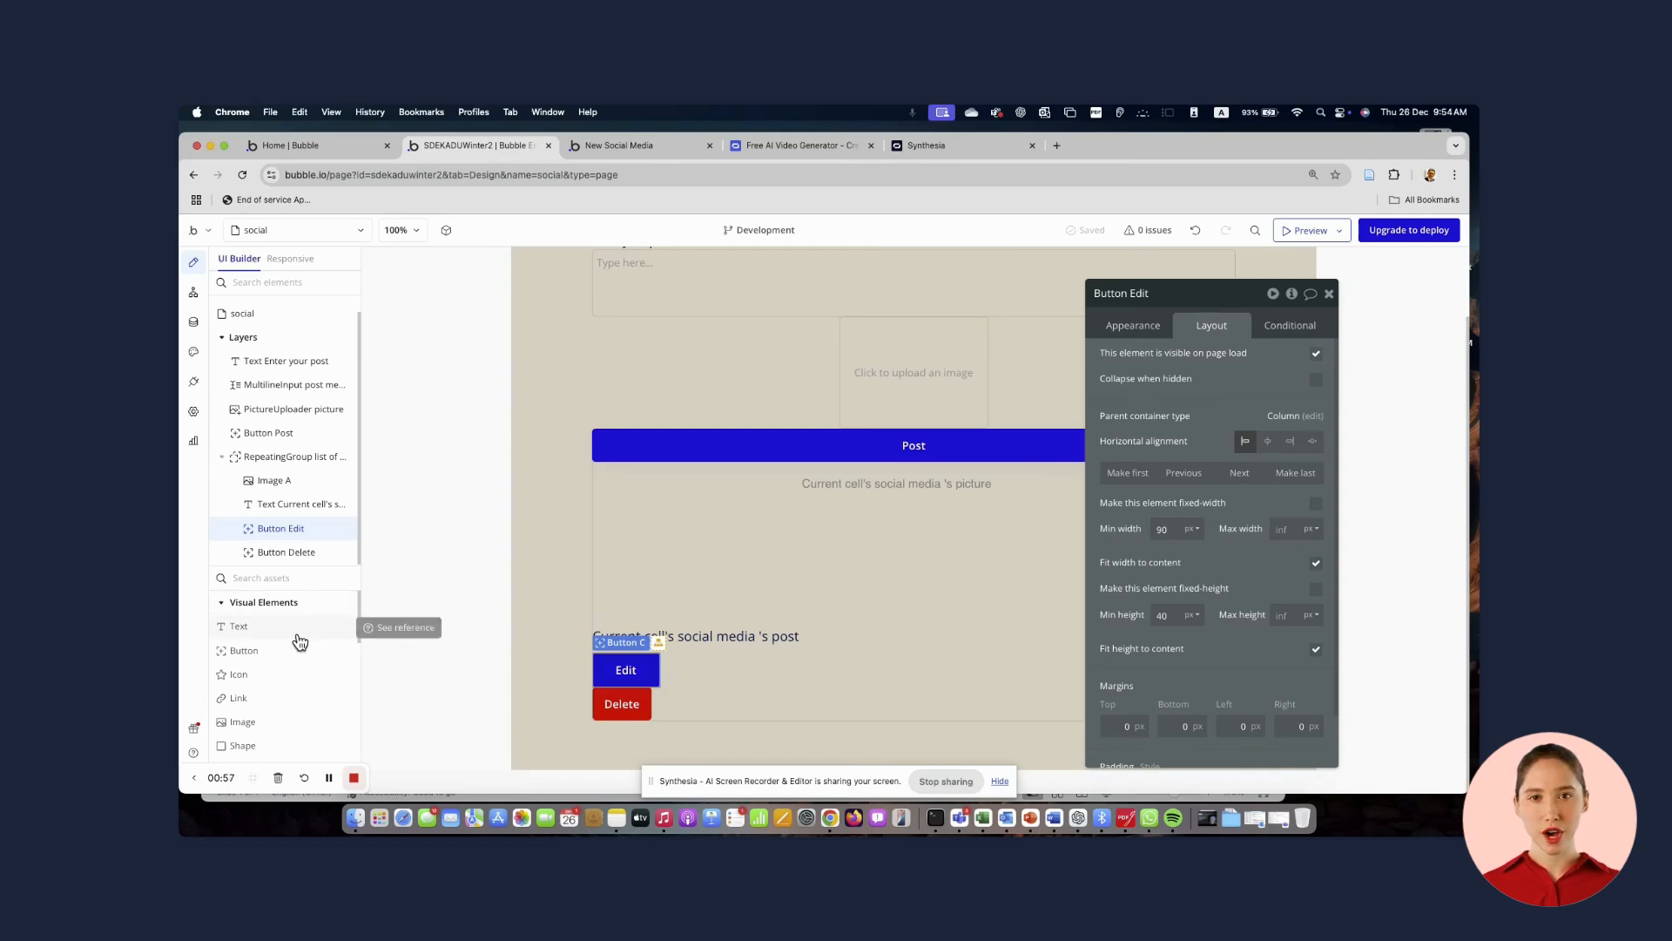
scroll(299, 642, "down", 5)
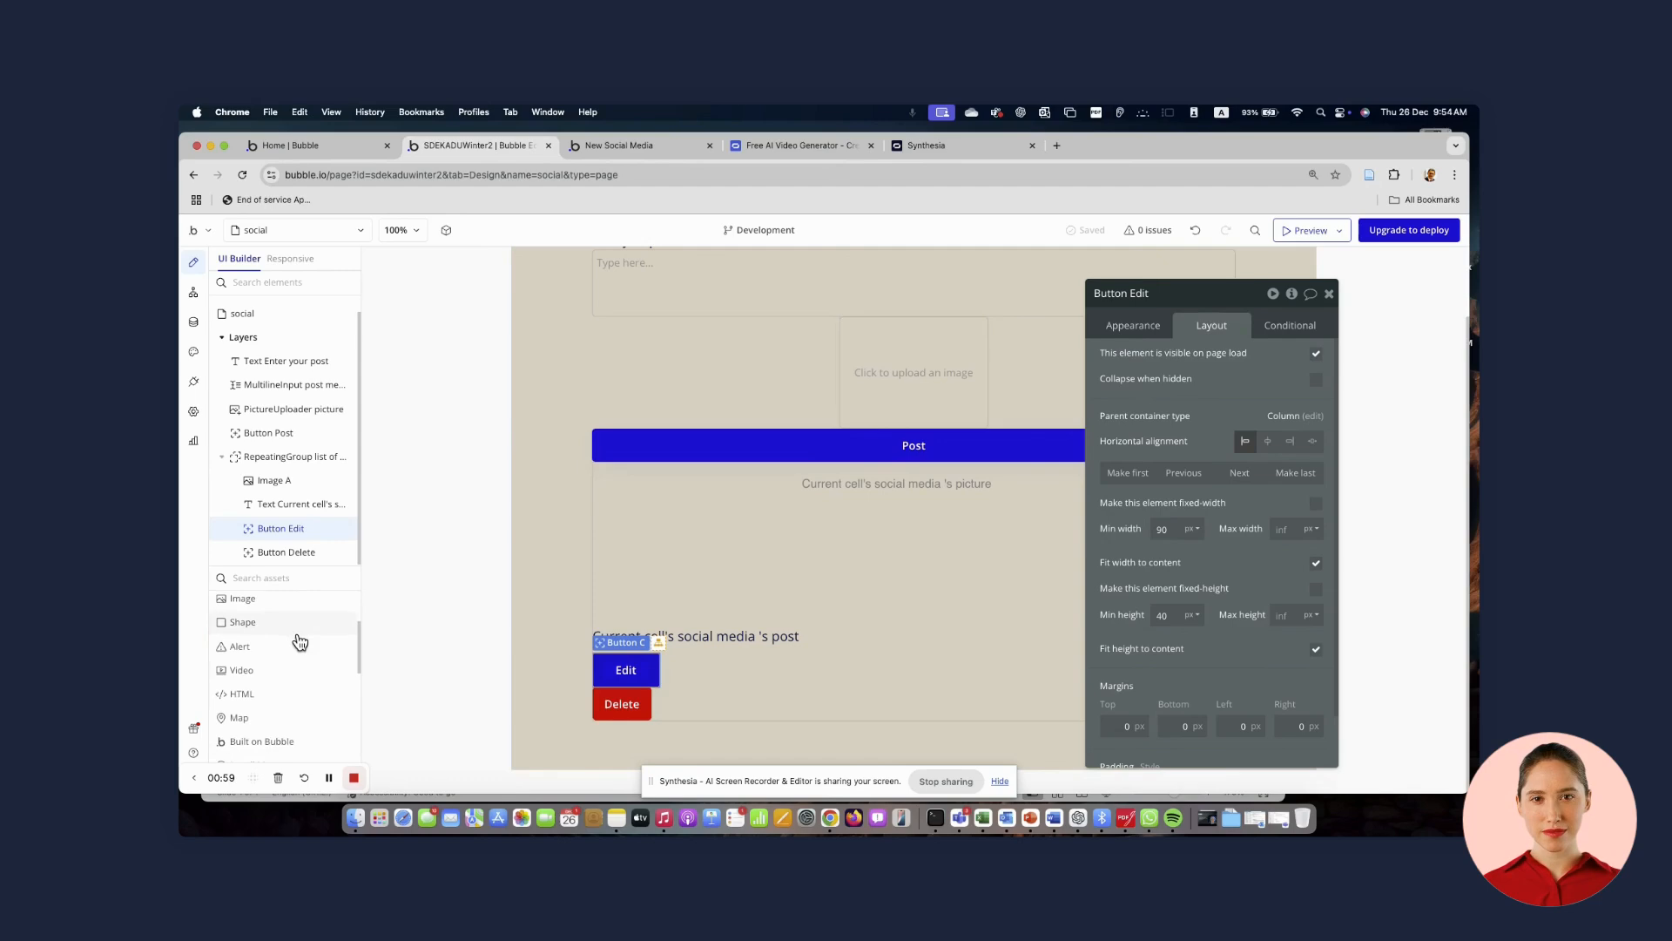
scroll(300, 642, "down", 2)
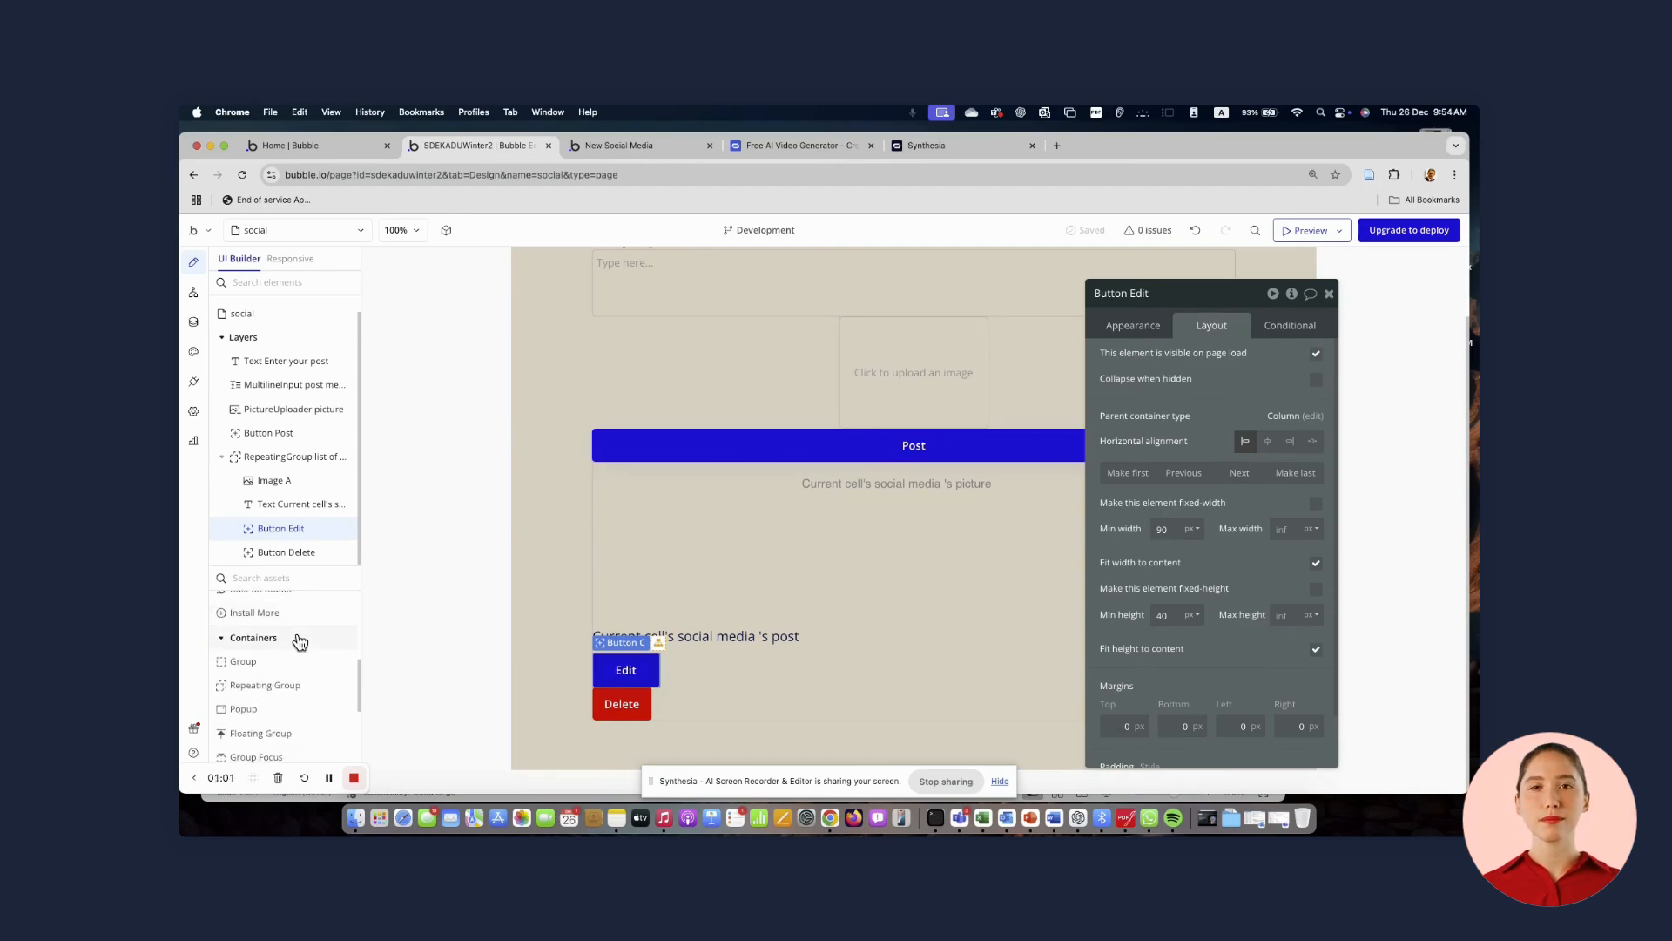
scroll(300, 642, "down", 1)
left_click(244, 680)
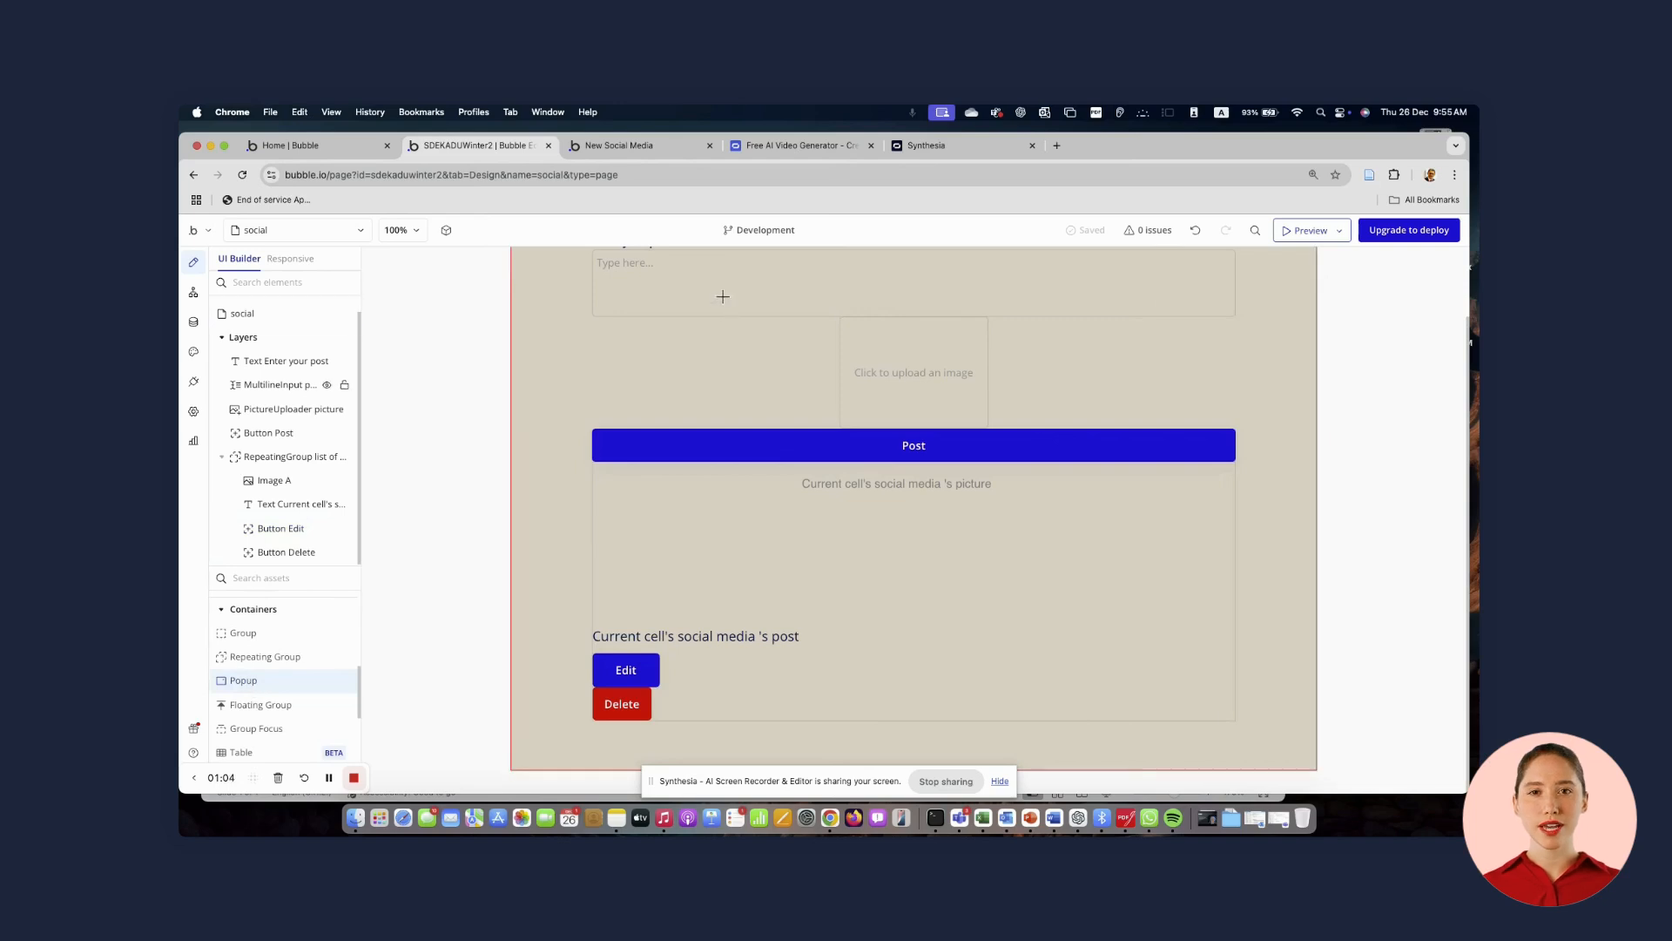
left_click_drag(723, 297, 1175, 653)
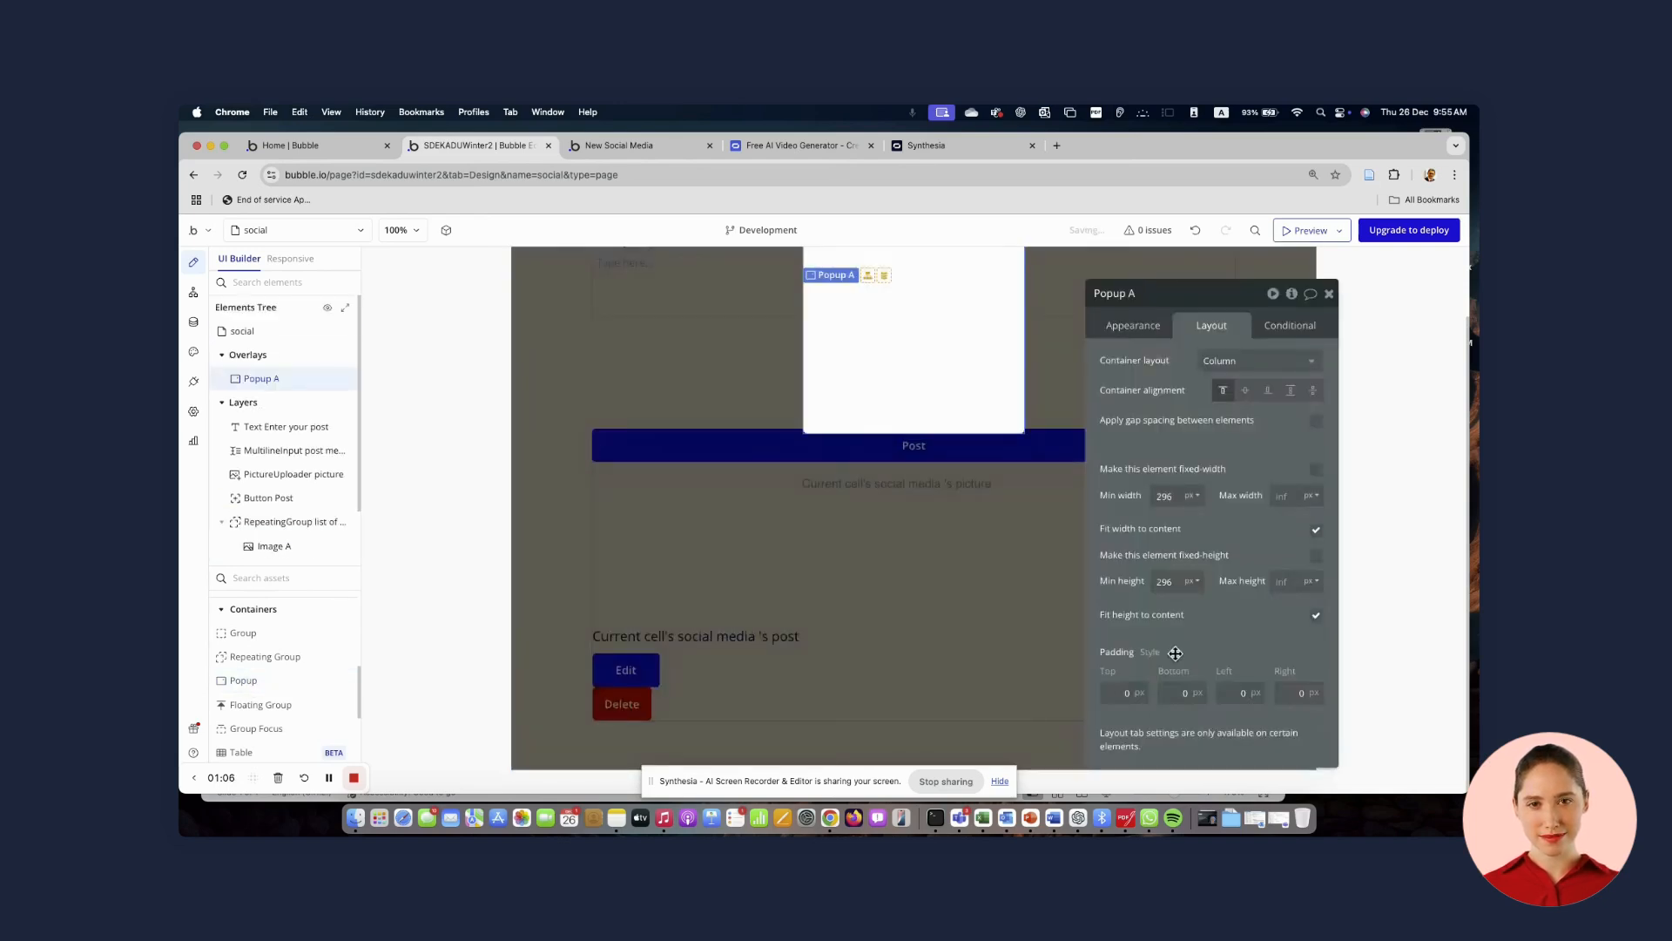
left_click(1145, 293)
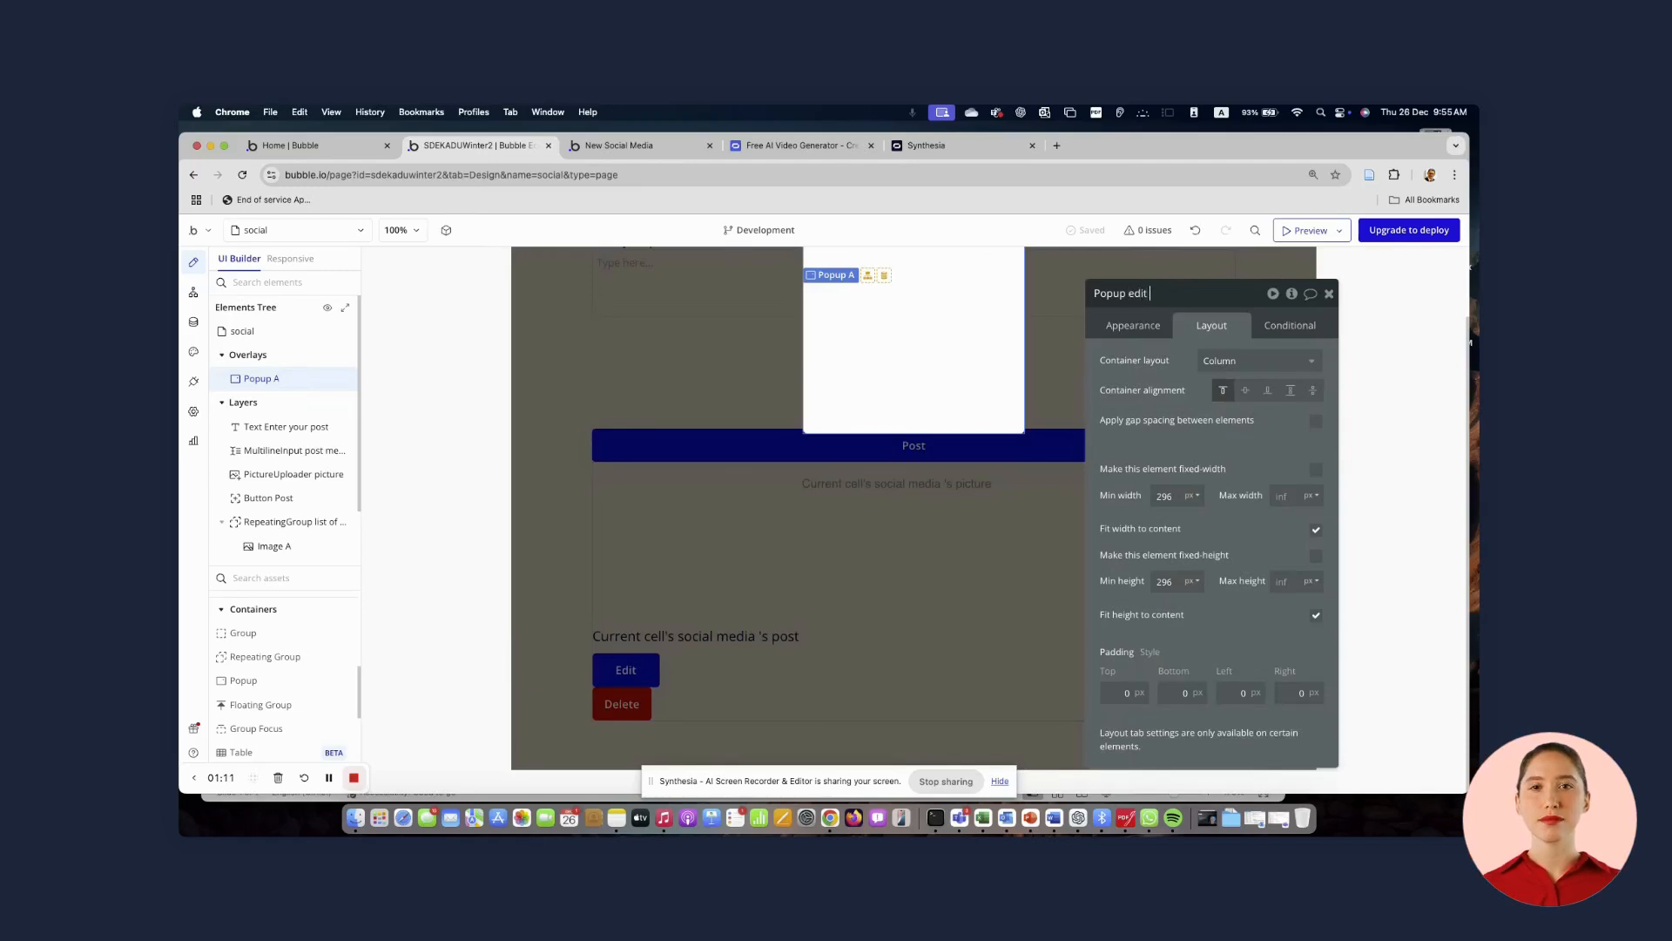
type("edit post")
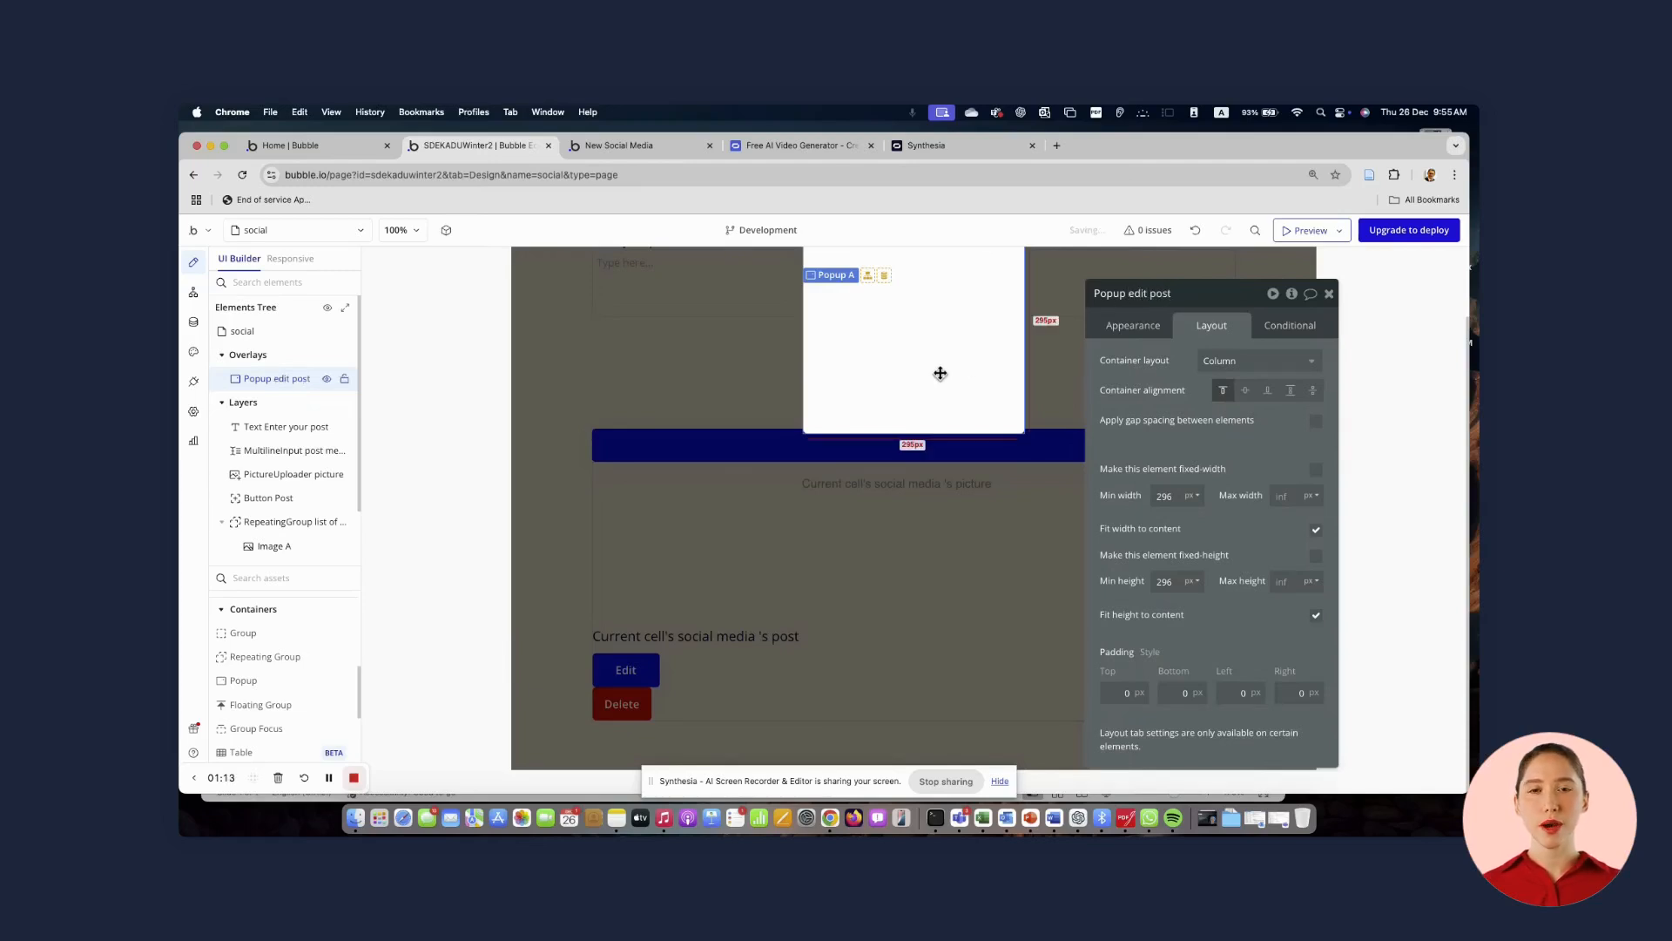
Make the popup fixed-width with a width of 70 %
scroll(941, 387, "up", 2)
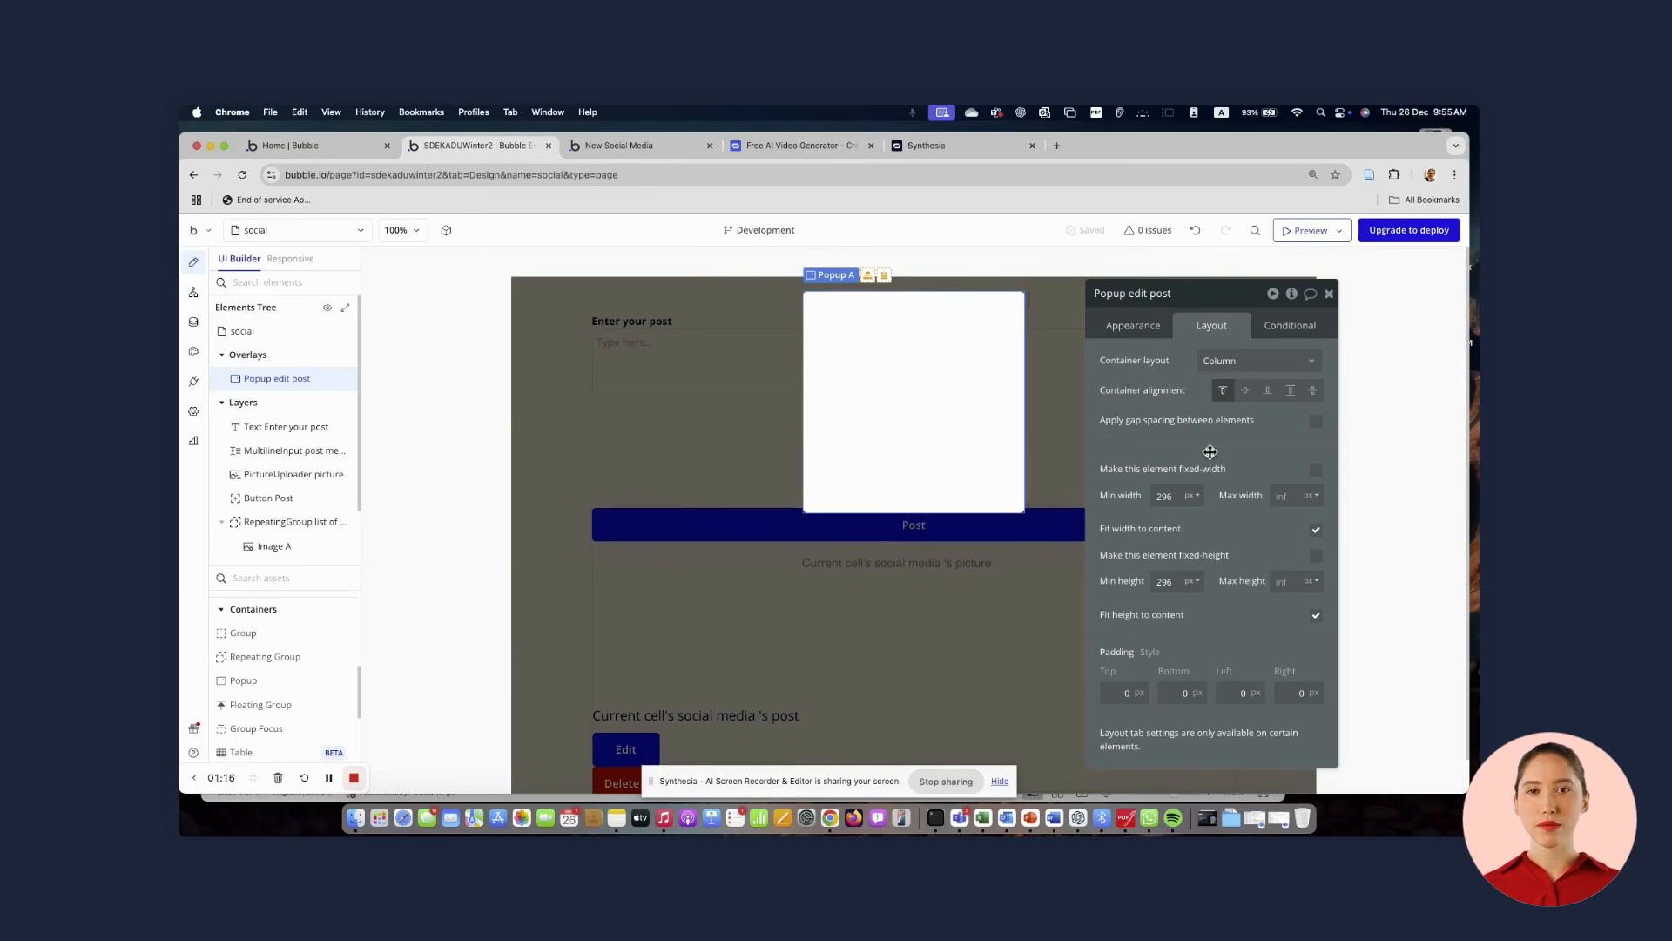
left_click(1316, 470)
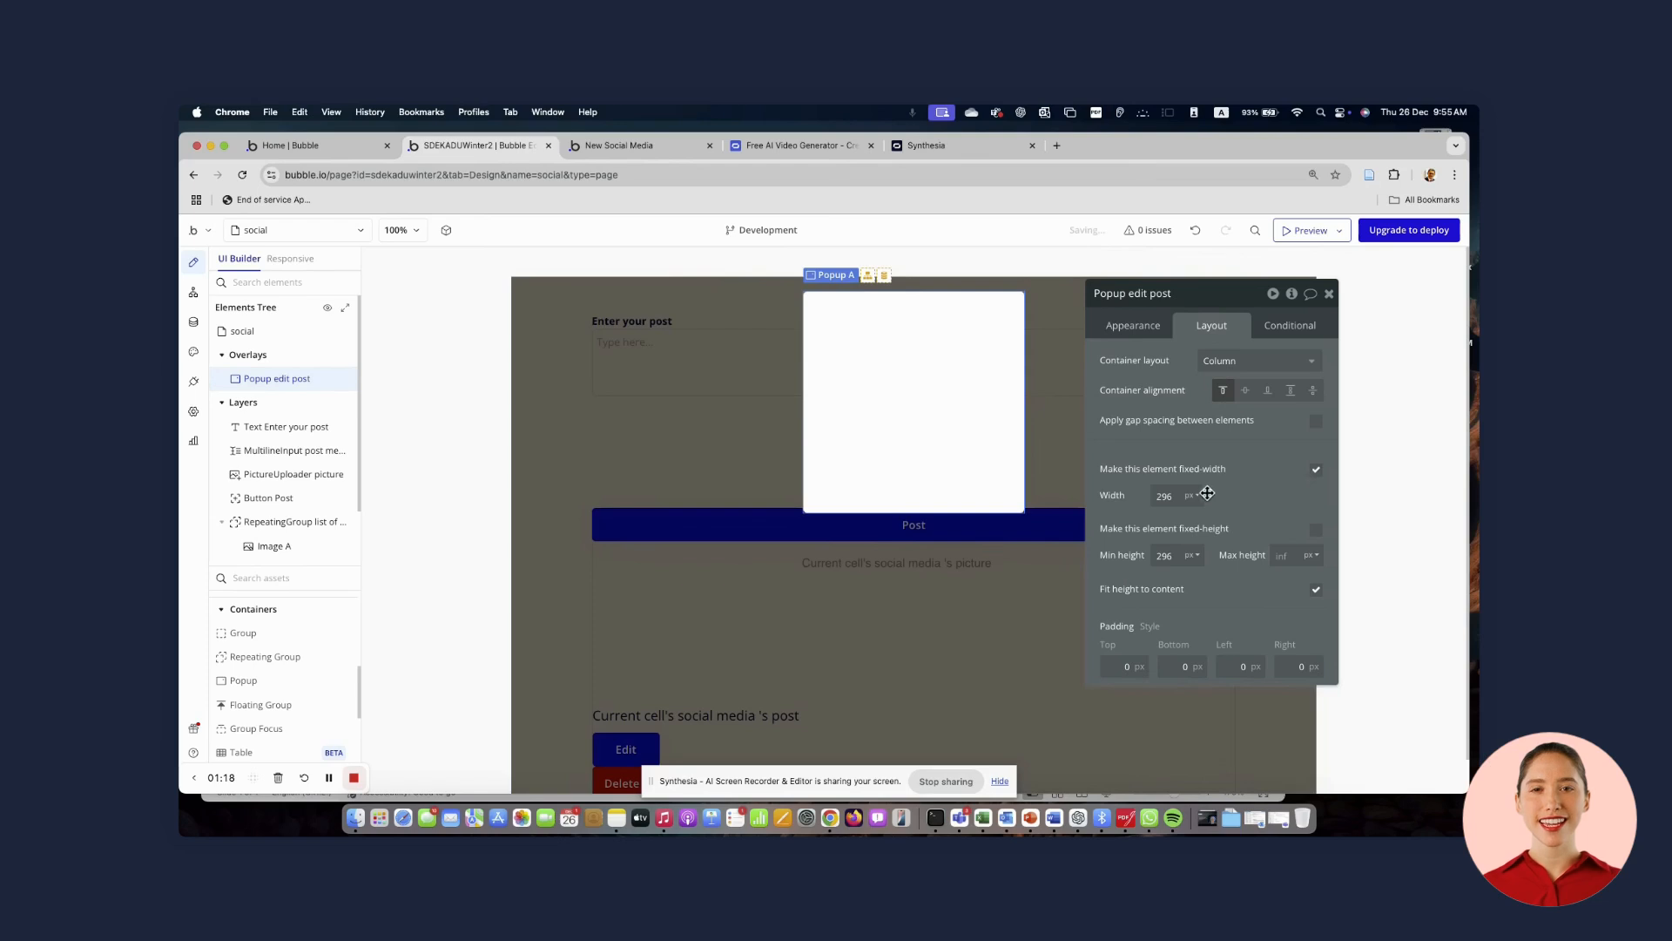
left_click(1191, 496)
left_click(1192, 544)
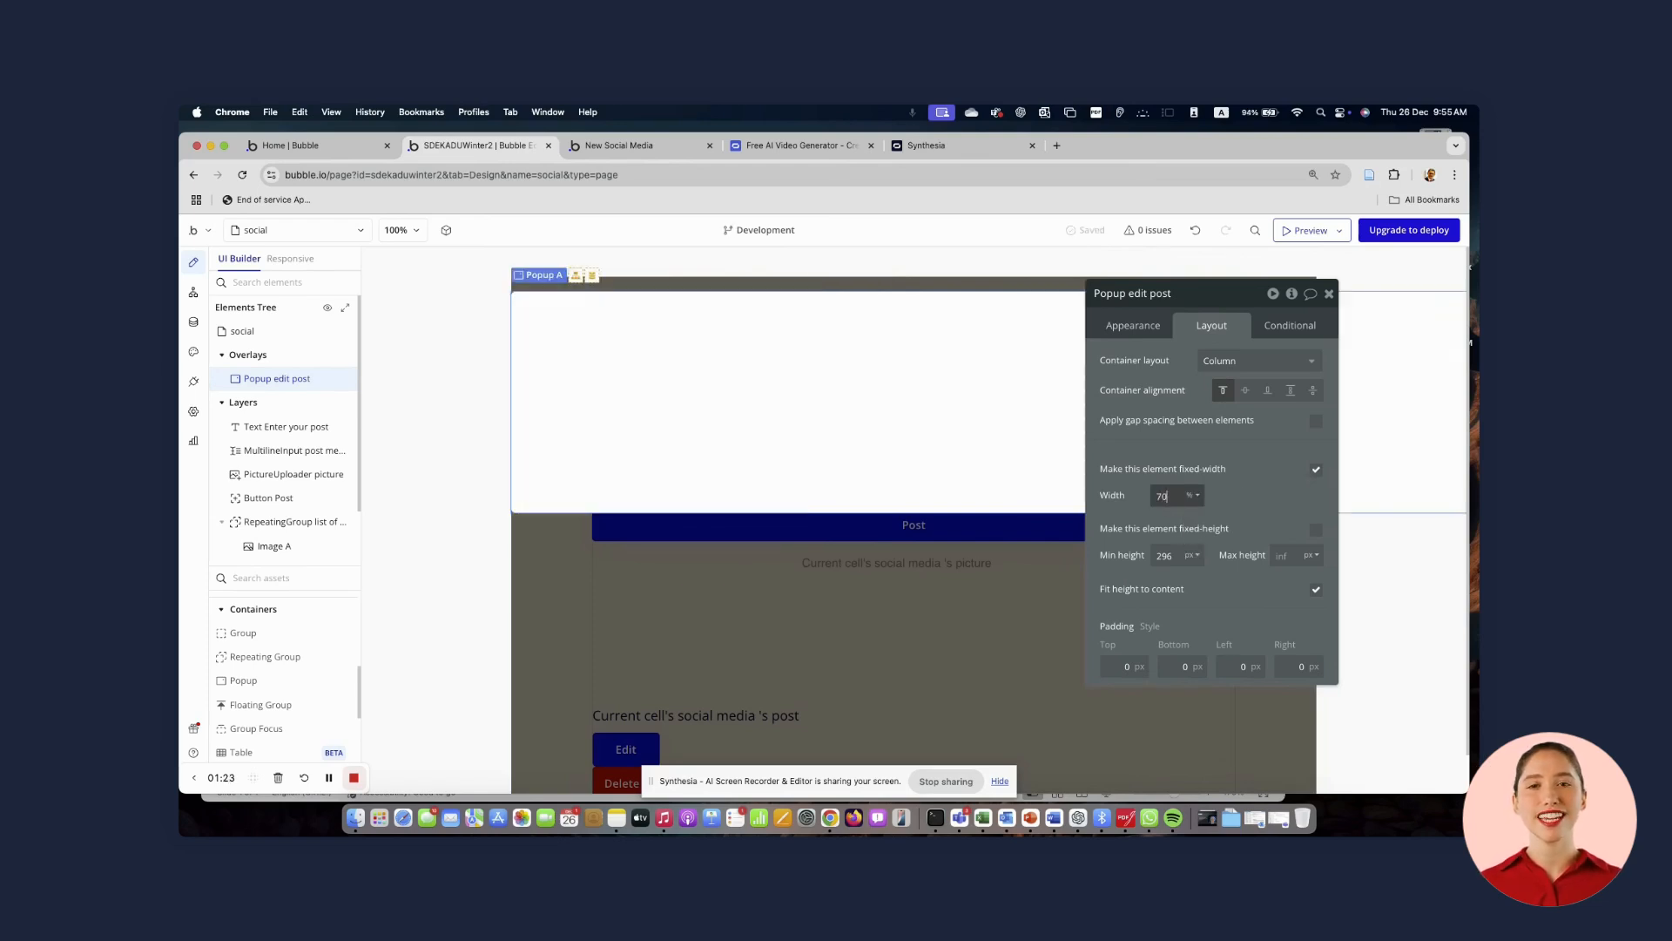
left_click(1270, 507)
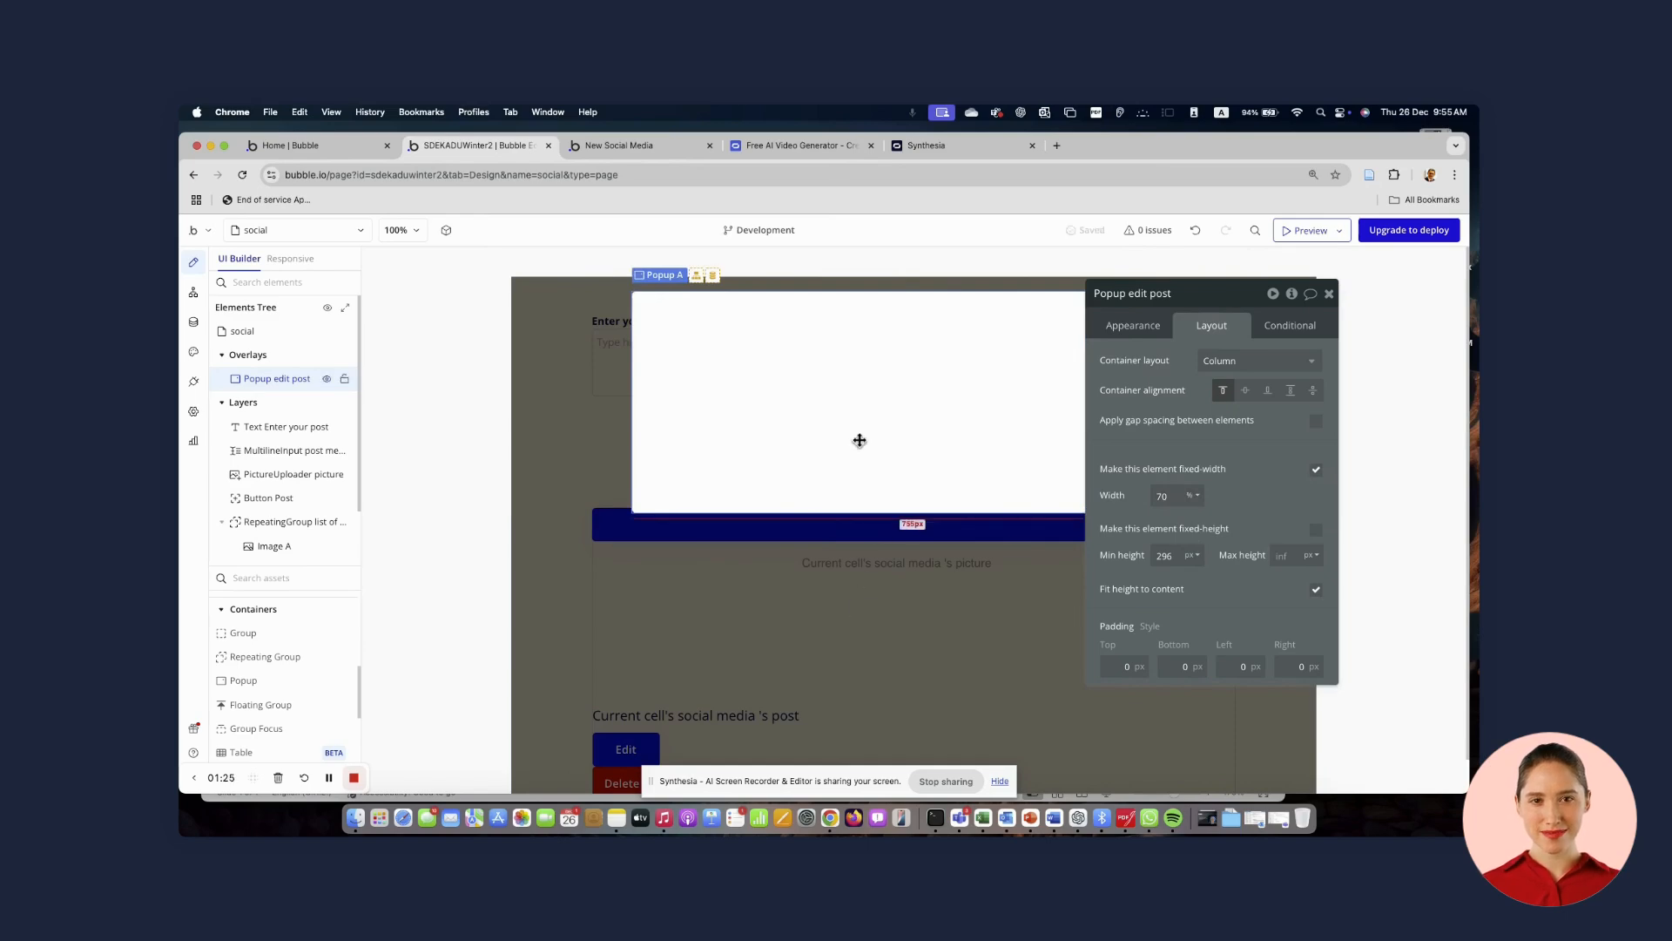
Select the Edit button and add a workflow to it
left_click(802, 615)
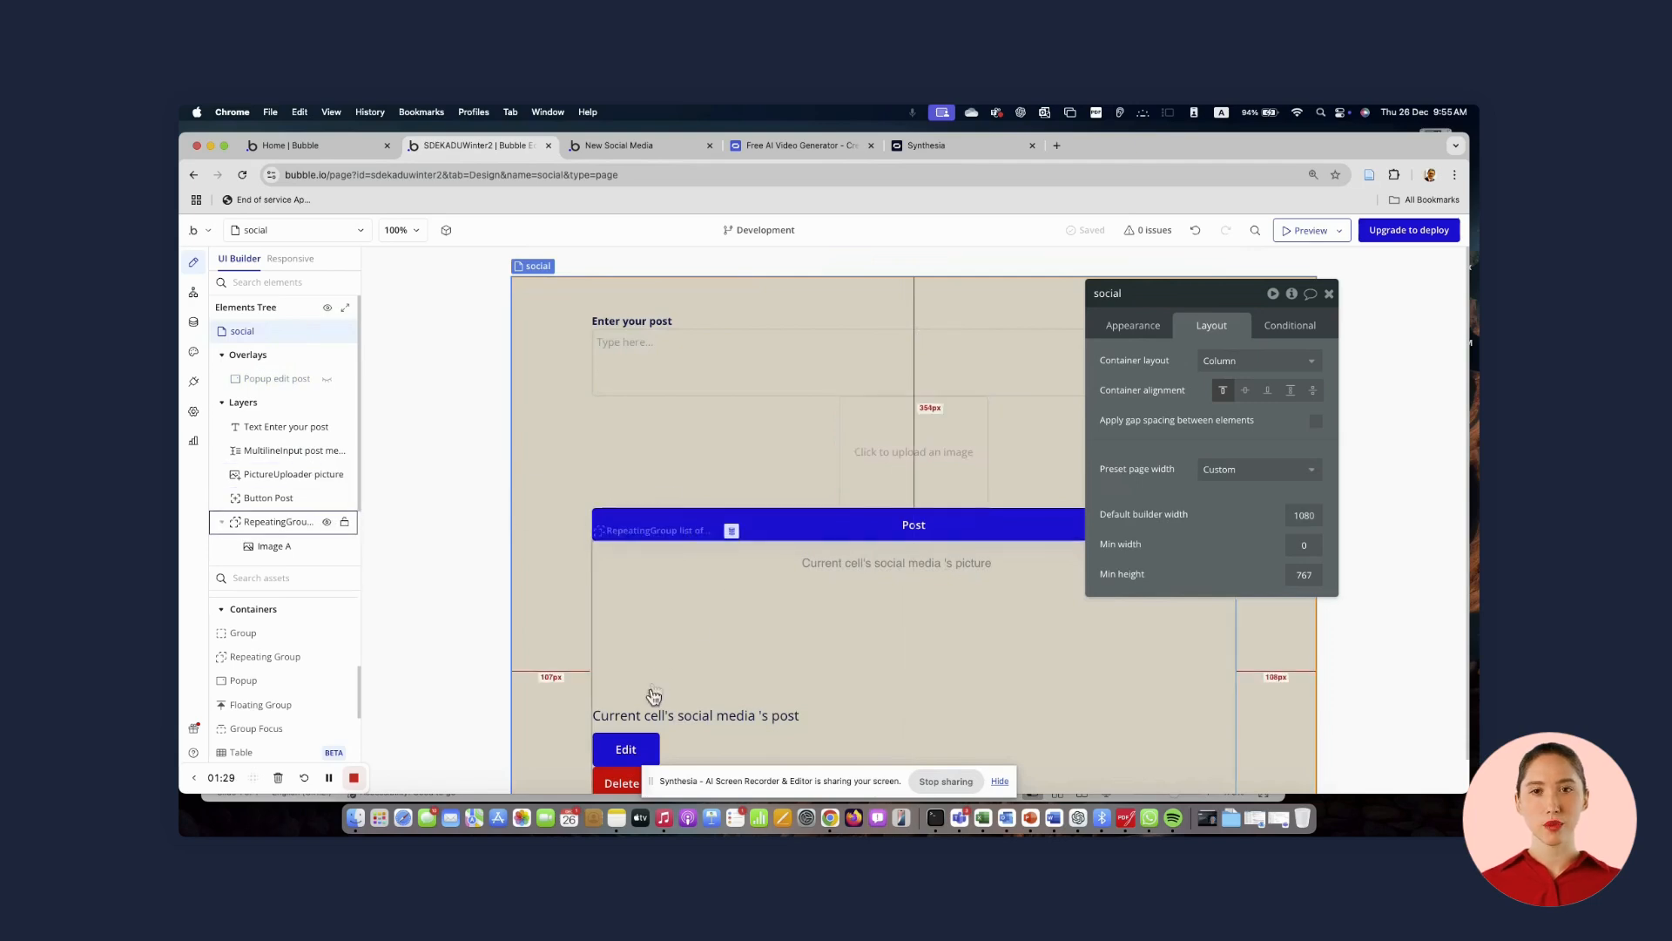
left_click(631, 750)
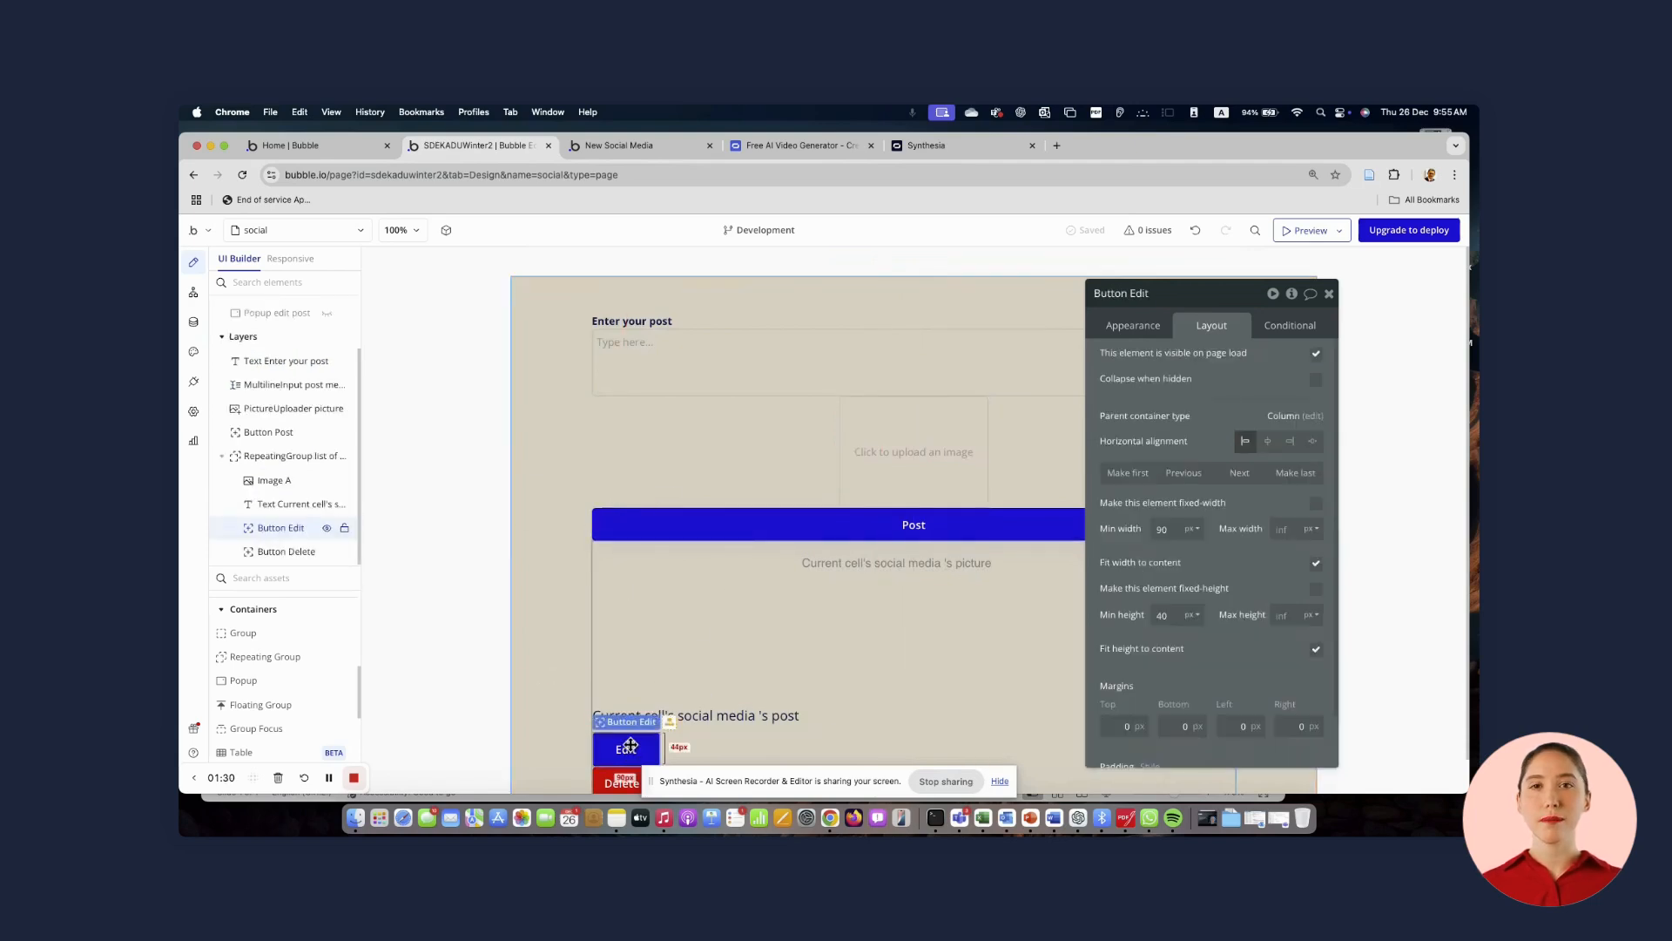
scroll(630, 745, "down", 2)
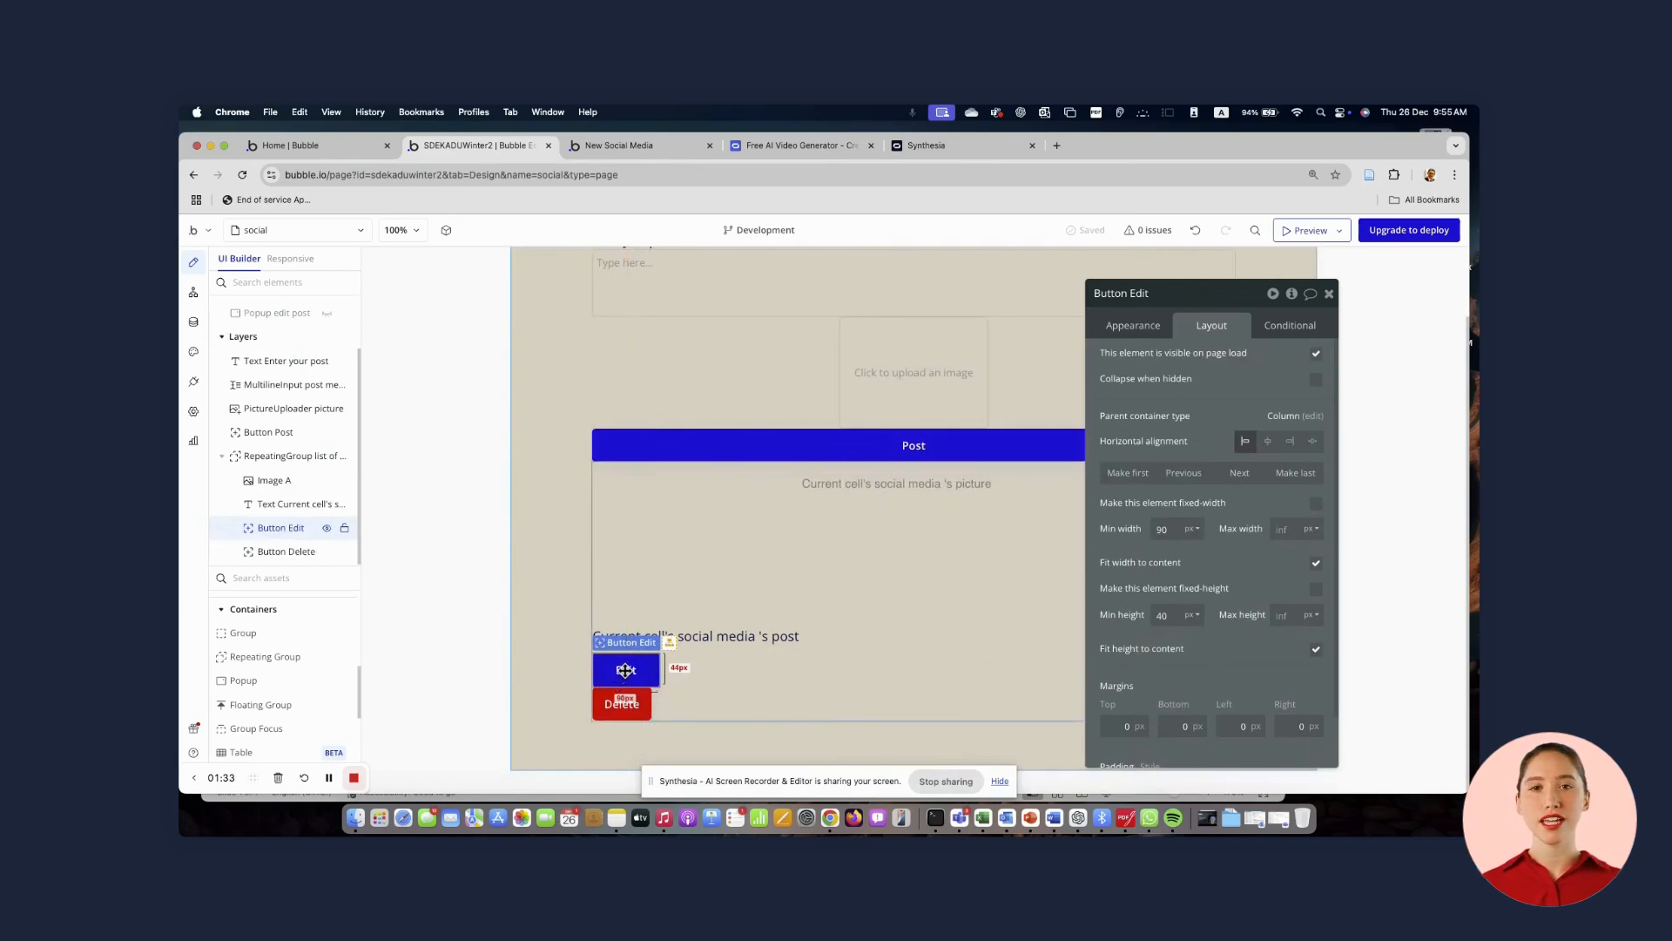
left_click(1135, 329)
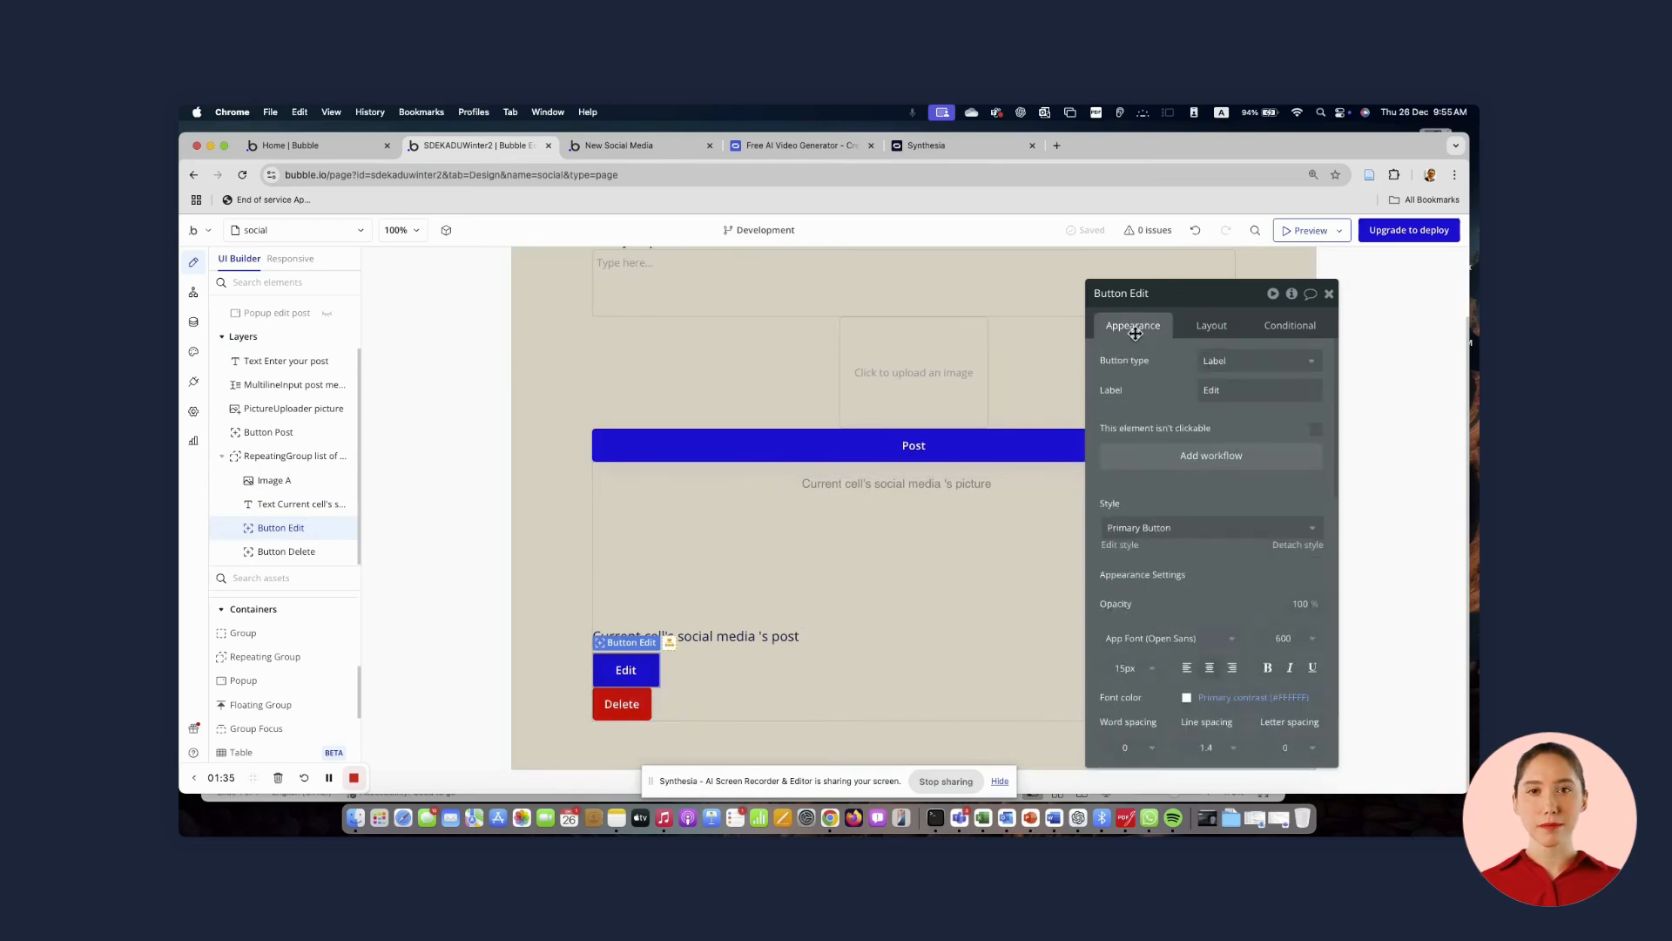
left_click(1193, 460)
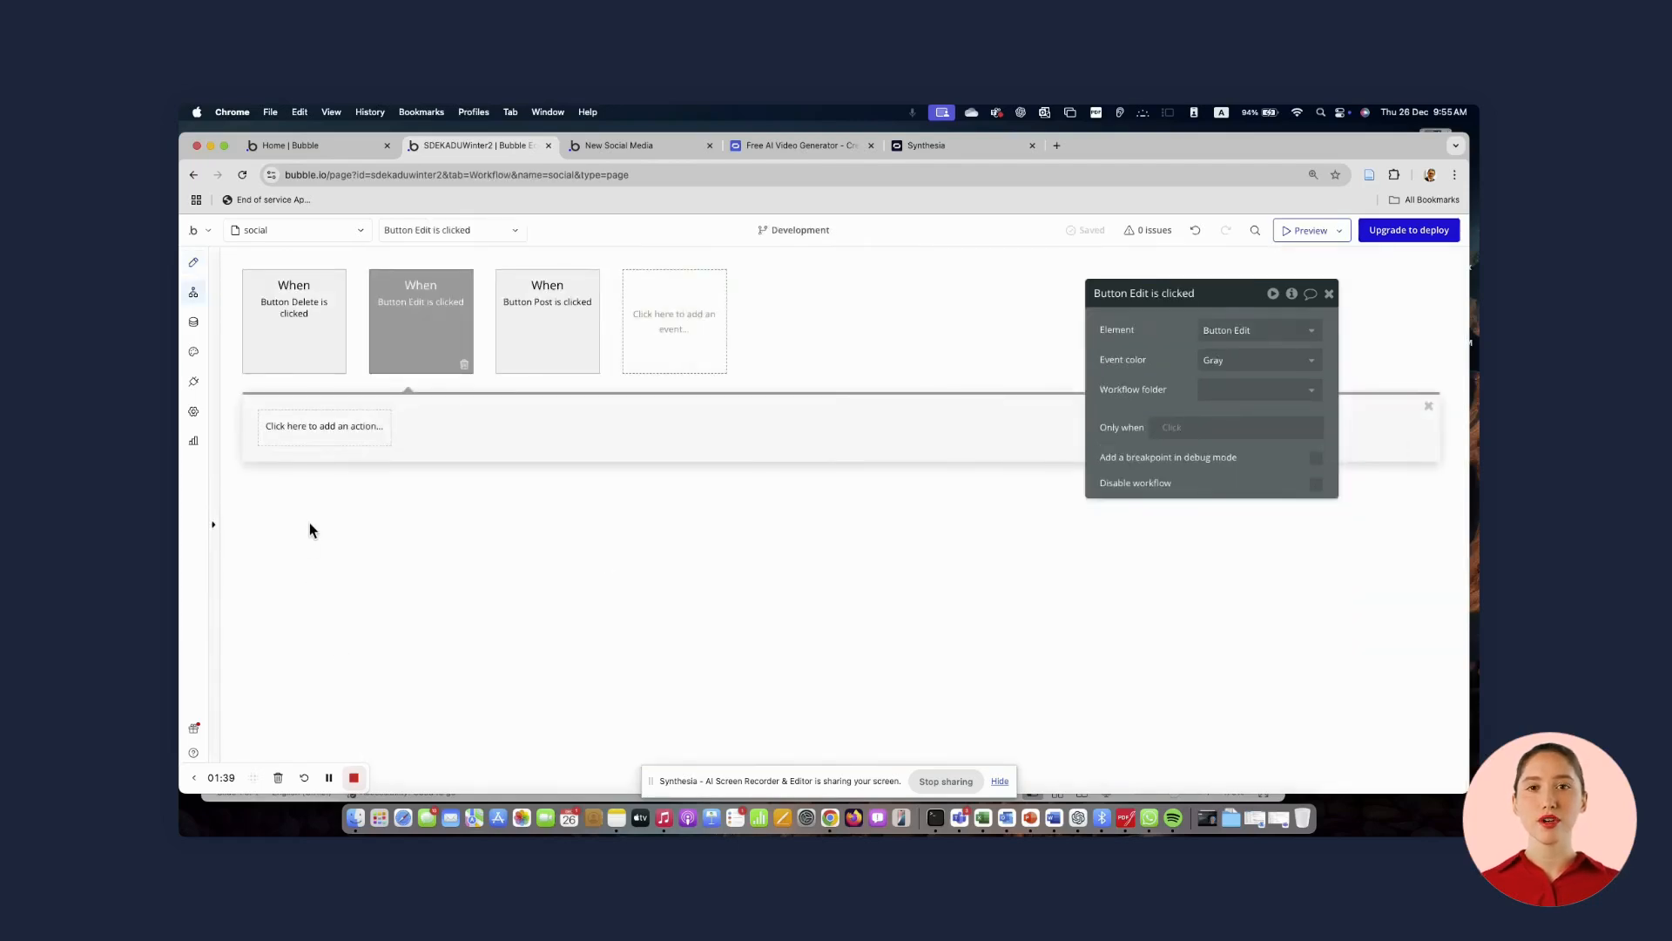
Add a Show action to the Edit button's workflow that shows Popup edit post
left_click(306, 434)
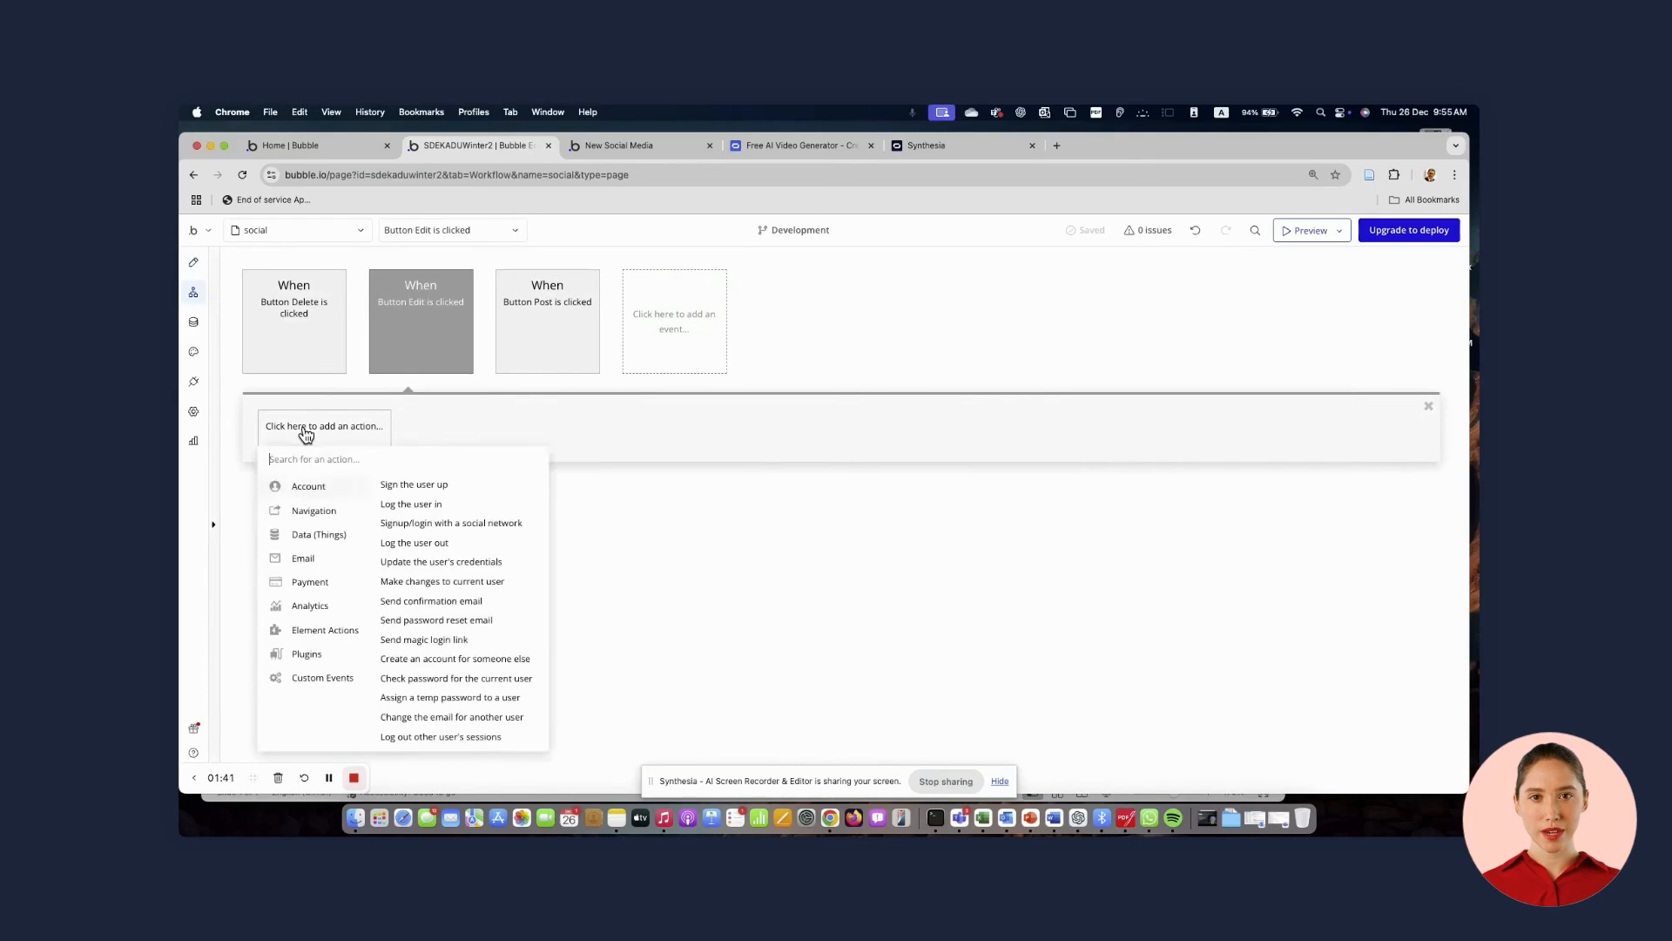
mouse_move(302, 634)
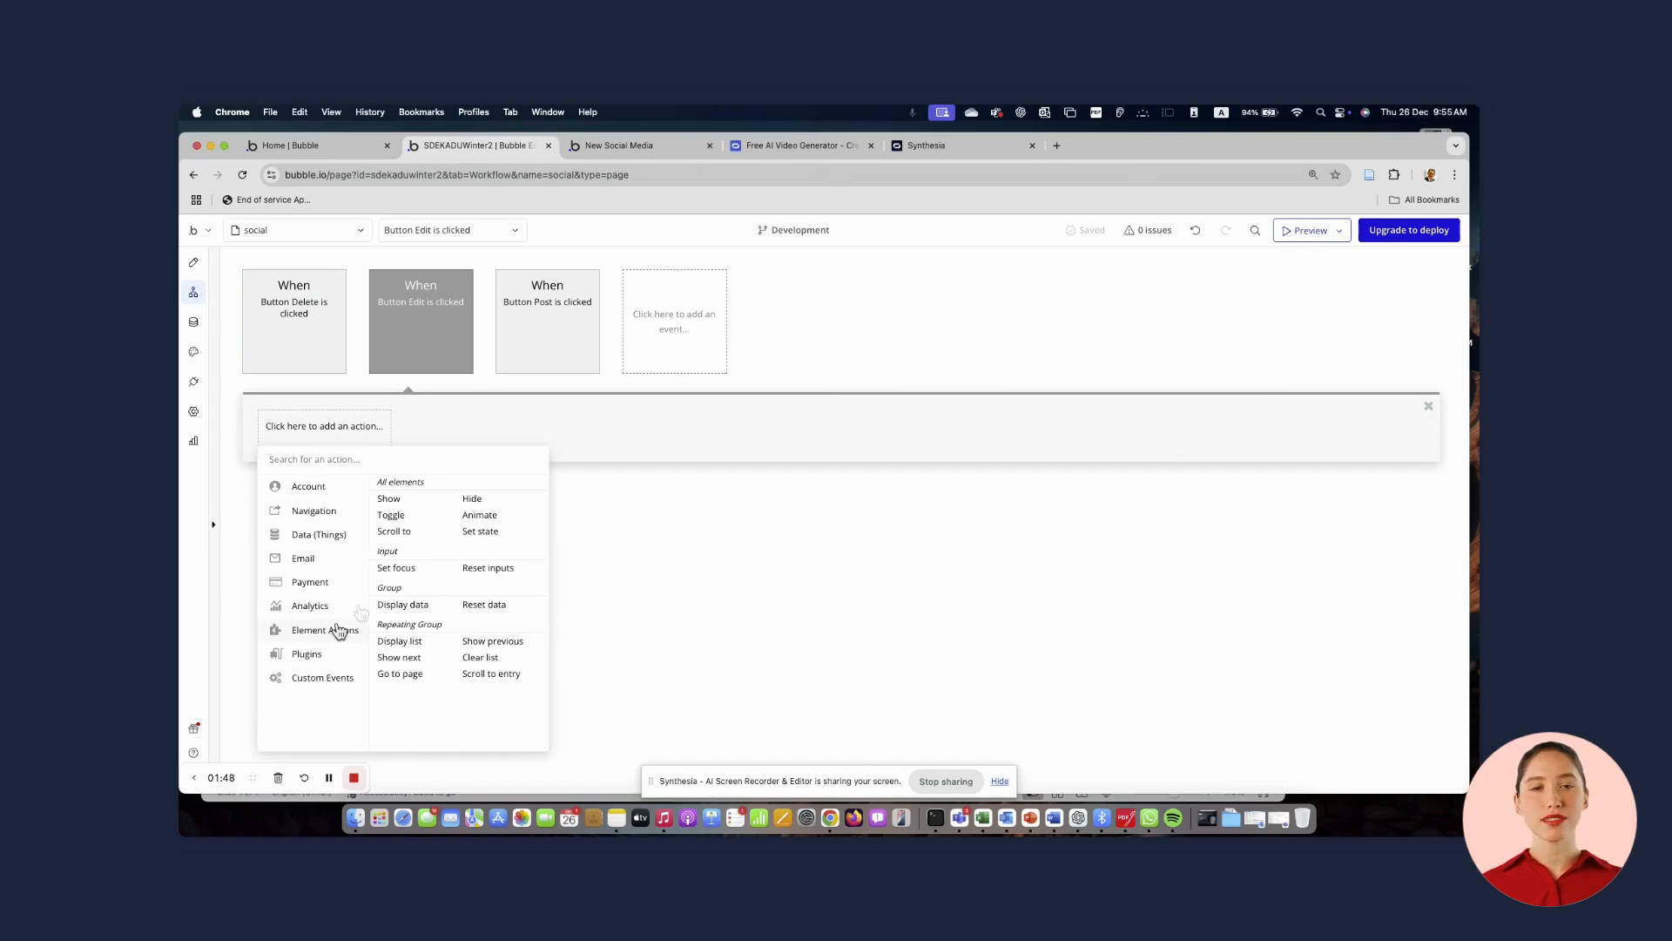
left_click(390, 499)
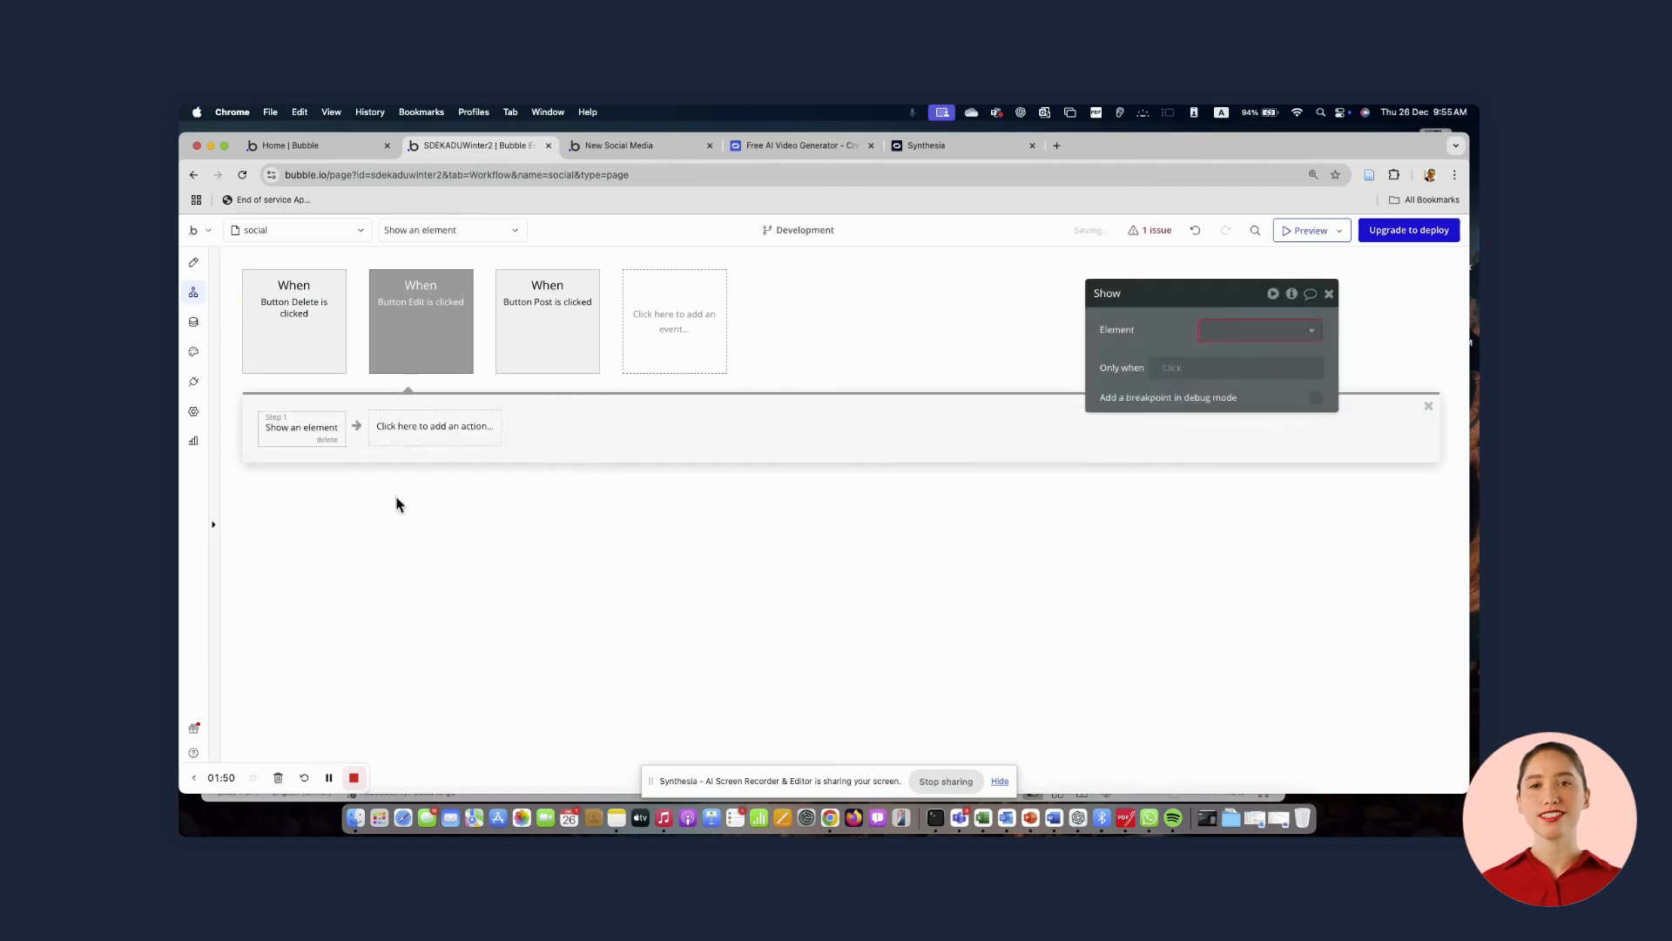
left_click(1220, 331)
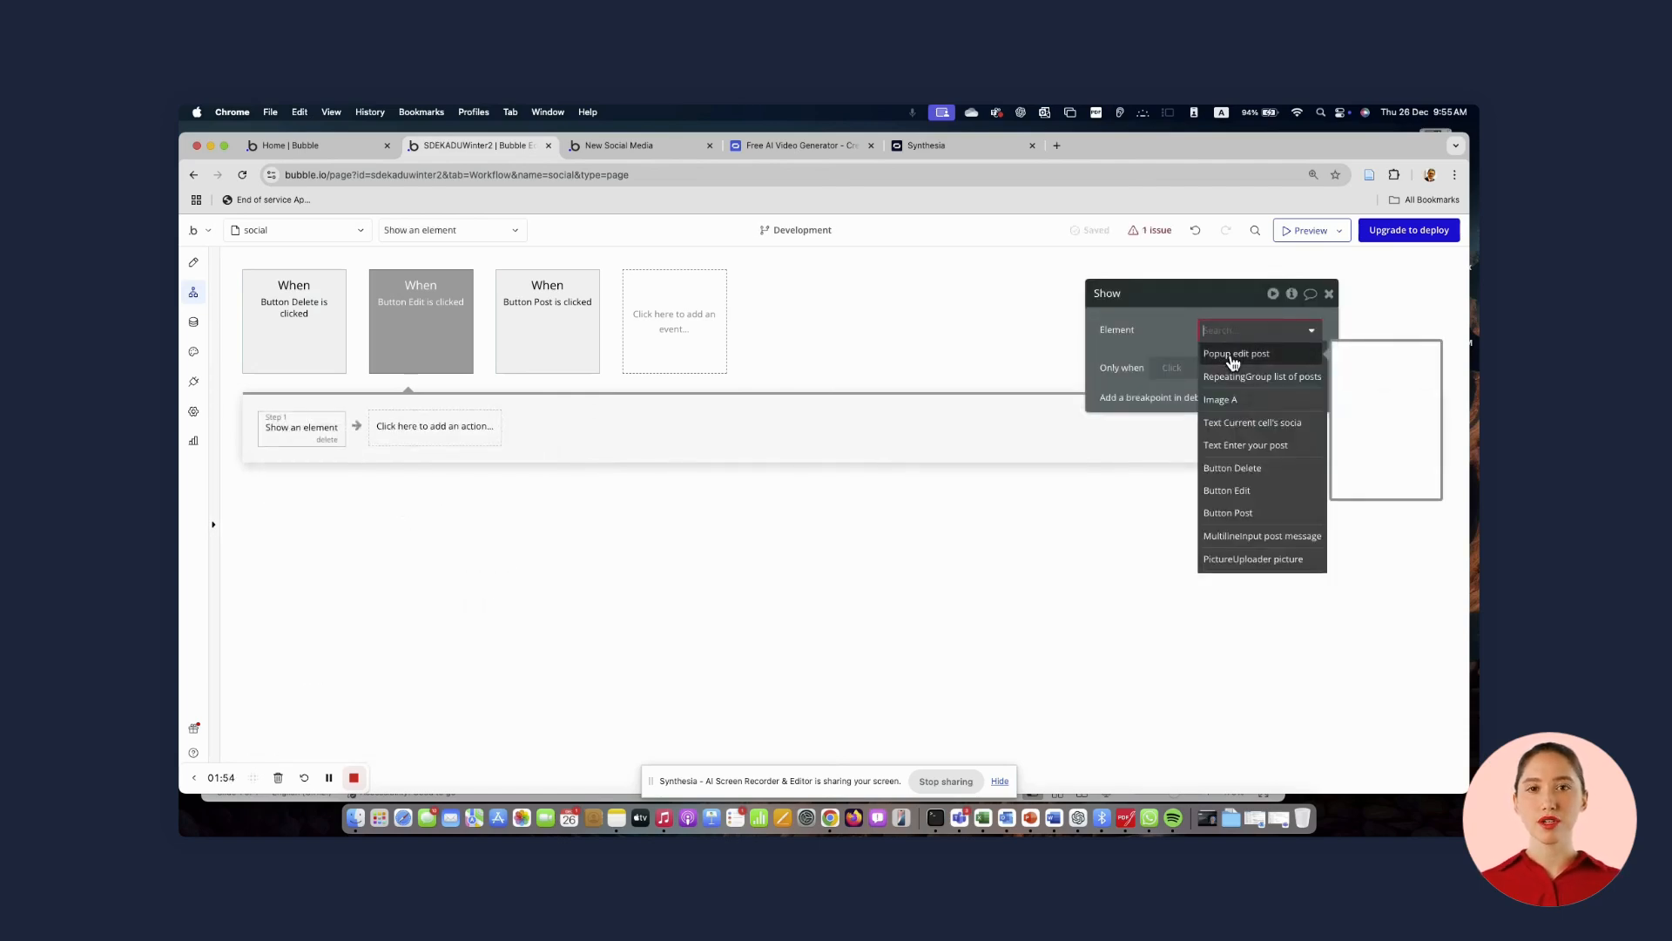
left_click(1232, 357)
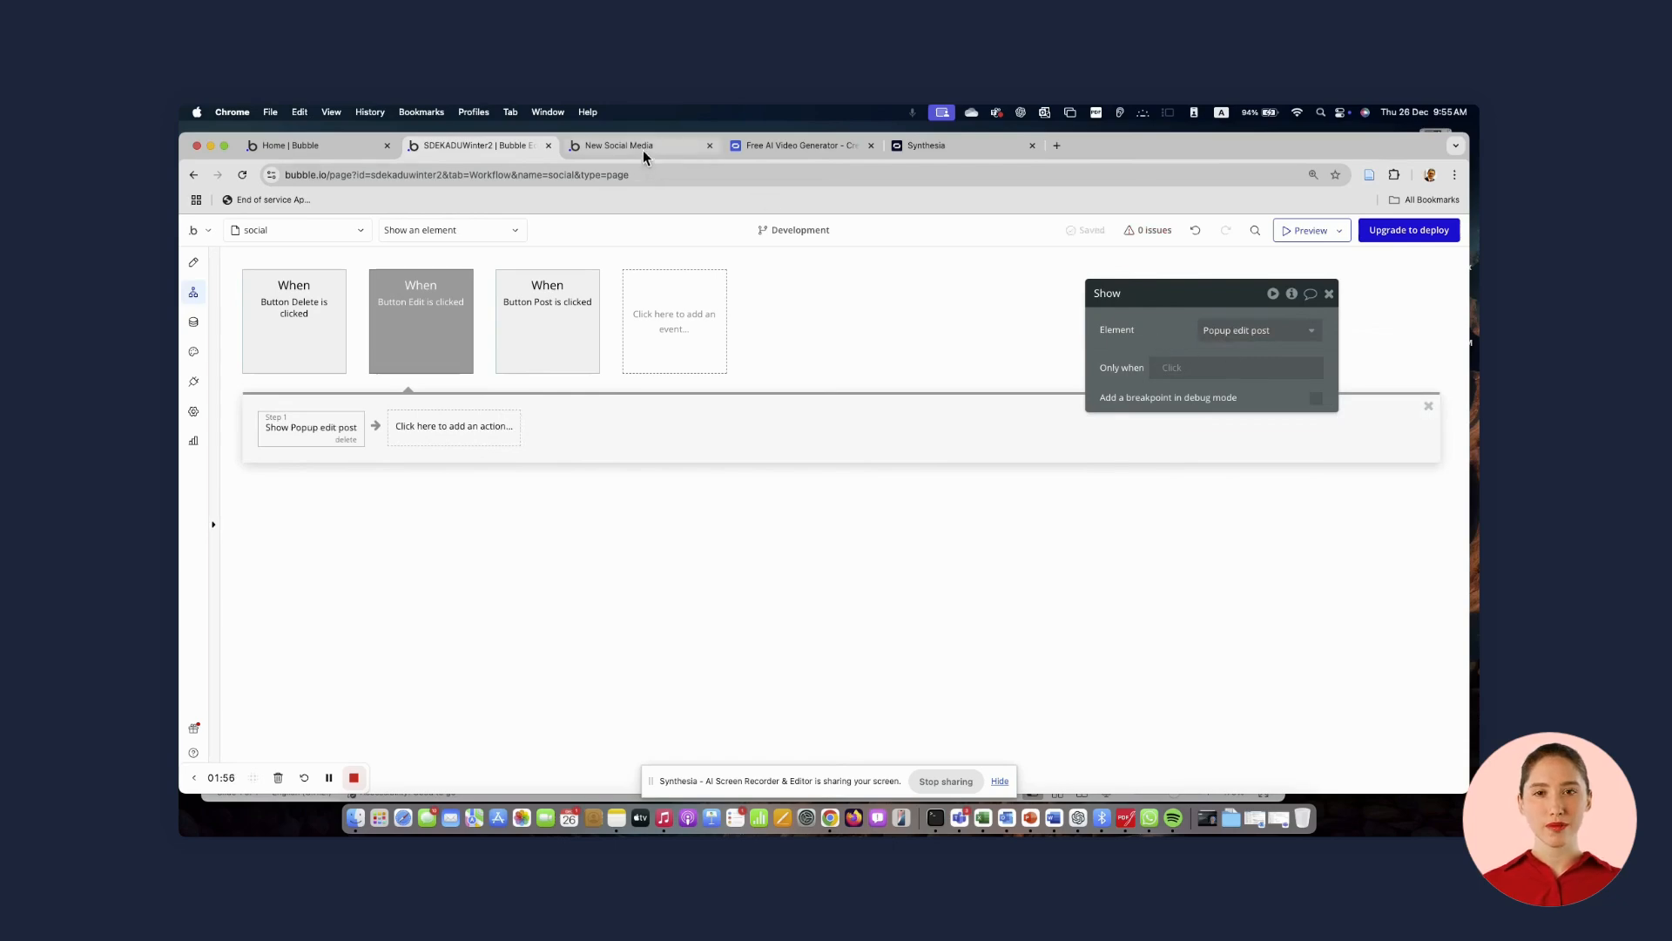
Test the Edit button on a post in the running app preview, then close the popup
left_click(643, 148)
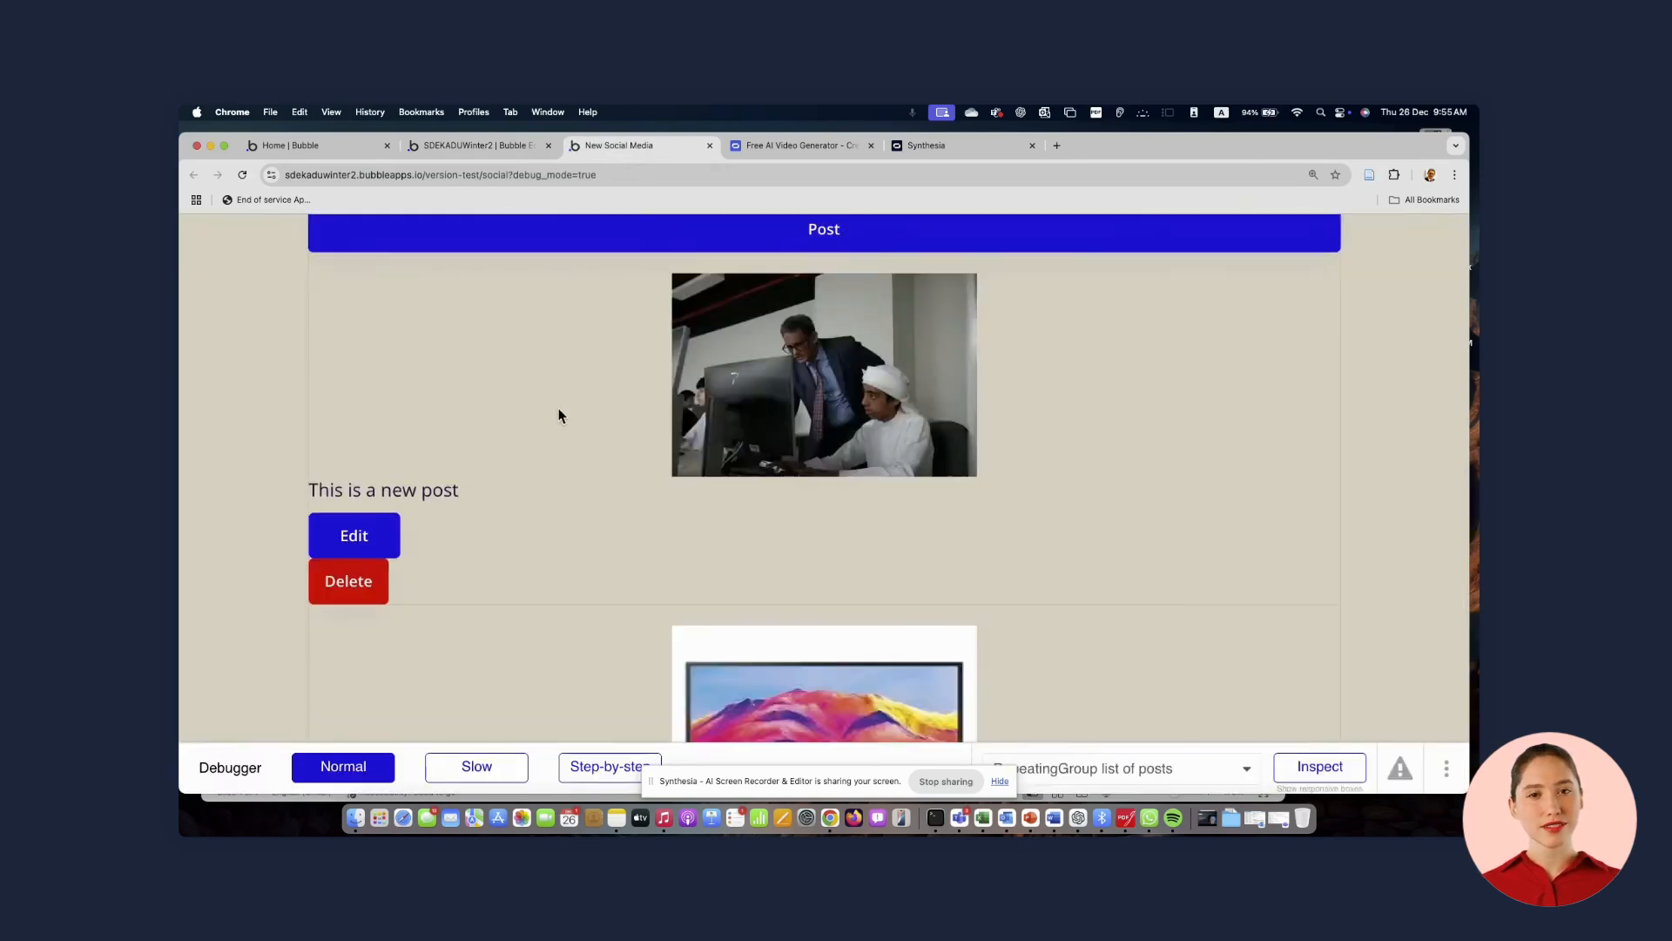
left_click(366, 550)
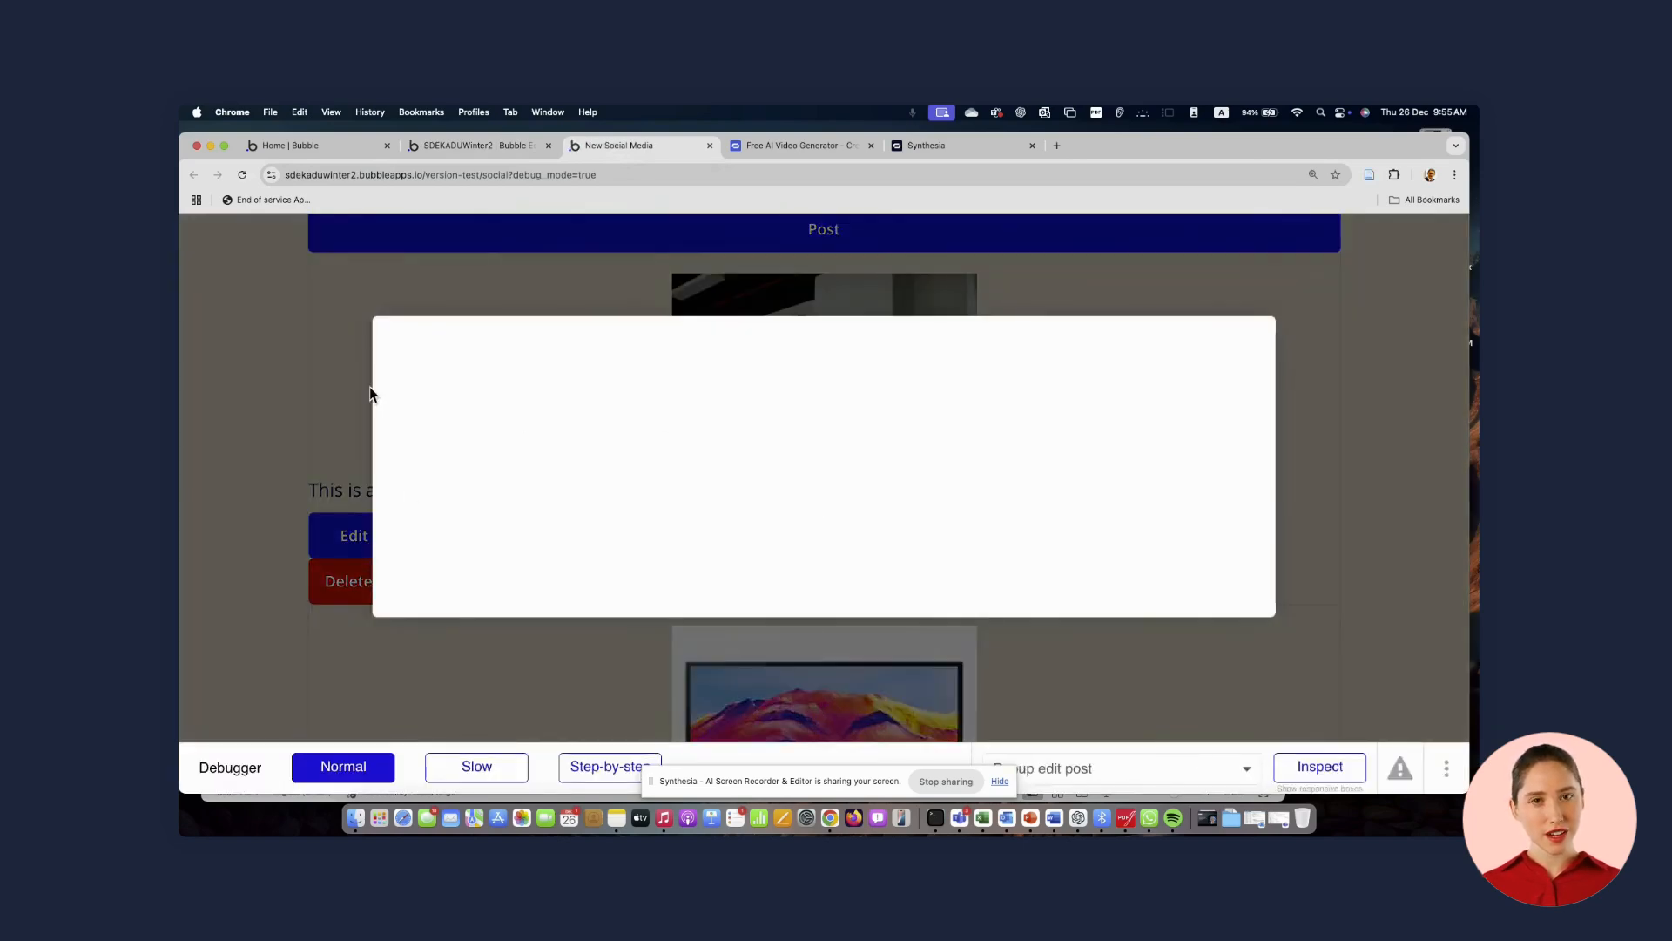
left_click(278, 368)
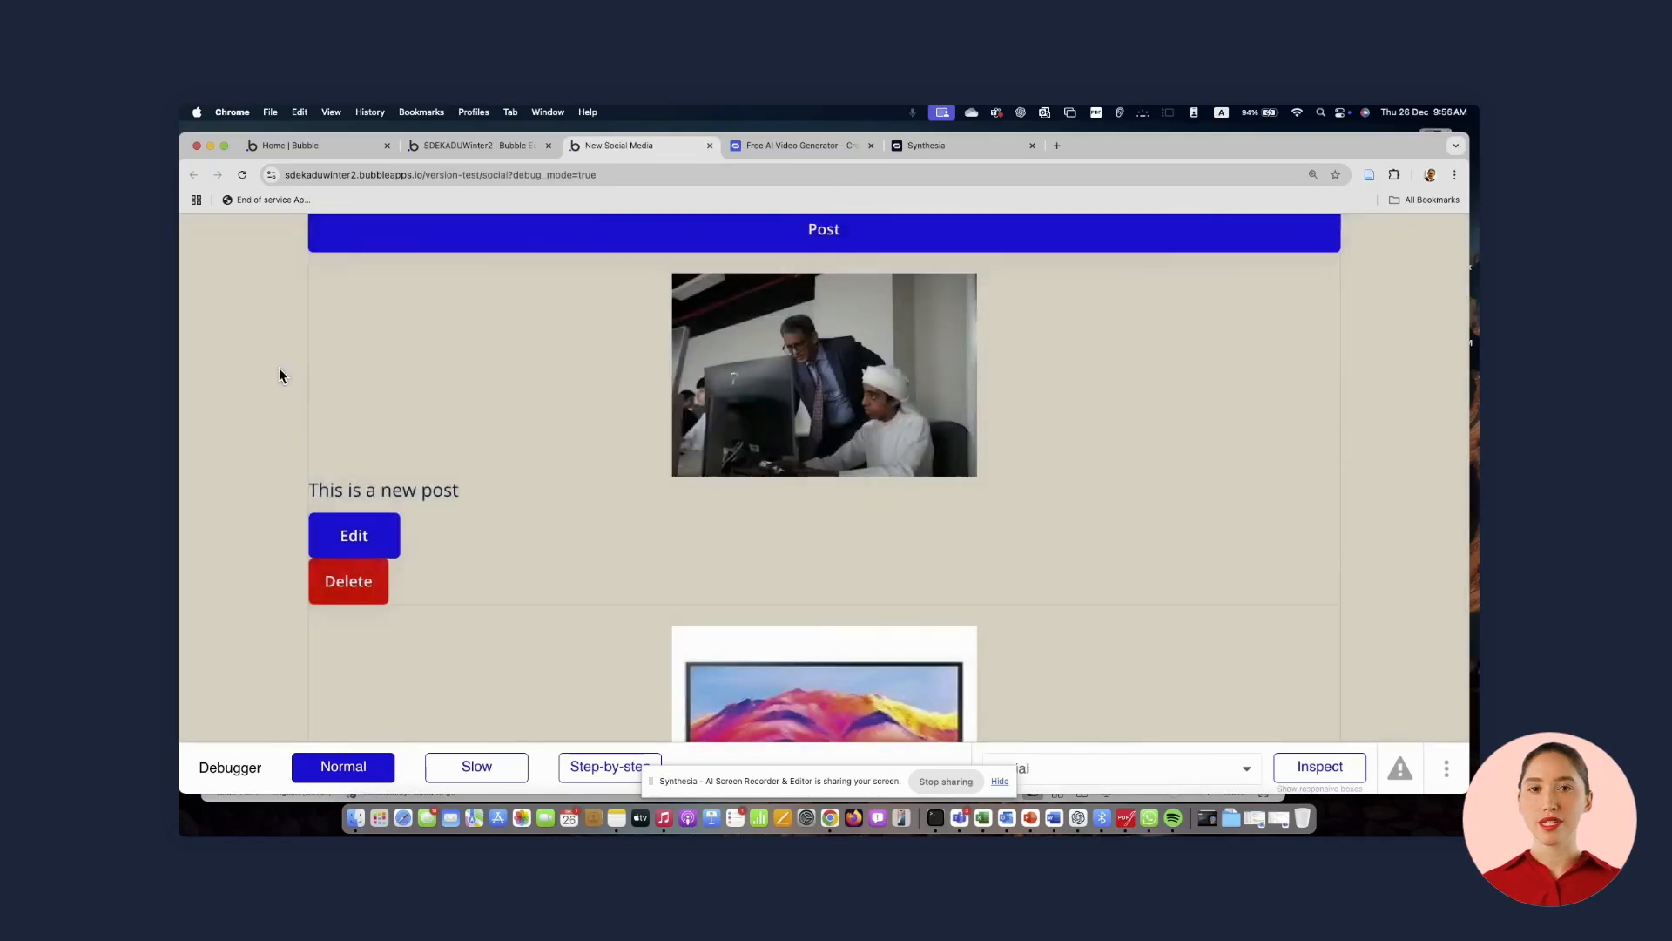
Return to the Bubble editor and open Popup edit post on the canvas
left_click(493, 149)
left_click(194, 261)
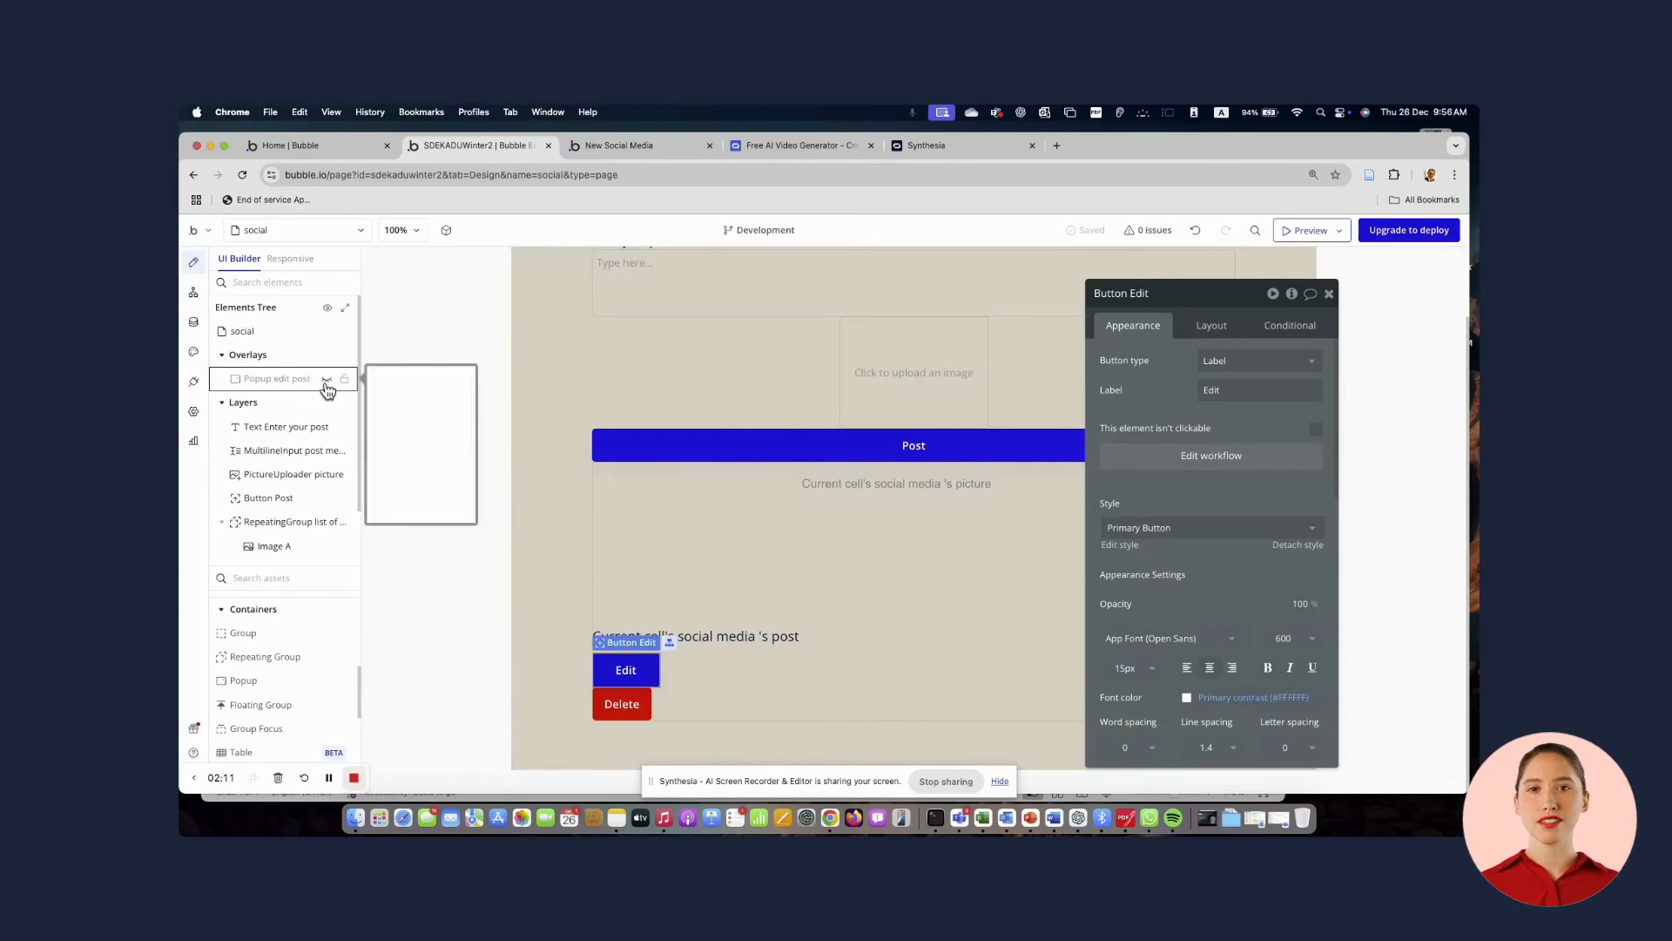
left_click(329, 383)
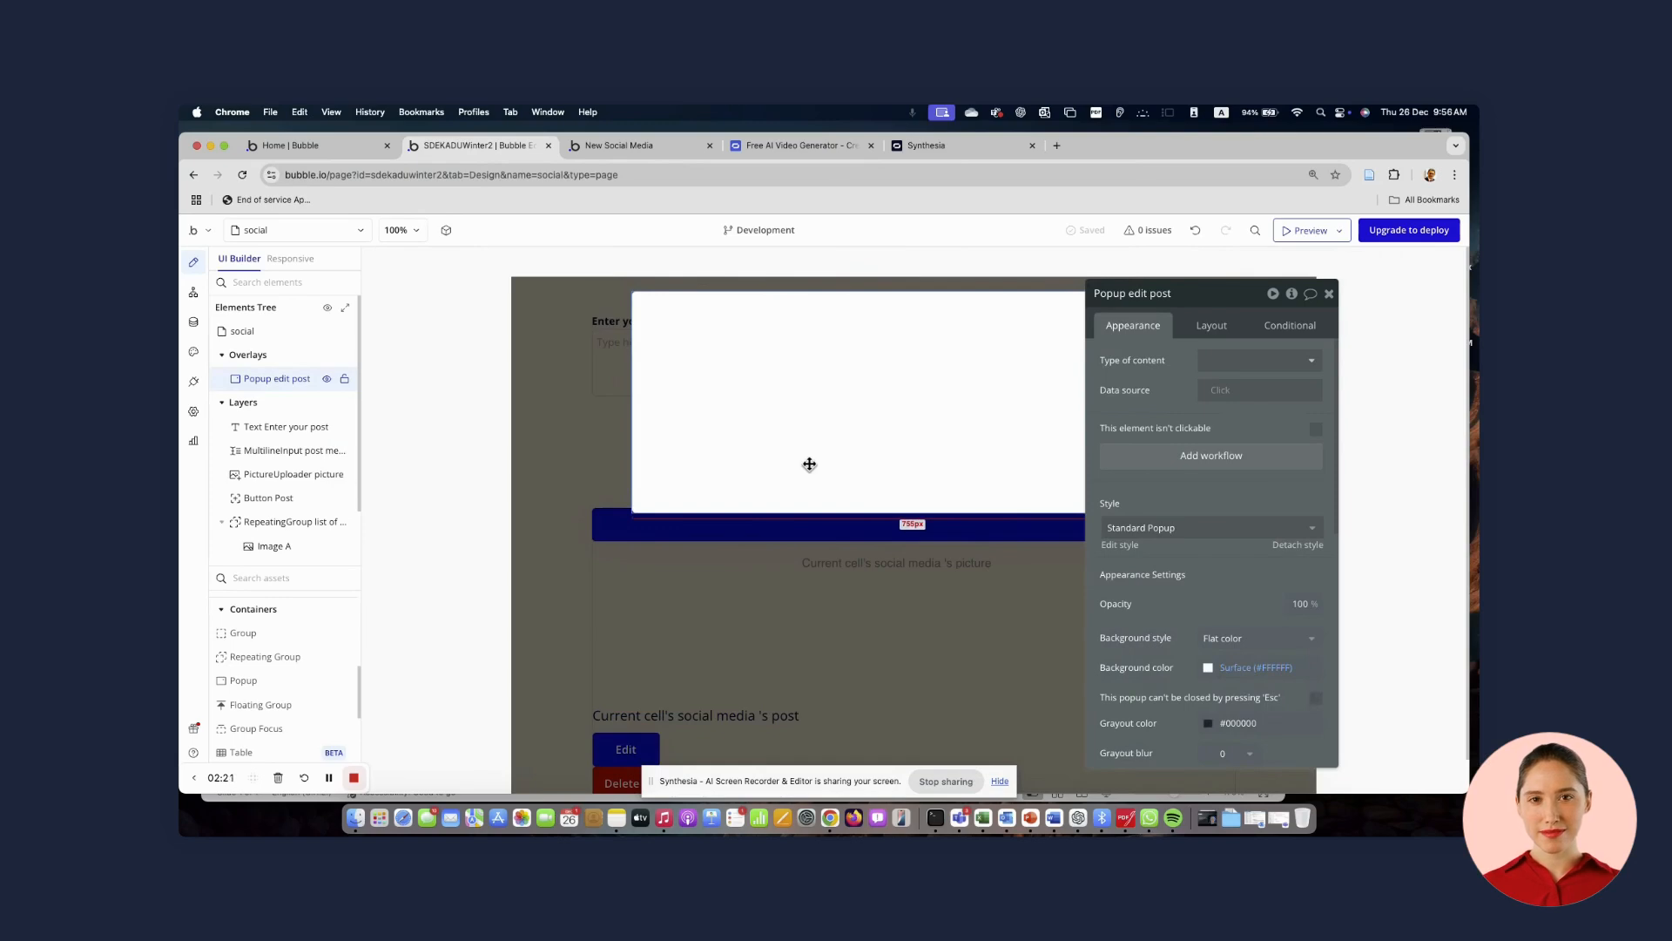
Add a multiline input inside the popup
left_click(256, 578)
type("multu")
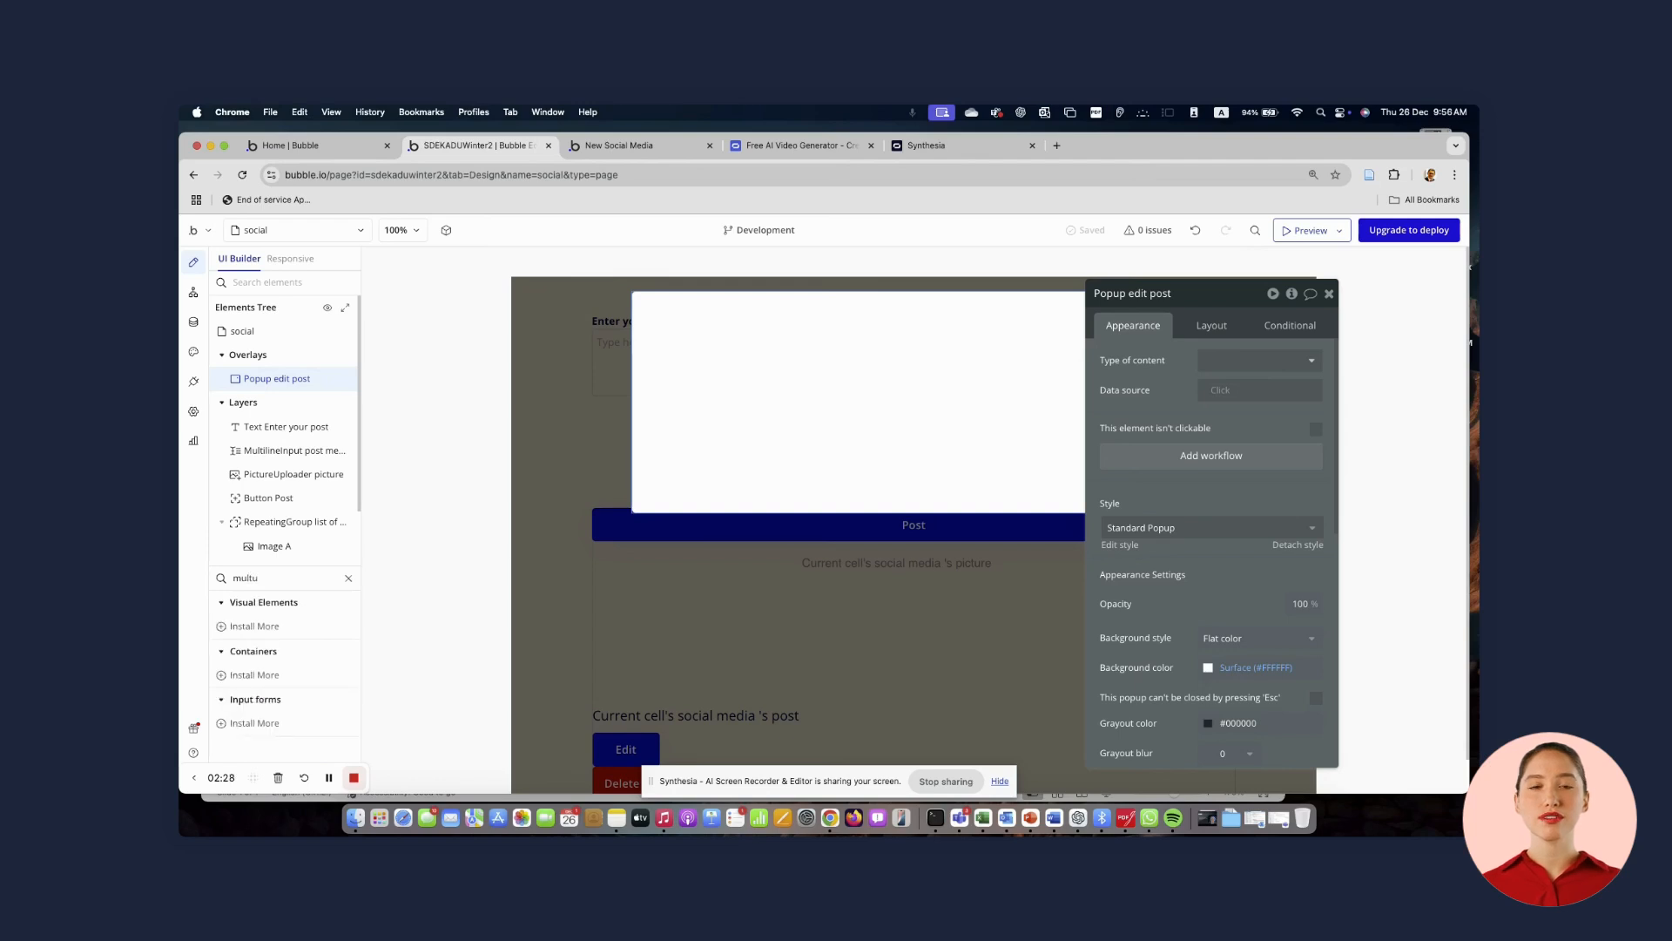
key("BackSpace")
left_click(249, 629)
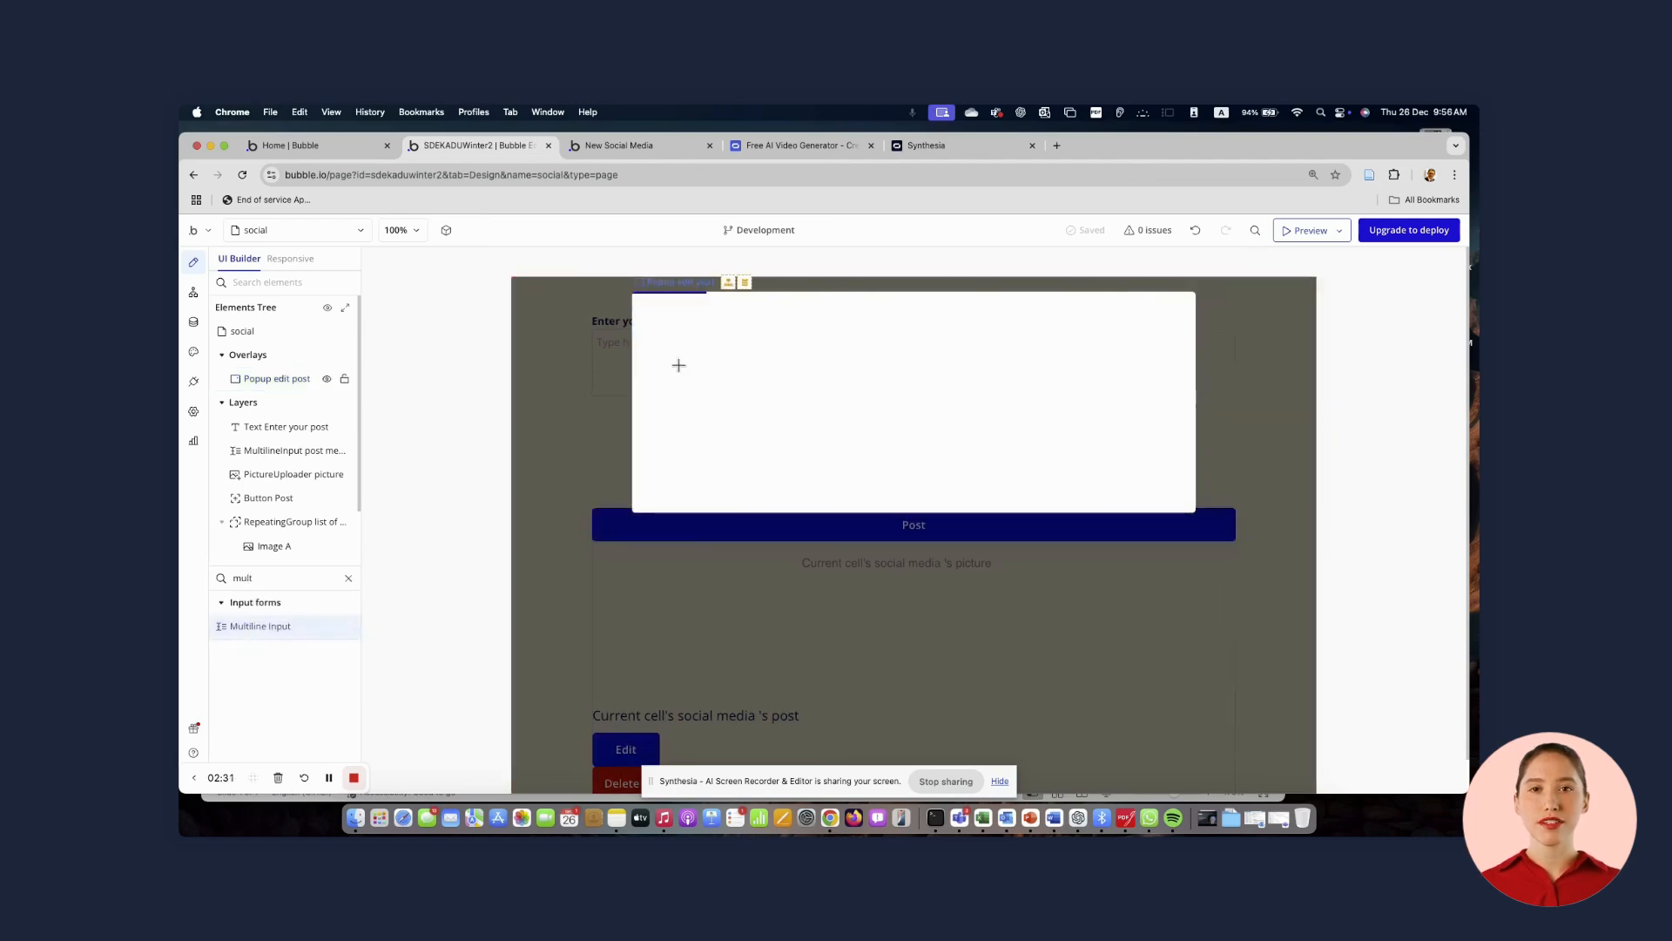
mouse_move(680, 366)
left_mouse_down()
mouse_move(746, 430)
mouse_move(1159, 438)
left_mouse_up()
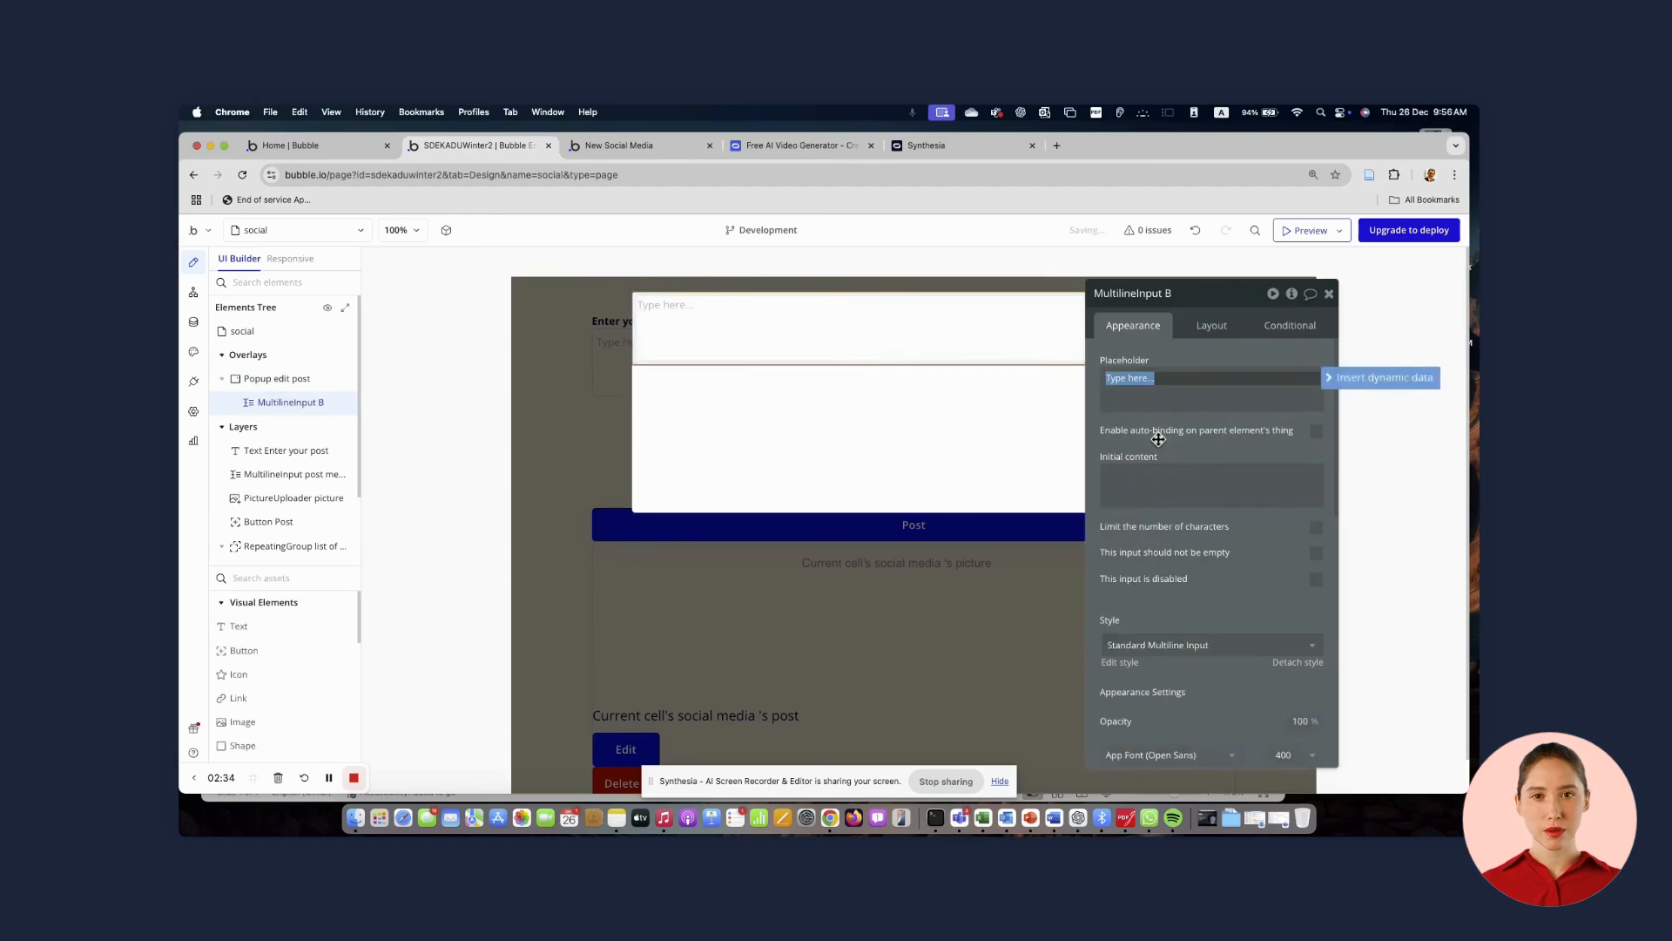
Make the multiline input 90 % wide, centred horizontally, with a minimum height of 120 px
left_click_drag(1242, 358, 1303, 331)
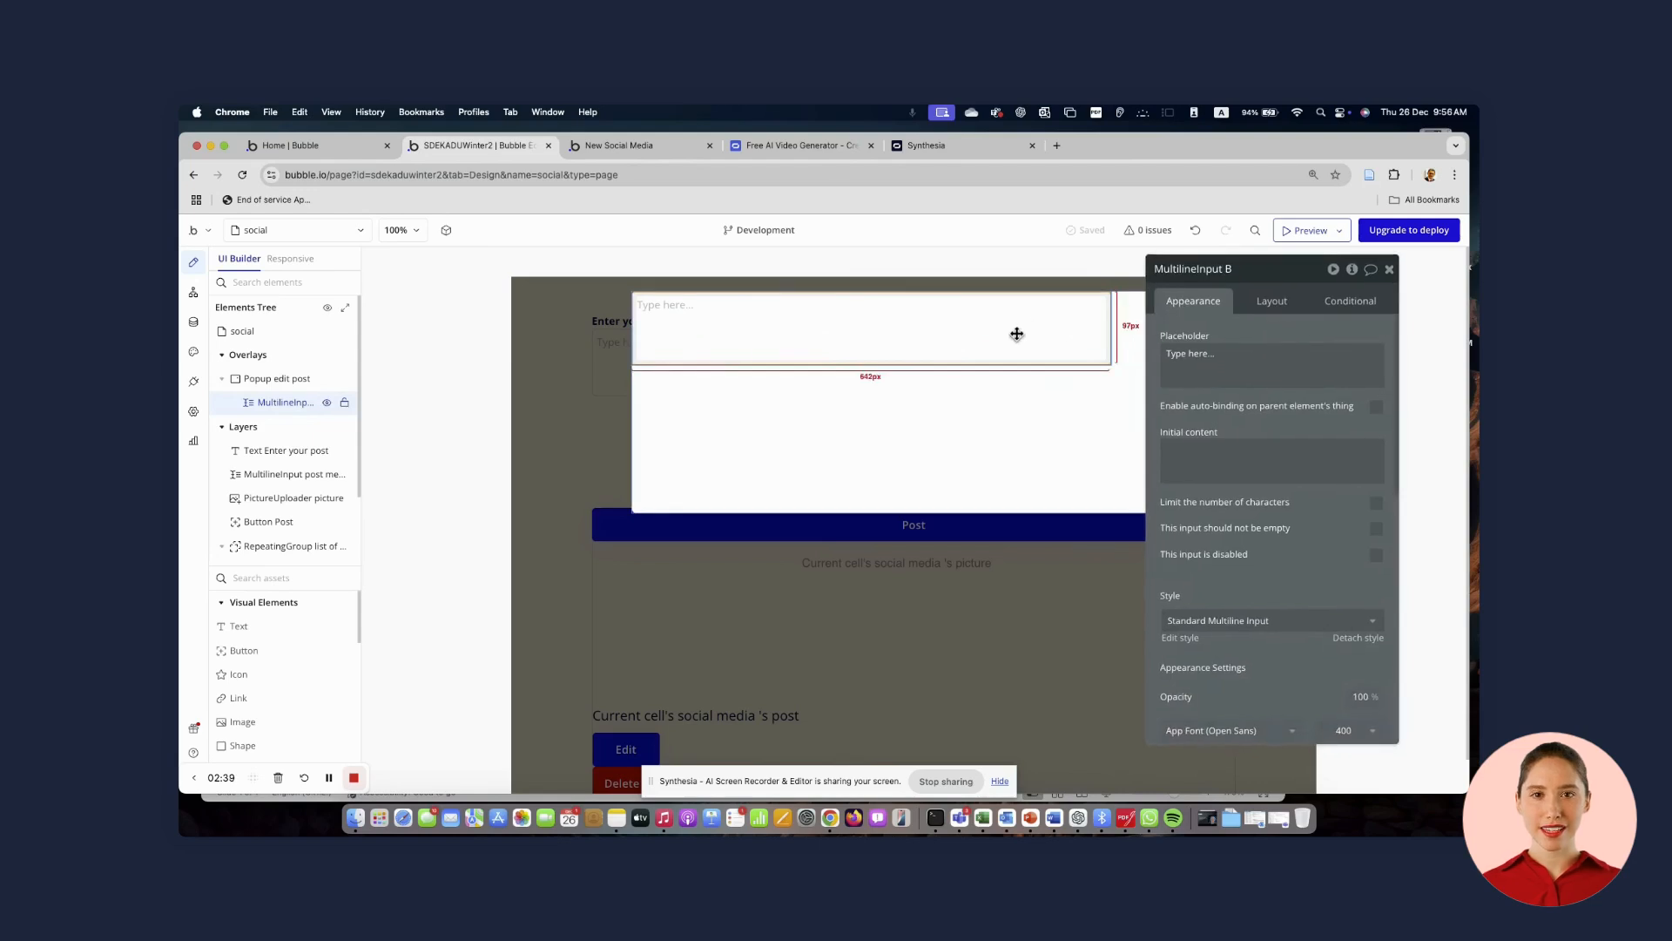
left_click(1269, 302)
left_click(1252, 506)
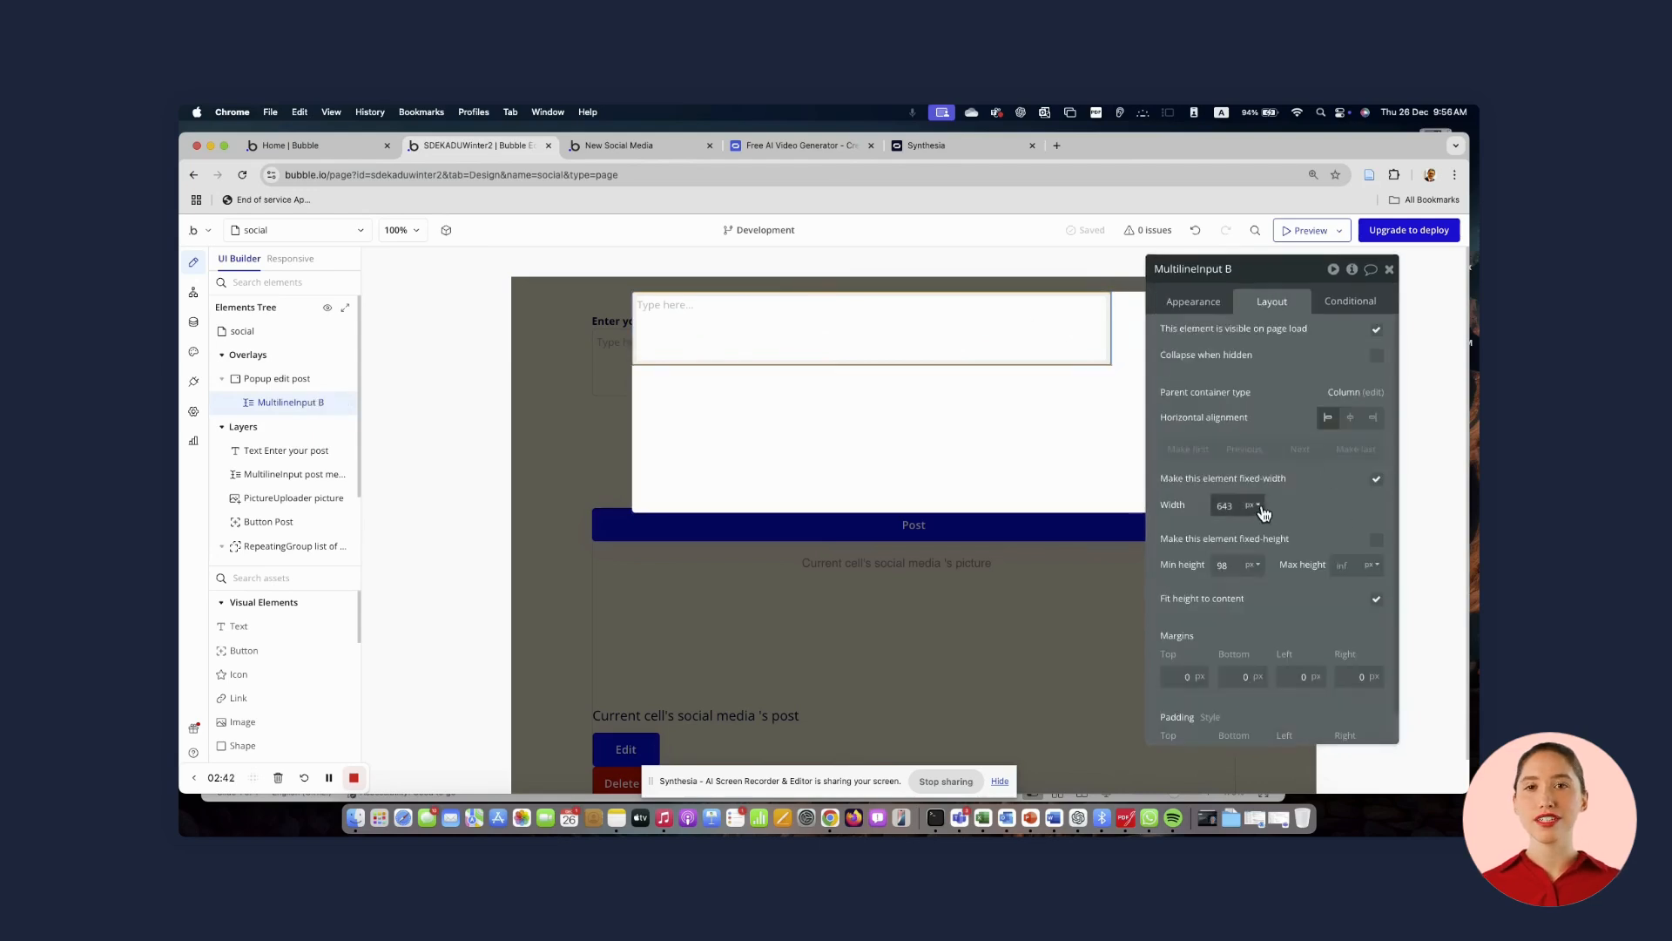
left_click(1254, 552)
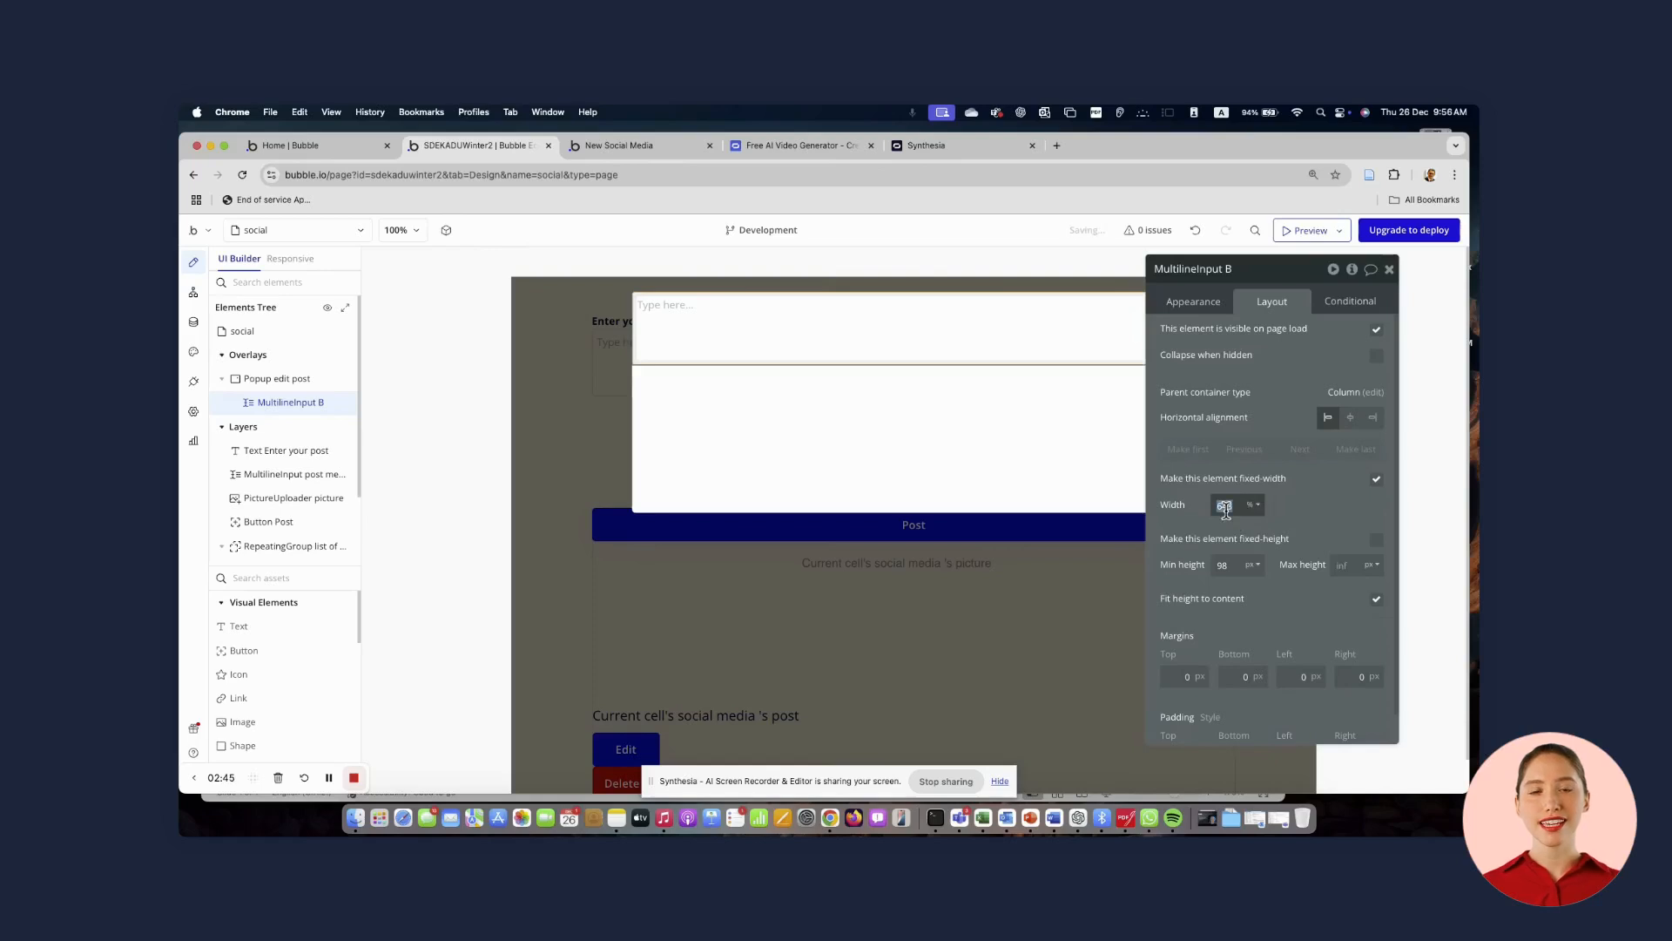
type("90")
left_click(1350, 417)
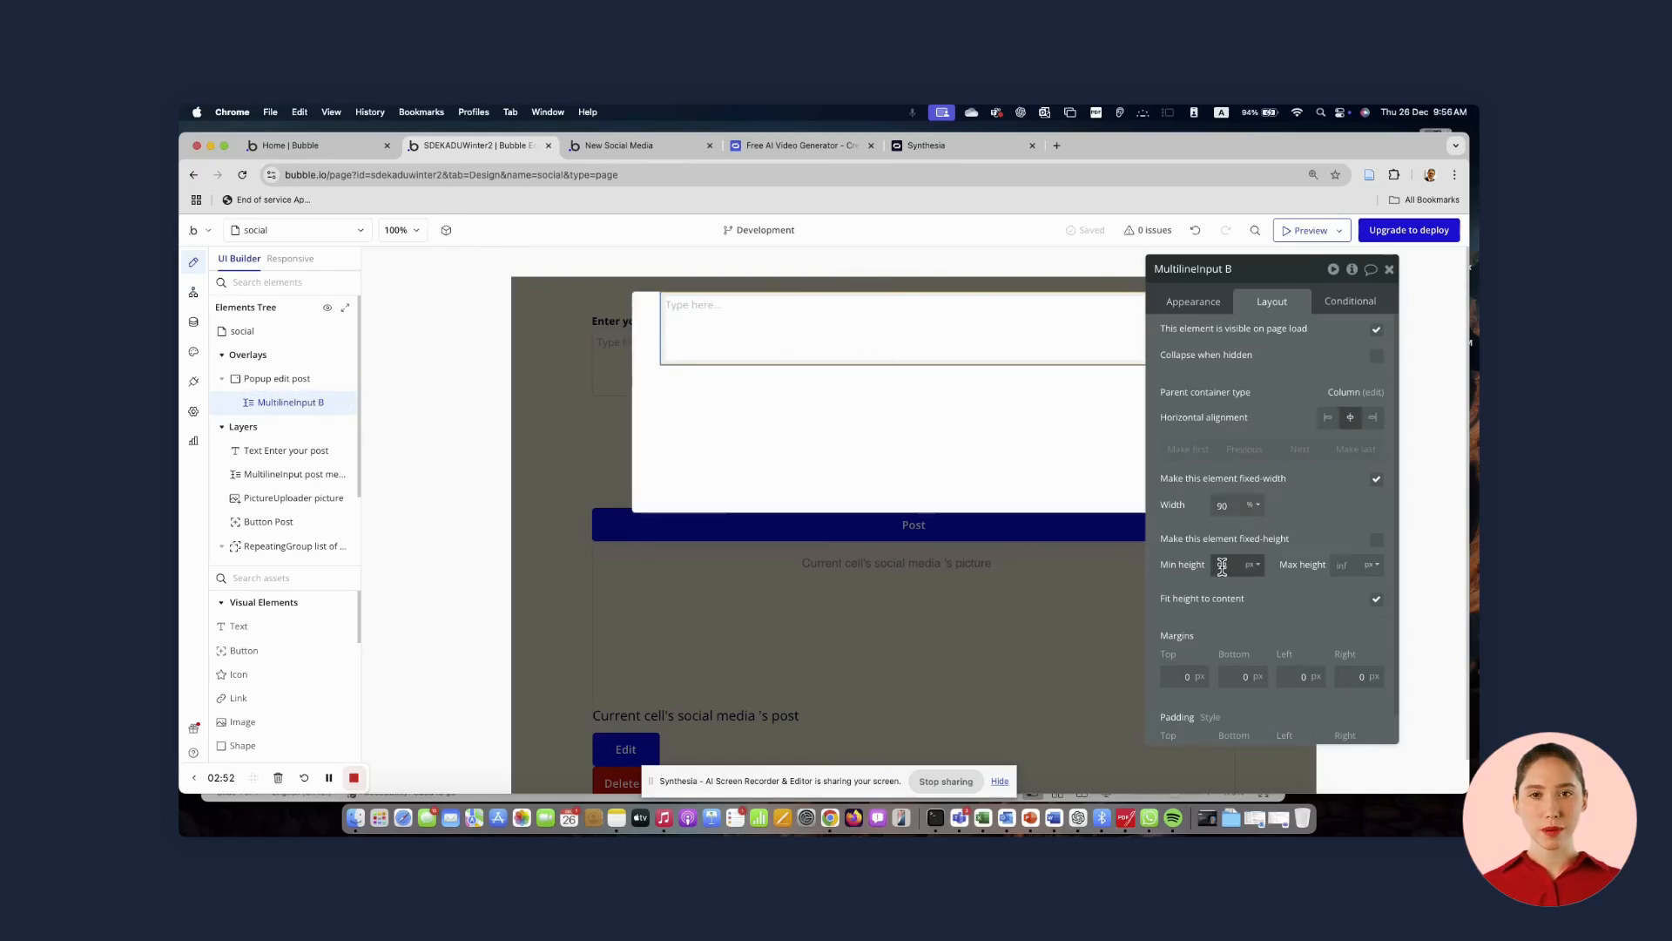
type("120")
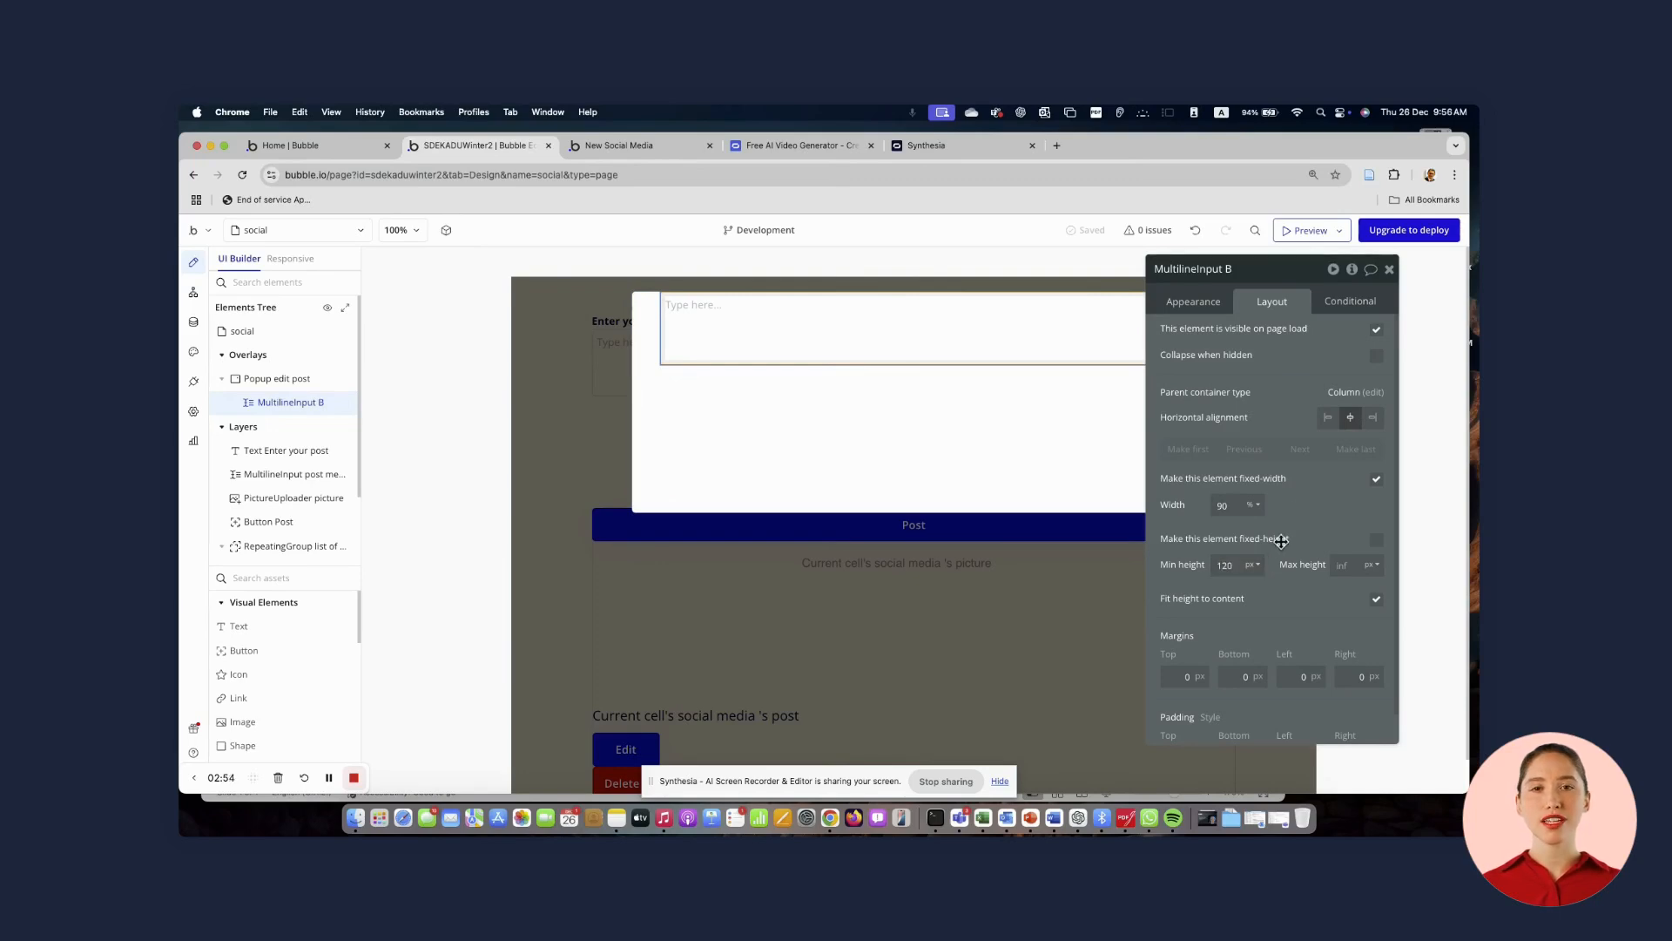
left_click(1296, 511)
left_click(803, 387)
left_click(802, 343)
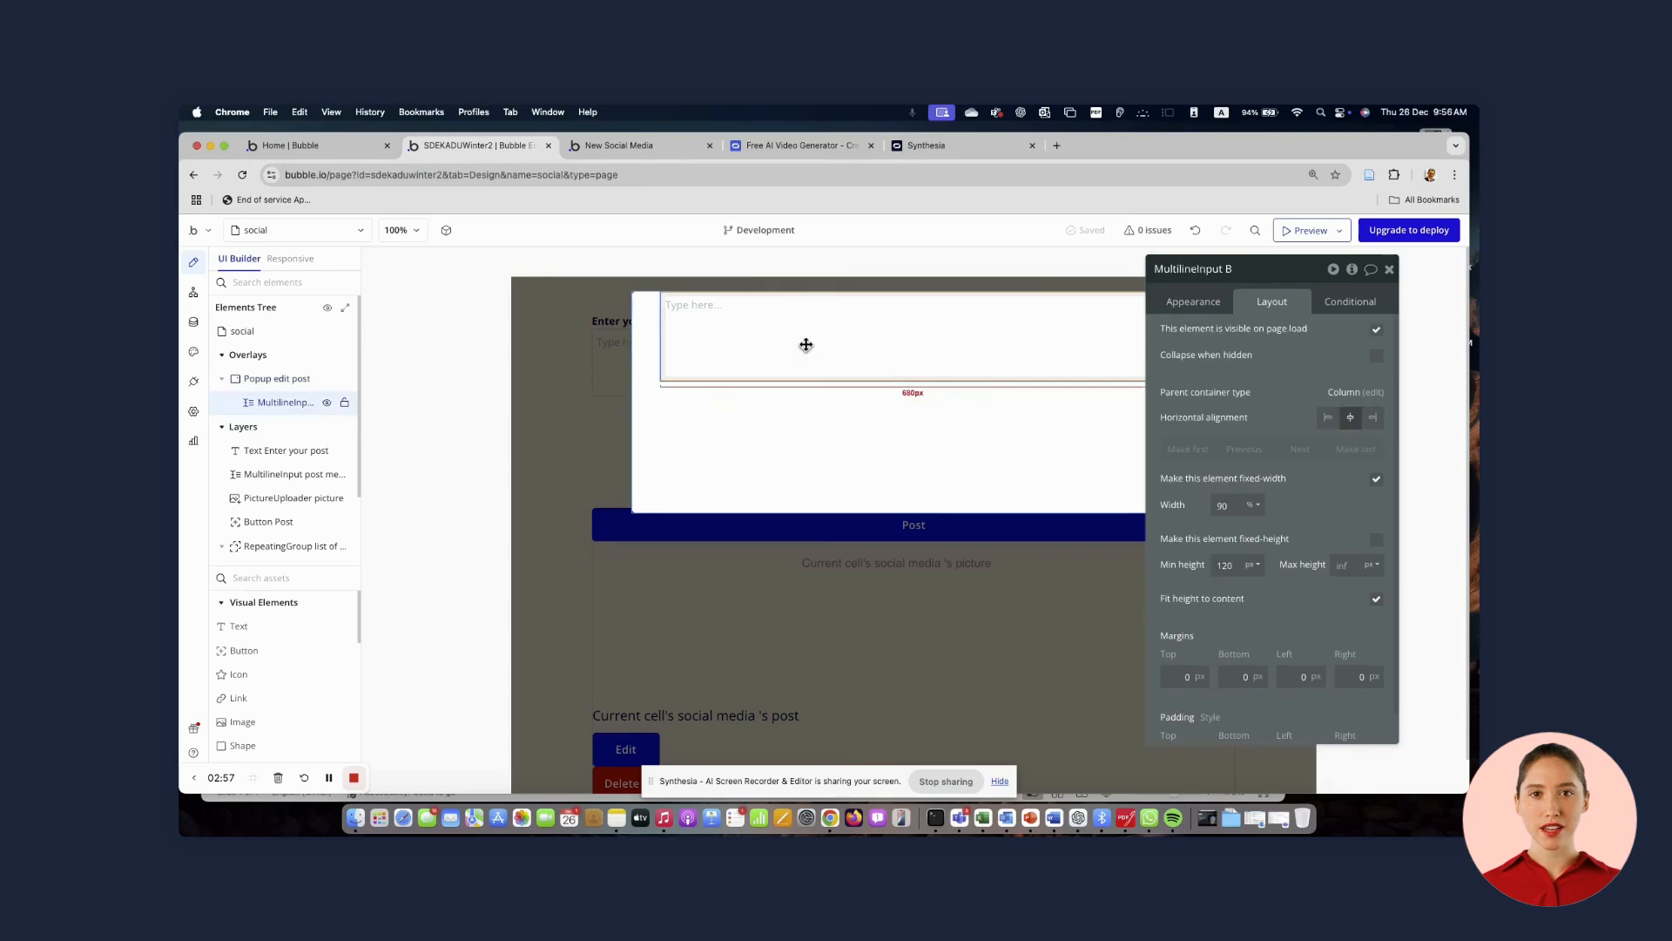
Add a picture uploader below the multiline input in the popup
left_click(268, 579)
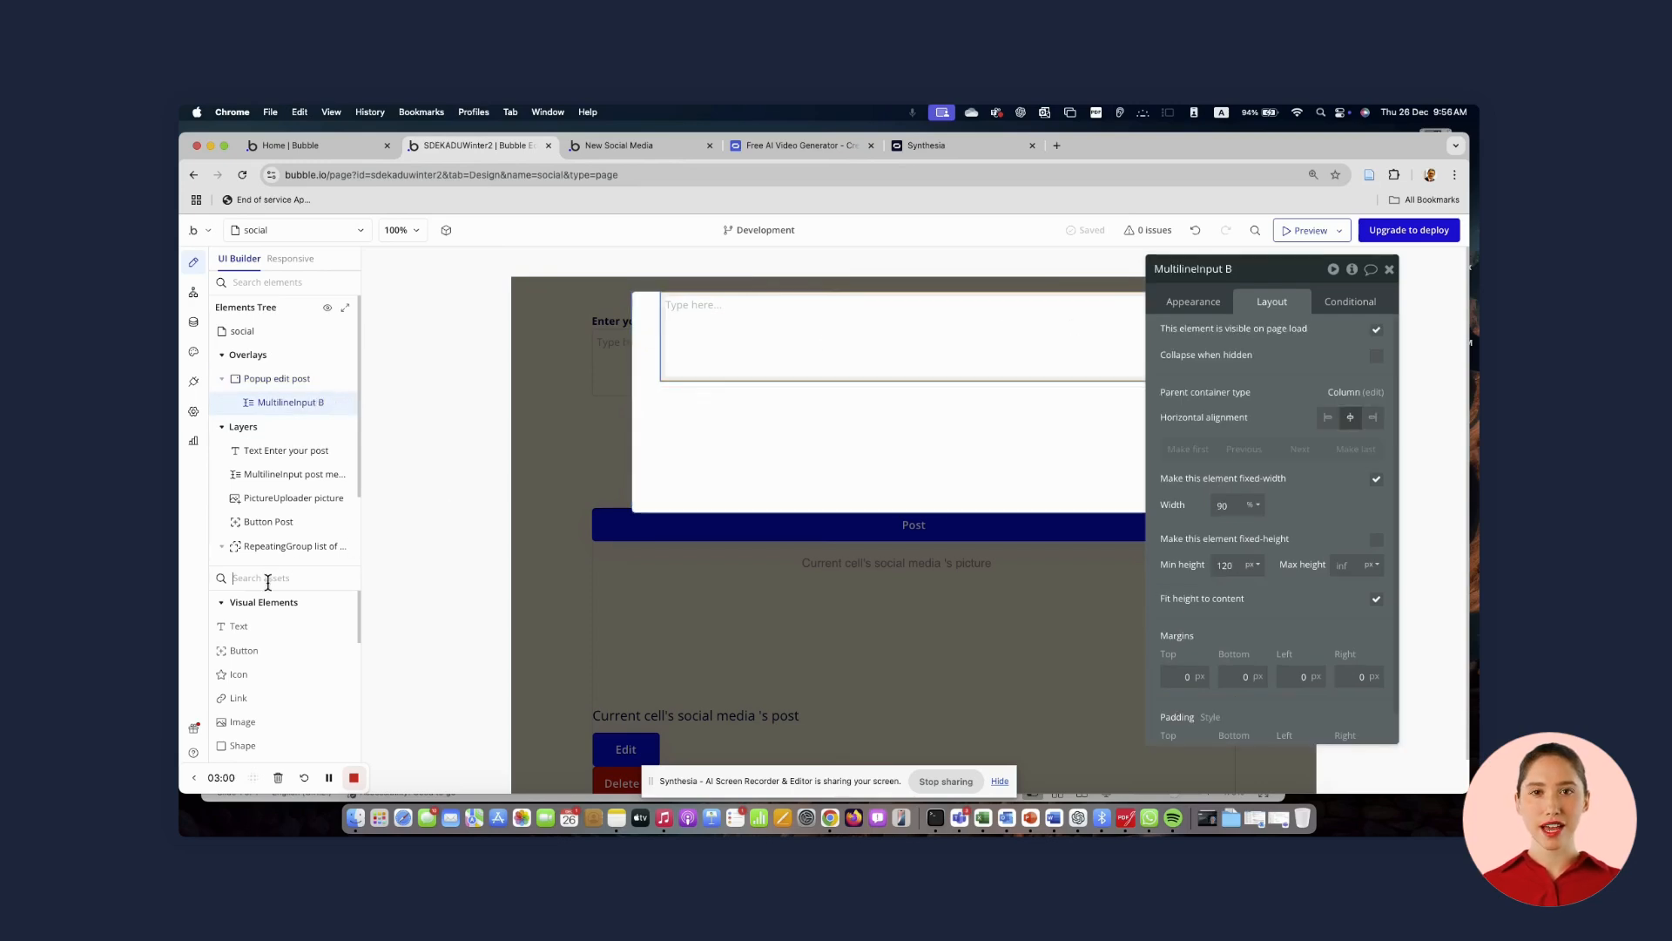
type("pic")
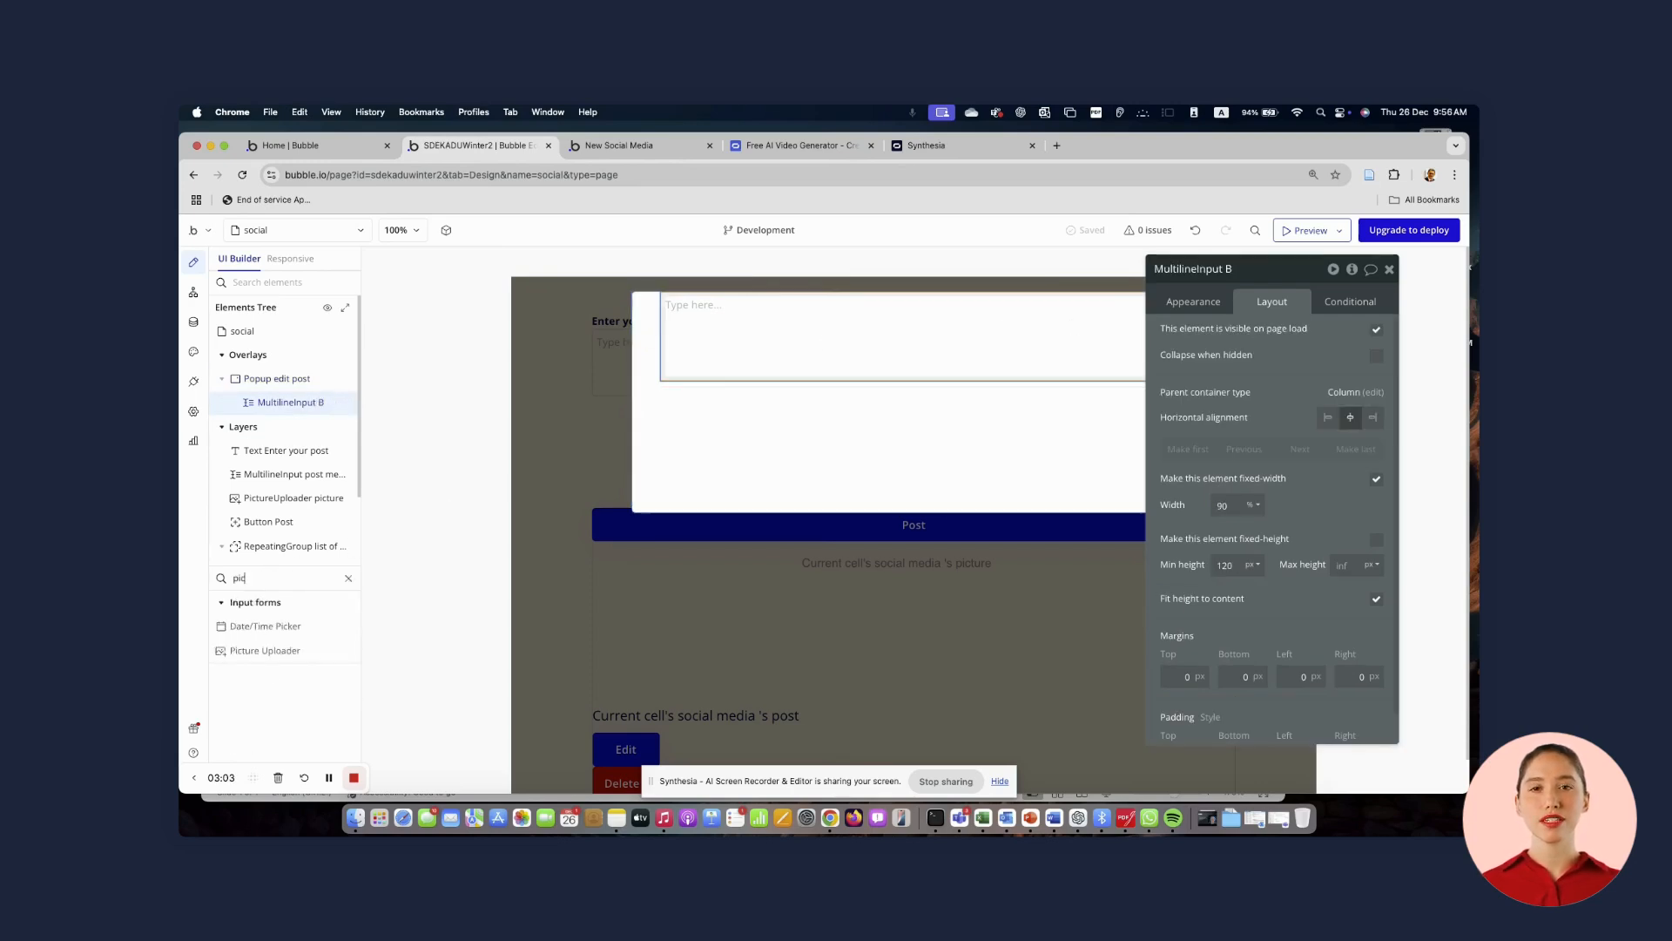
left_click(254, 655)
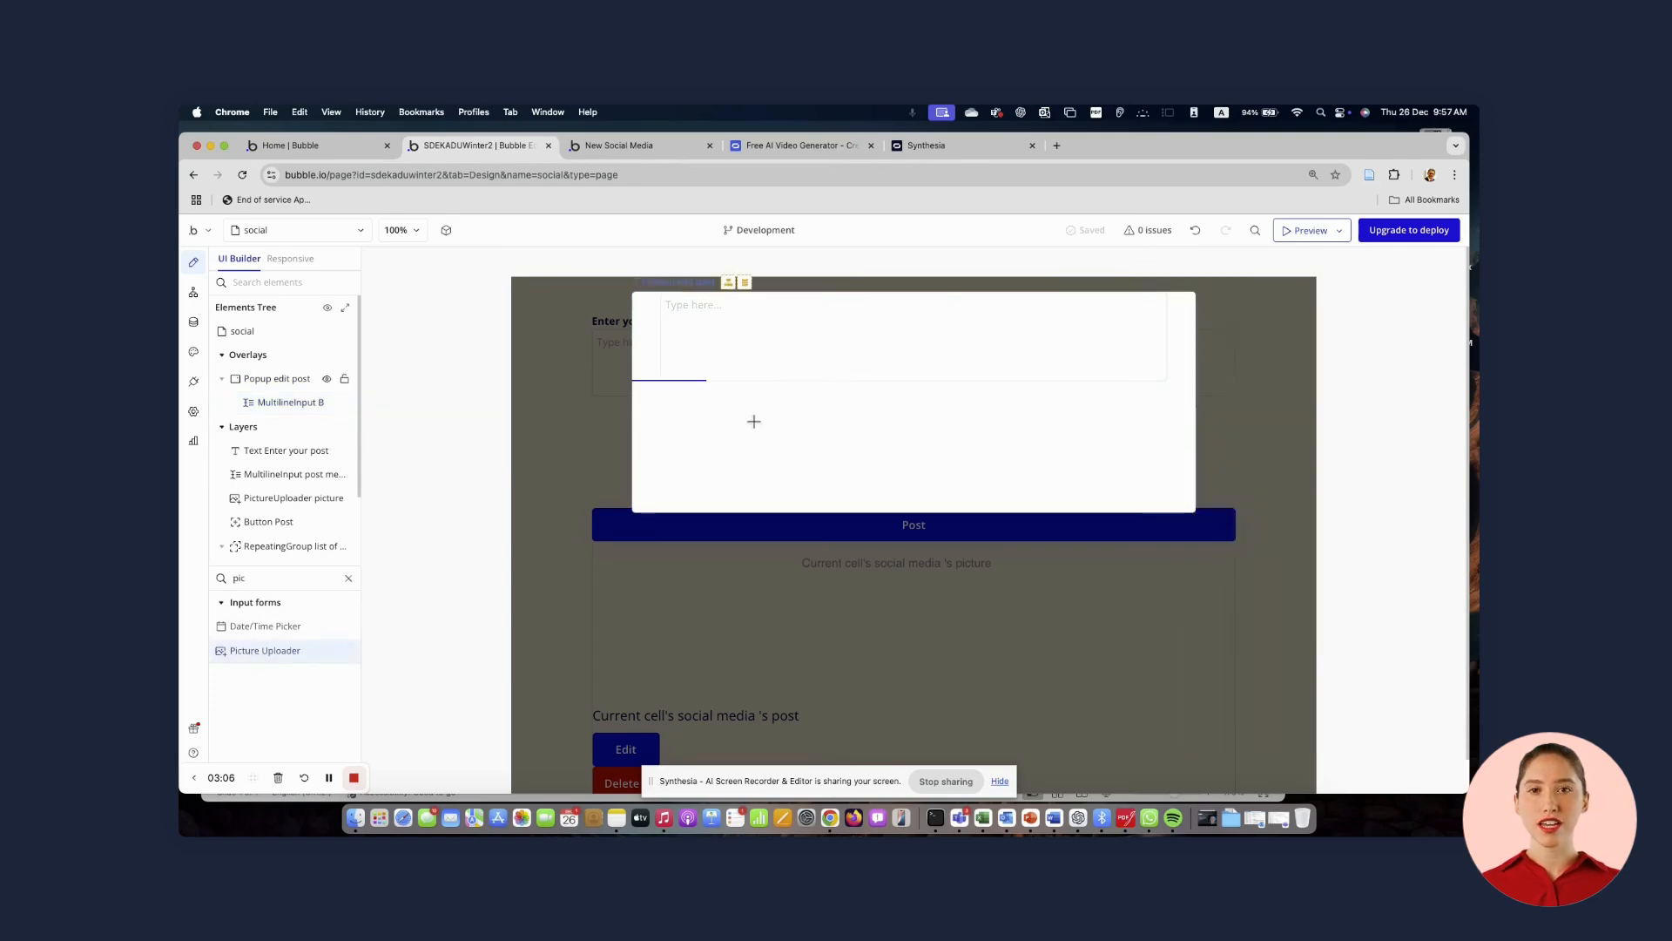
mouse_move(754, 422)
left_mouse_down()
mouse_move(874, 485)
mouse_move(856, 488)
left_mouse_up()
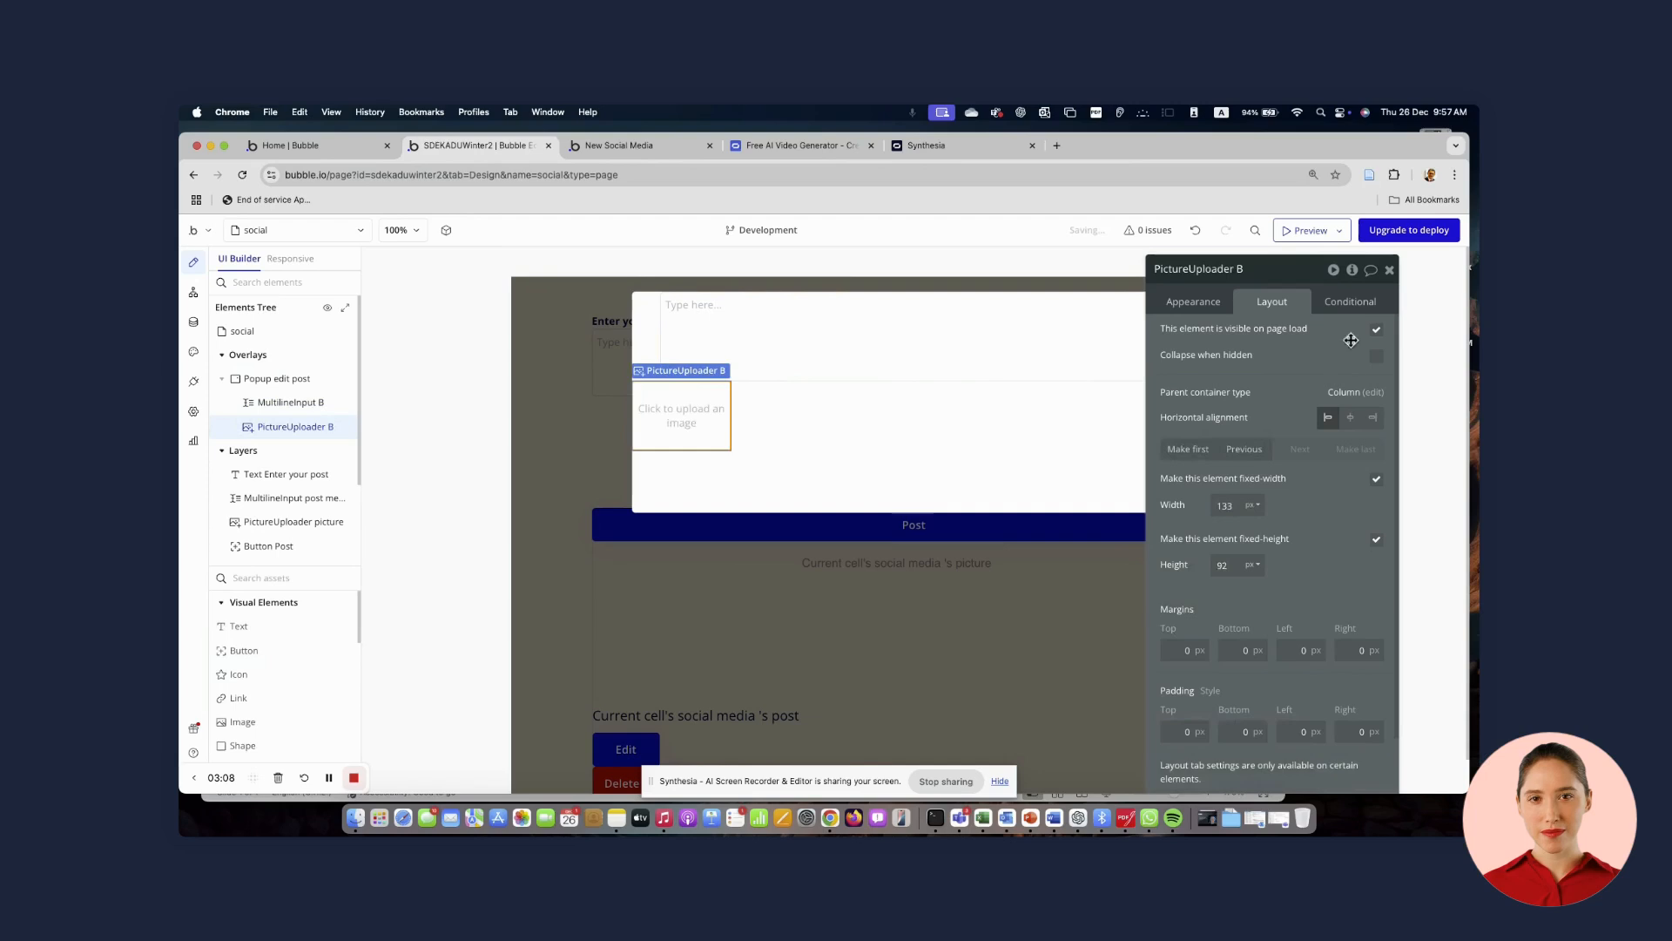
Centre the picture uploader horizontally and rename it PictureUploader pict edit post
left_click(1350, 418)
double_click(1271, 269)
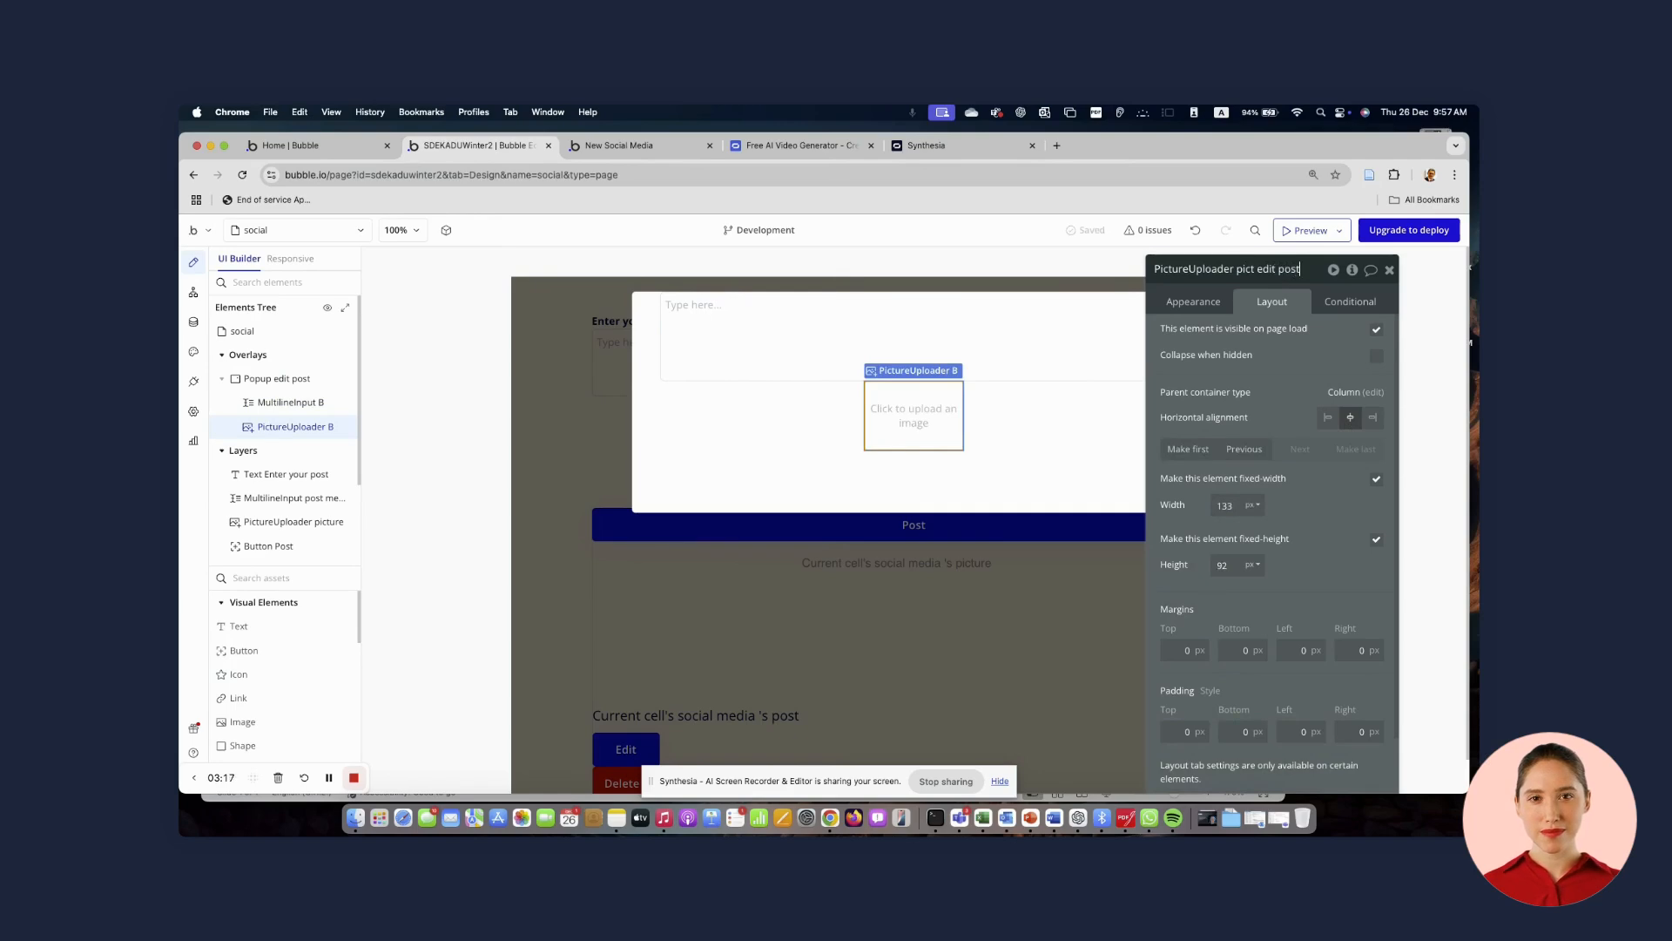
Rename the multiline input MultilineInput edit post
left_click(890, 325)
left_click(1261, 269)
key("BackSpace")
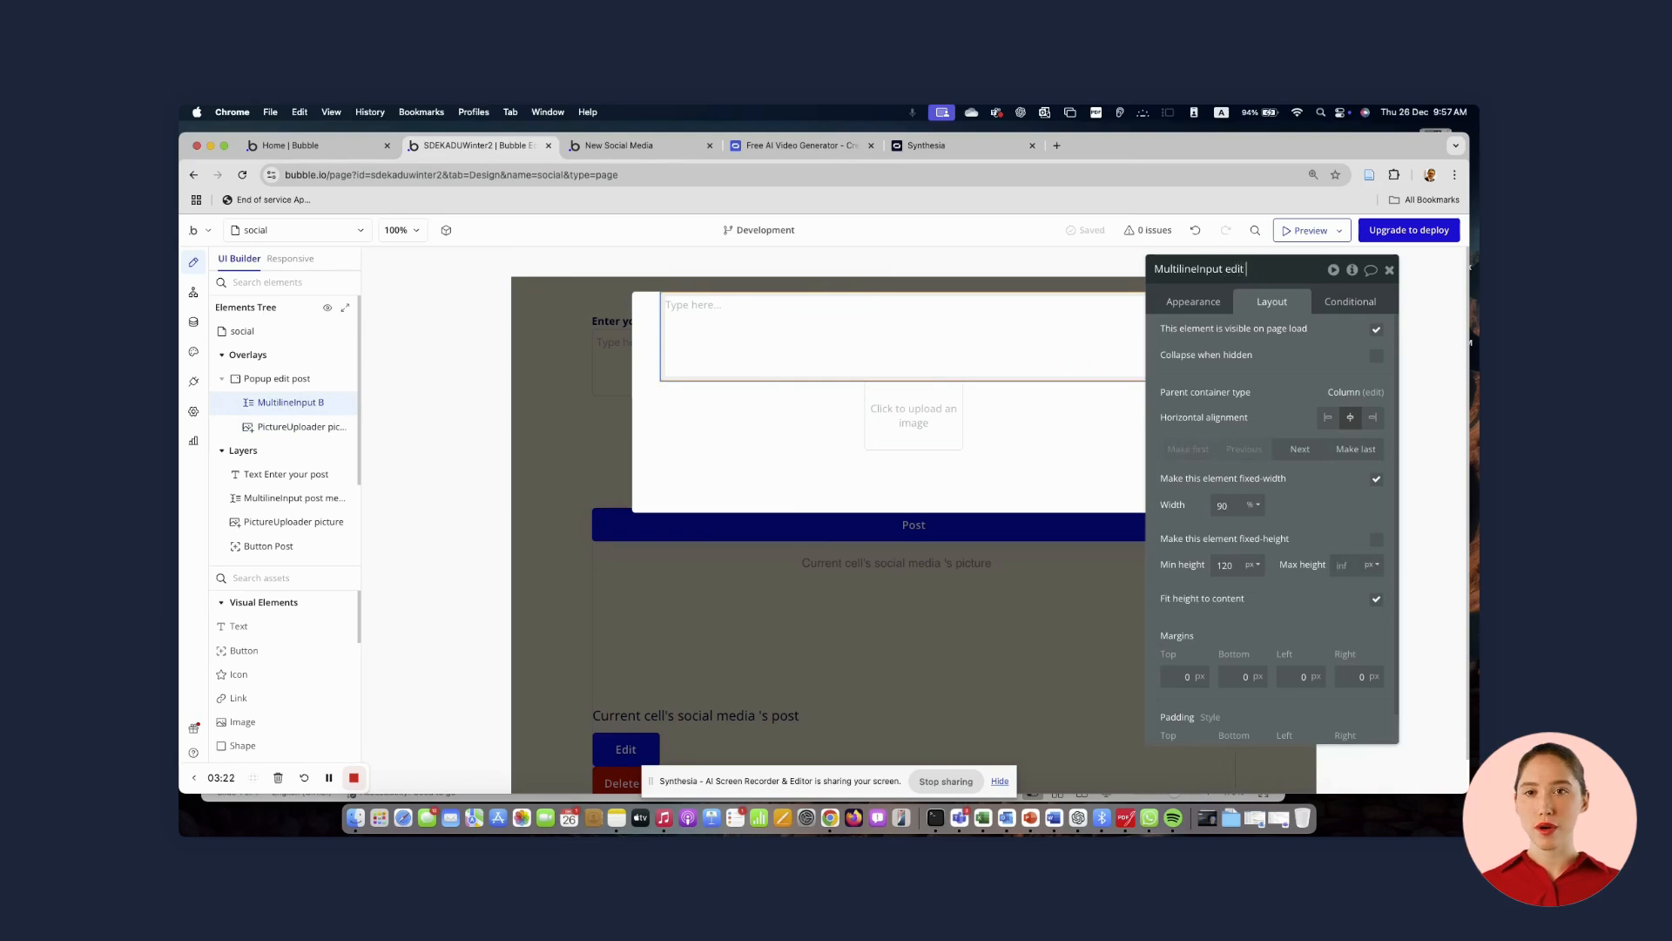
type("edit post")
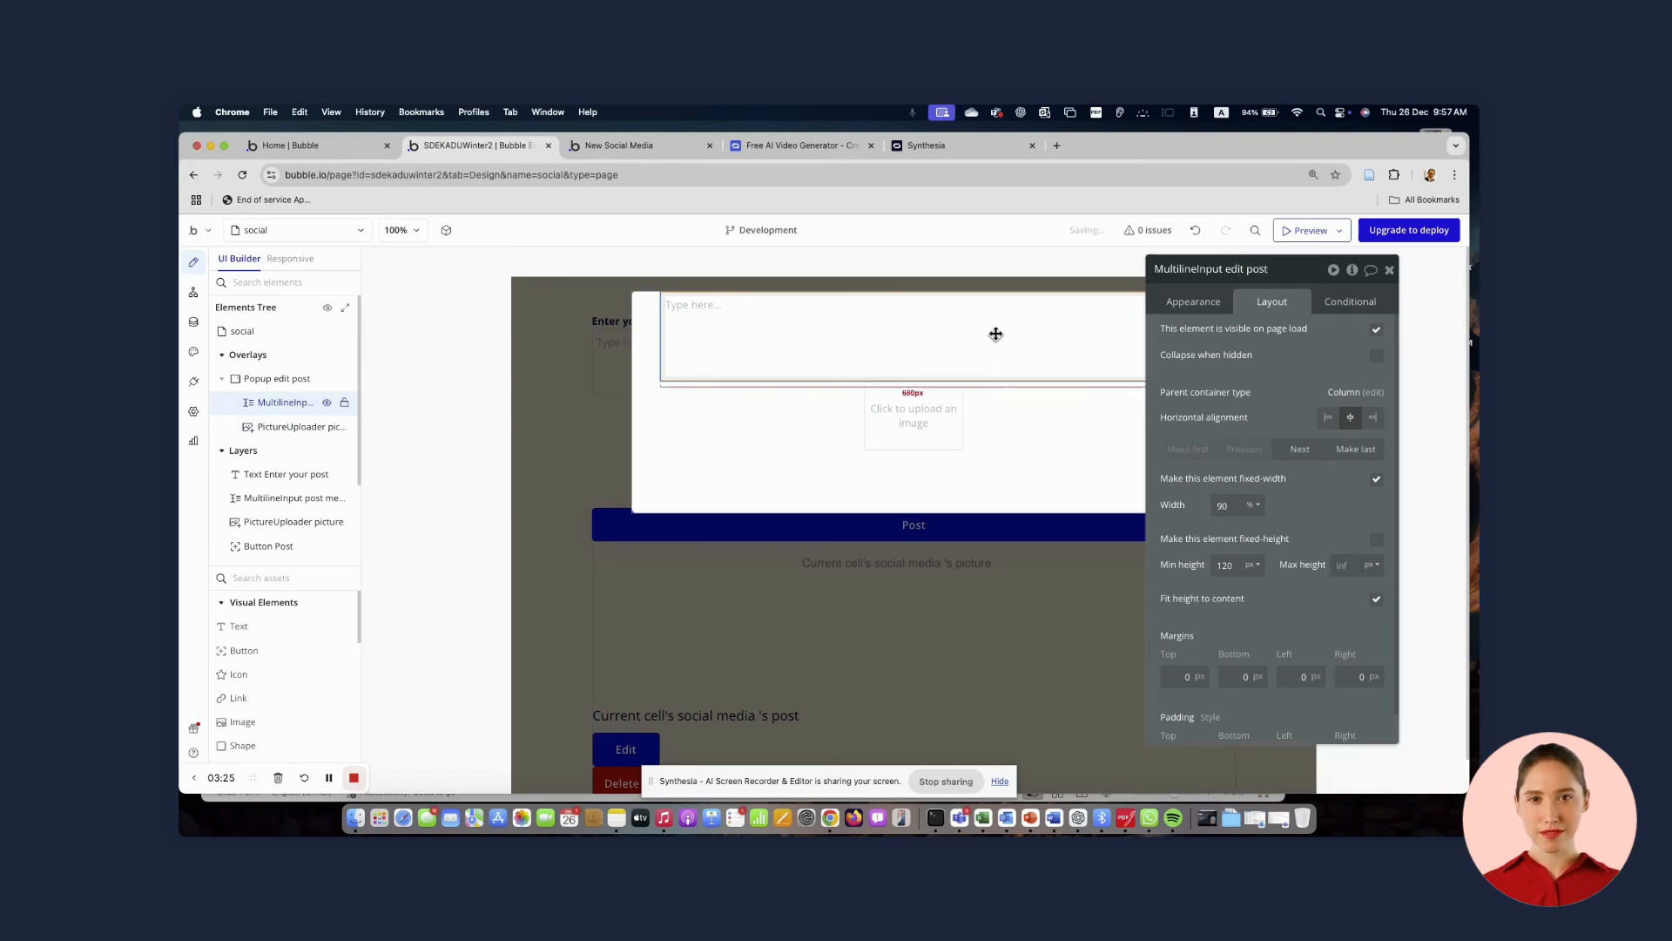
Add a button labelled Save to the popup
left_click(923, 412)
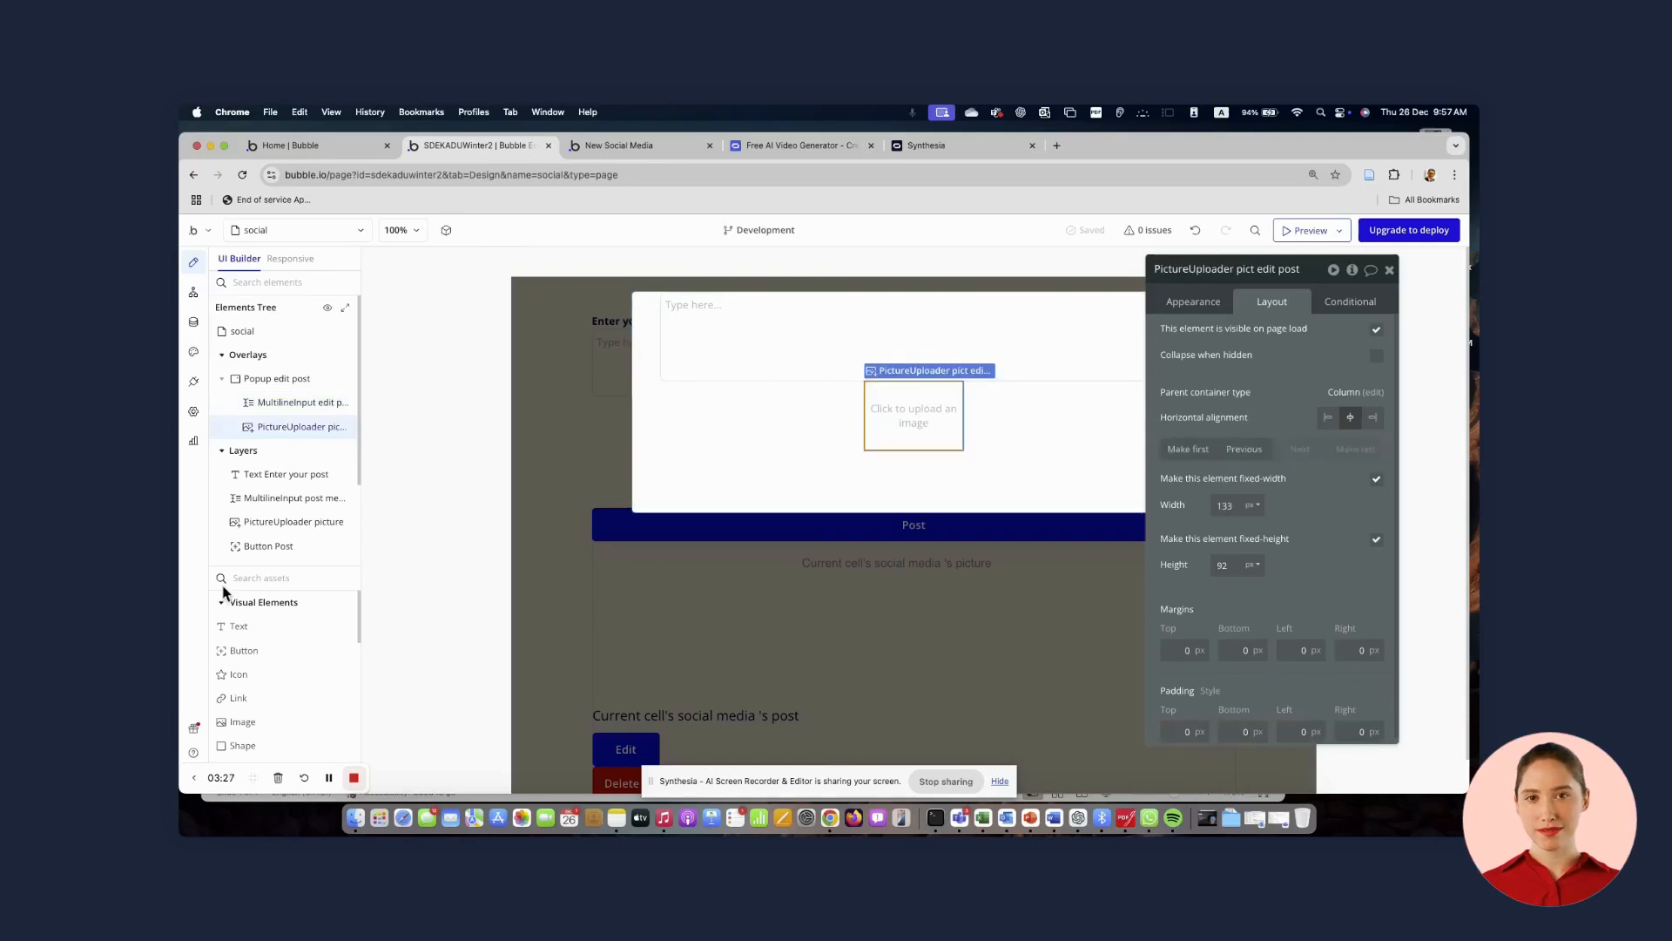
left_click(230, 651)
left_click_drag(693, 472, 788, 504)
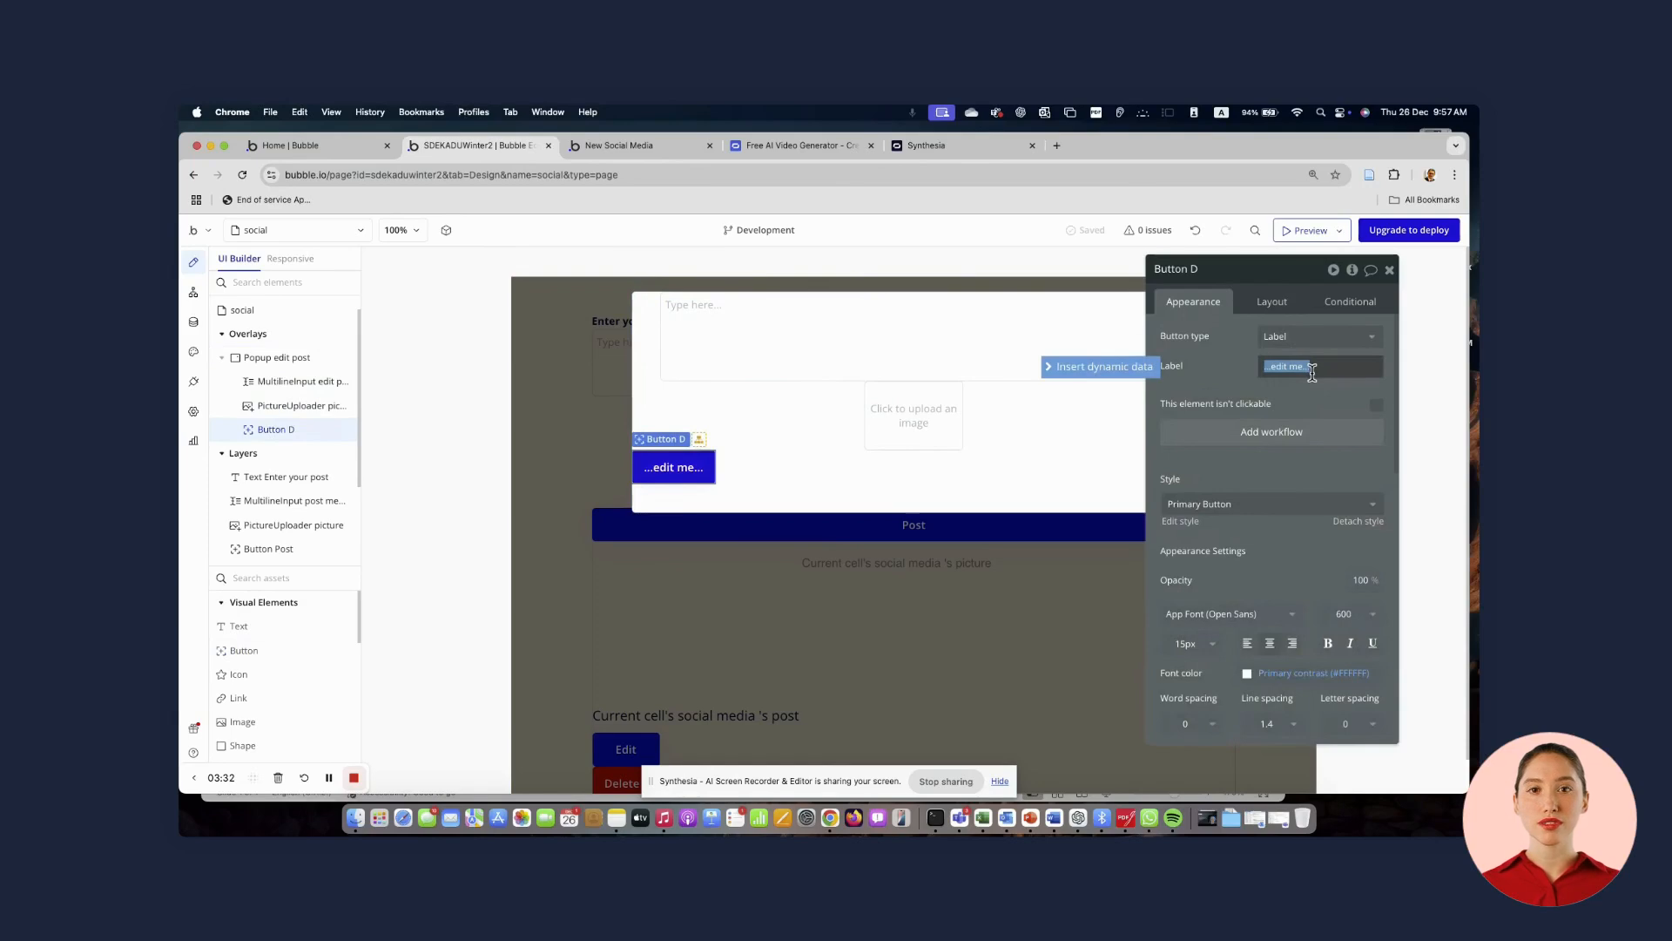
type("Save")
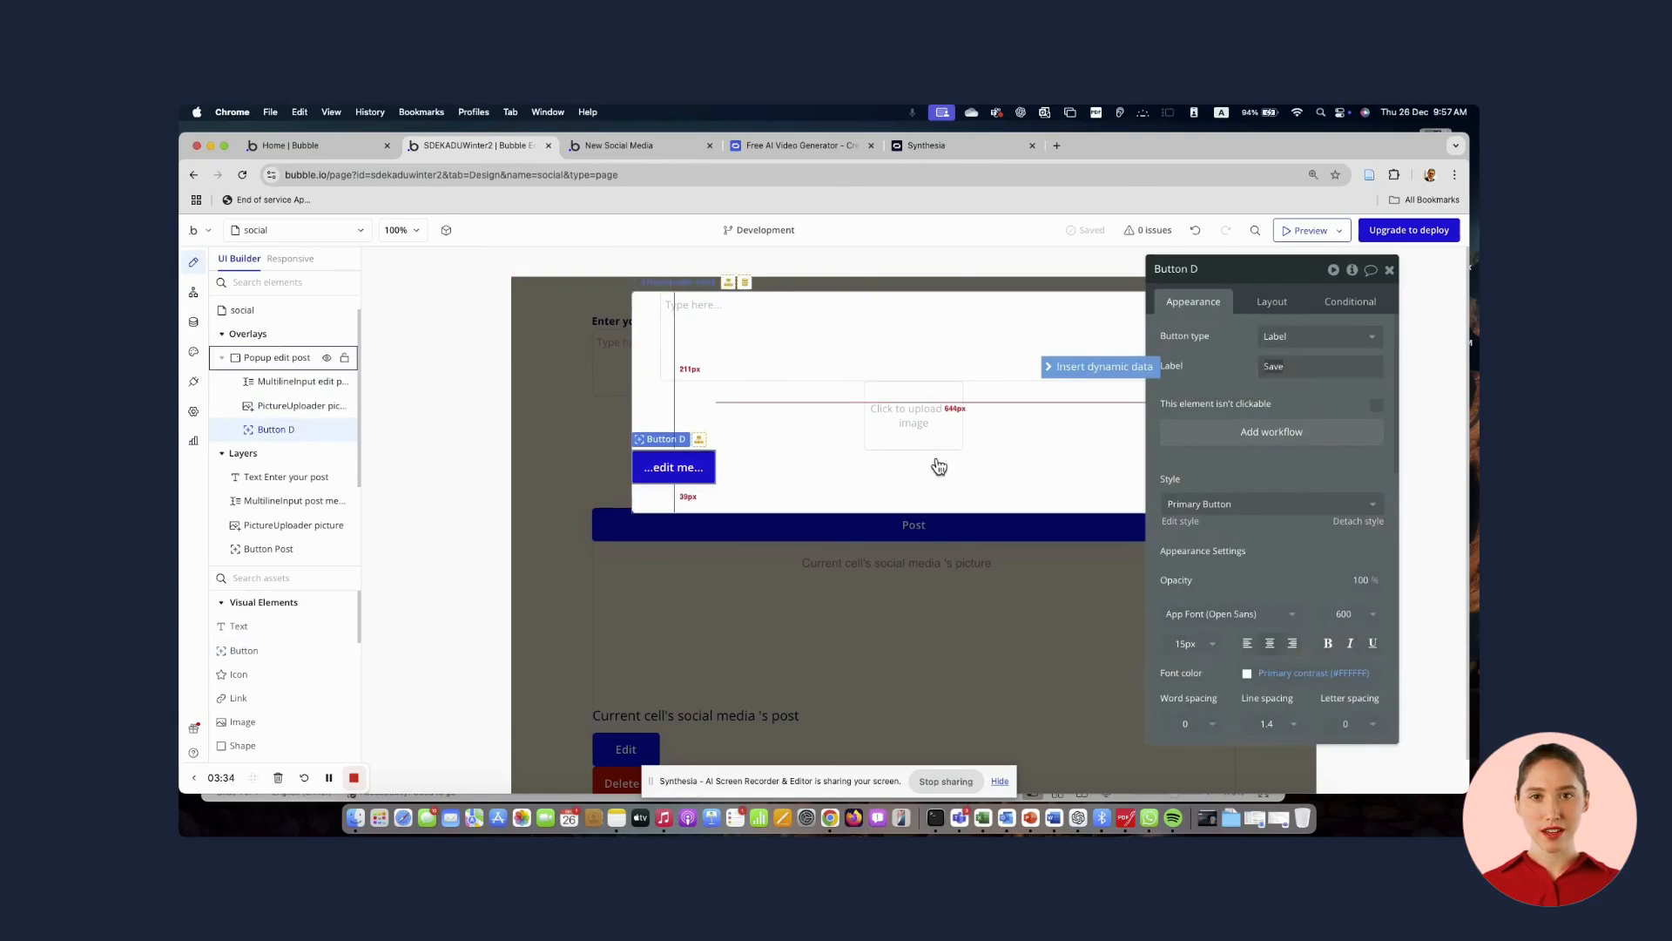
Centre the Save button horizontally in the popup
left_click(823, 478)
left_click(664, 473)
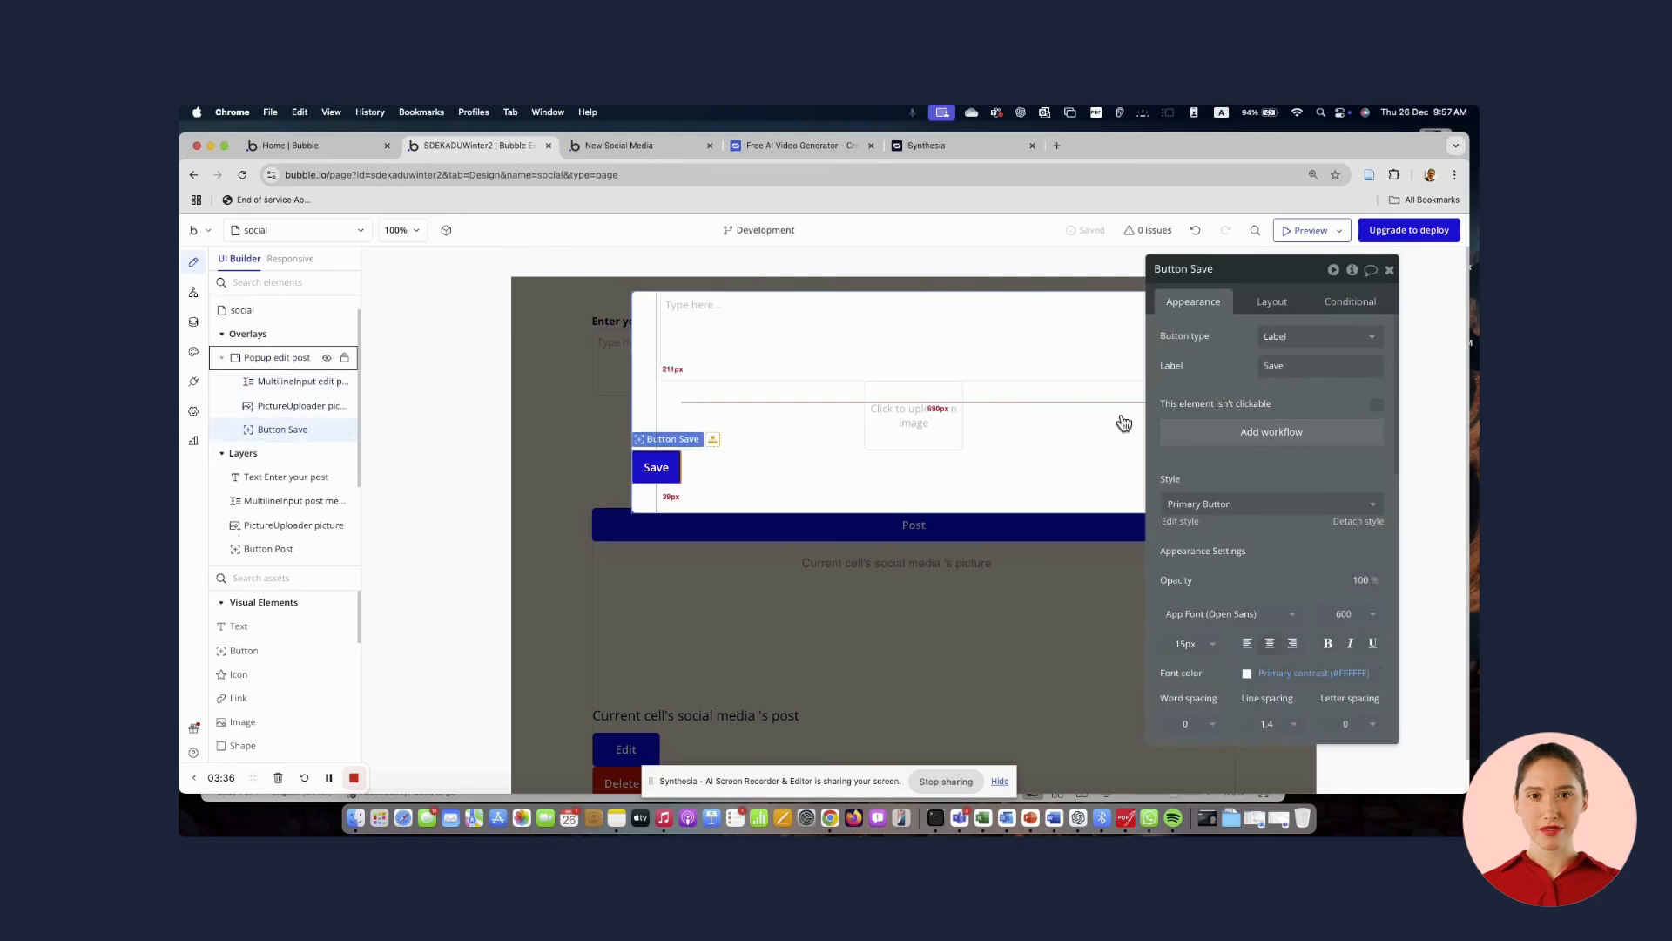
left_click(1271, 302)
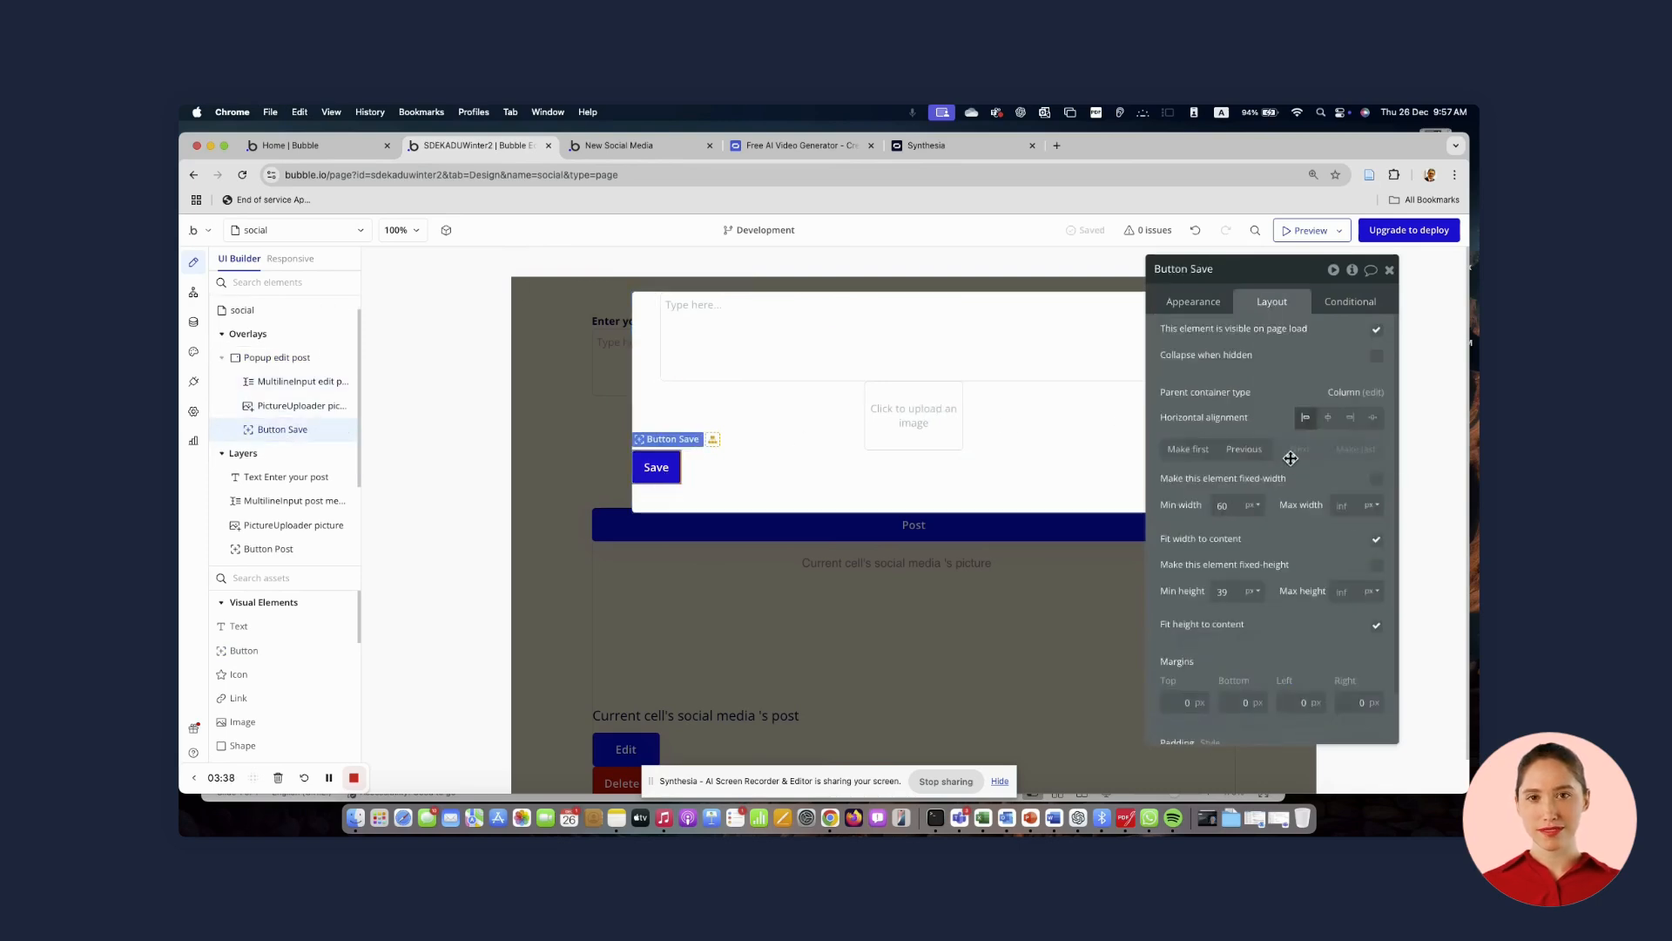
left_click(1327, 417)
left_click(1001, 441)
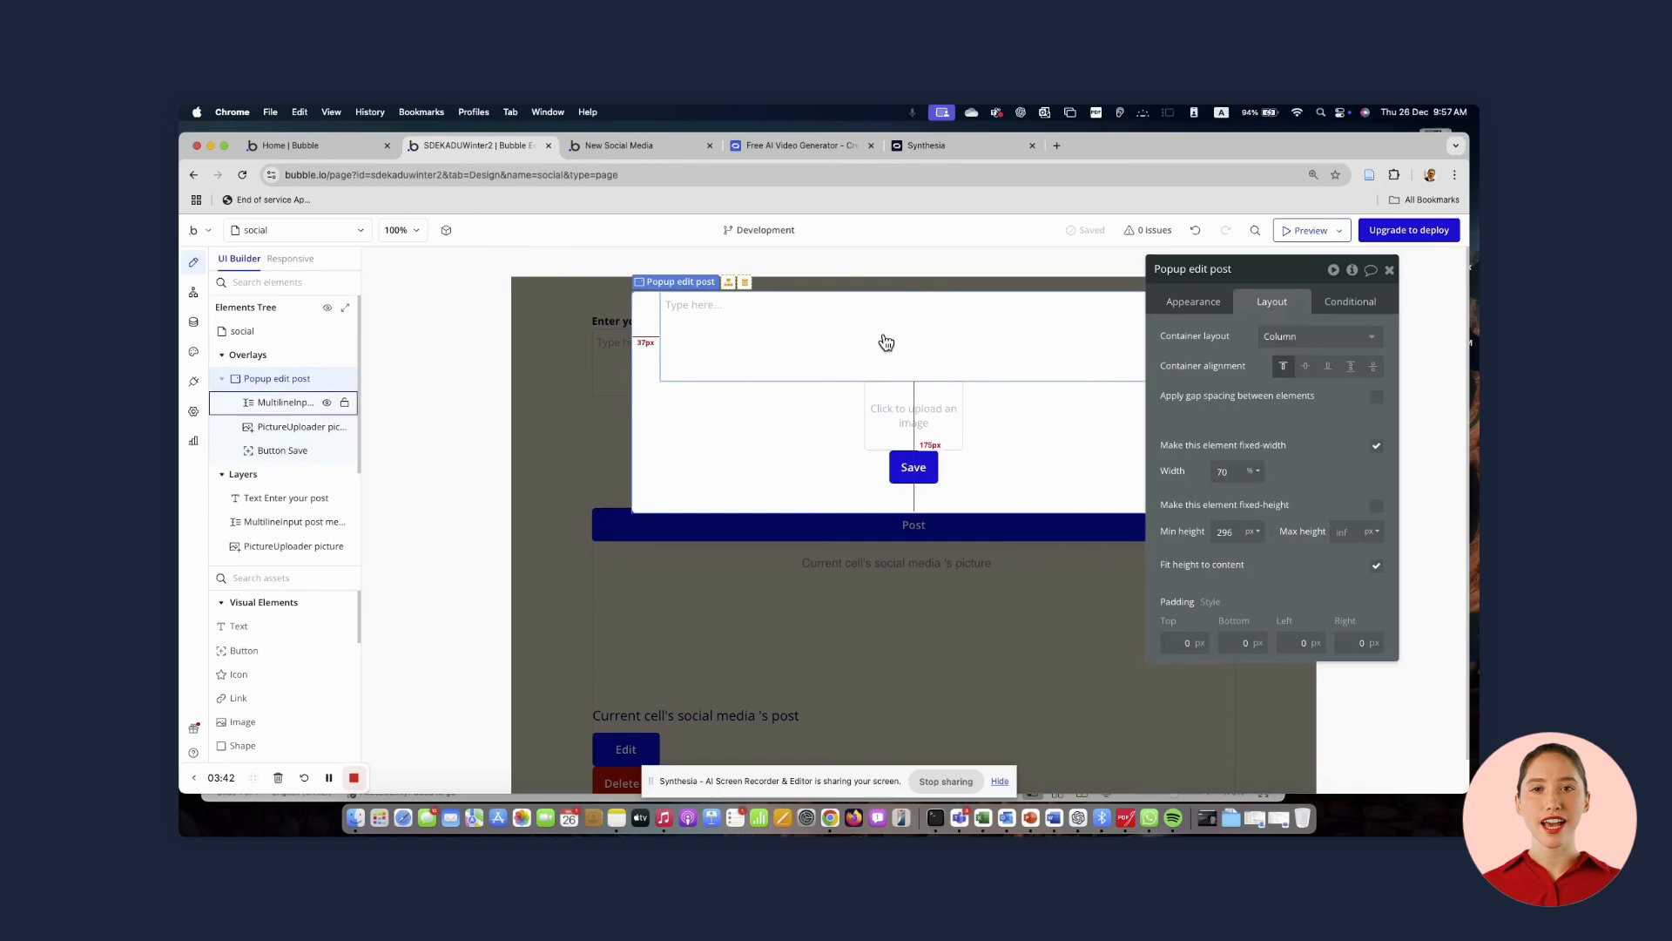
Add a text element reading Edit post to the popup and style it as Heading 3
left_click(938, 366)
left_click(232, 627)
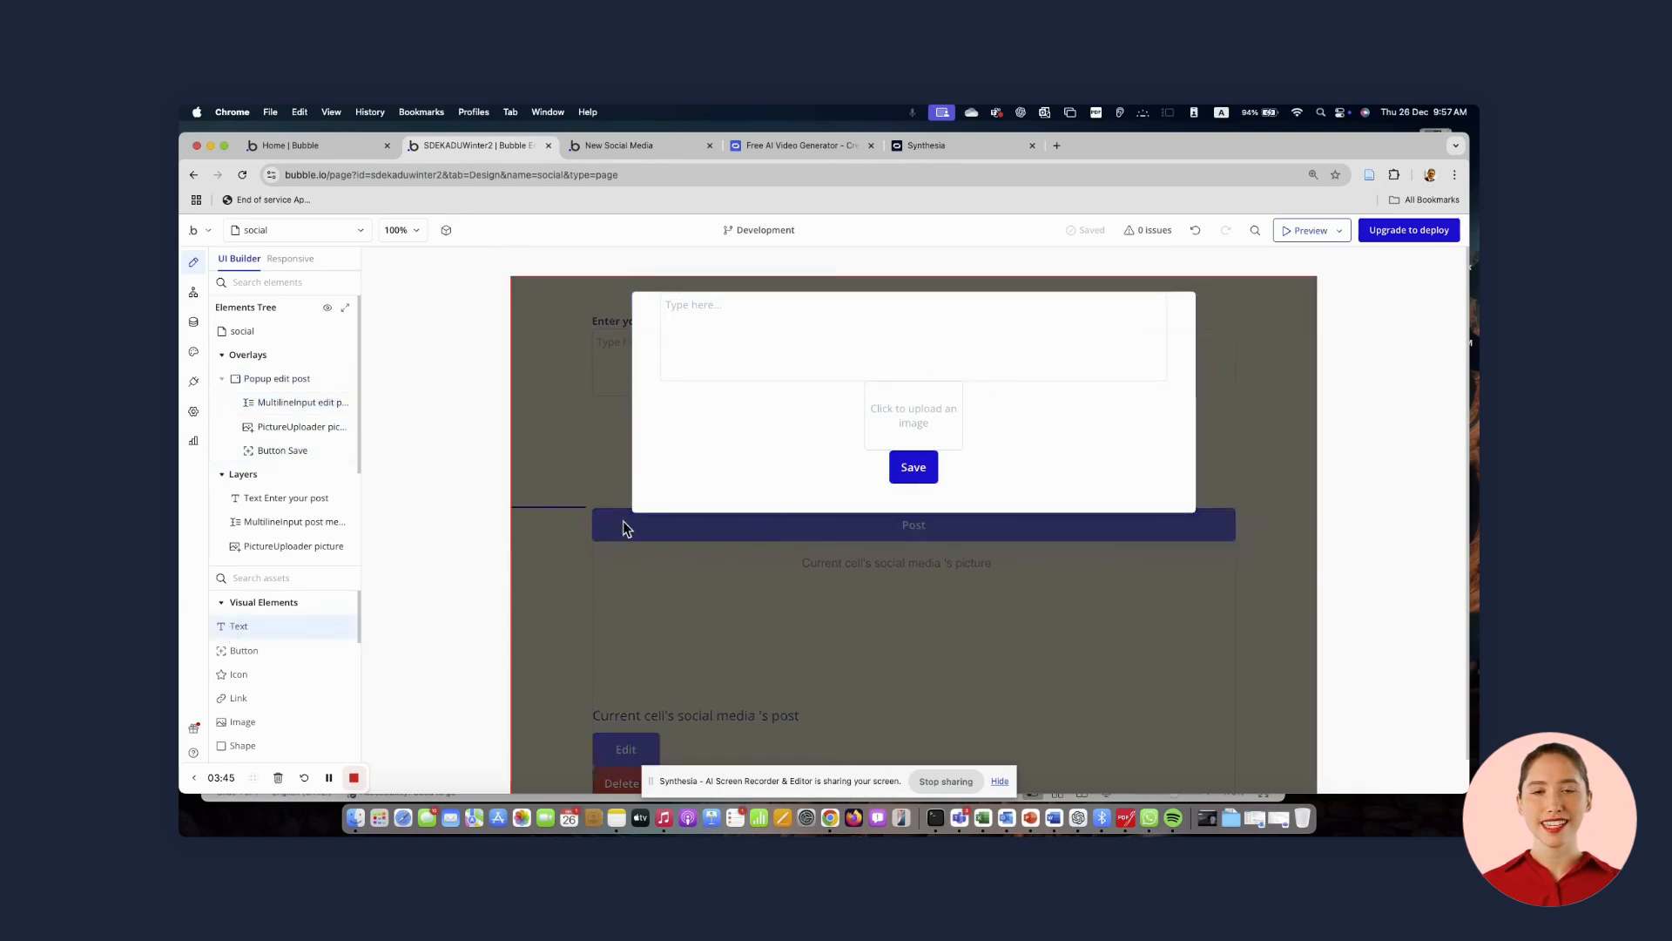
left_click_drag(655, 422, 754, 457)
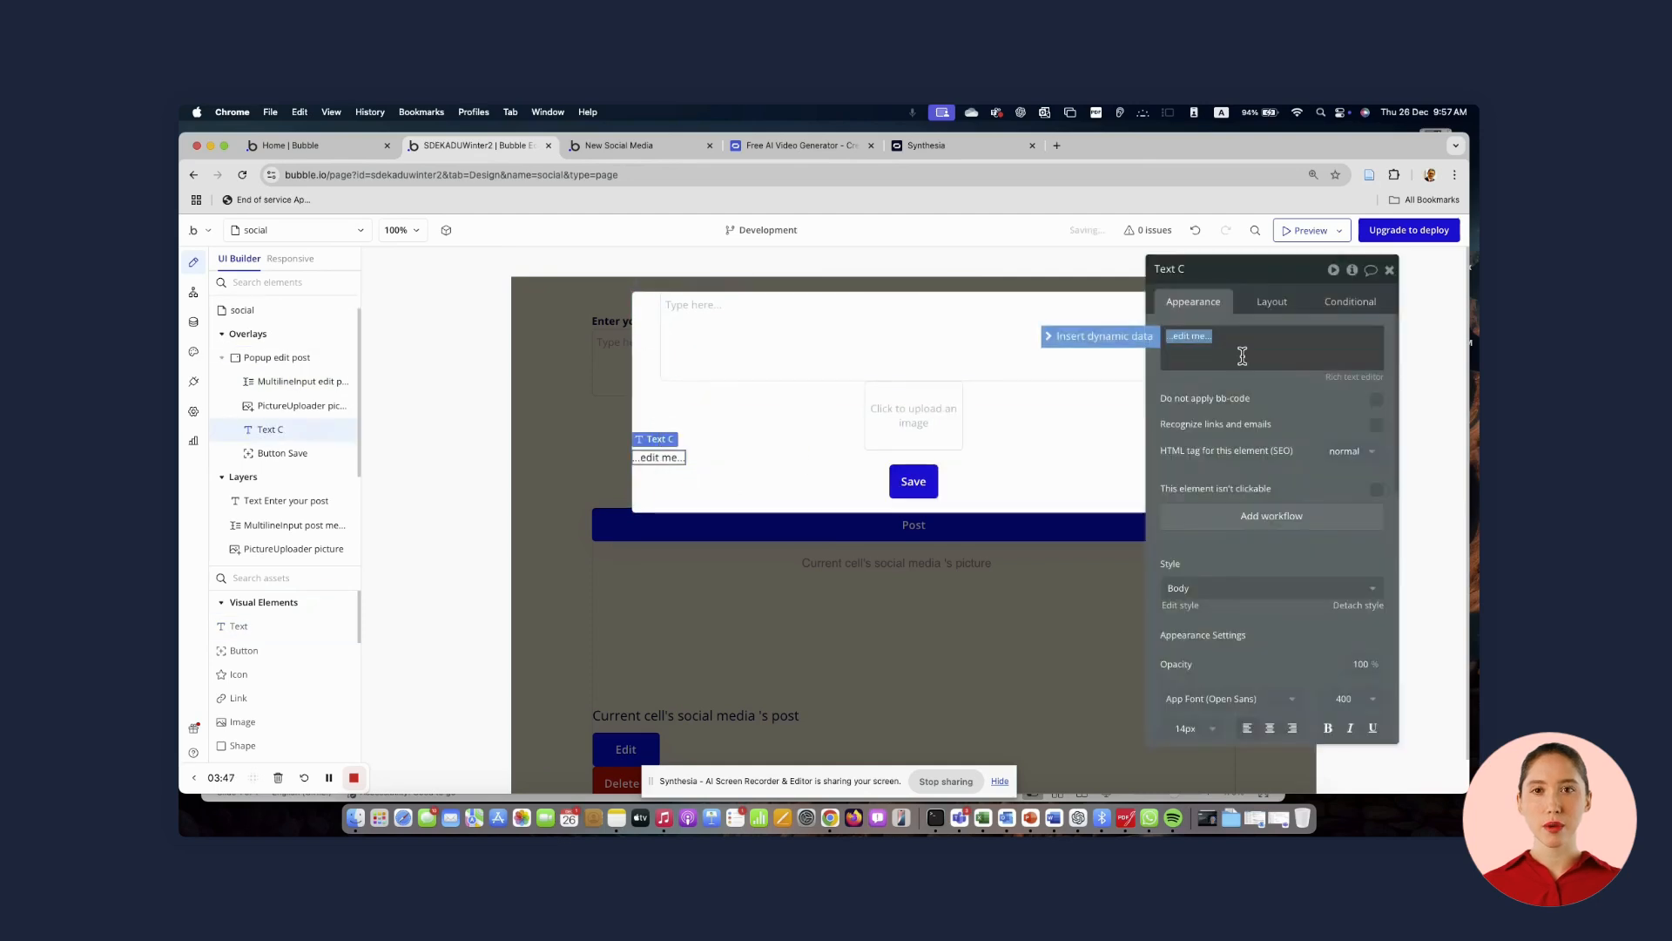
type("E")
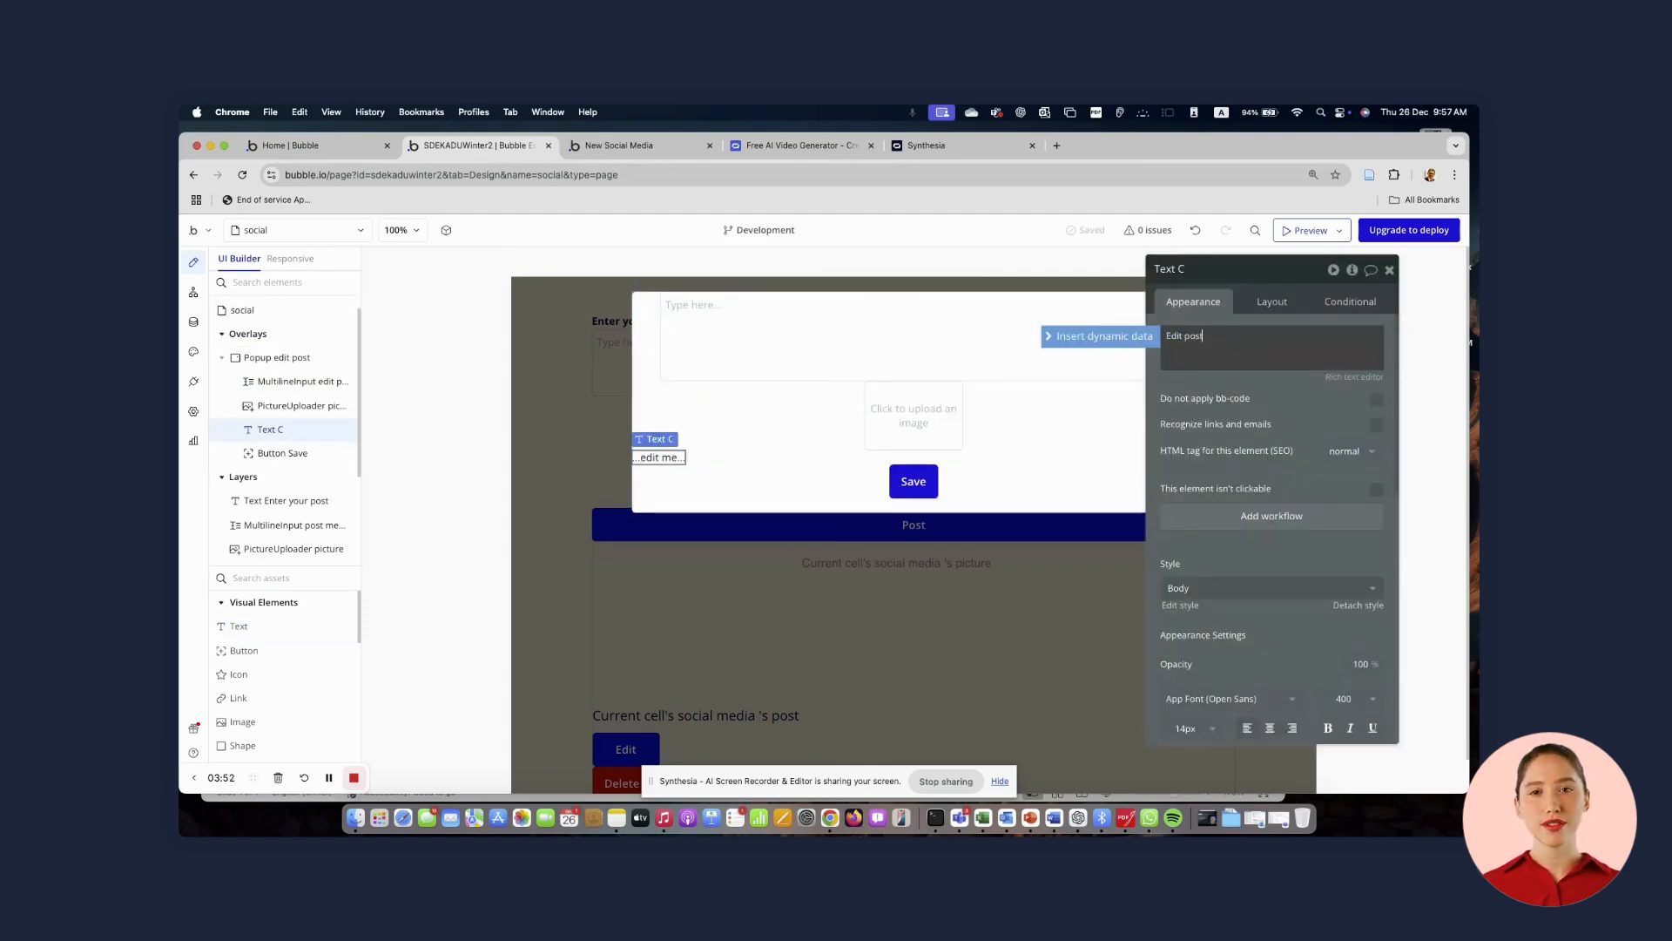
type("dit post")
left_click(1224, 588)
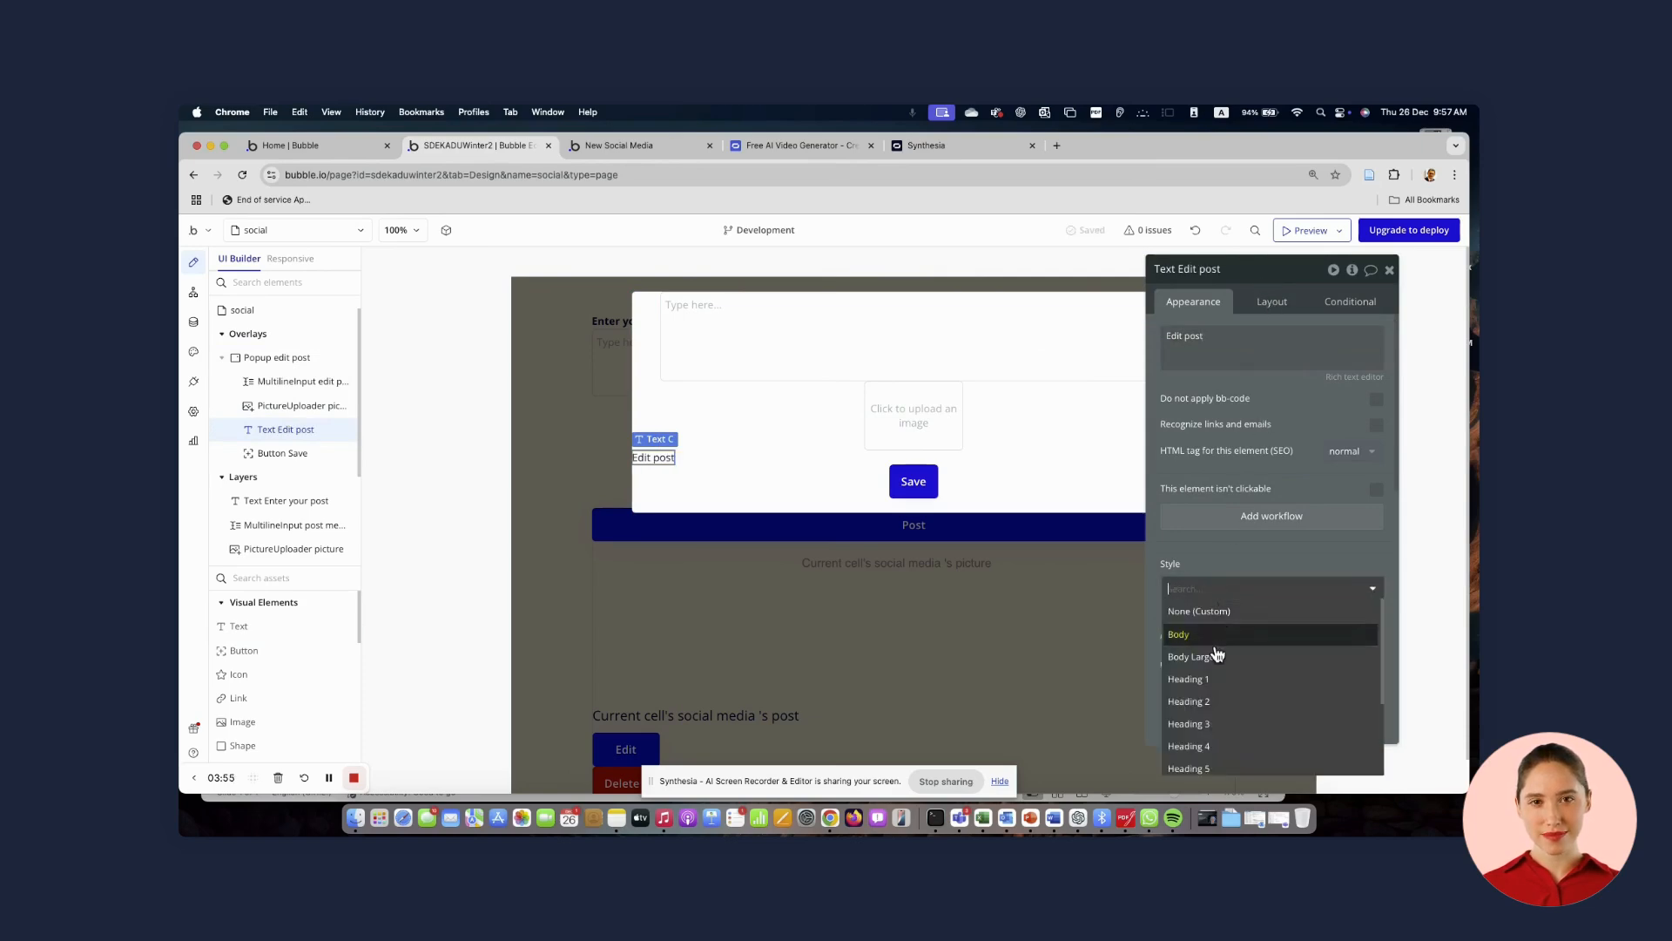
left_click(1193, 724)
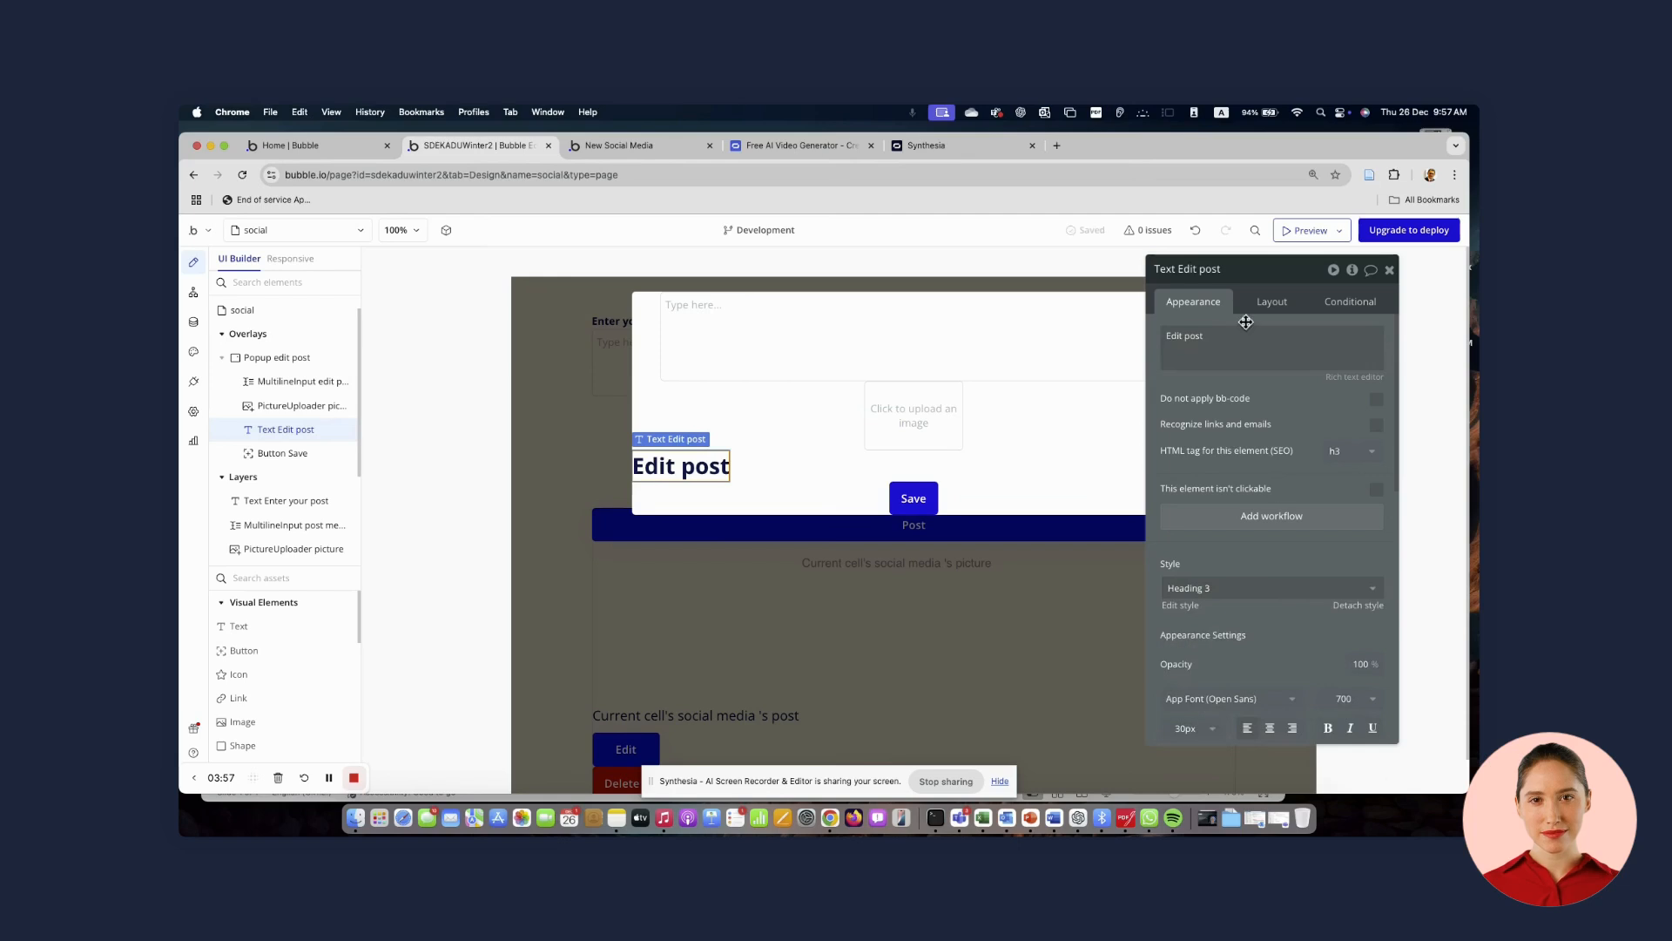
Move the Edit post title to the top of the popup and centre it horizontally
left_click(1269, 302)
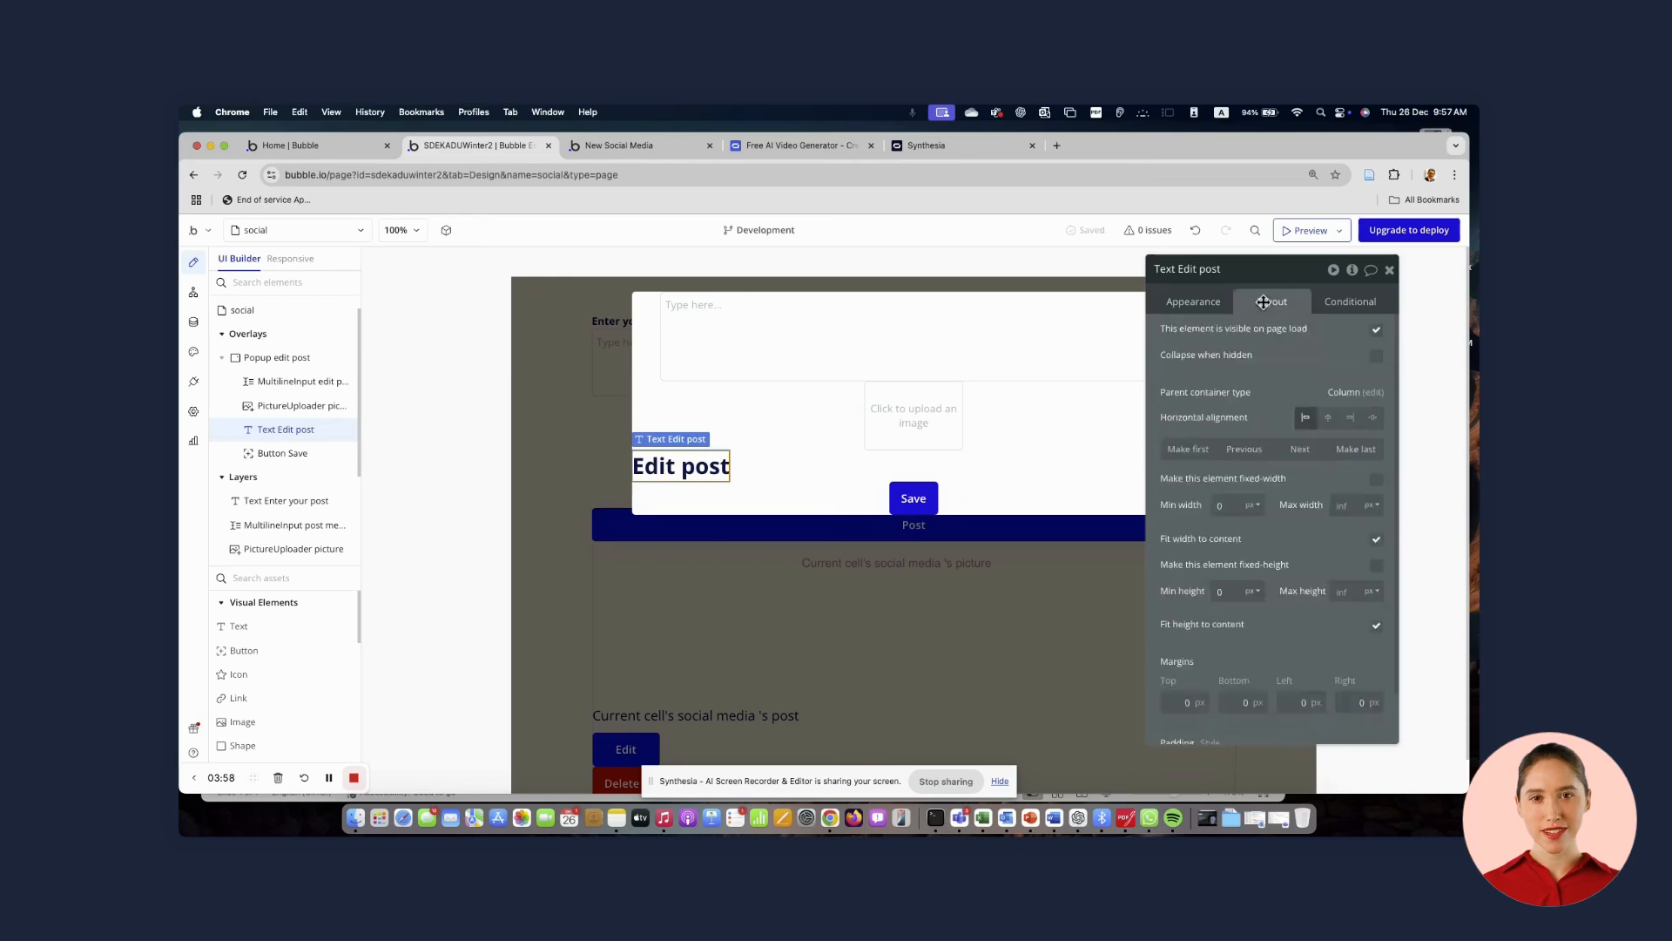
left_click(1245, 449)
left_click(1245, 449)
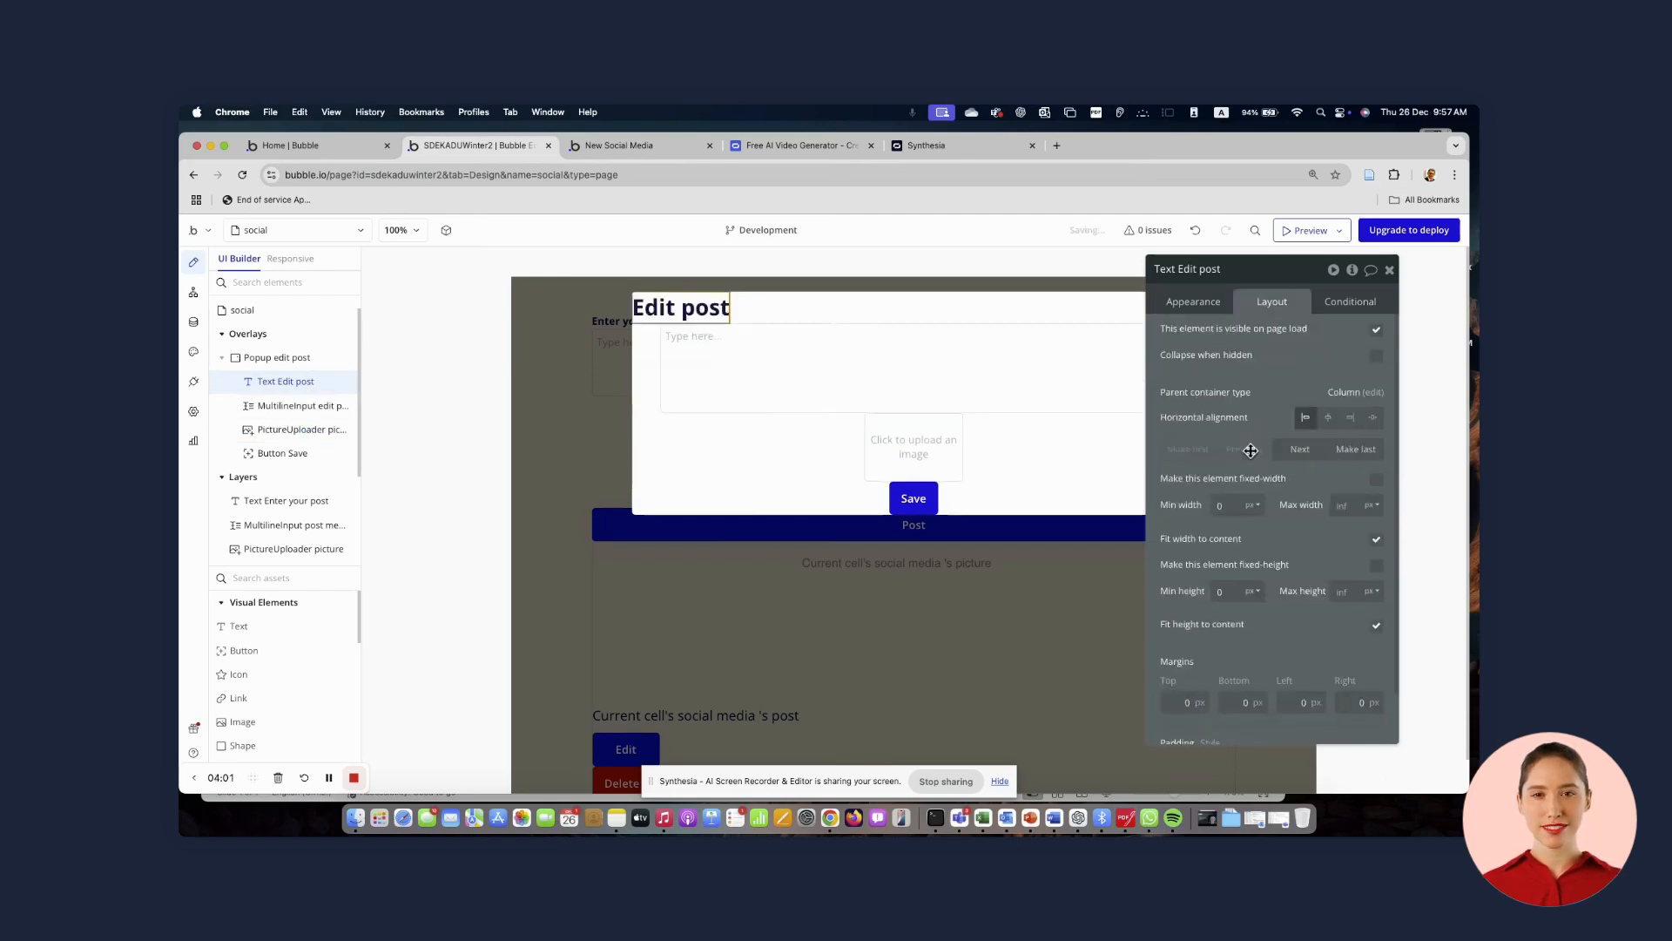
left_click(1328, 417)
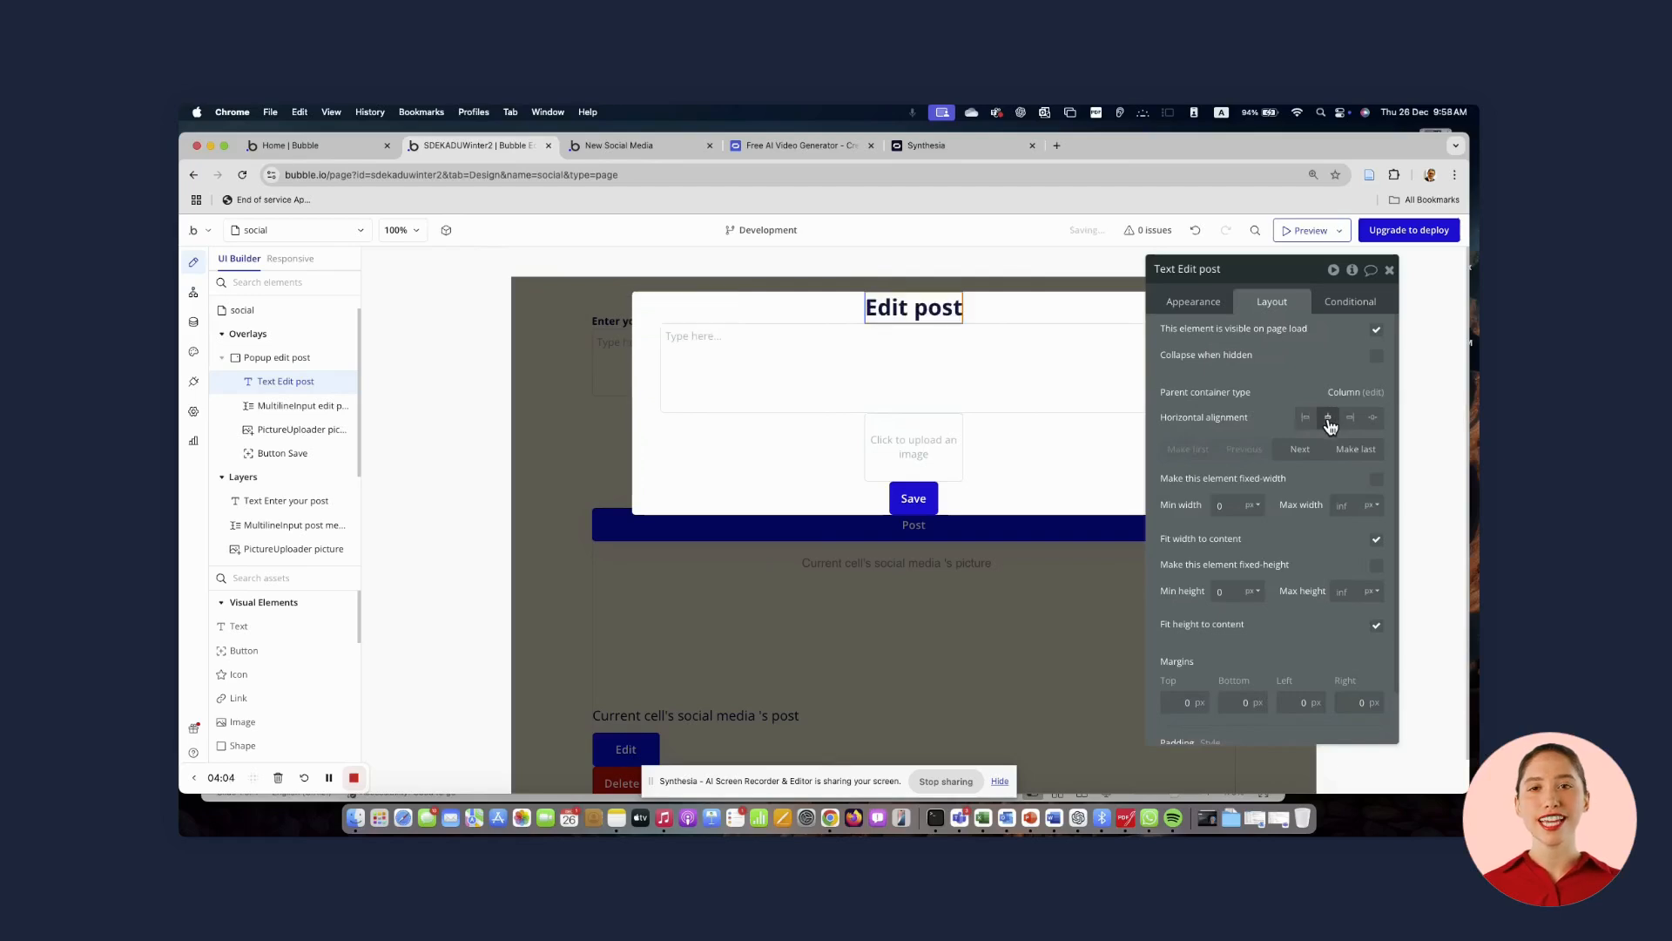
left_click(759, 499)
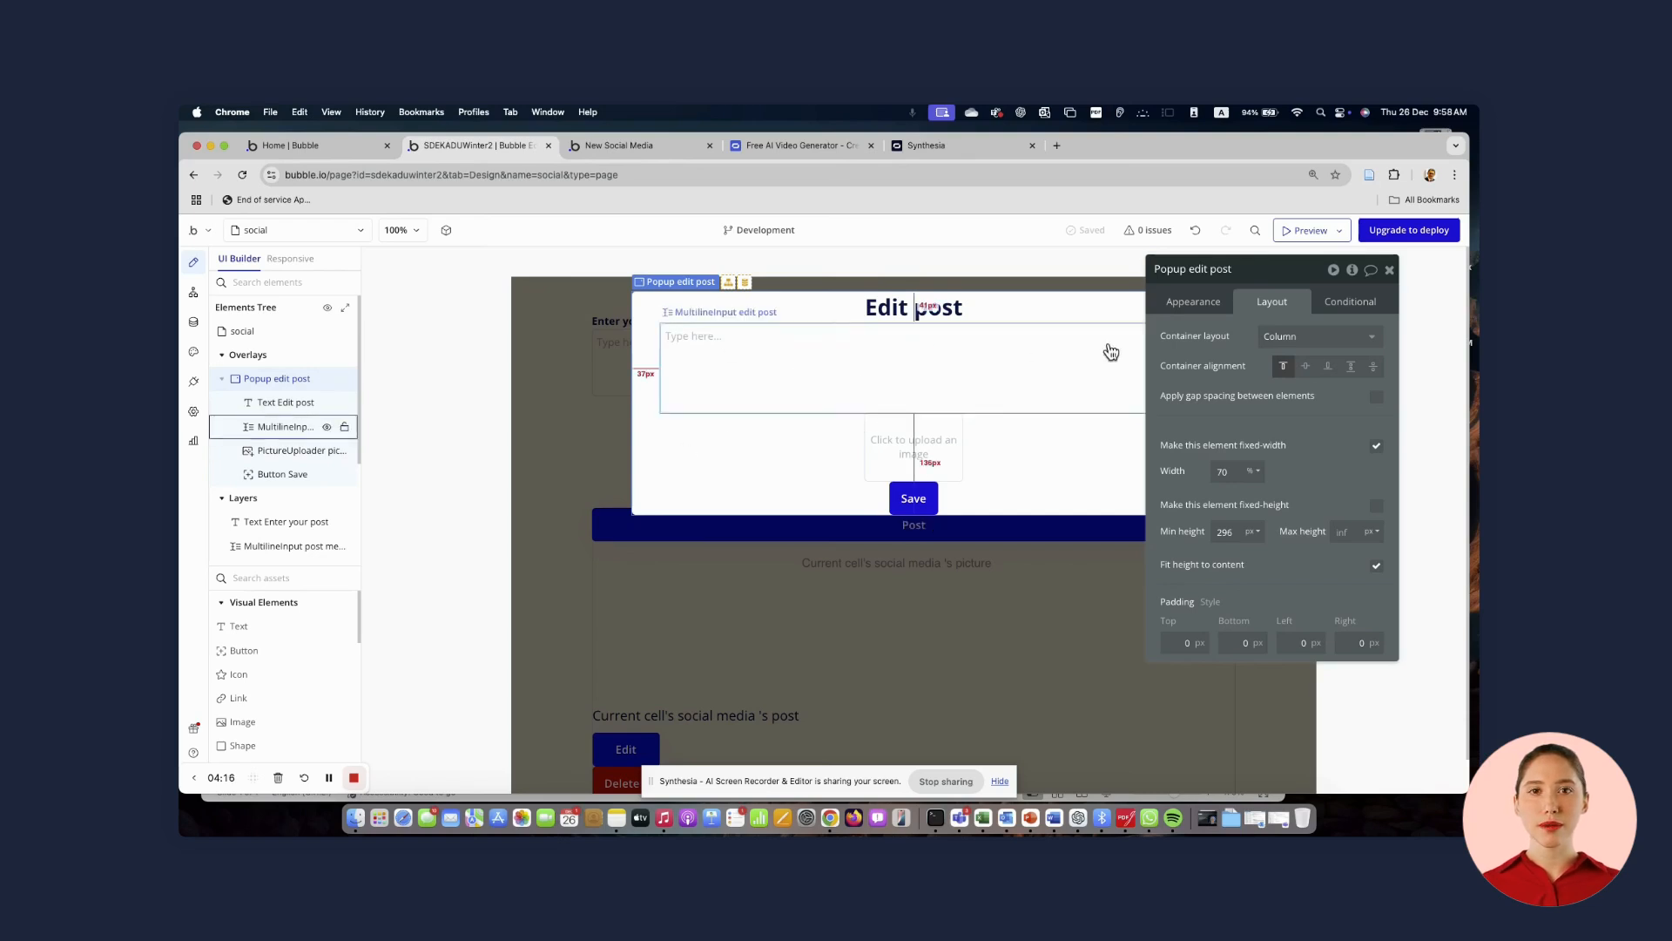
Set the popup's type of content to social media
left_click(1198, 305)
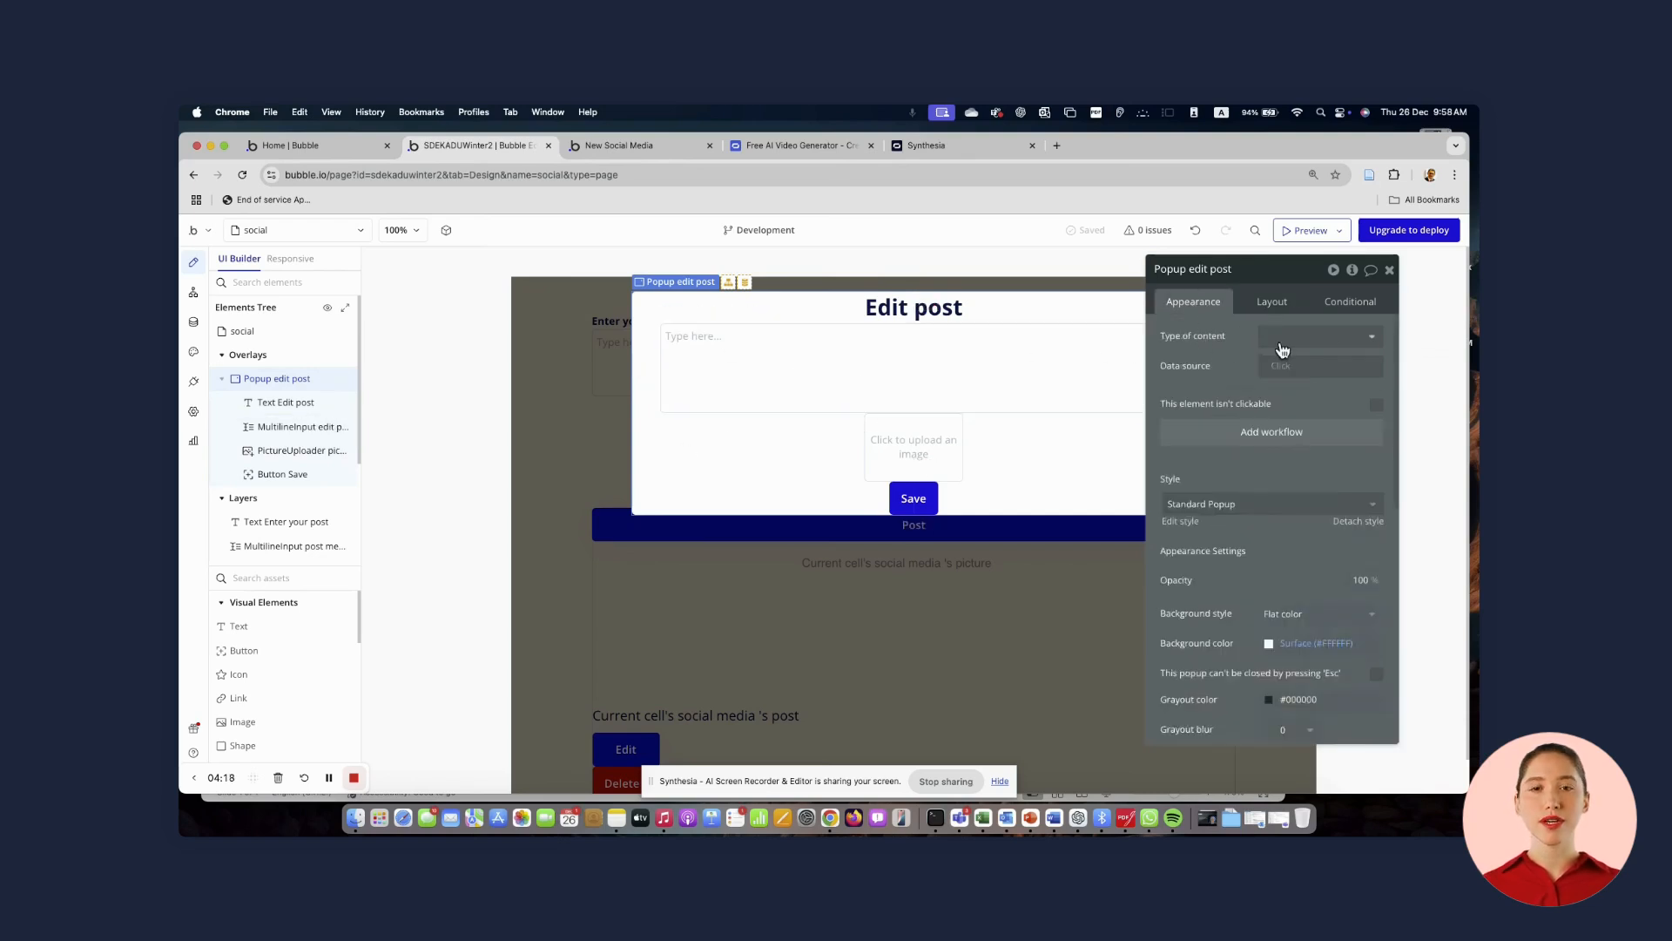
left_click(1373, 338)
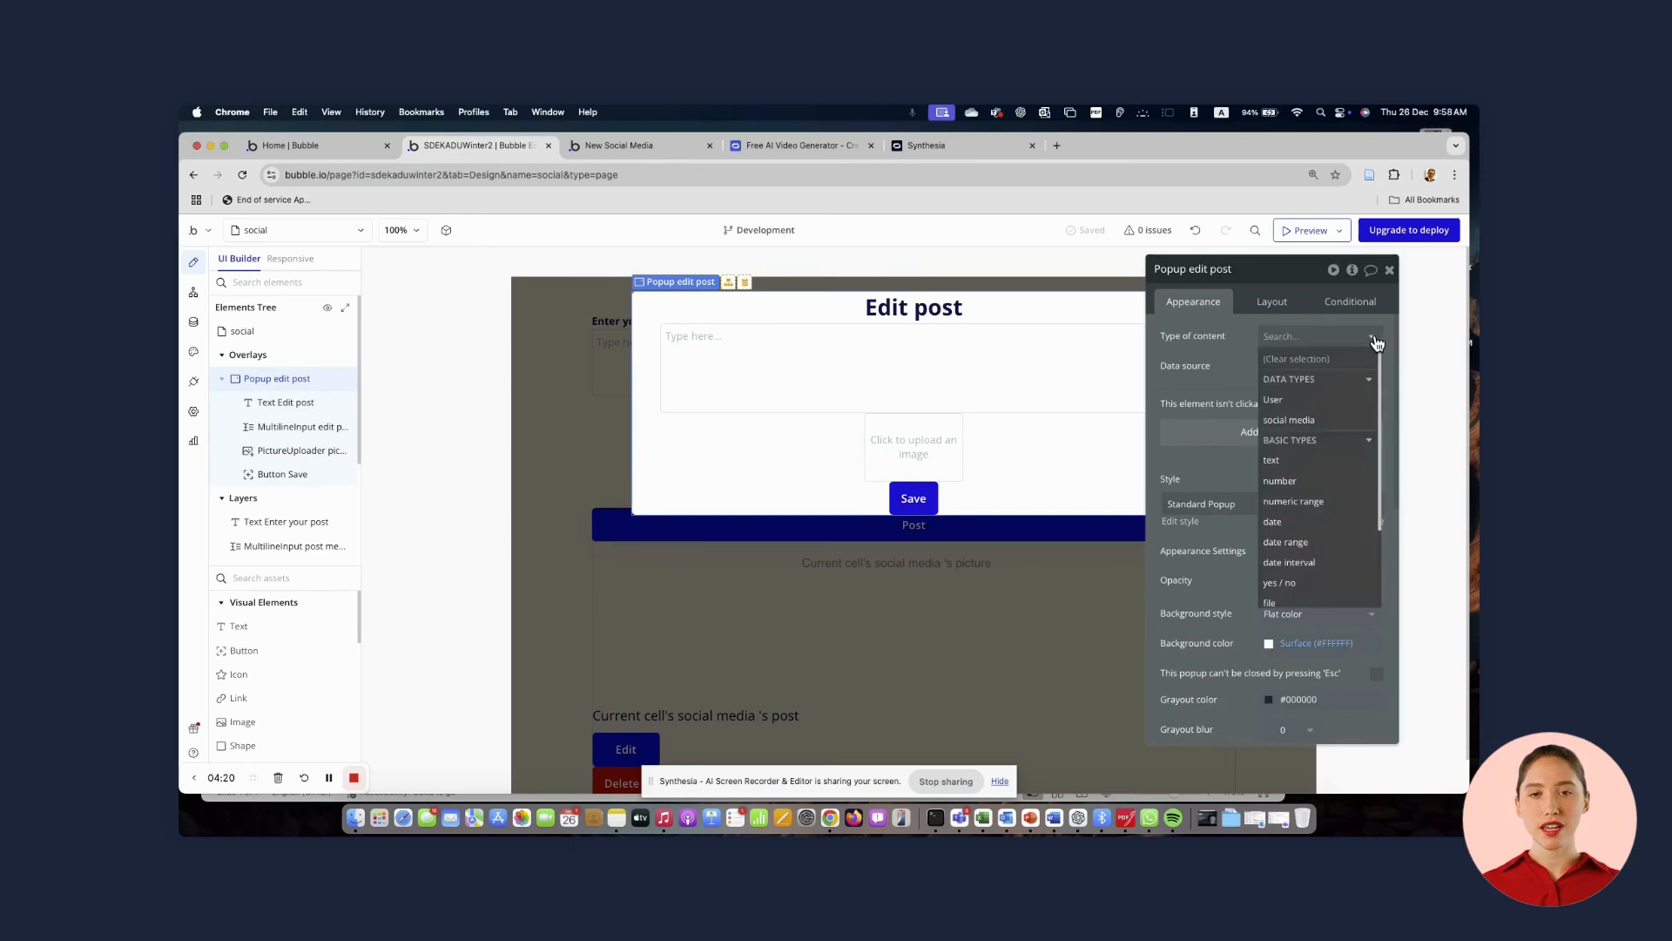
left_click(1293, 422)
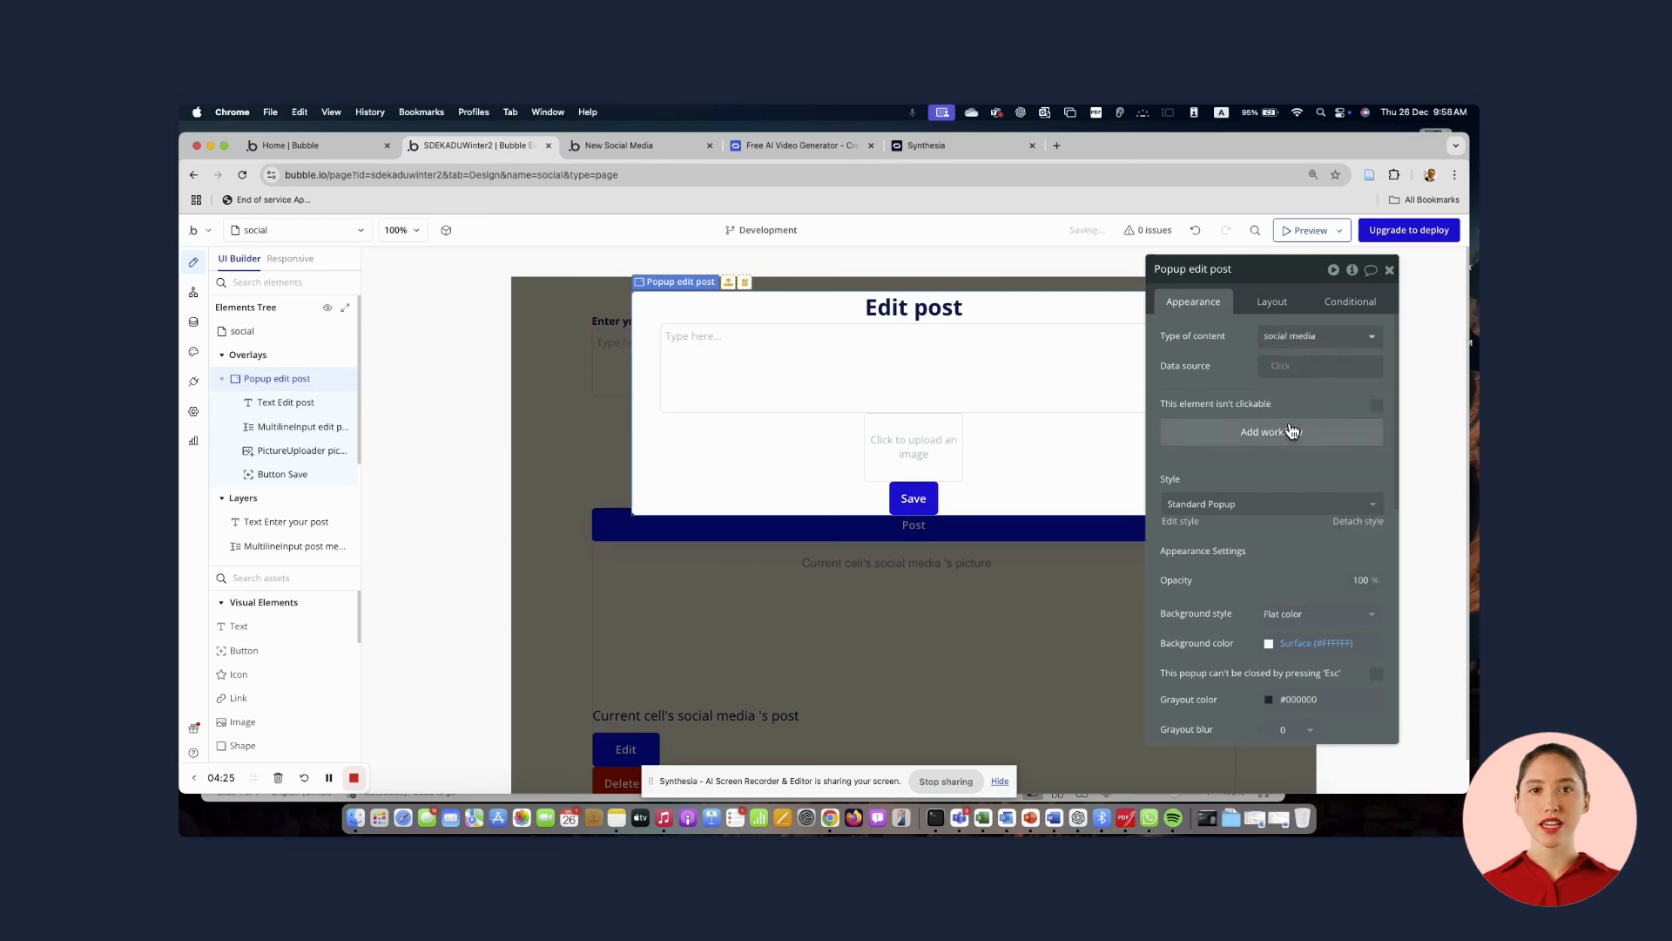
Set the multiline input's initial content to the parent group's social media's post
left_click(771, 375)
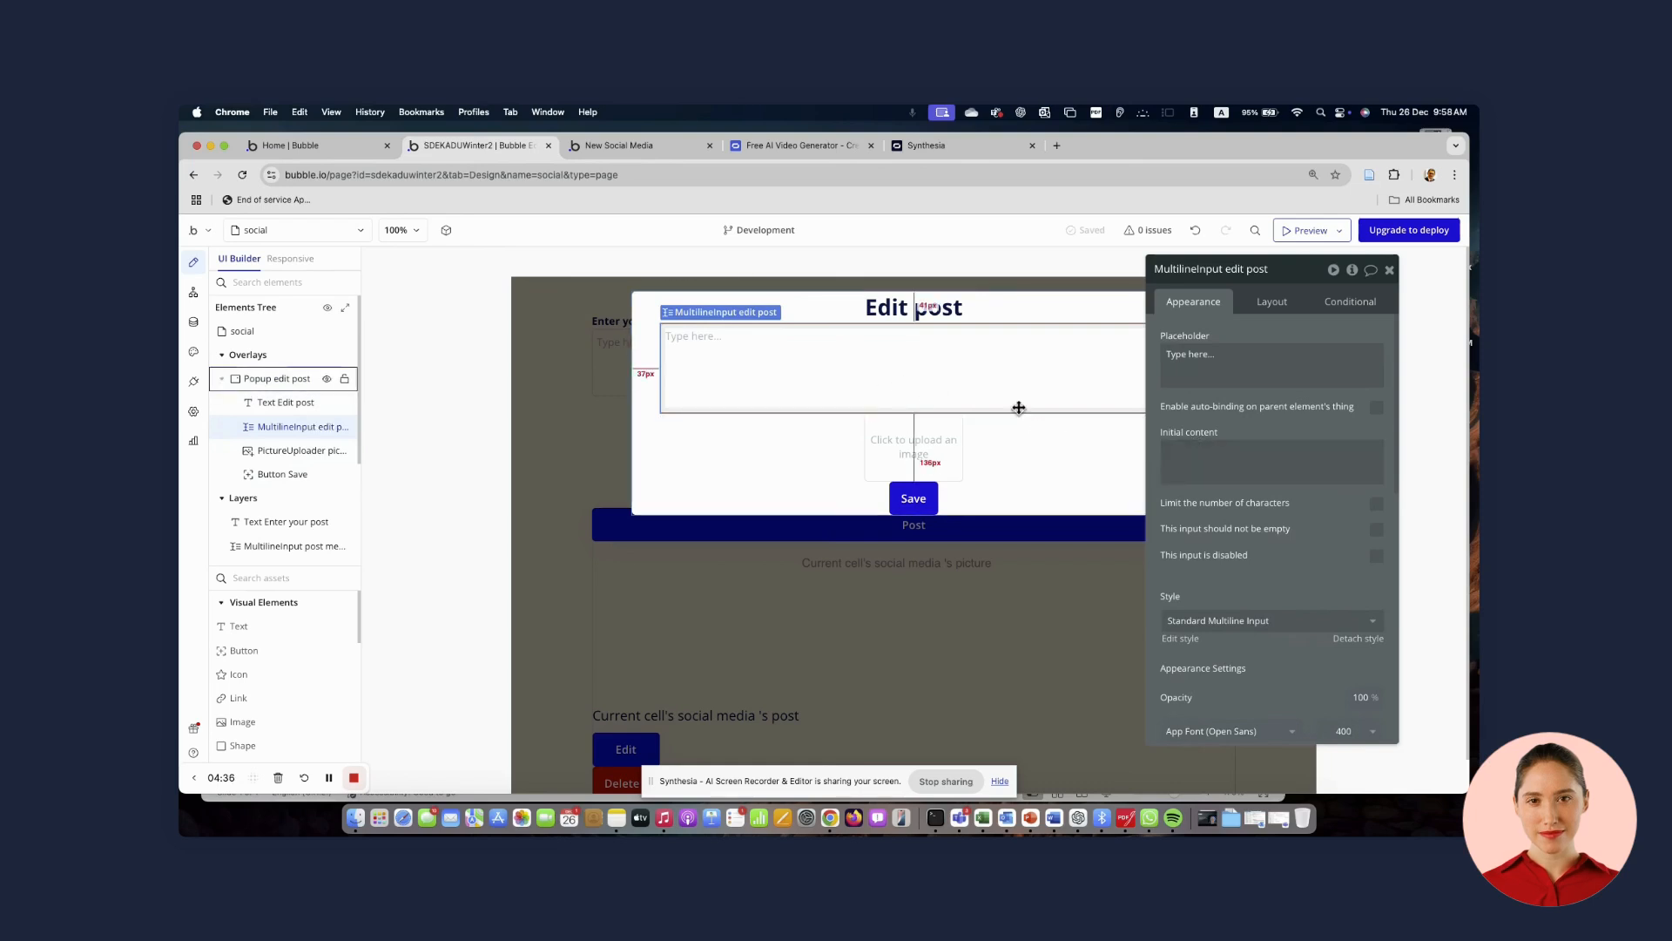
left_click(932, 451)
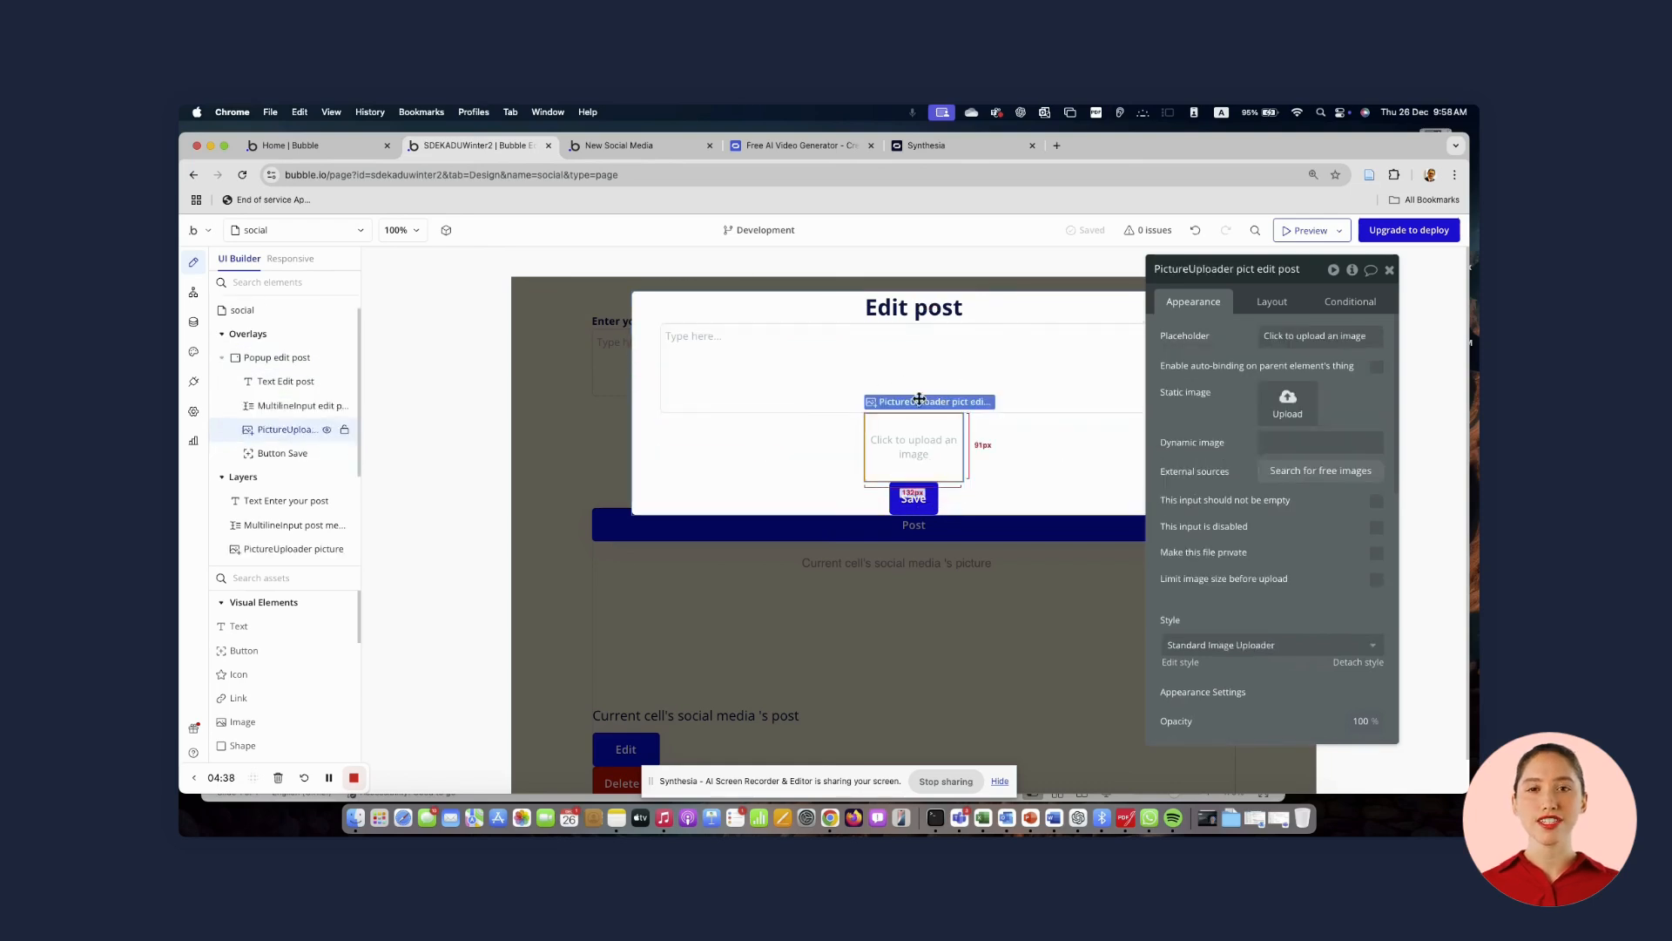
left_click(926, 365)
left_click(1190, 459)
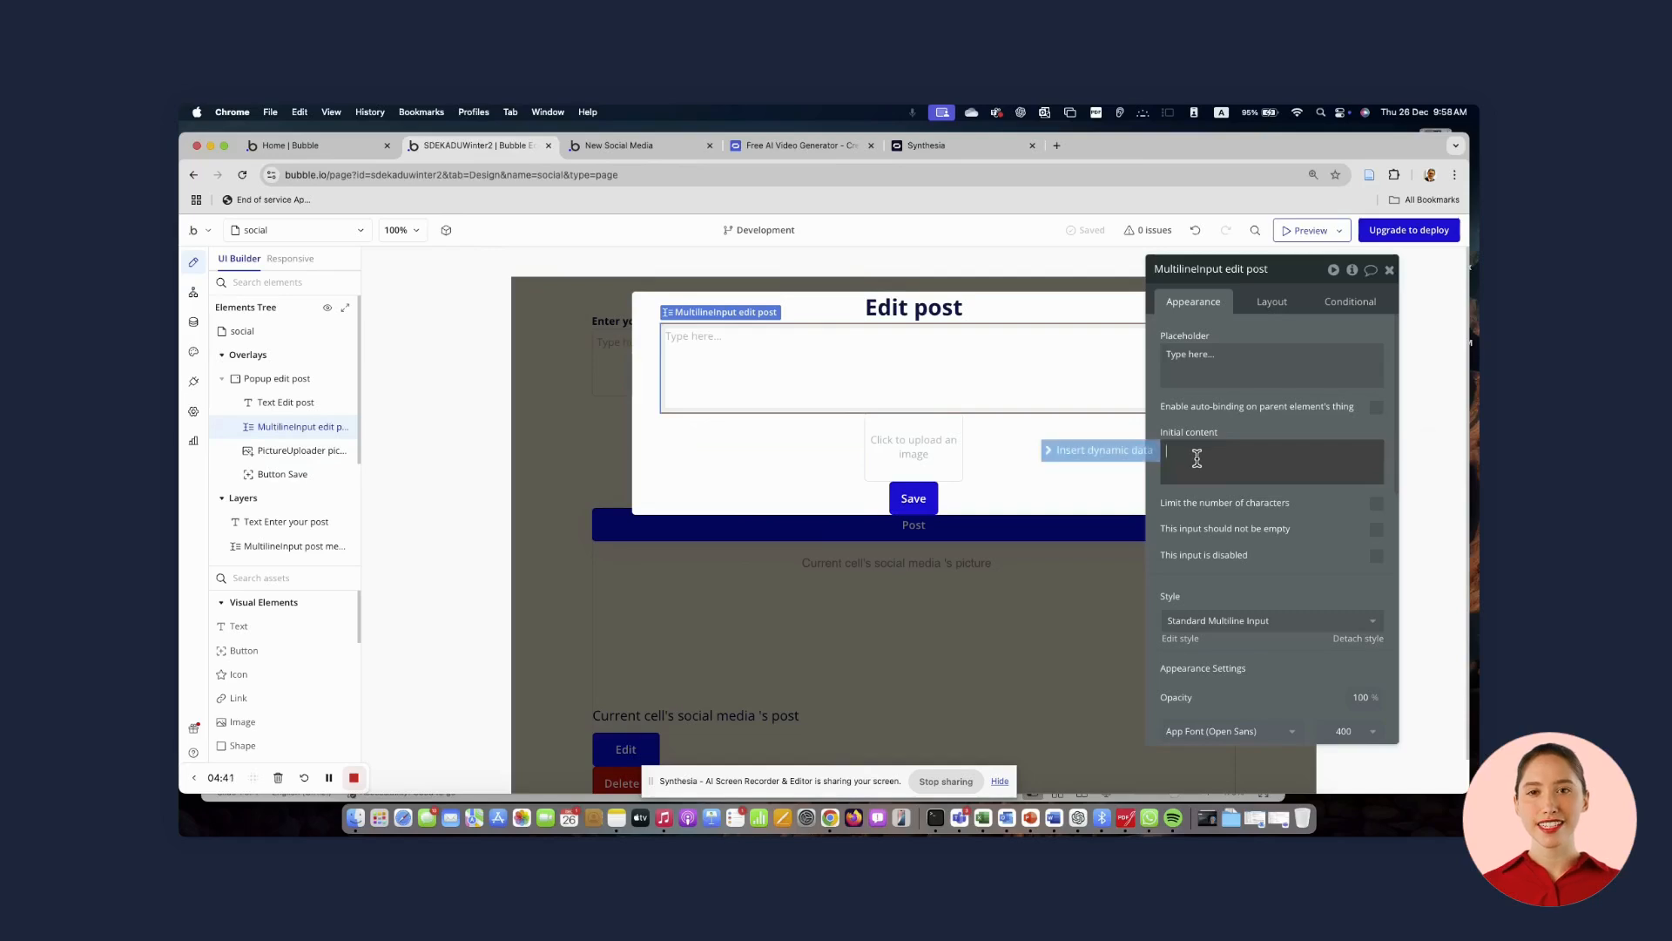
left_click(1148, 451)
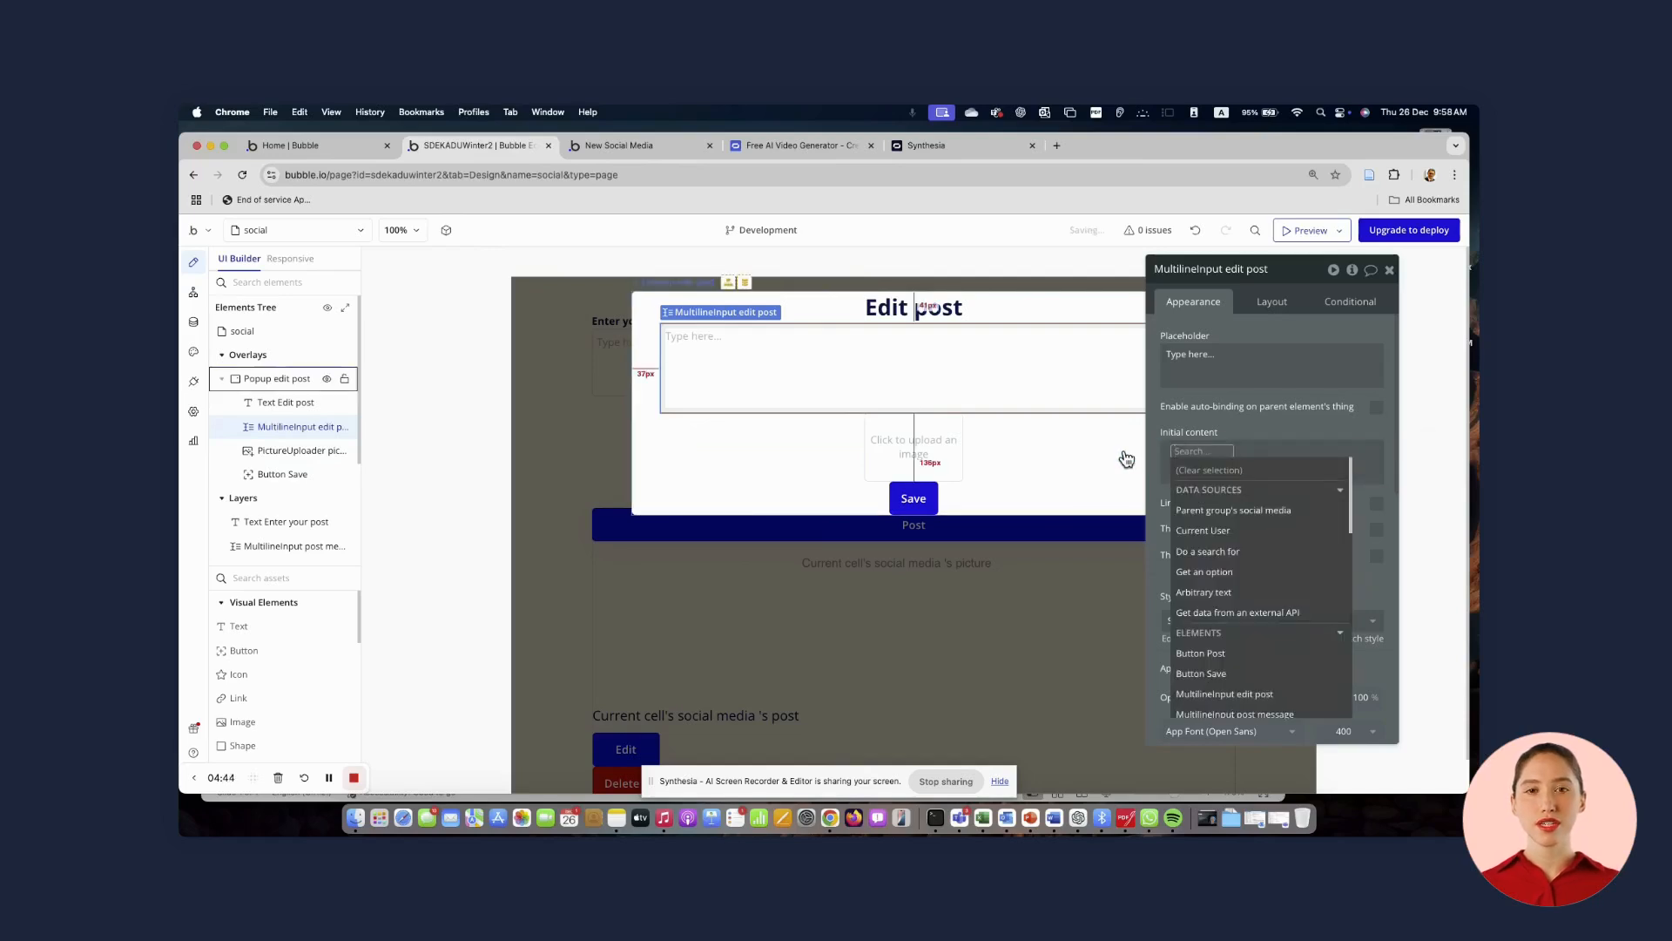
left_click(1202, 514)
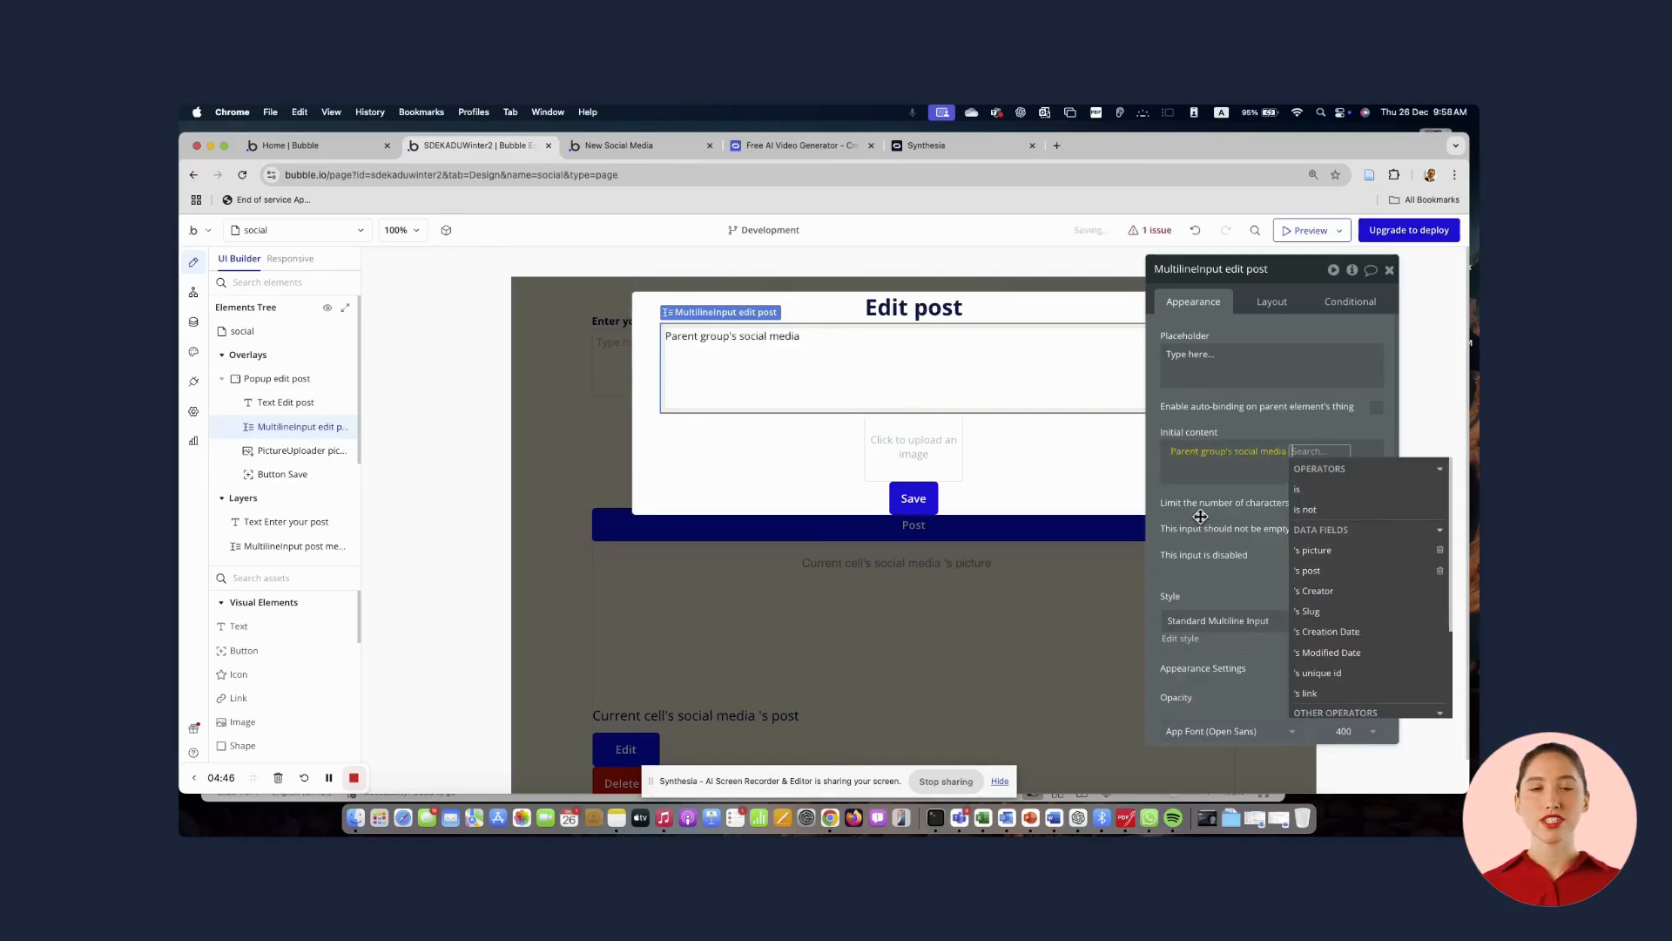
left_click(1311, 571)
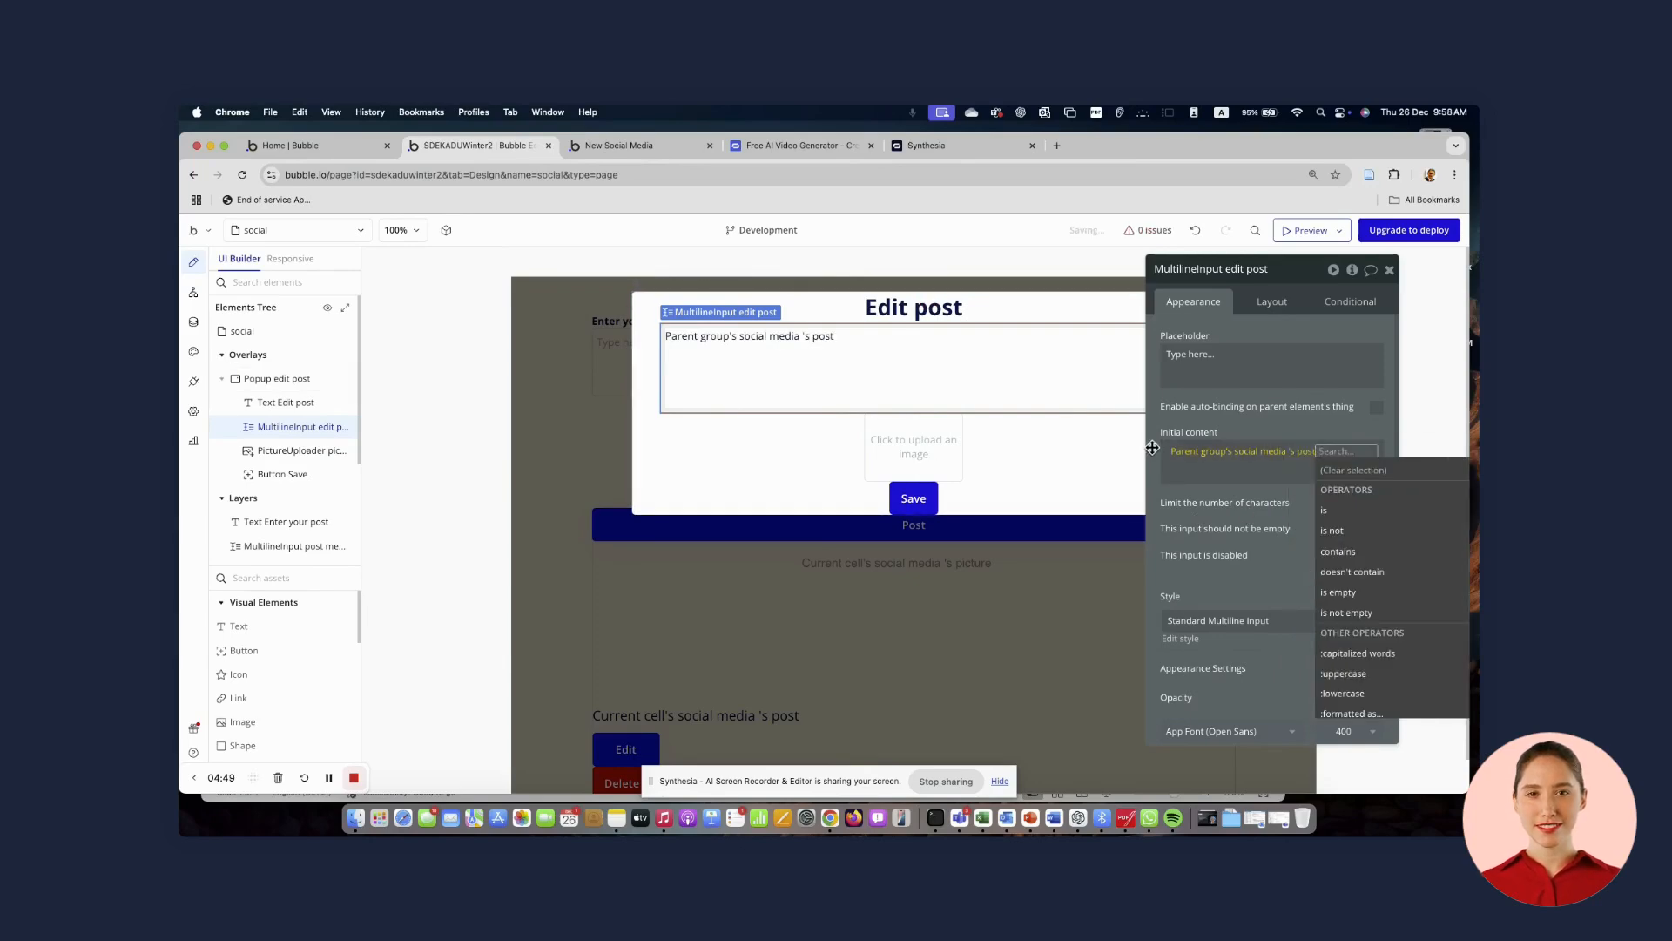
Set the picture uploader's dynamic image to the parent group's social media's picture
left_click(941, 448)
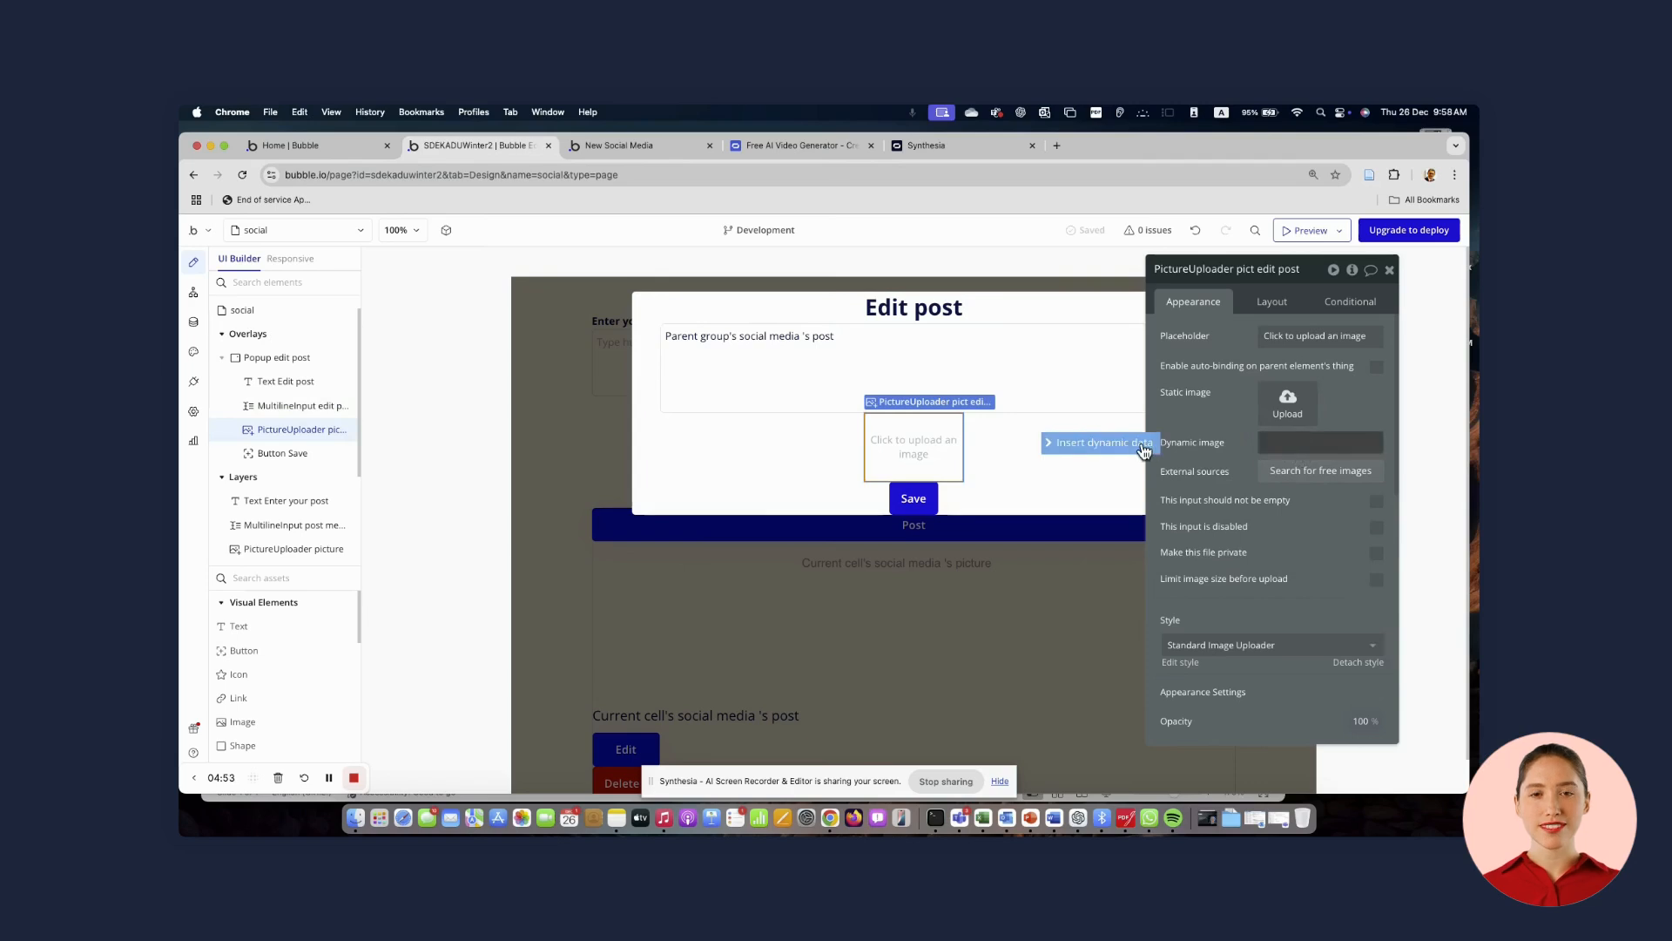
left_click(1319, 443)
left_click(1330, 504)
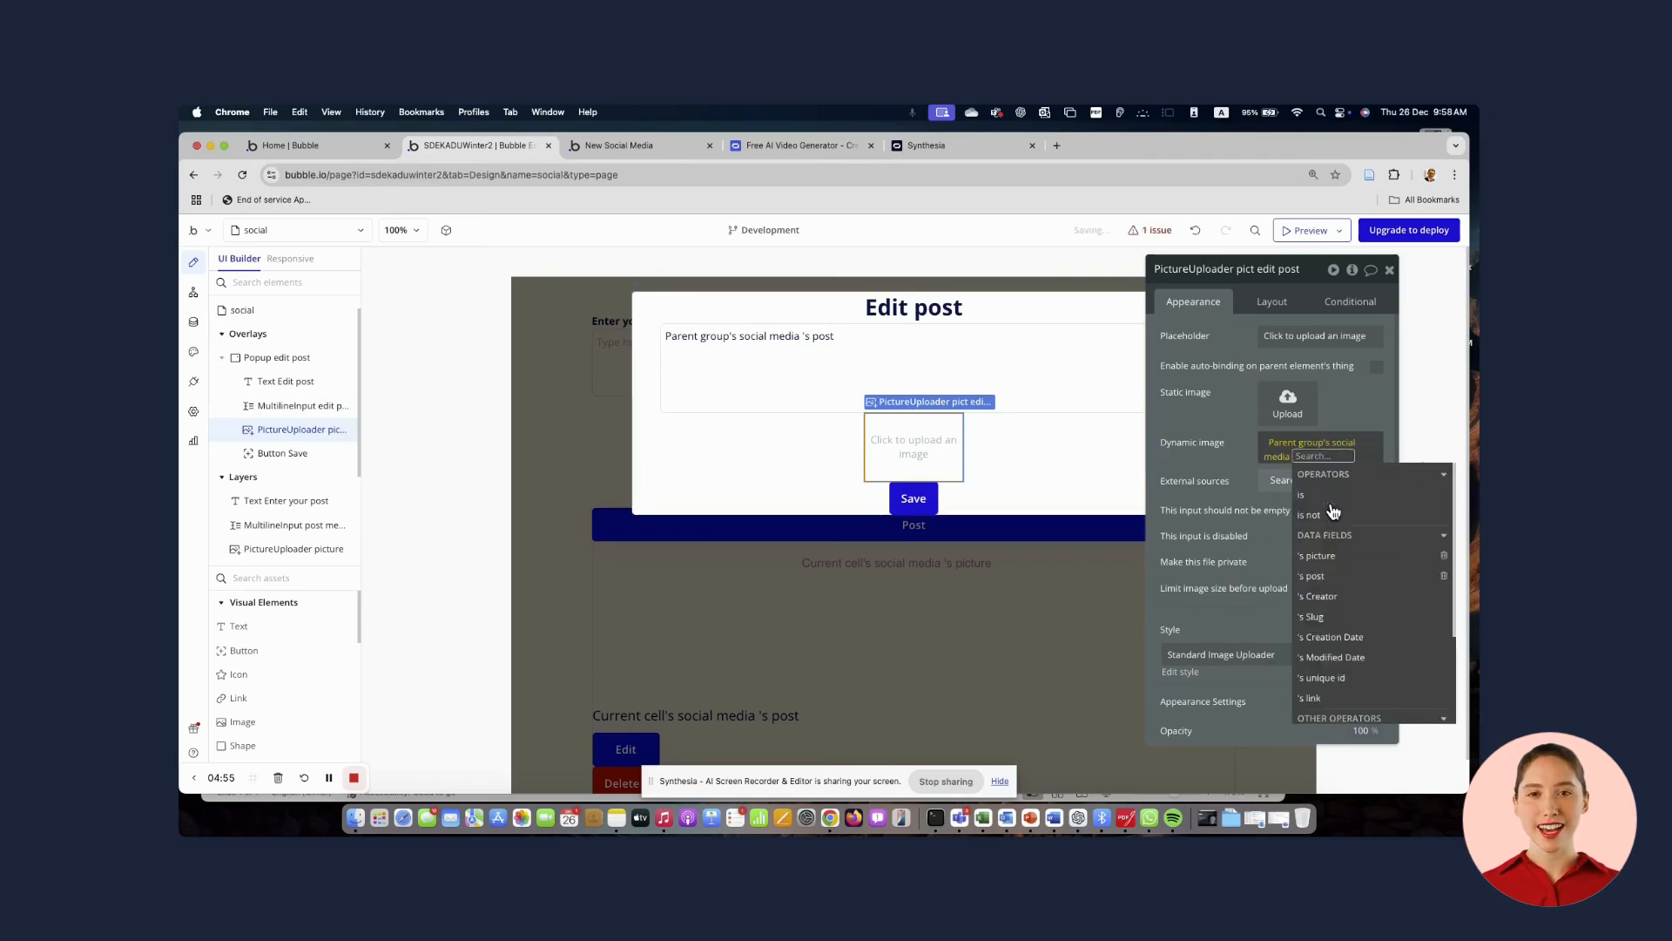
left_click(1335, 566)
left_click(1228, 471)
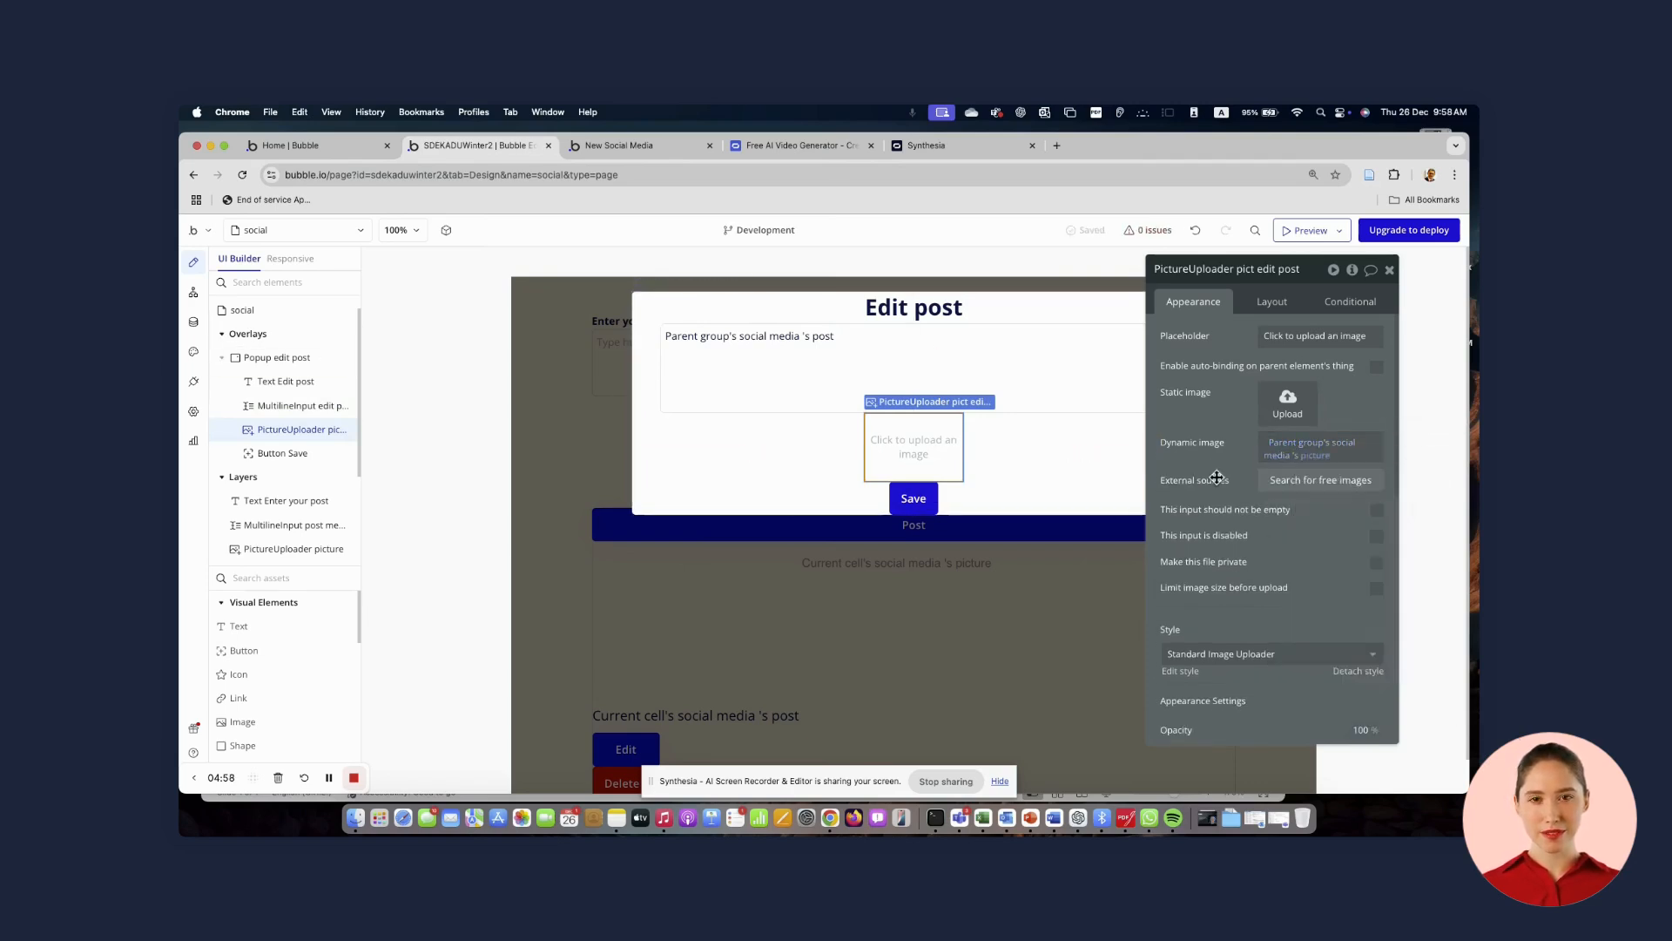
Resize the picture uploader to 300 px wide and 200 px high
left_click(1271, 301)
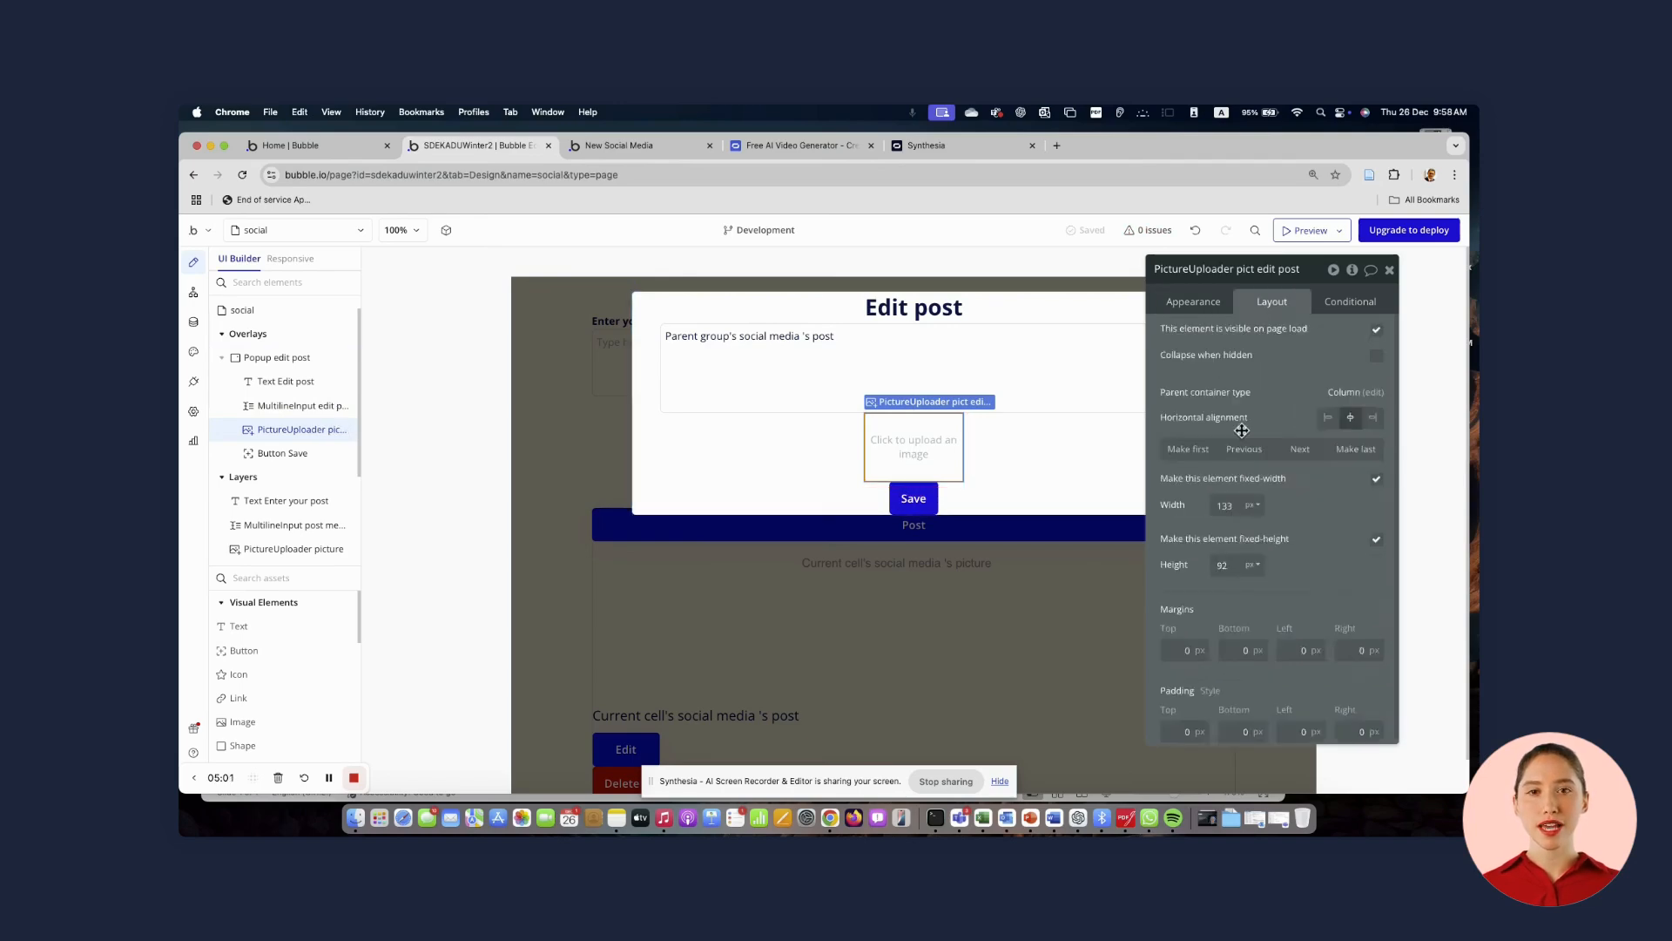
type("200")
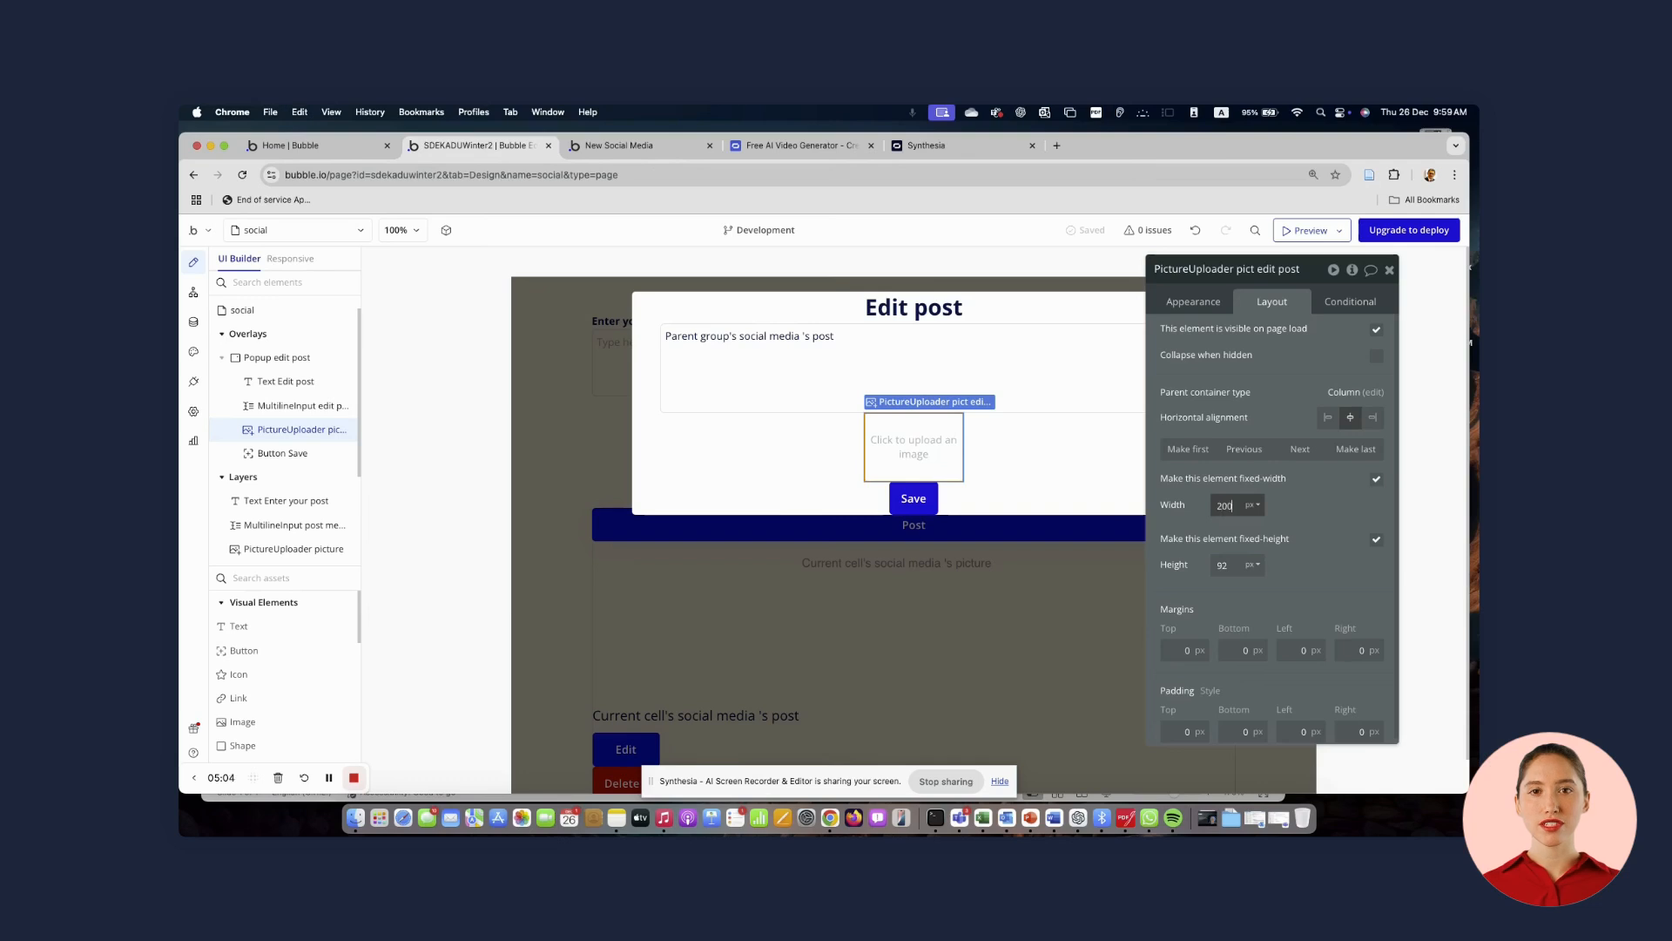
left_click(1223, 566)
type("2")
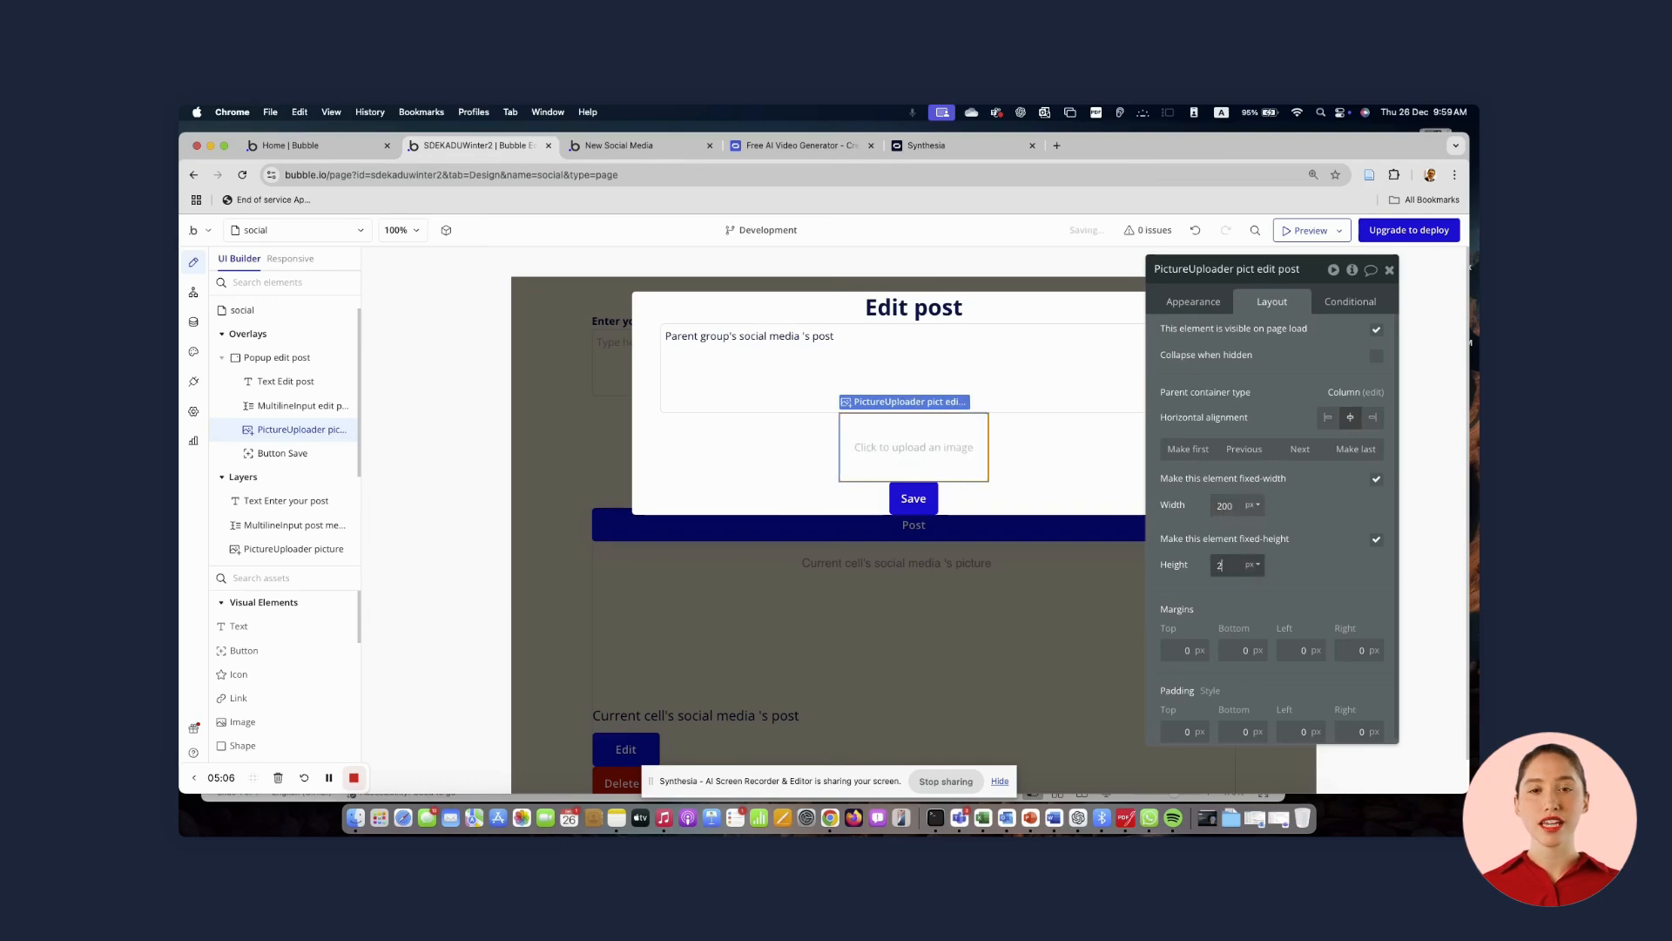
type("00")
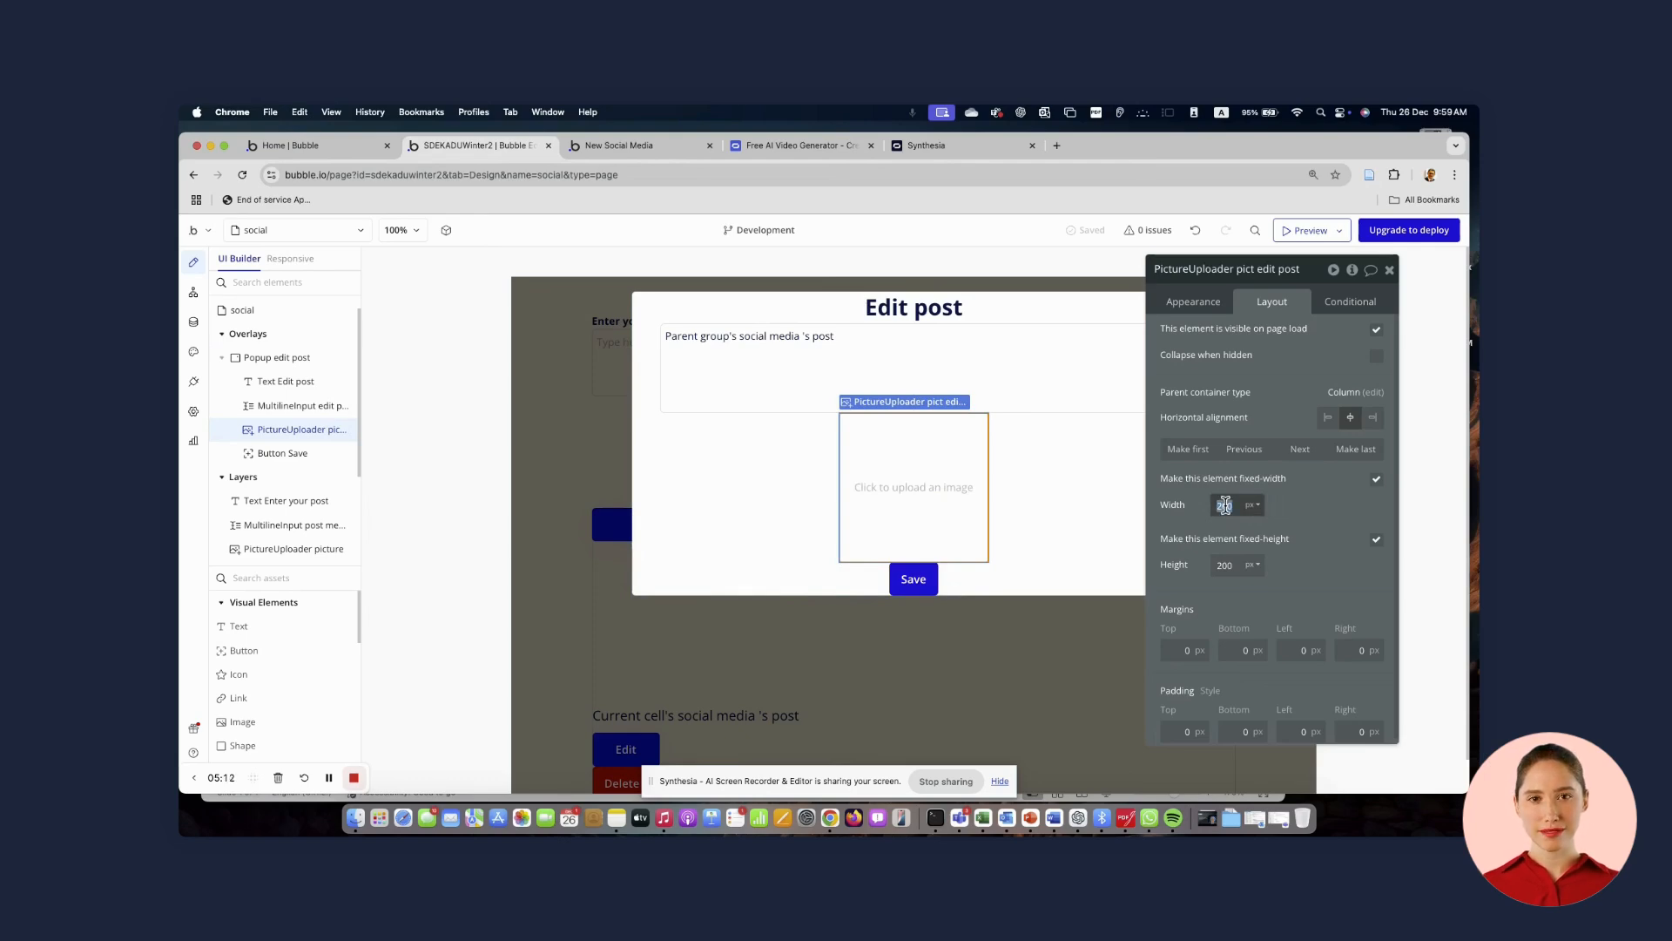
type("300")
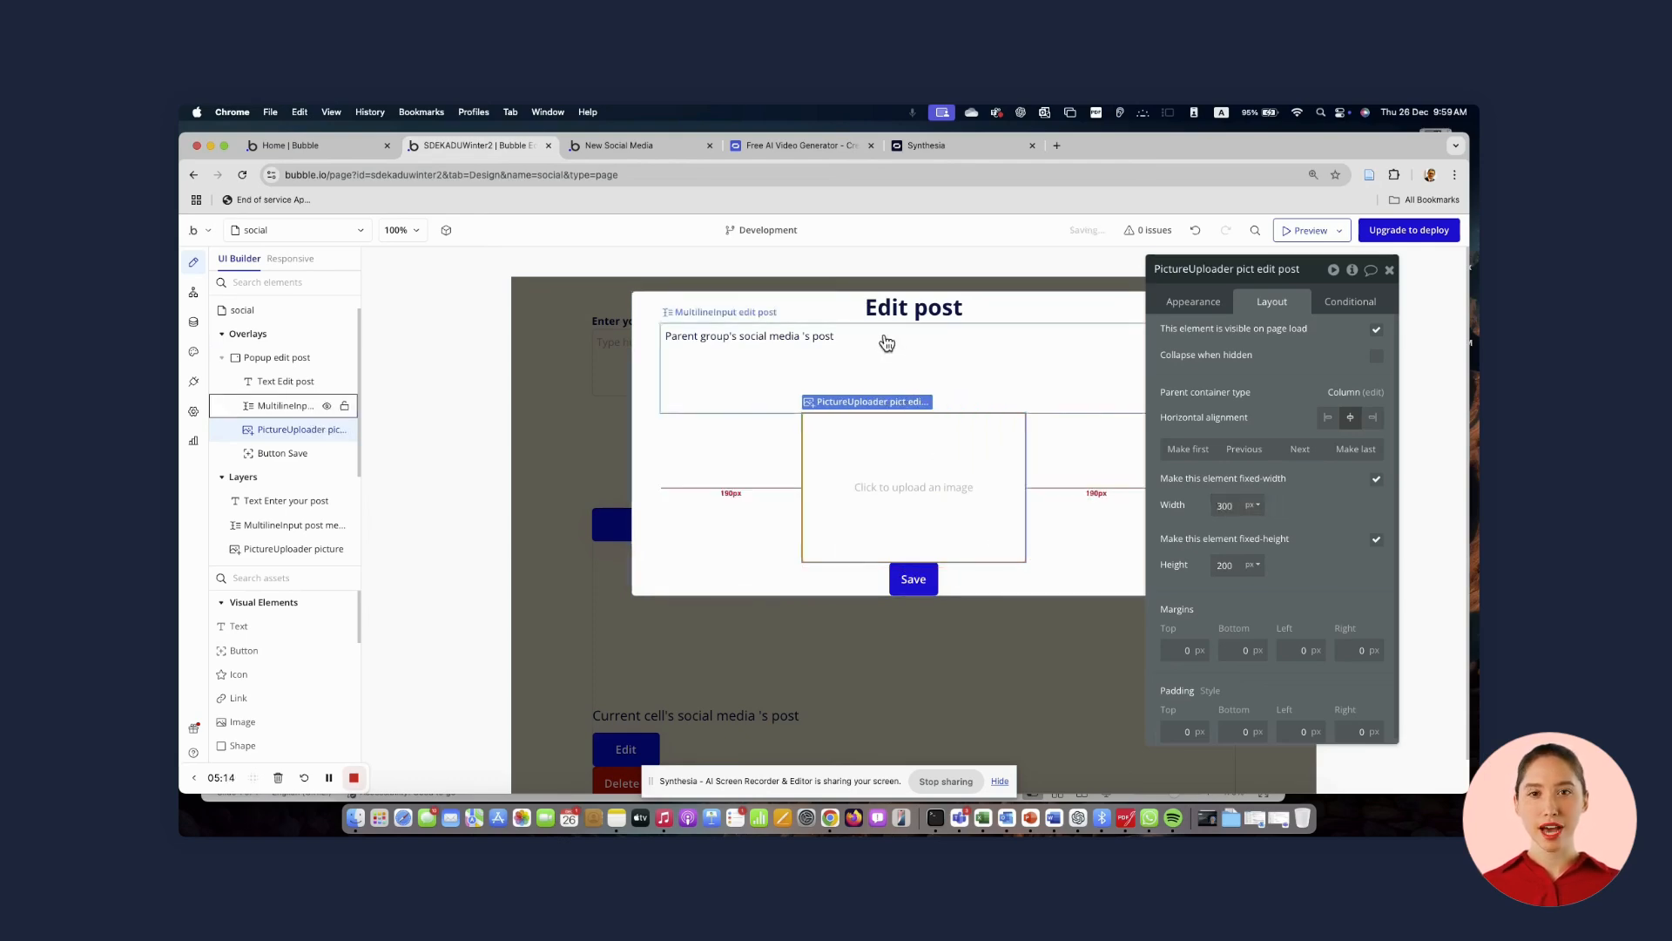
left_click(887, 342)
left_click(899, 476)
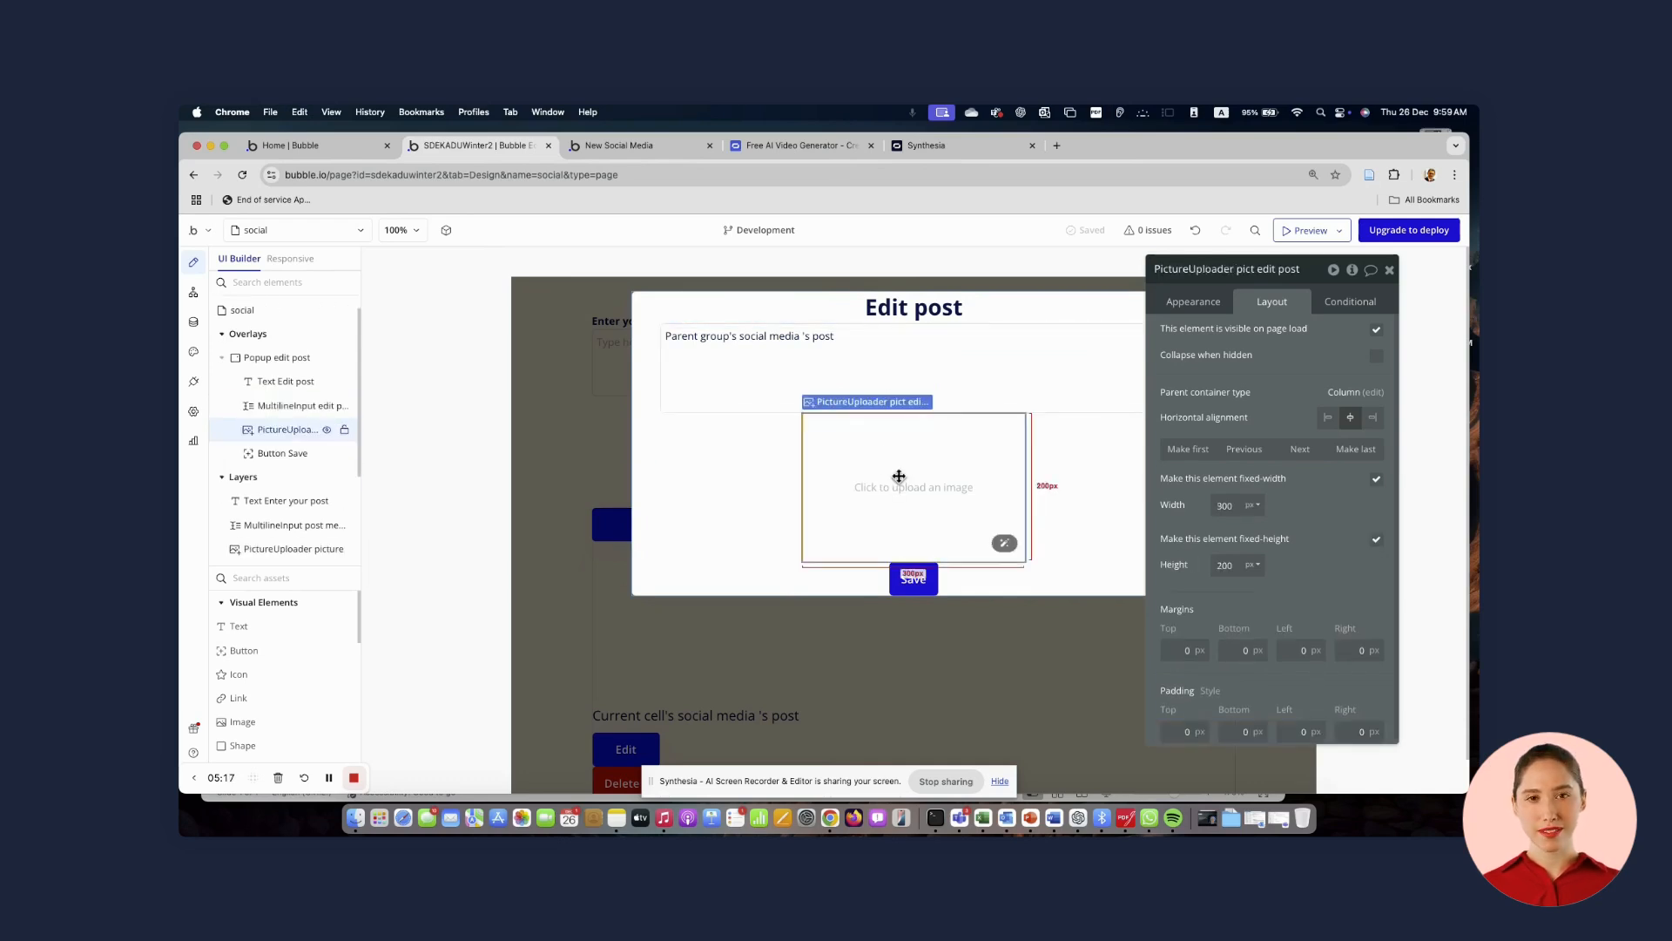
left_click(708, 492)
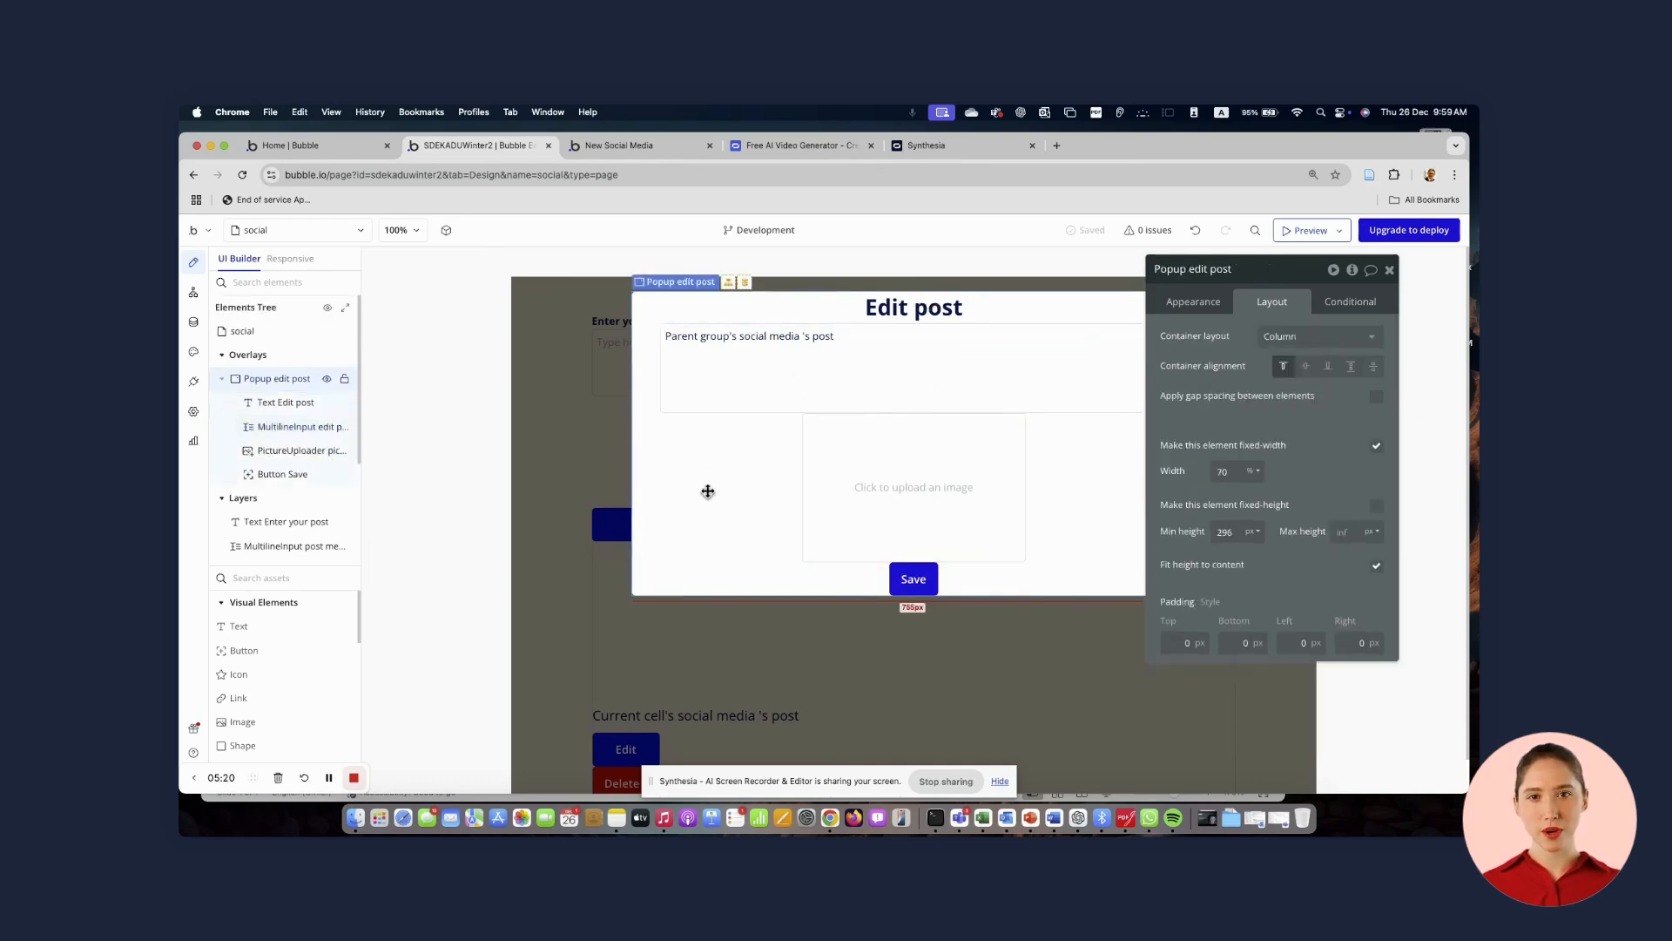
Add a Display data in a group/popup action after Show Popup edit post in the Edit button's workflow
left_click(585, 467)
left_click(624, 747)
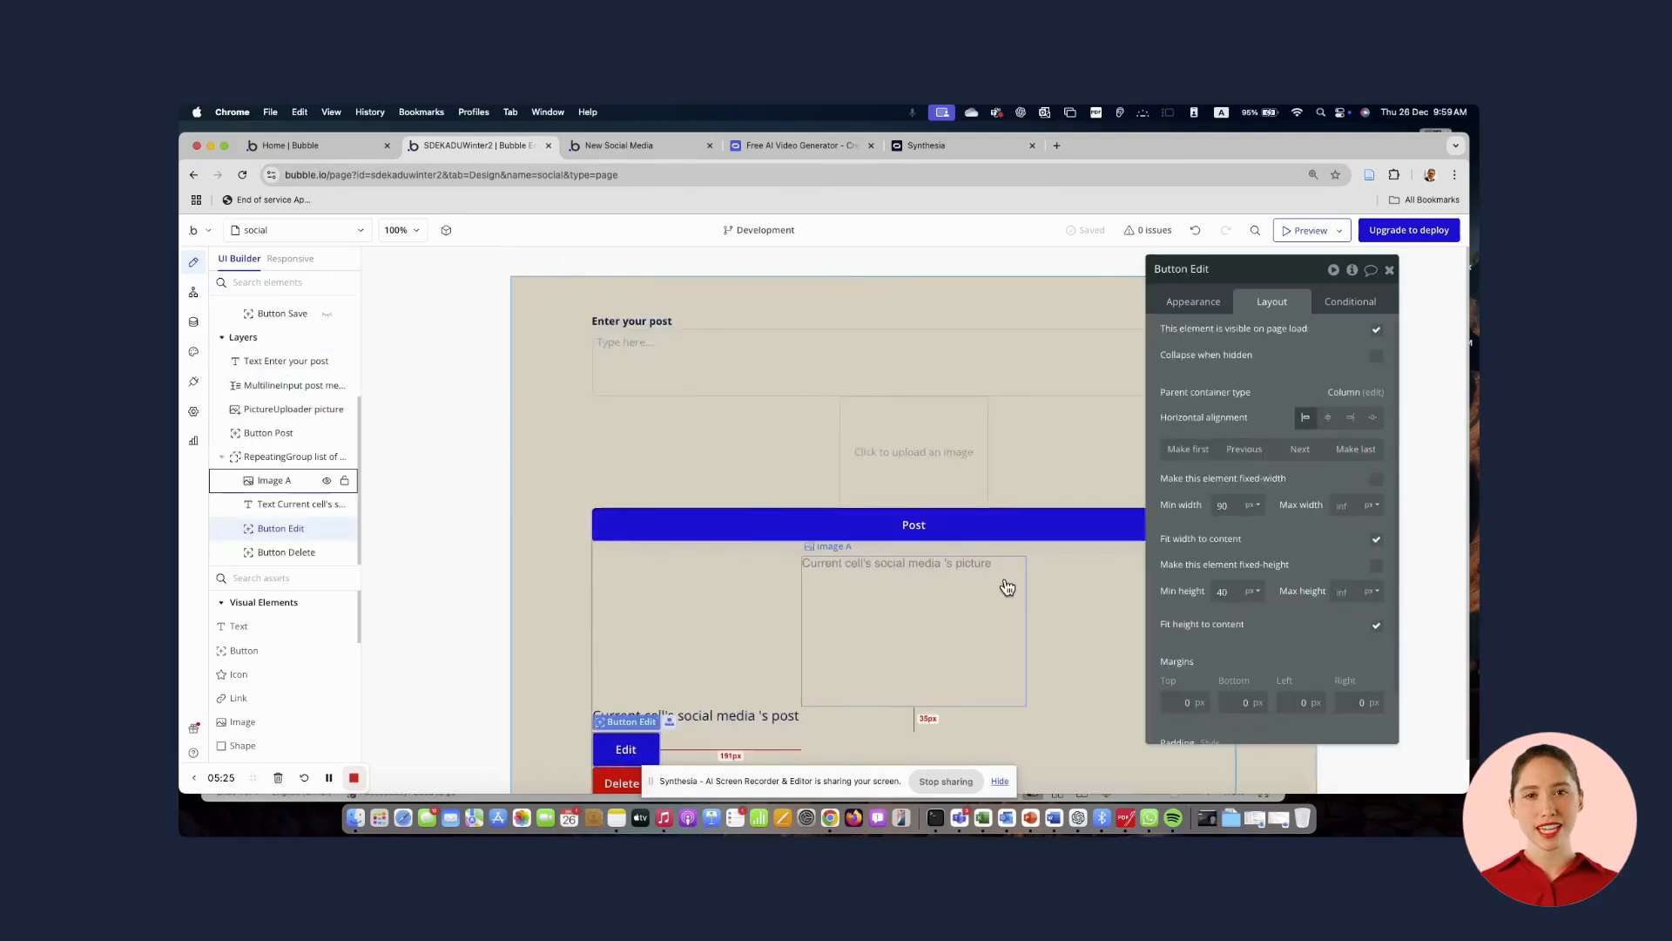
left_click(1195, 303)
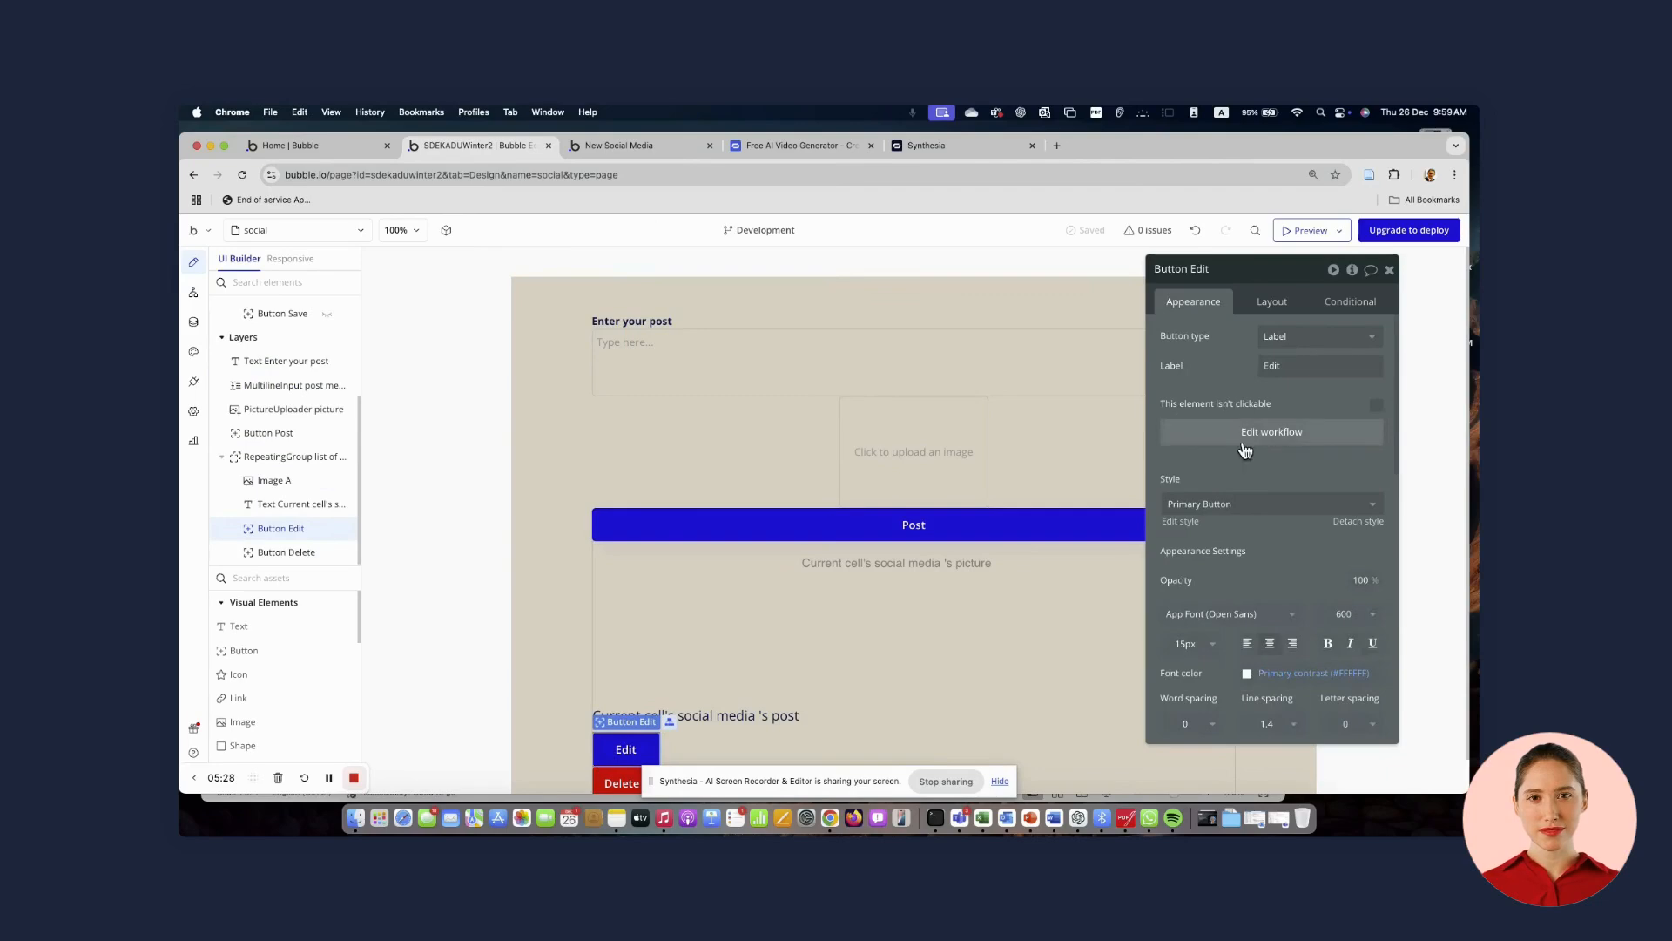
left_click(1243, 435)
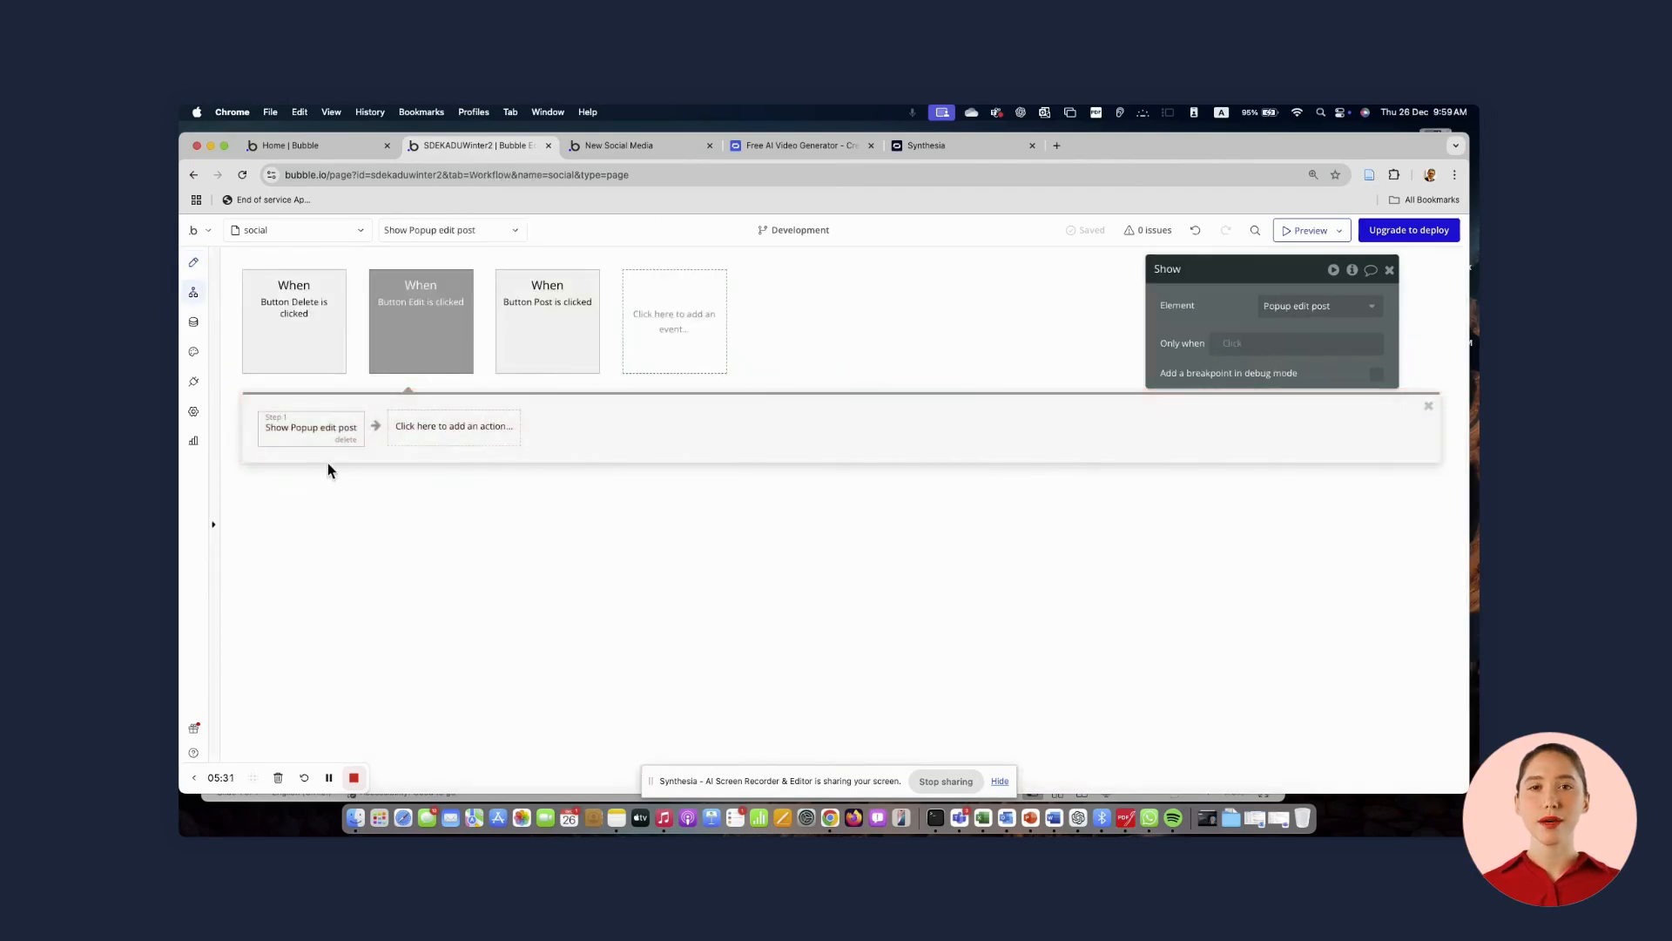
left_click(193, 275)
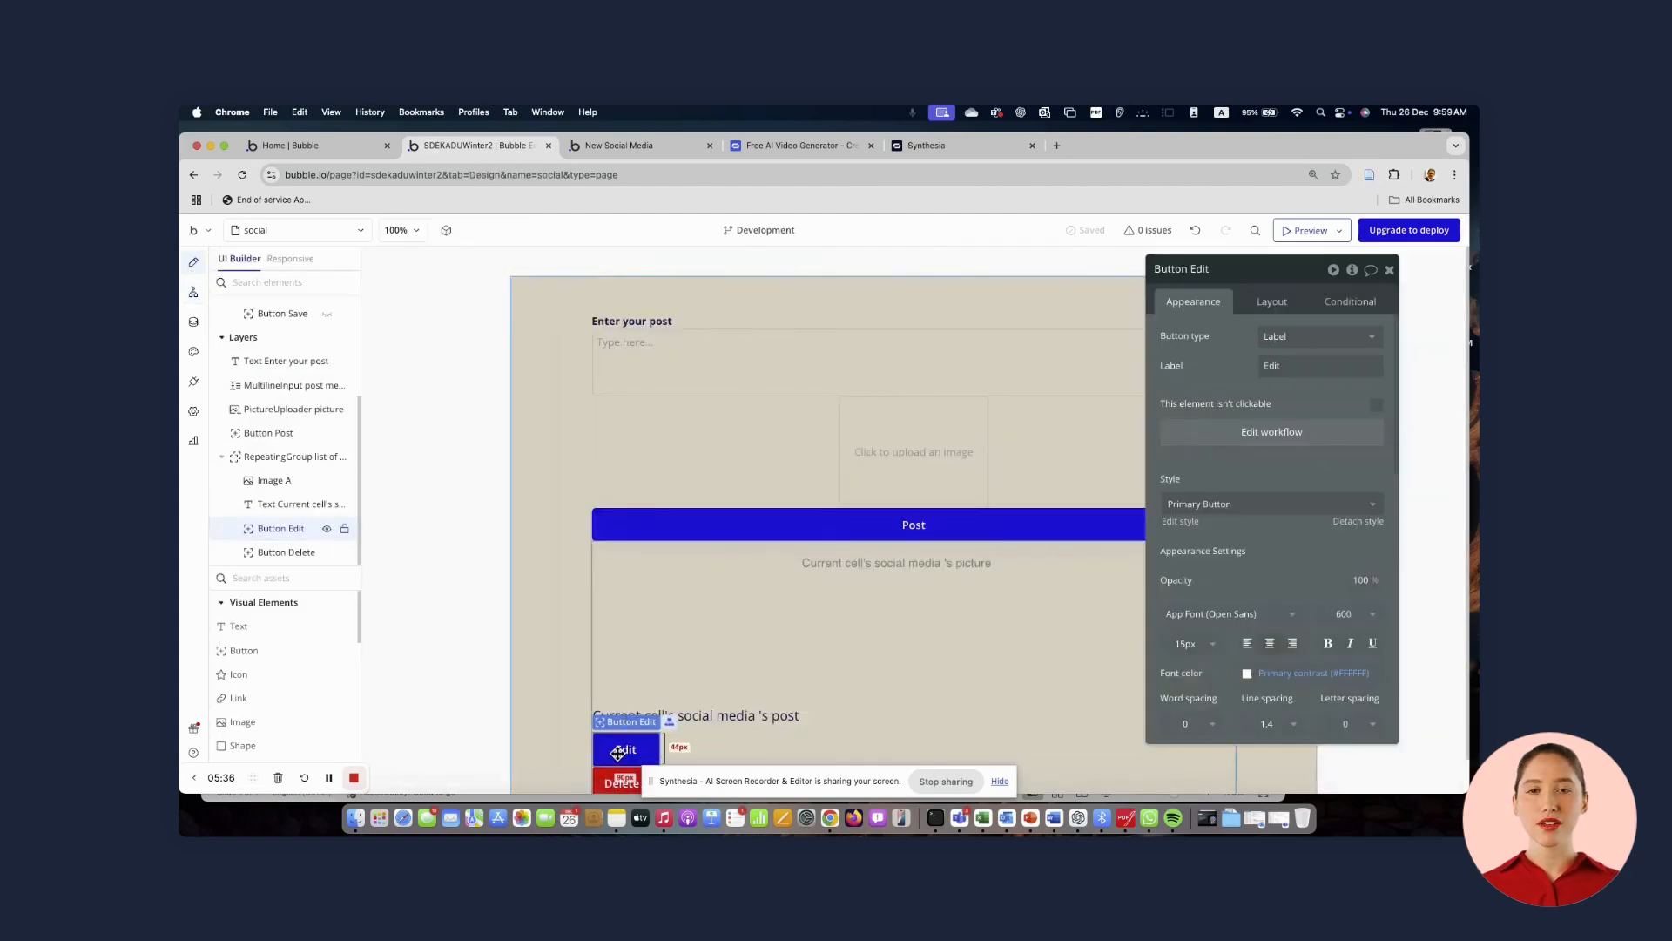
left_click(1232, 433)
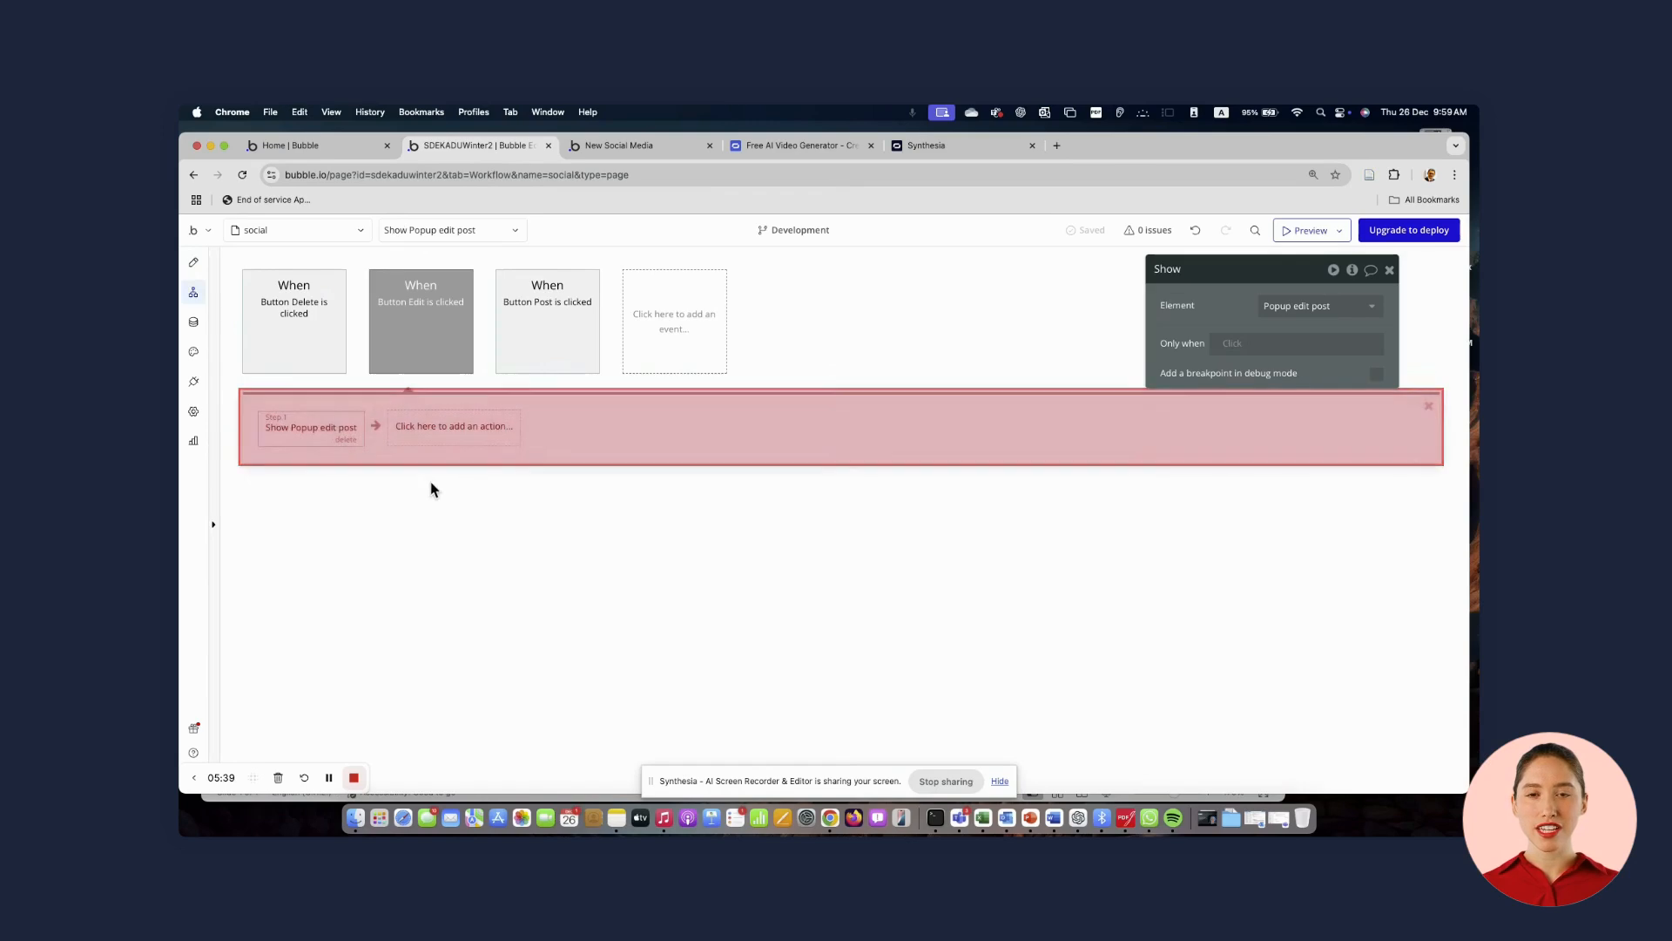
mouse_move(294, 432)
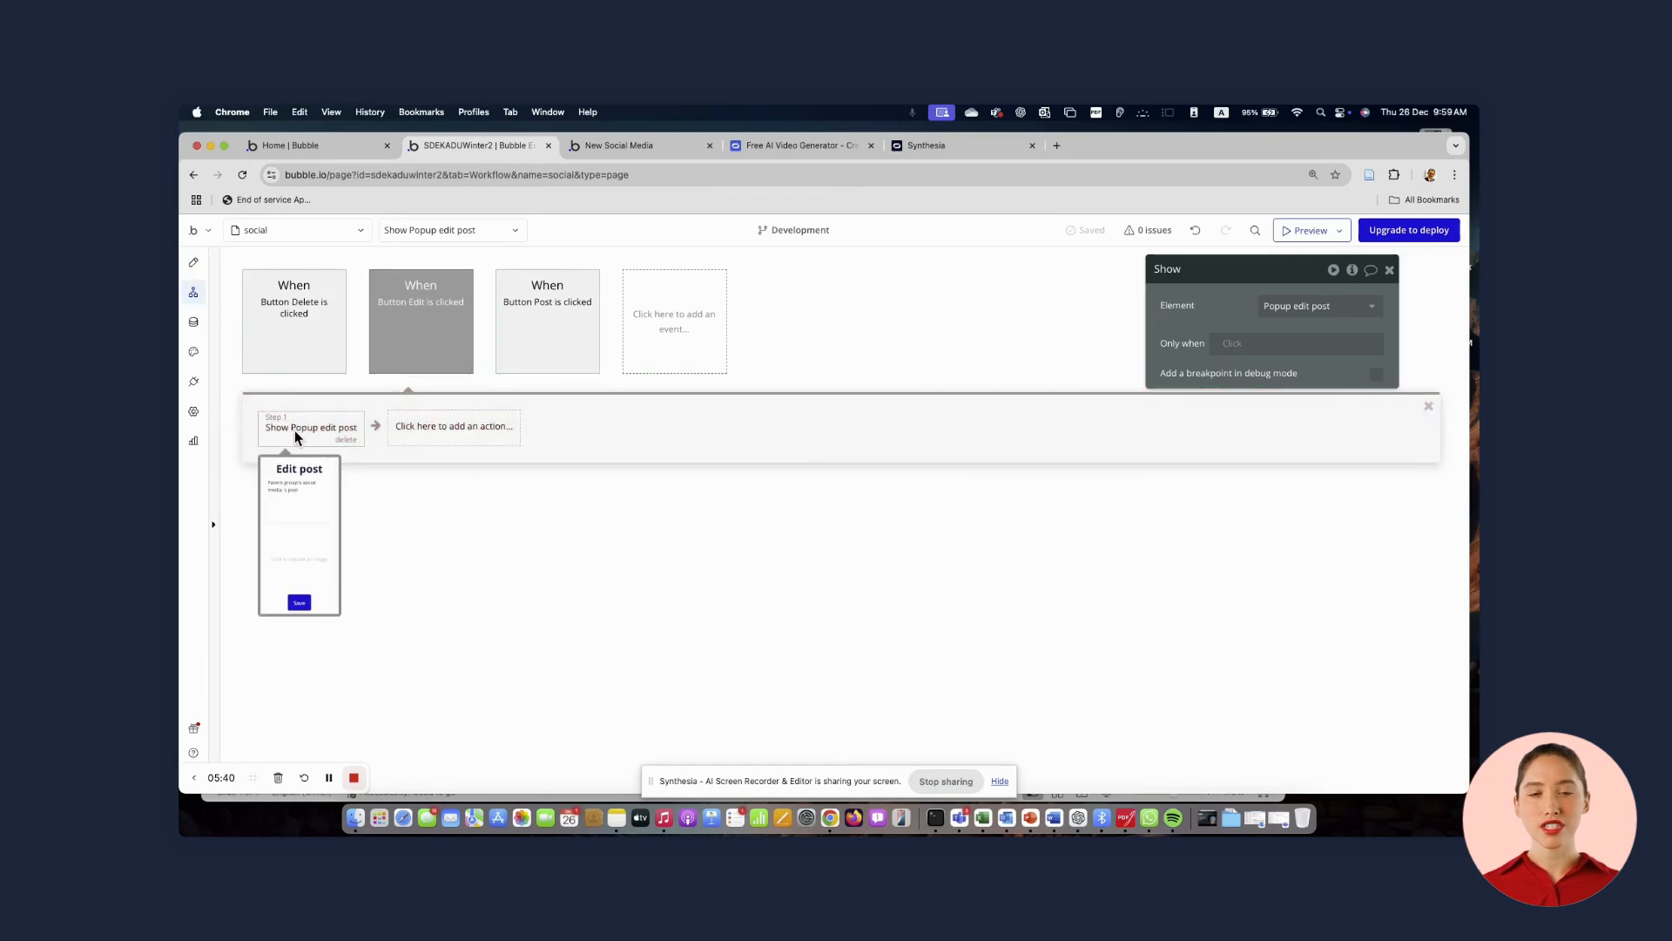
left_click(421, 428)
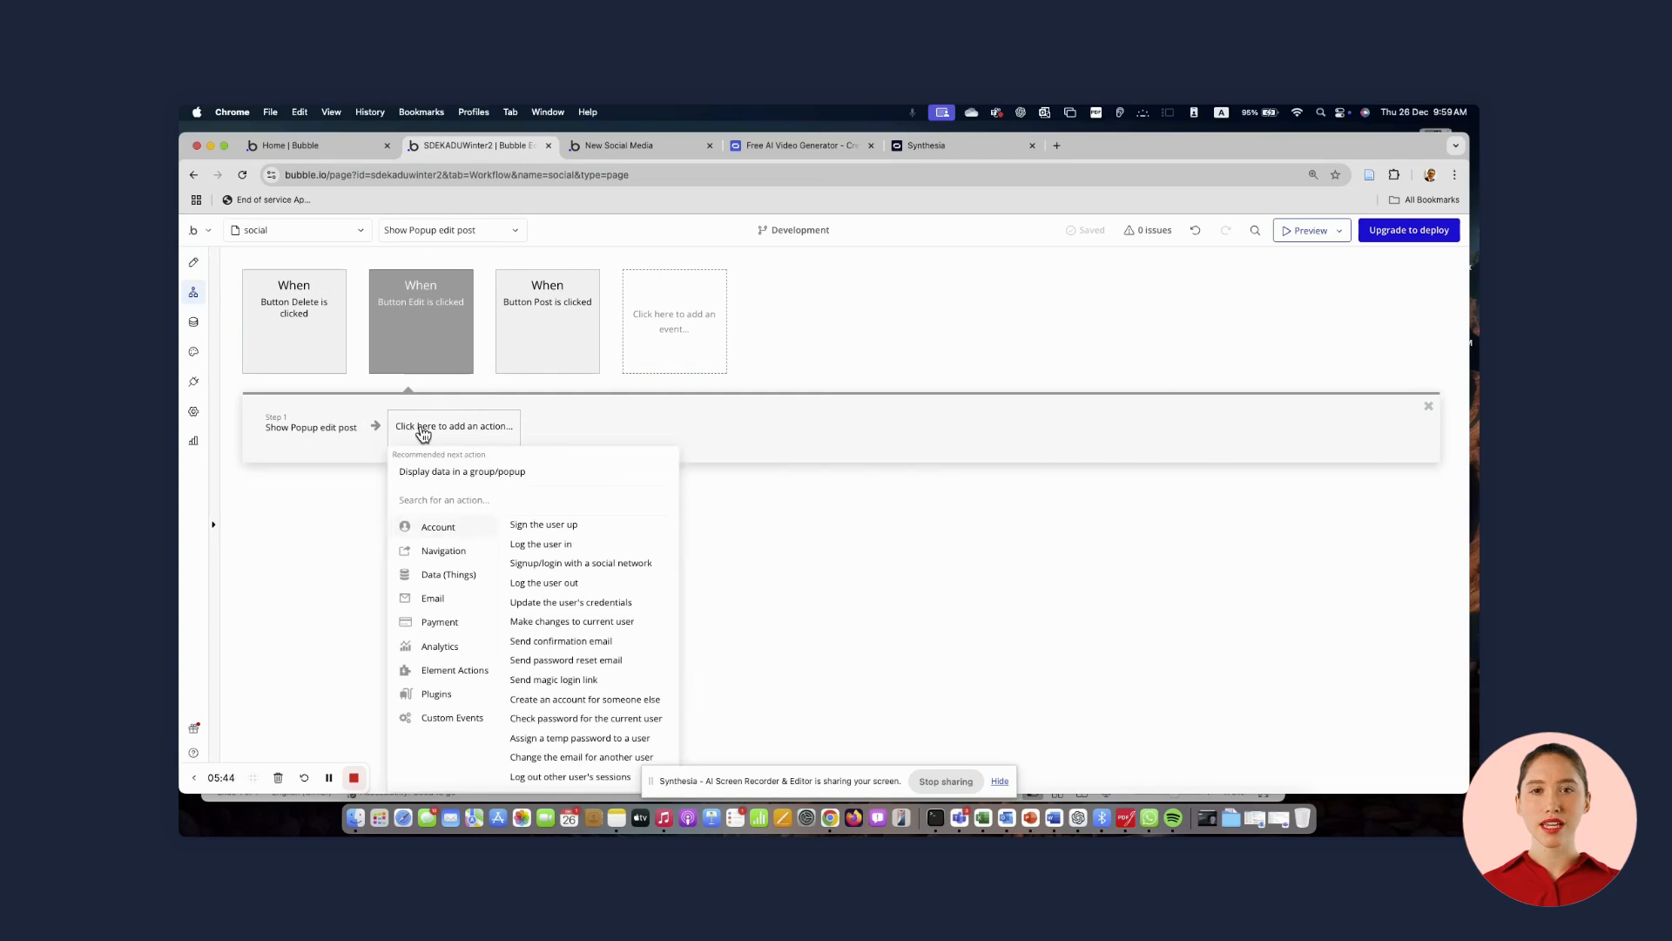
left_click(423, 431)
left_click(422, 432)
mouse_move(438, 678)
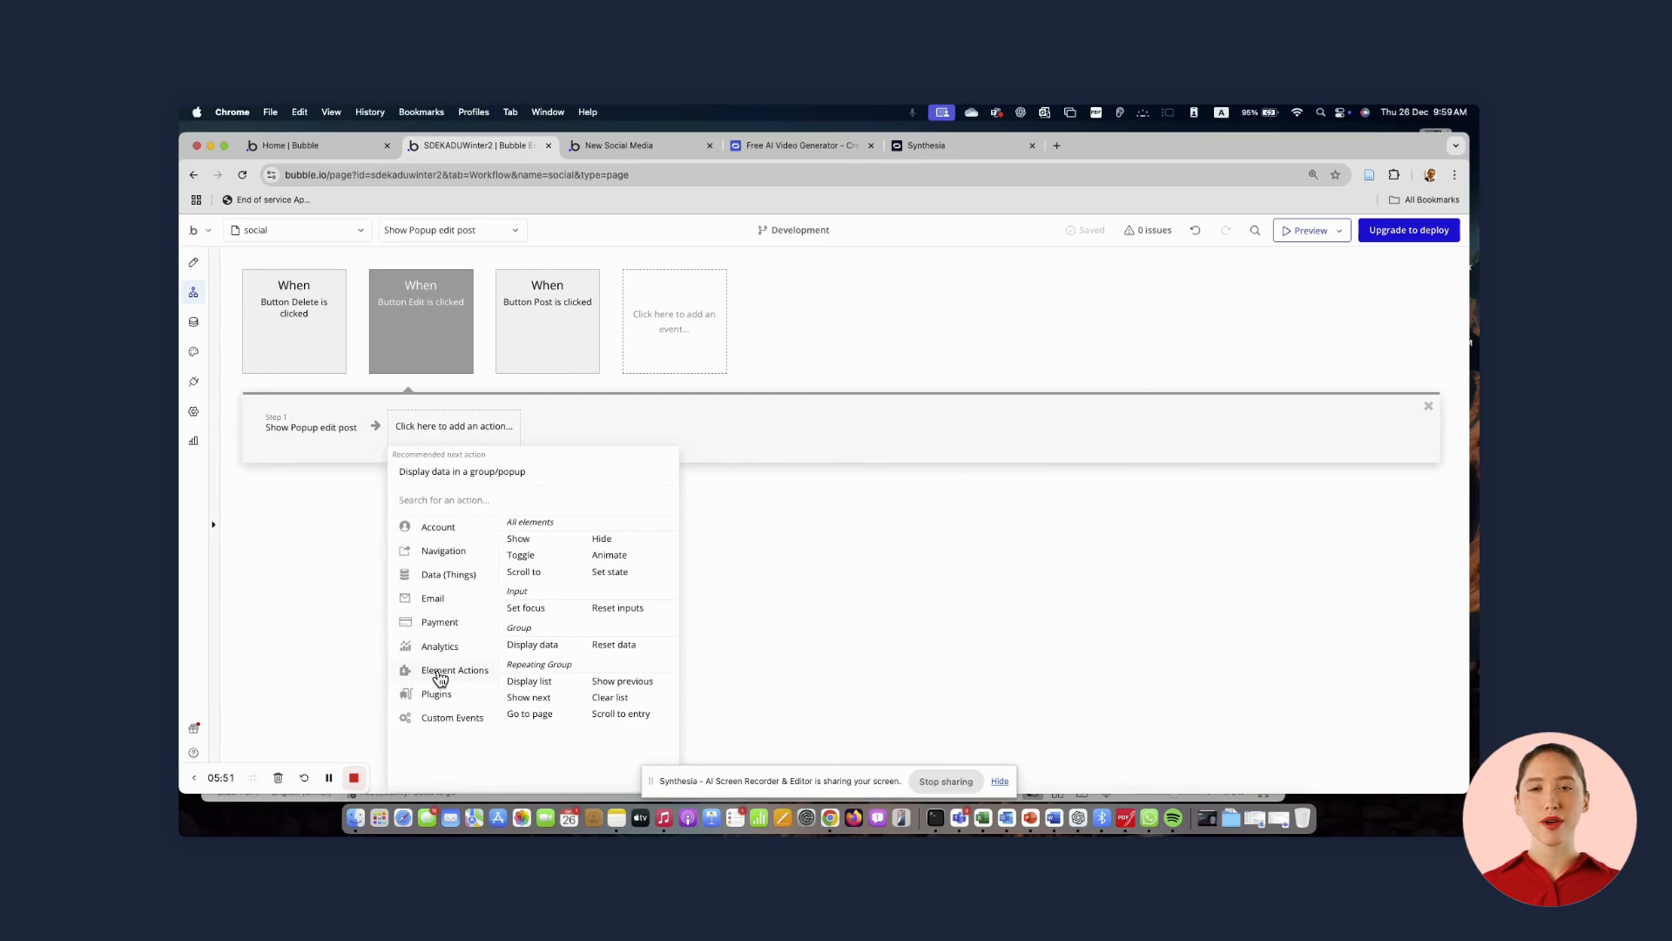
left_click(534, 644)
Set the Display data element to Popup edit post and the data to display to the current cell's social media
left_click(1286, 305)
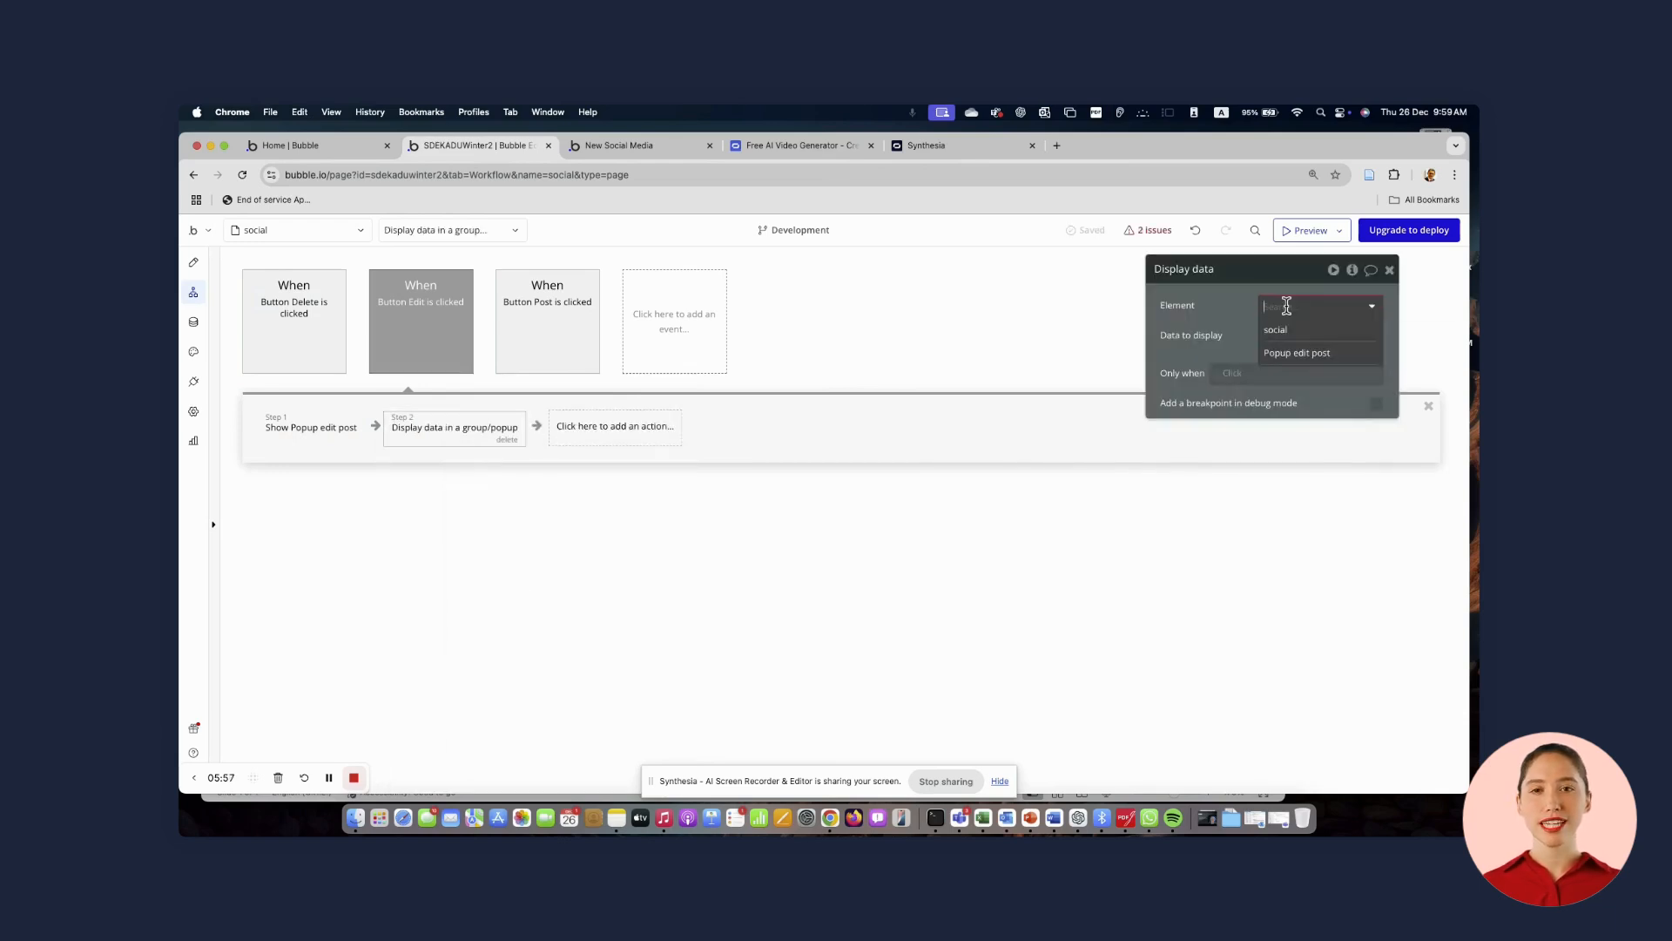
left_click(1291, 353)
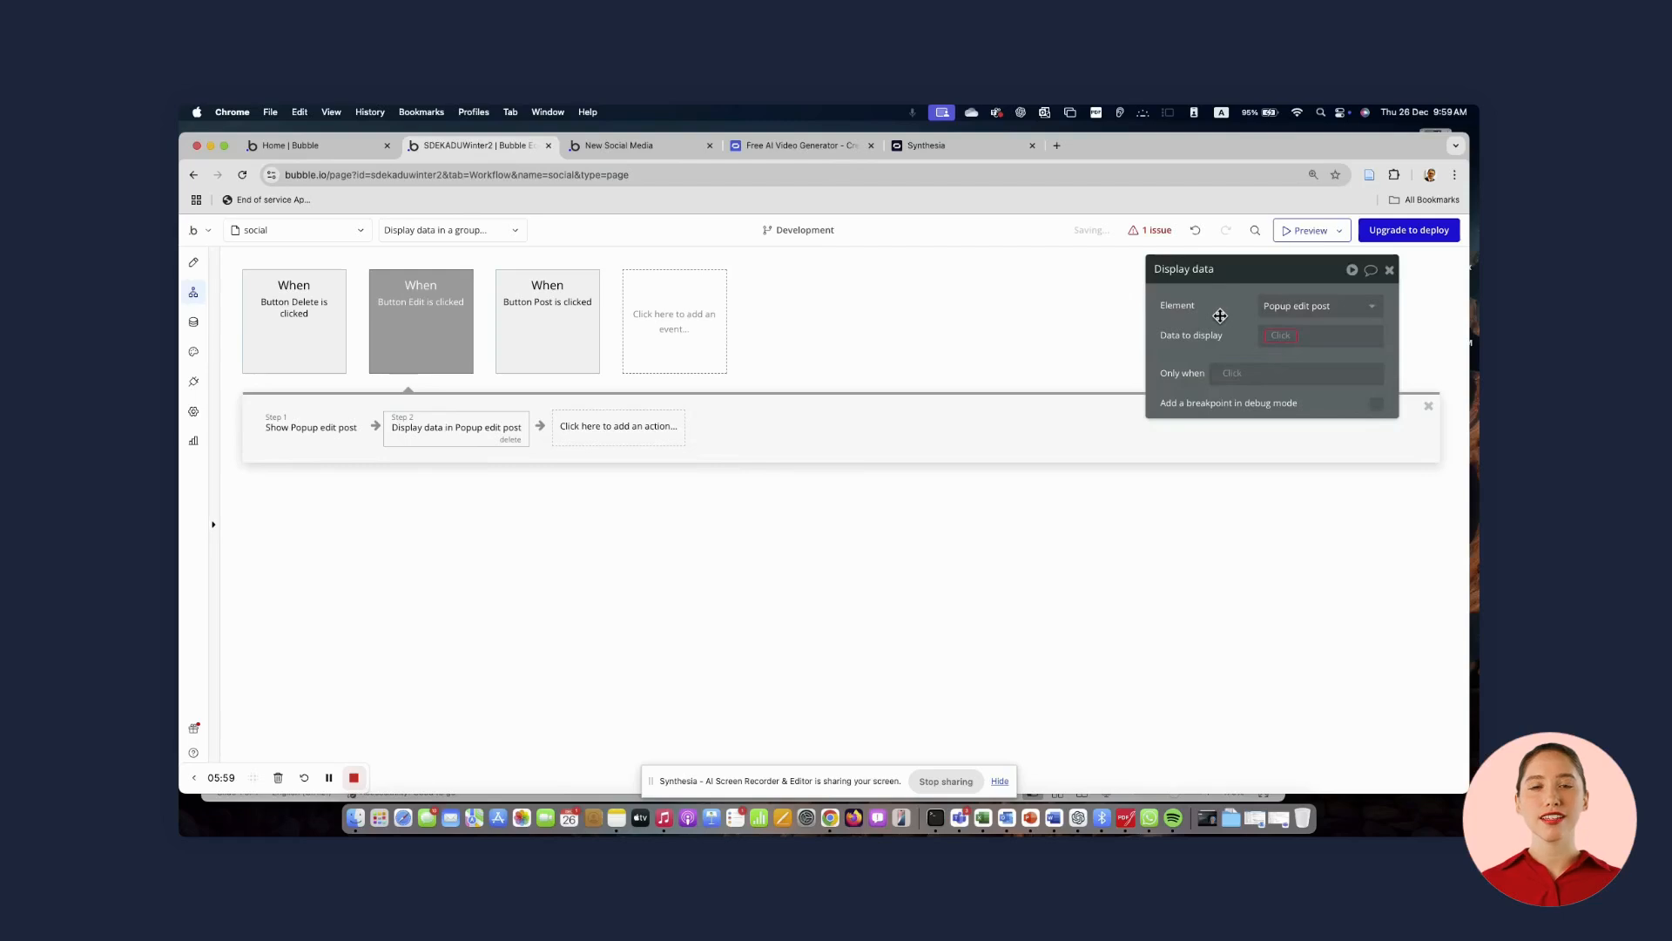
left_click(1281, 340)
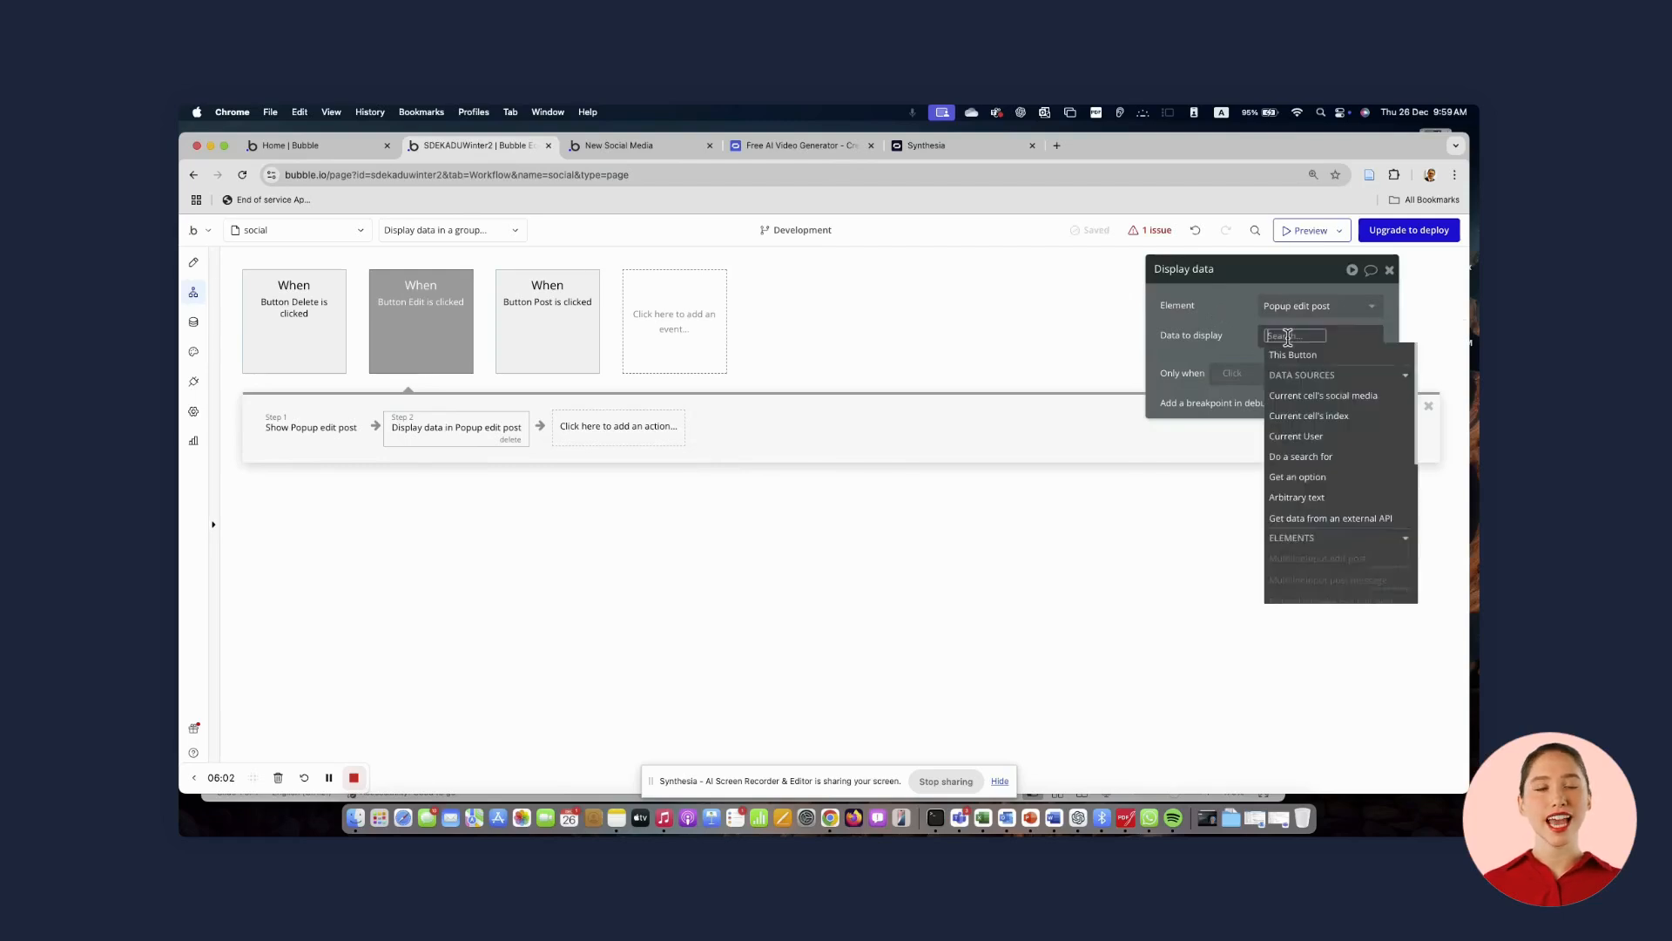
left_click(1303, 397)
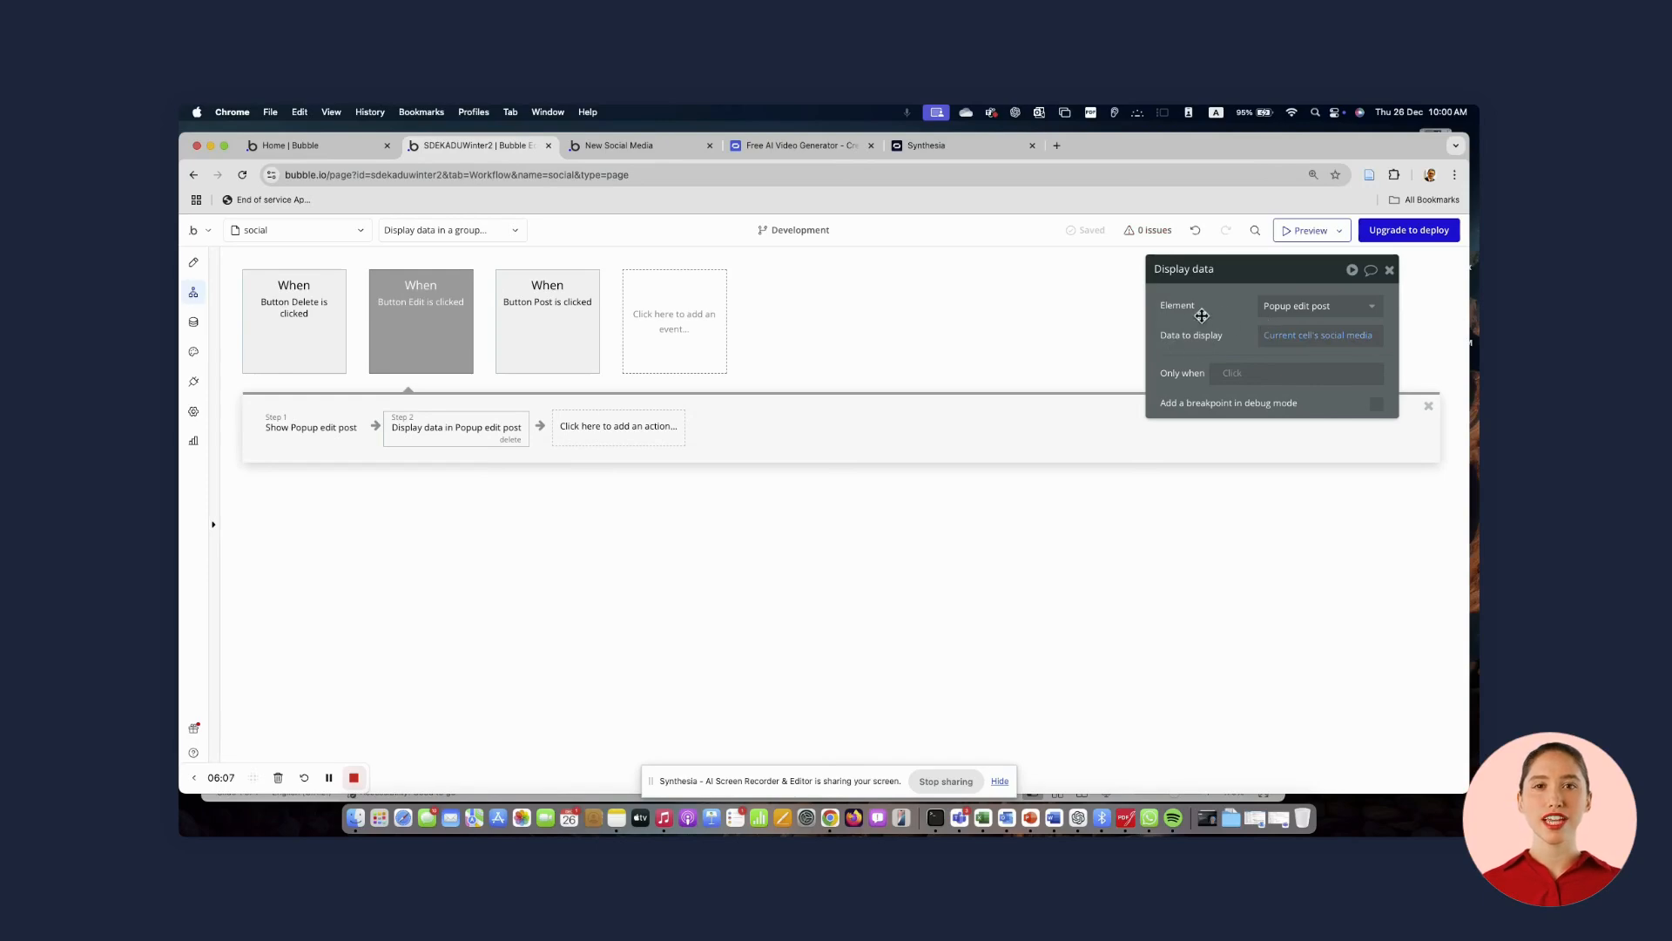
Switch to the preview tab and open the Edit popup for the new post
left_click(194, 264)
left_click(629, 145)
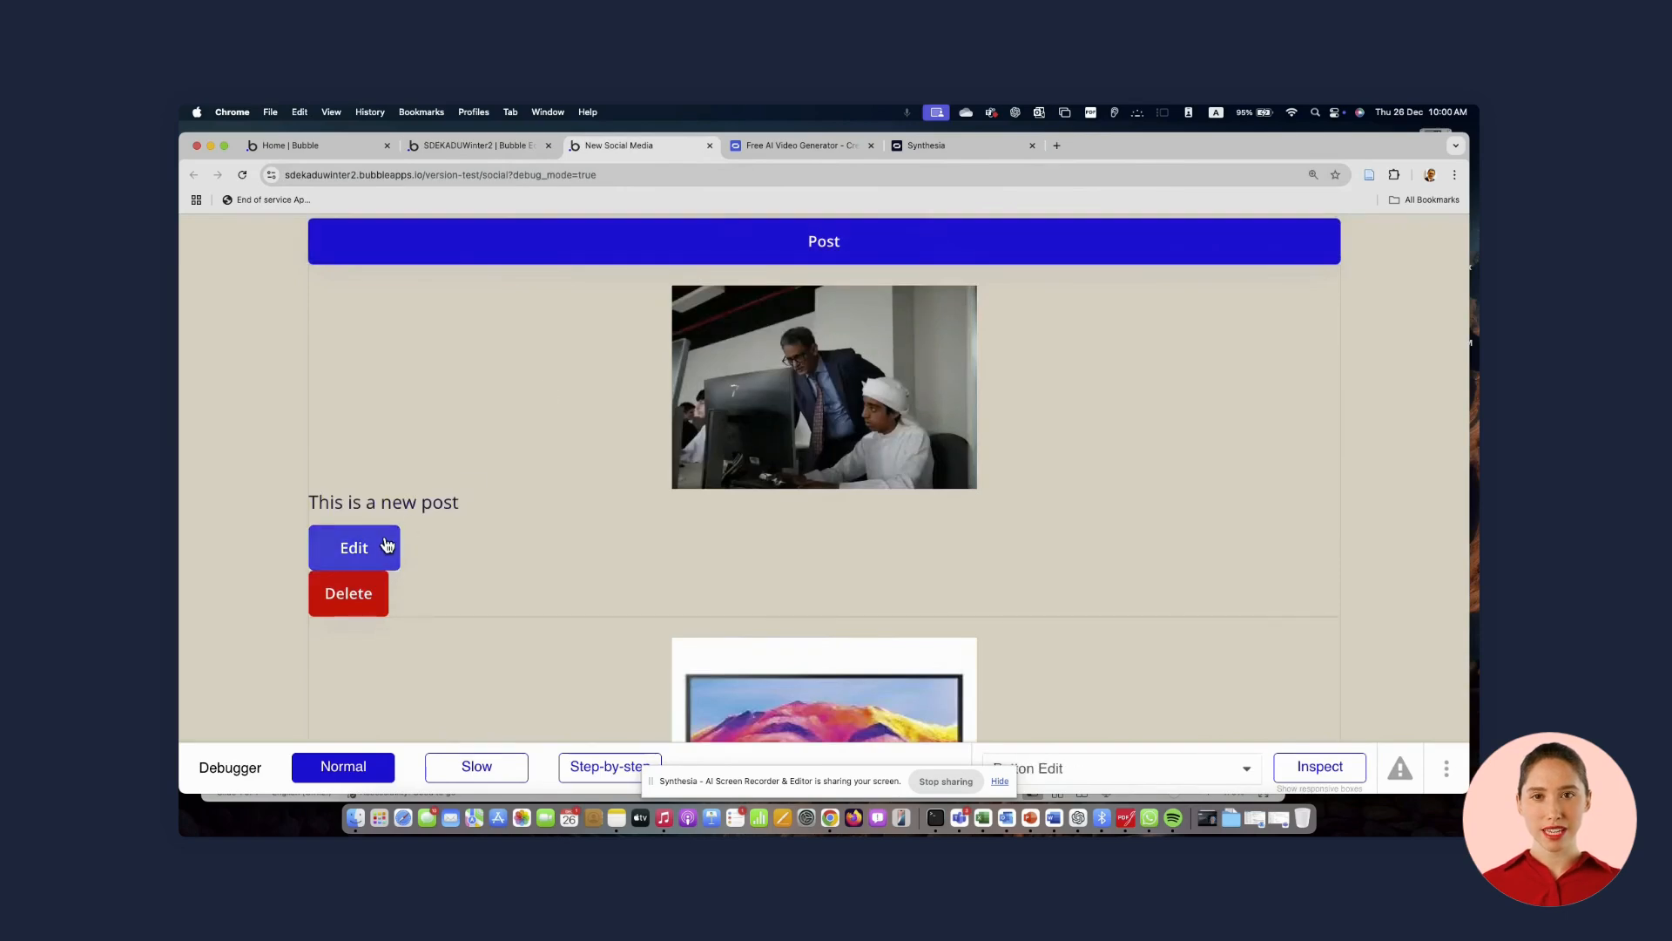
left_click(388, 546)
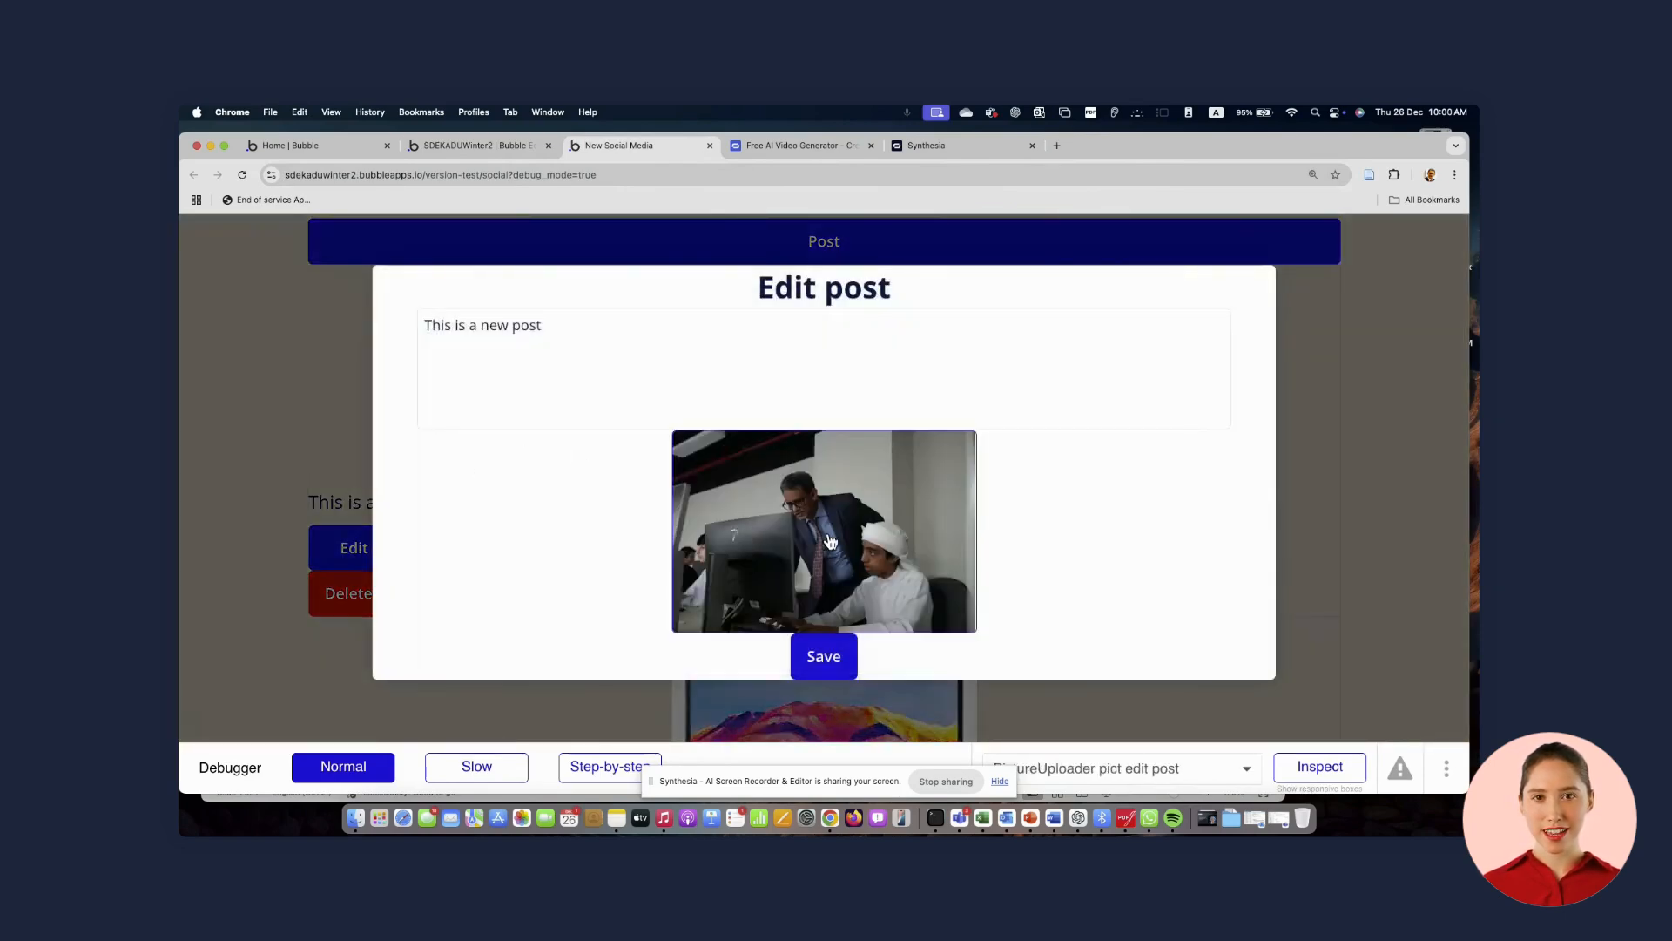
Append random test text to the post text in the Edit post popup
left_click(572, 346)
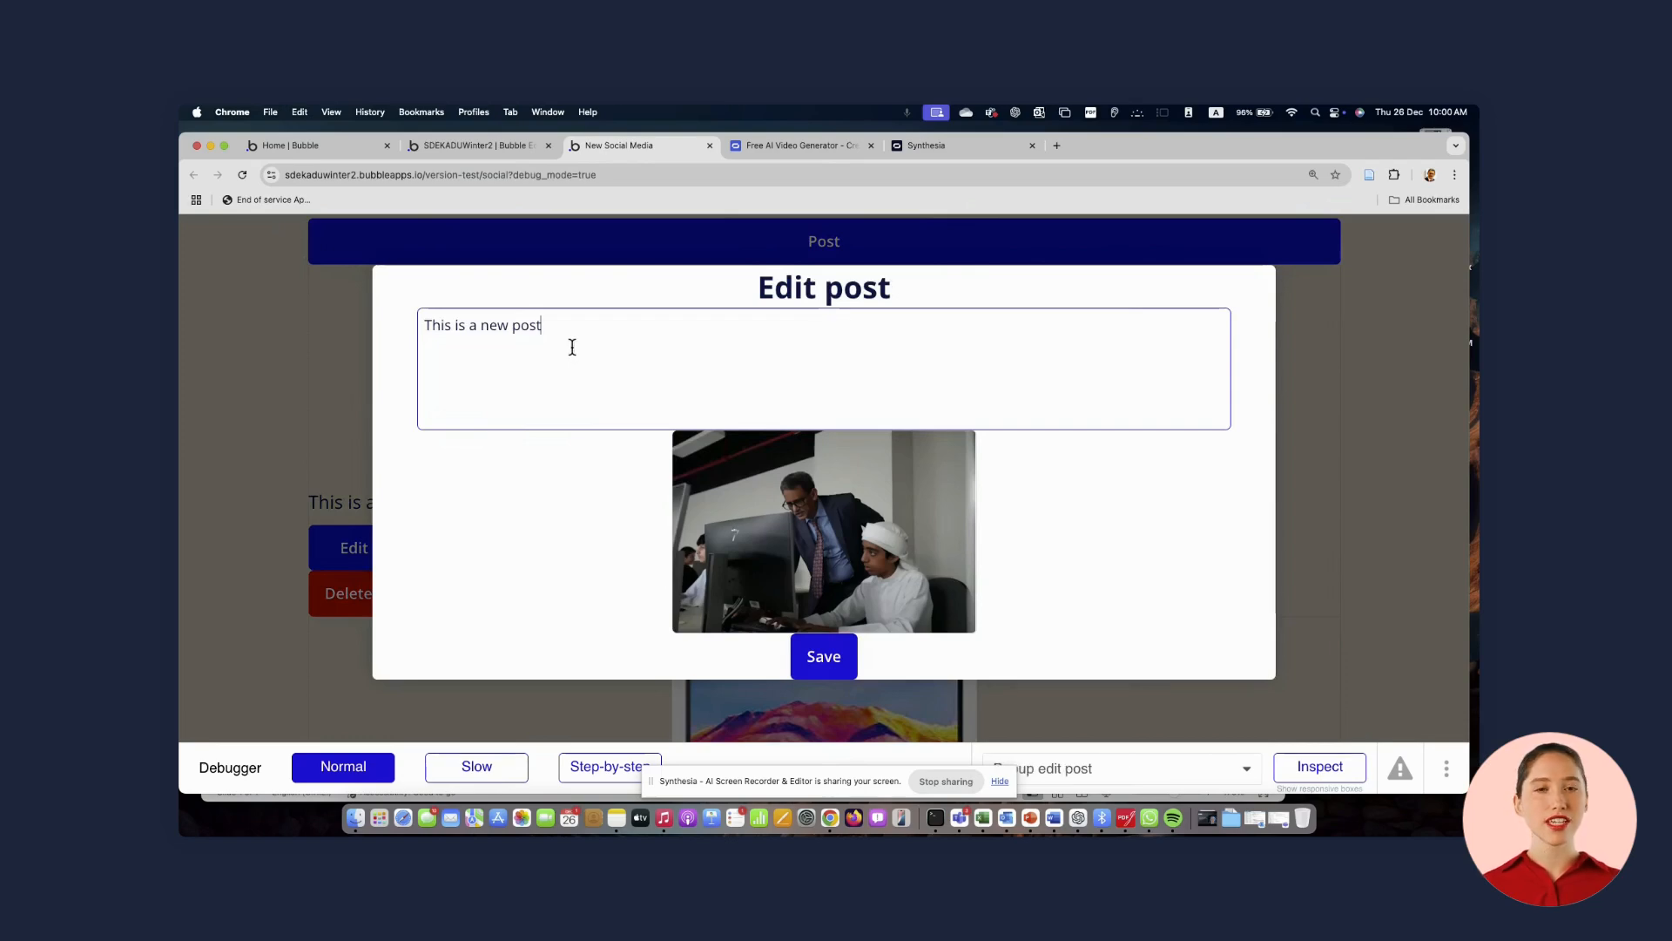
type("ekfbew ewibewk fvidnvker vi 9enbierhviergnerifdghrejgjerqidn")
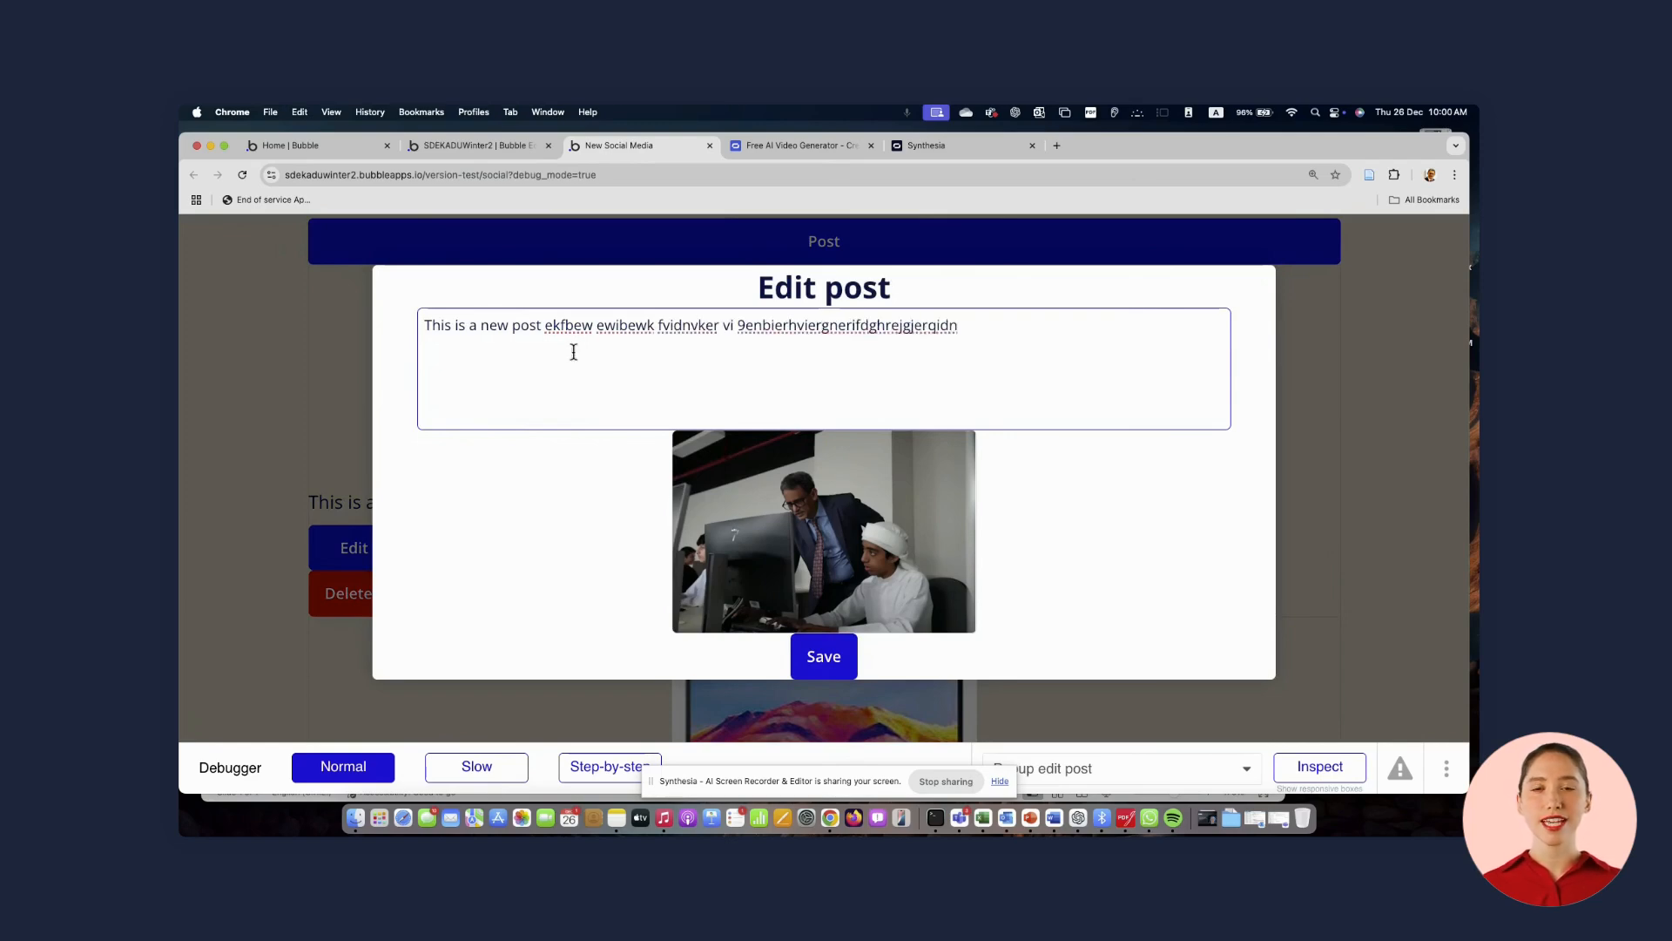
Append more test text to the post in the Edit post popup and try saving it
left_click(817, 662)
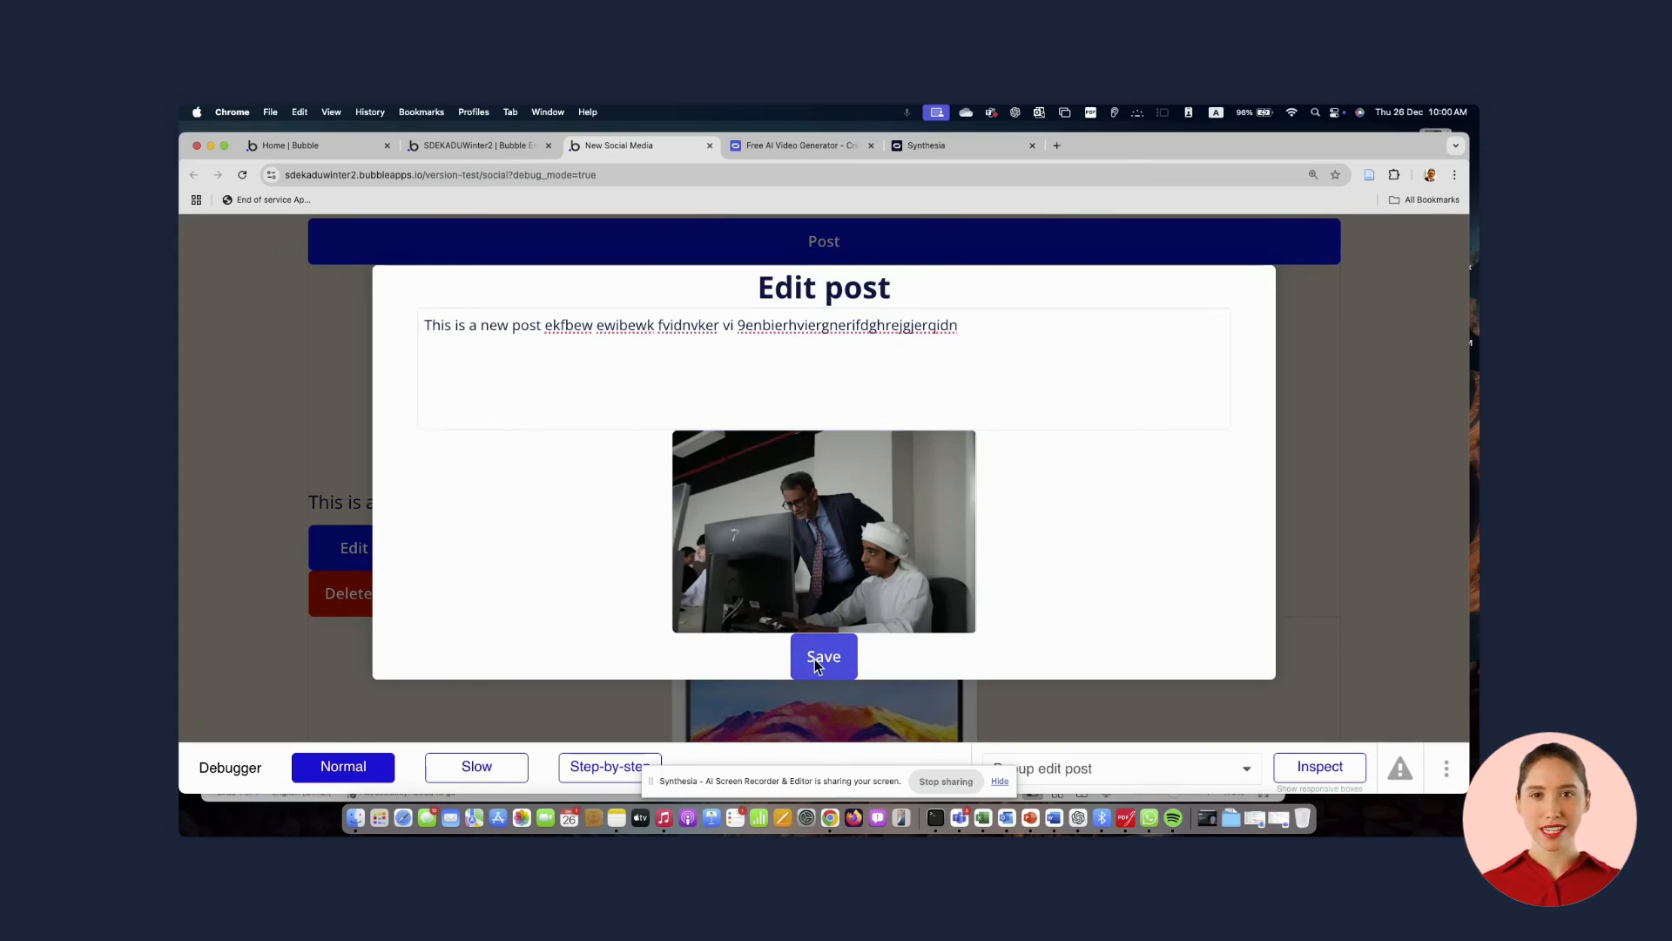
left_click(983, 360)
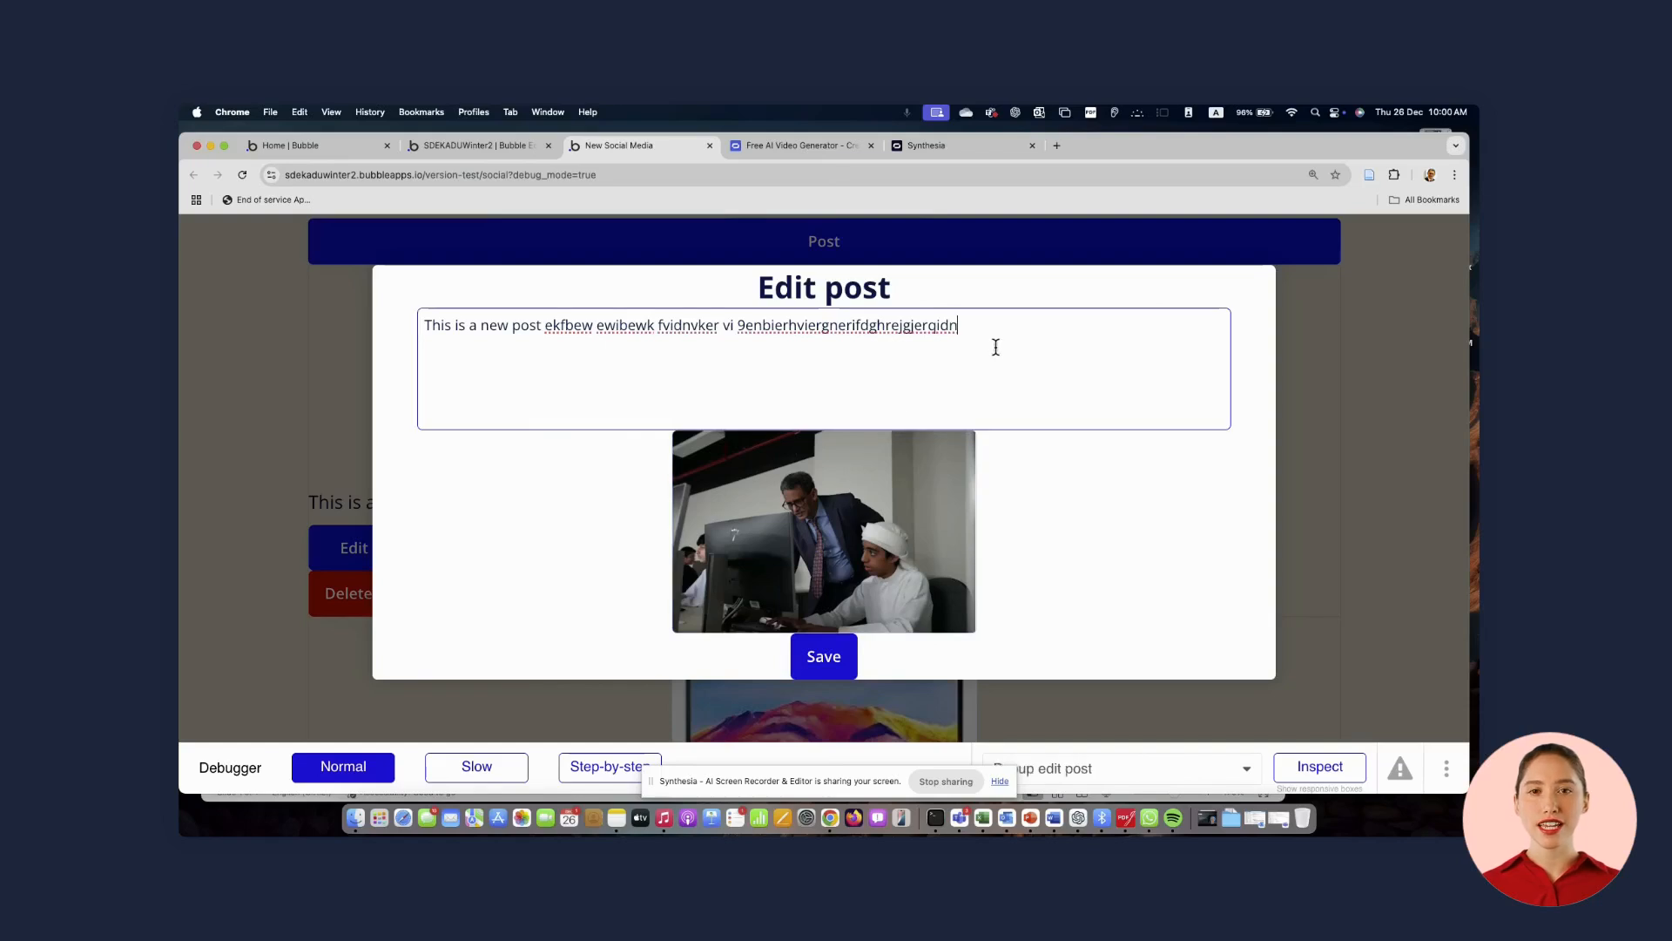
type("jkasvcuj asc")
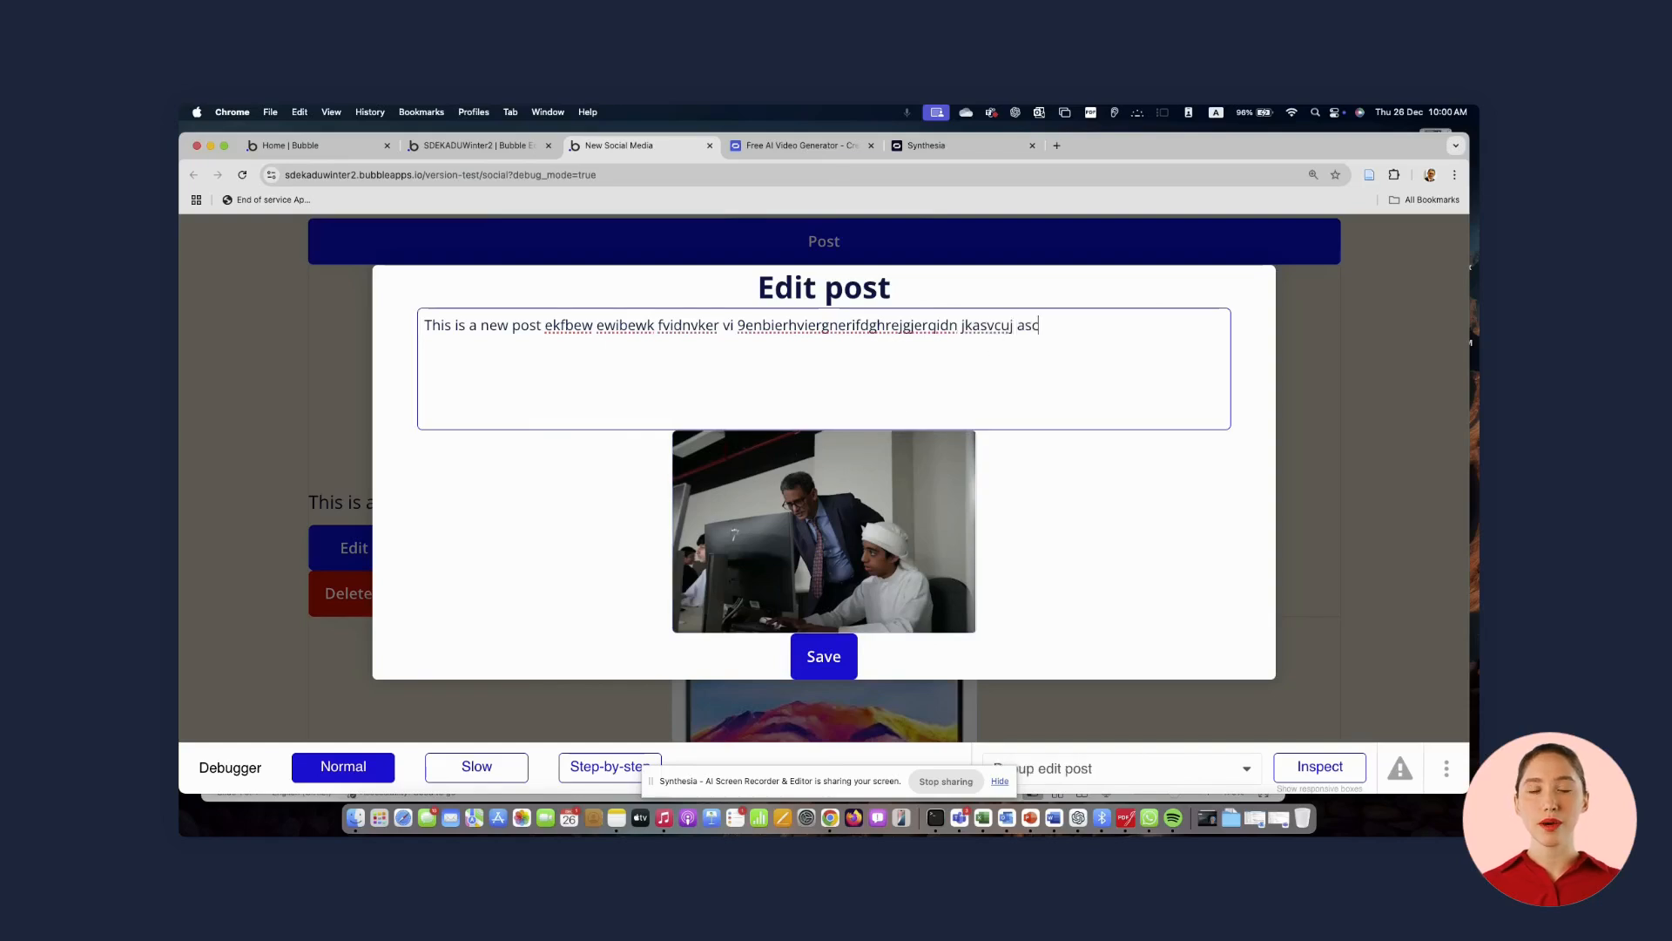
left_click(825, 660)
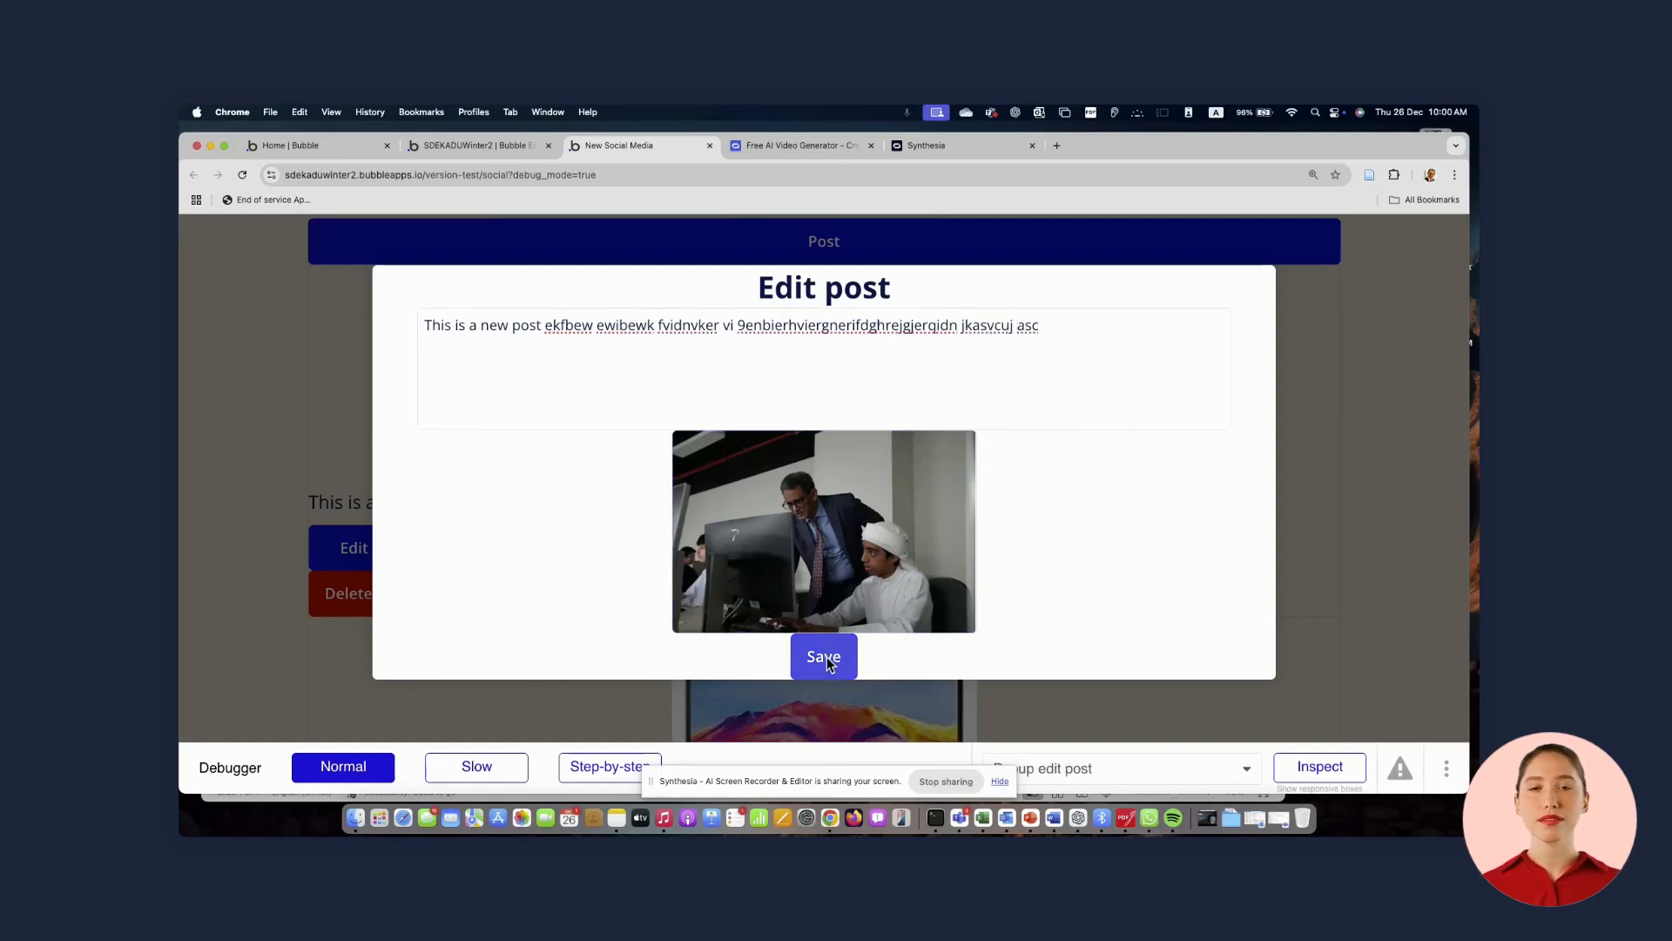
left_click(821, 663)
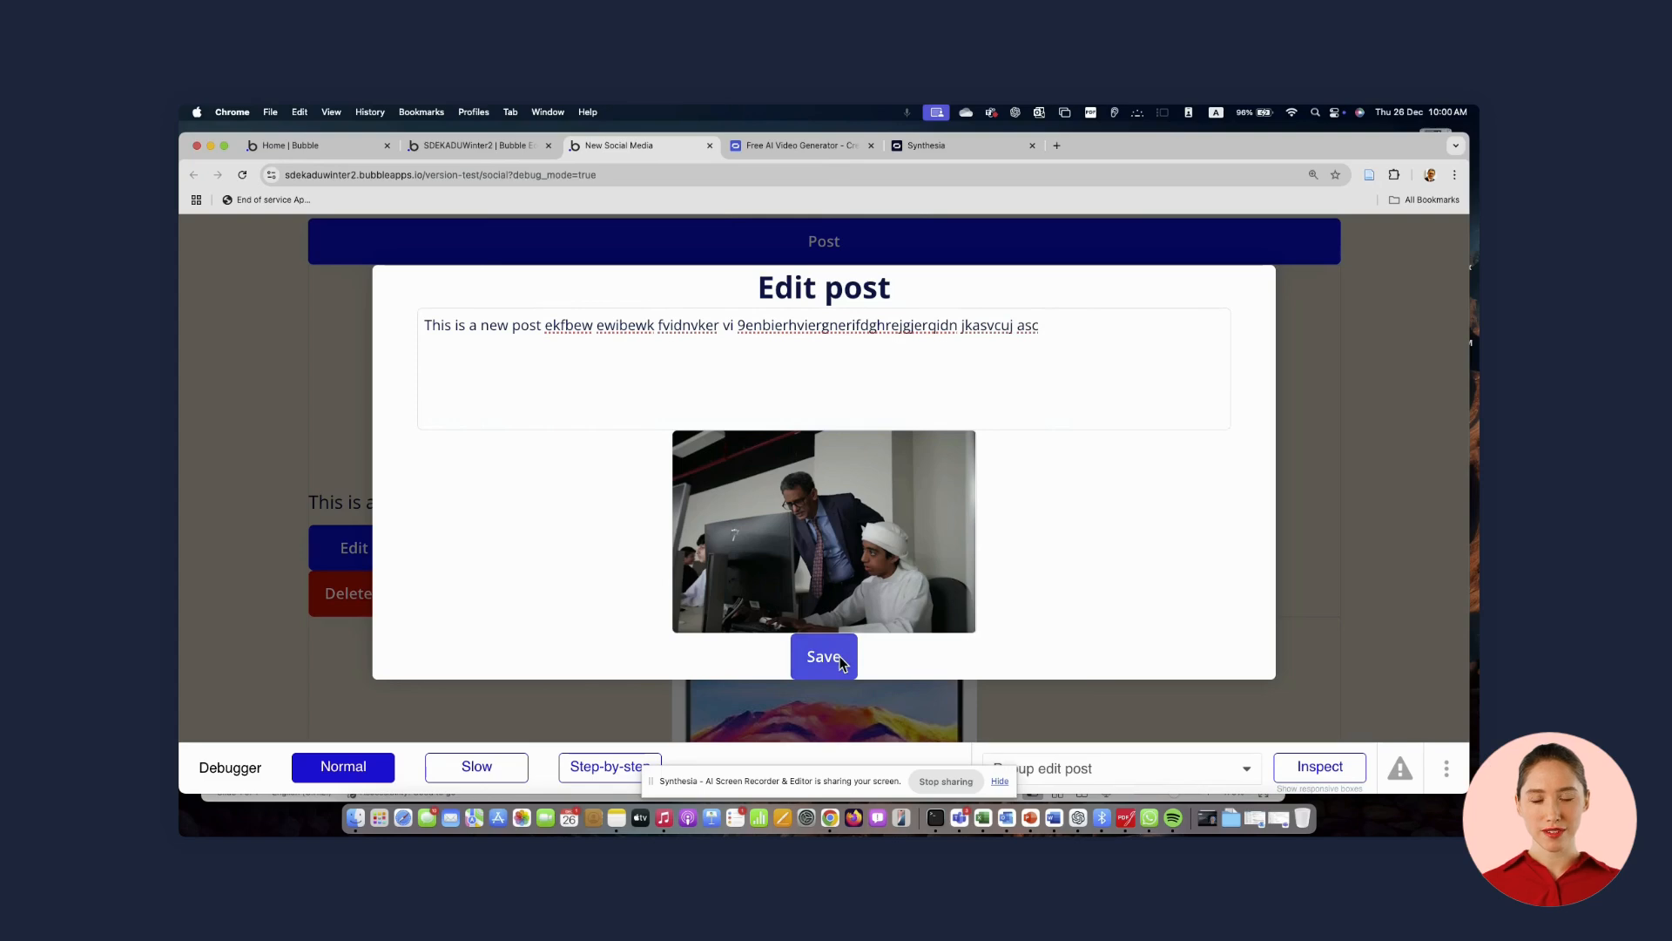
In the editor, set the Edit post popup's Save button top and bottom margins to 10 px
left_click(488, 146)
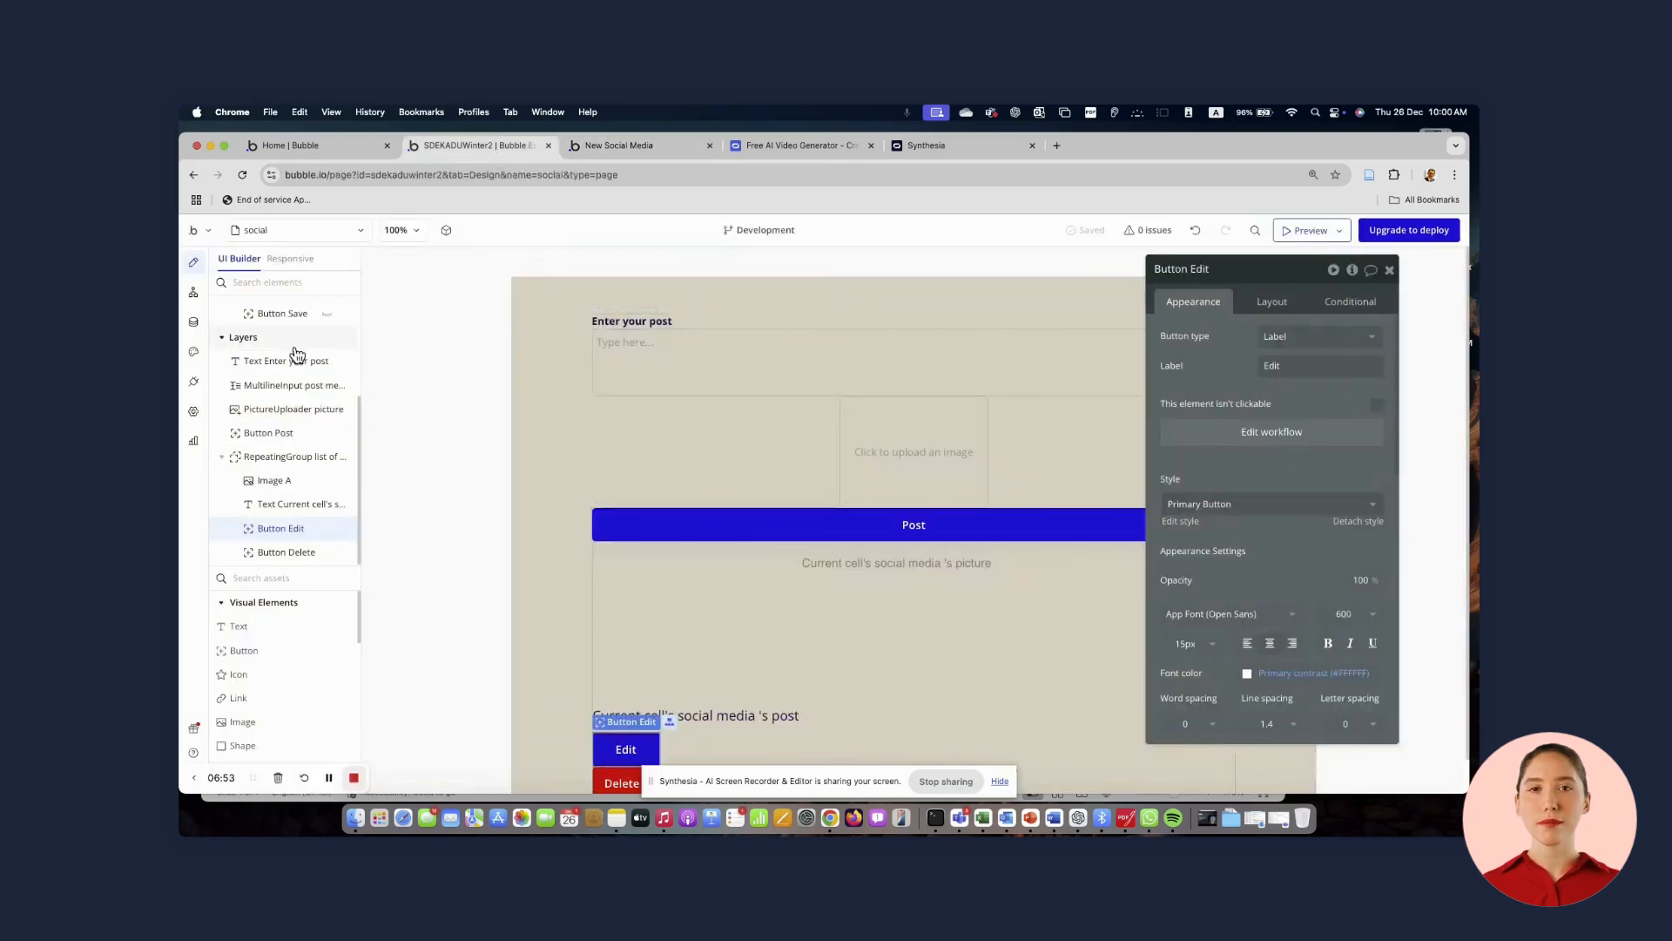
scroll(297, 352, "up", 3)
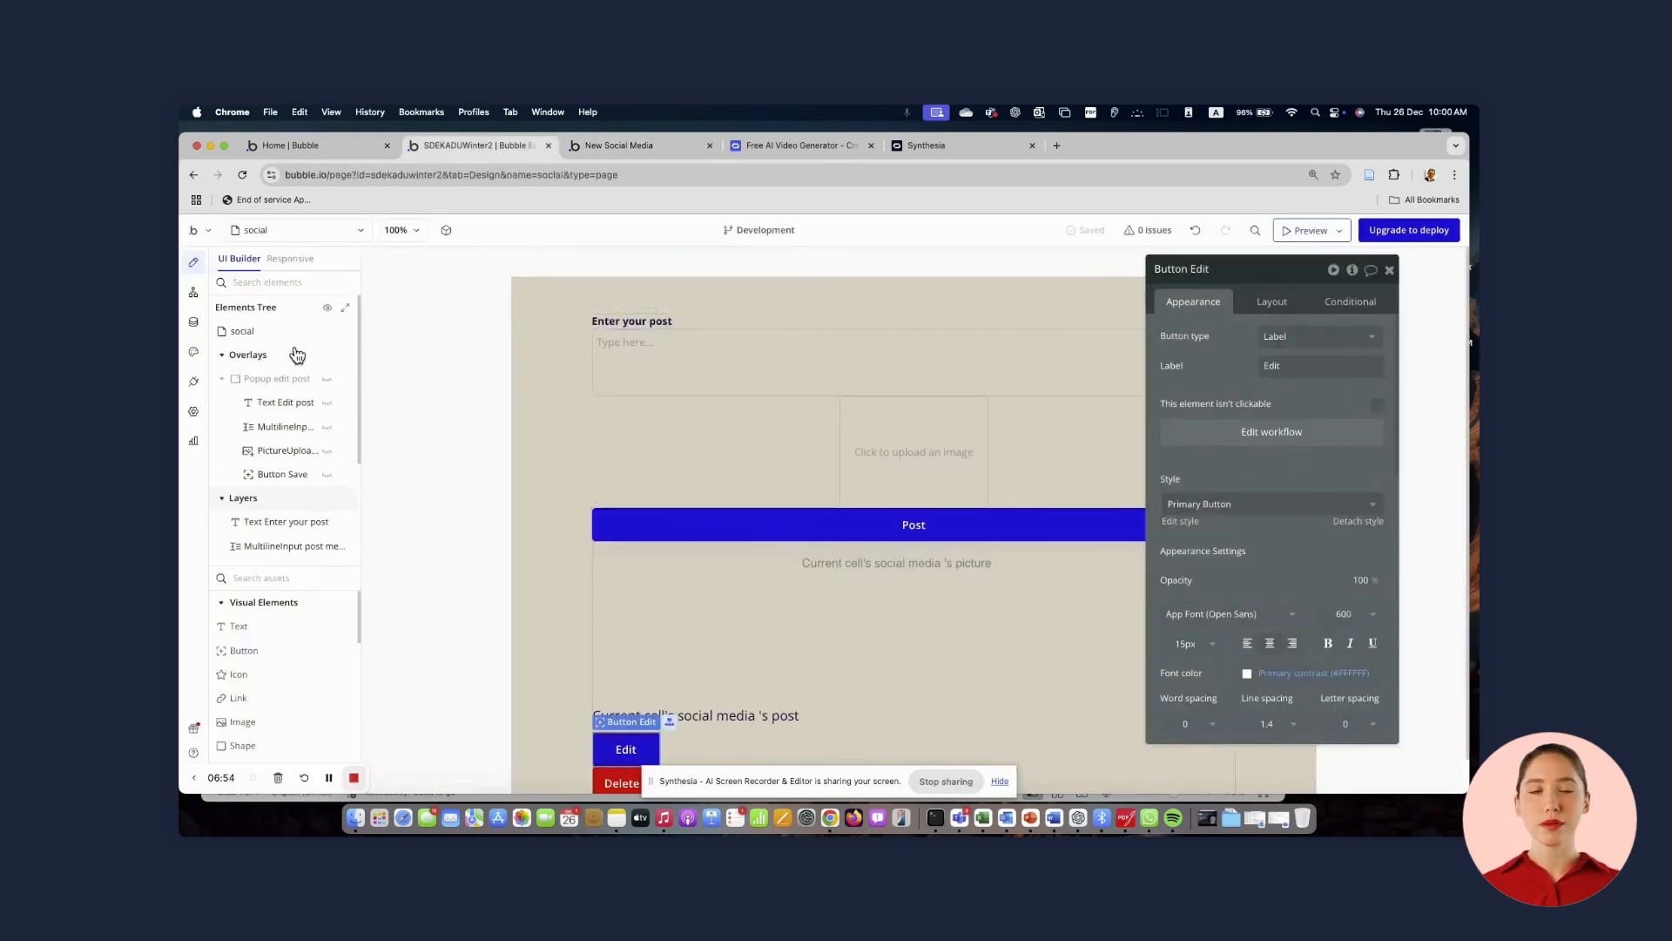
left_click(328, 385)
left_click(922, 577)
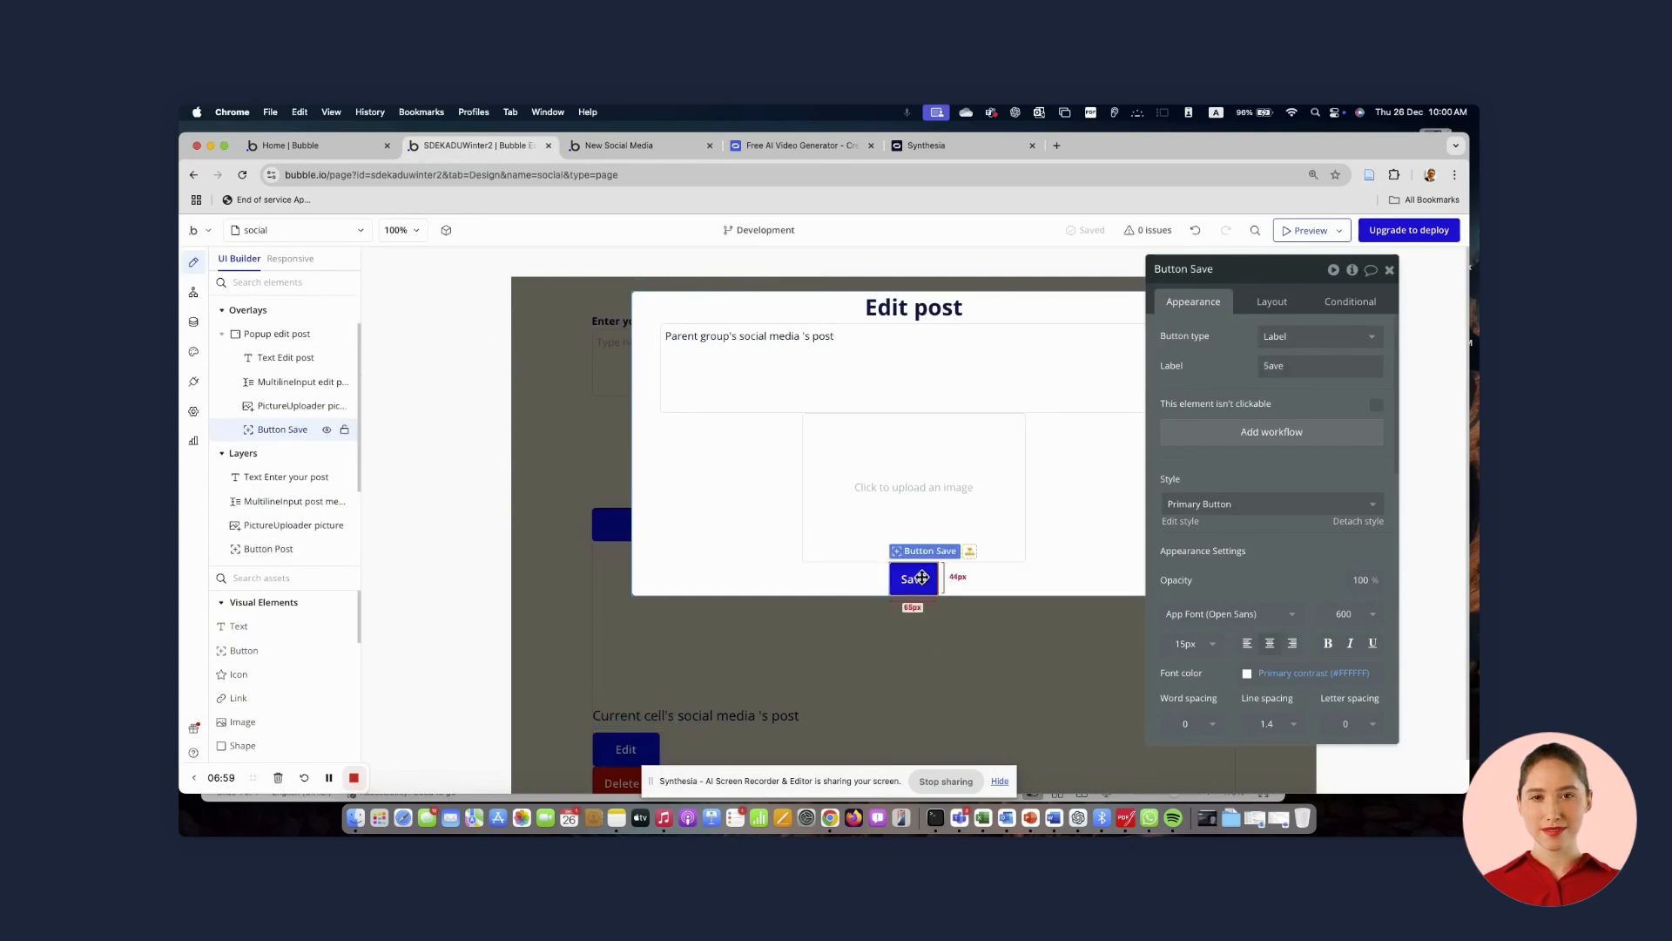
left_click(1272, 301)
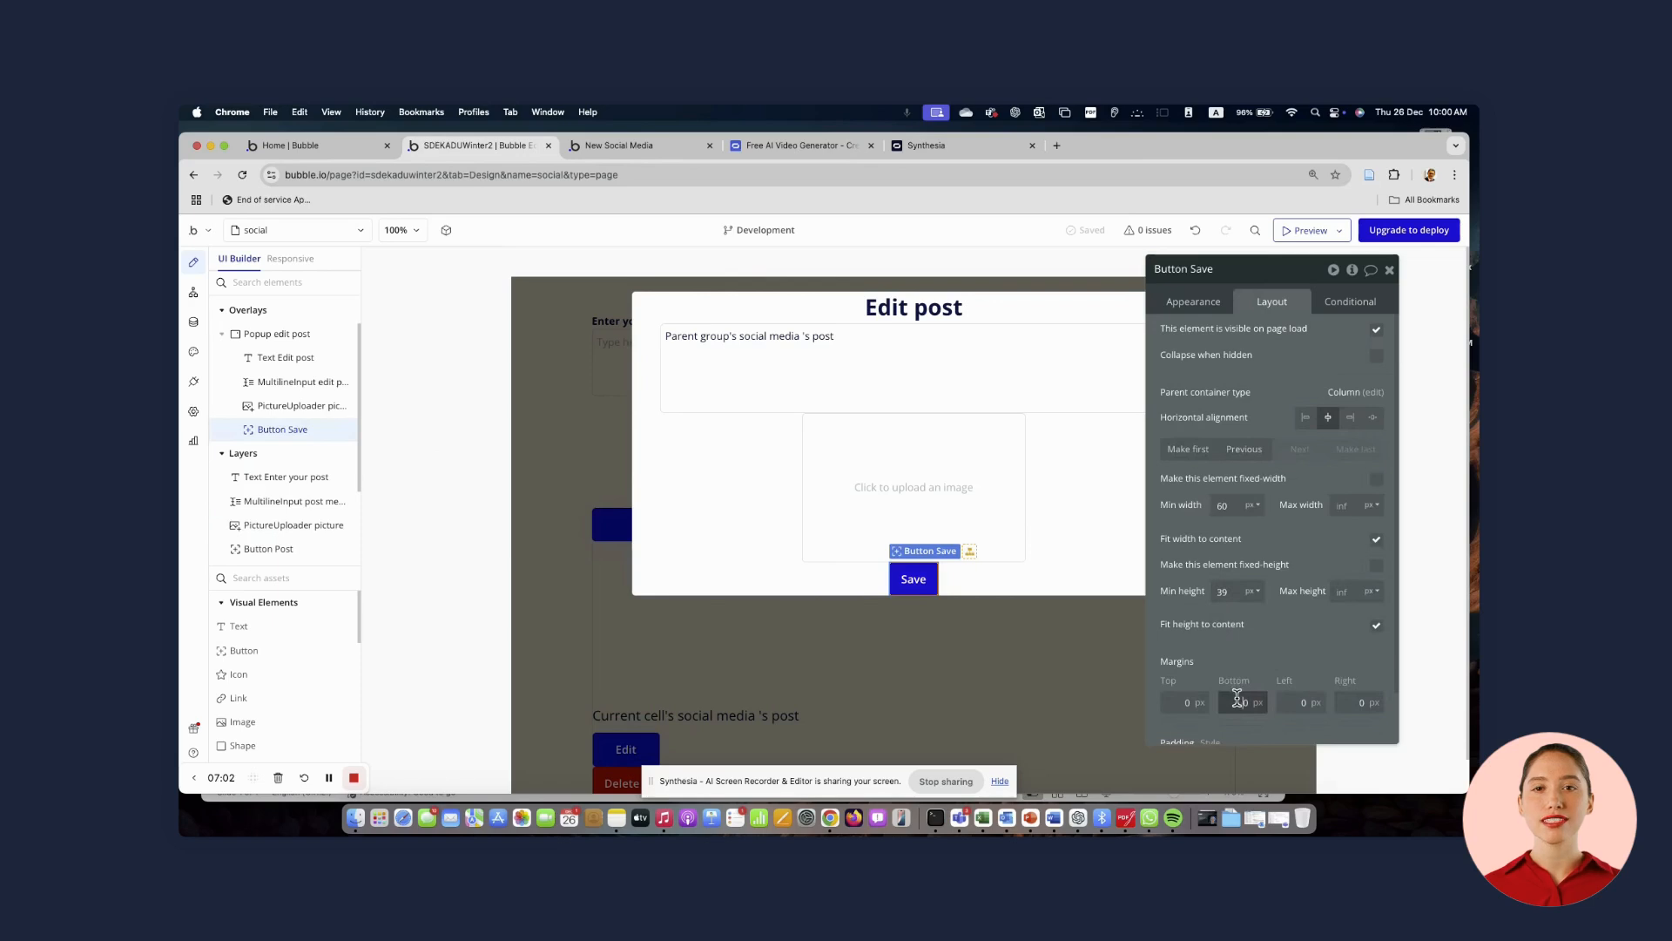
left_click(1237, 699)
type("1")
left_click(1171, 700)
type("1")
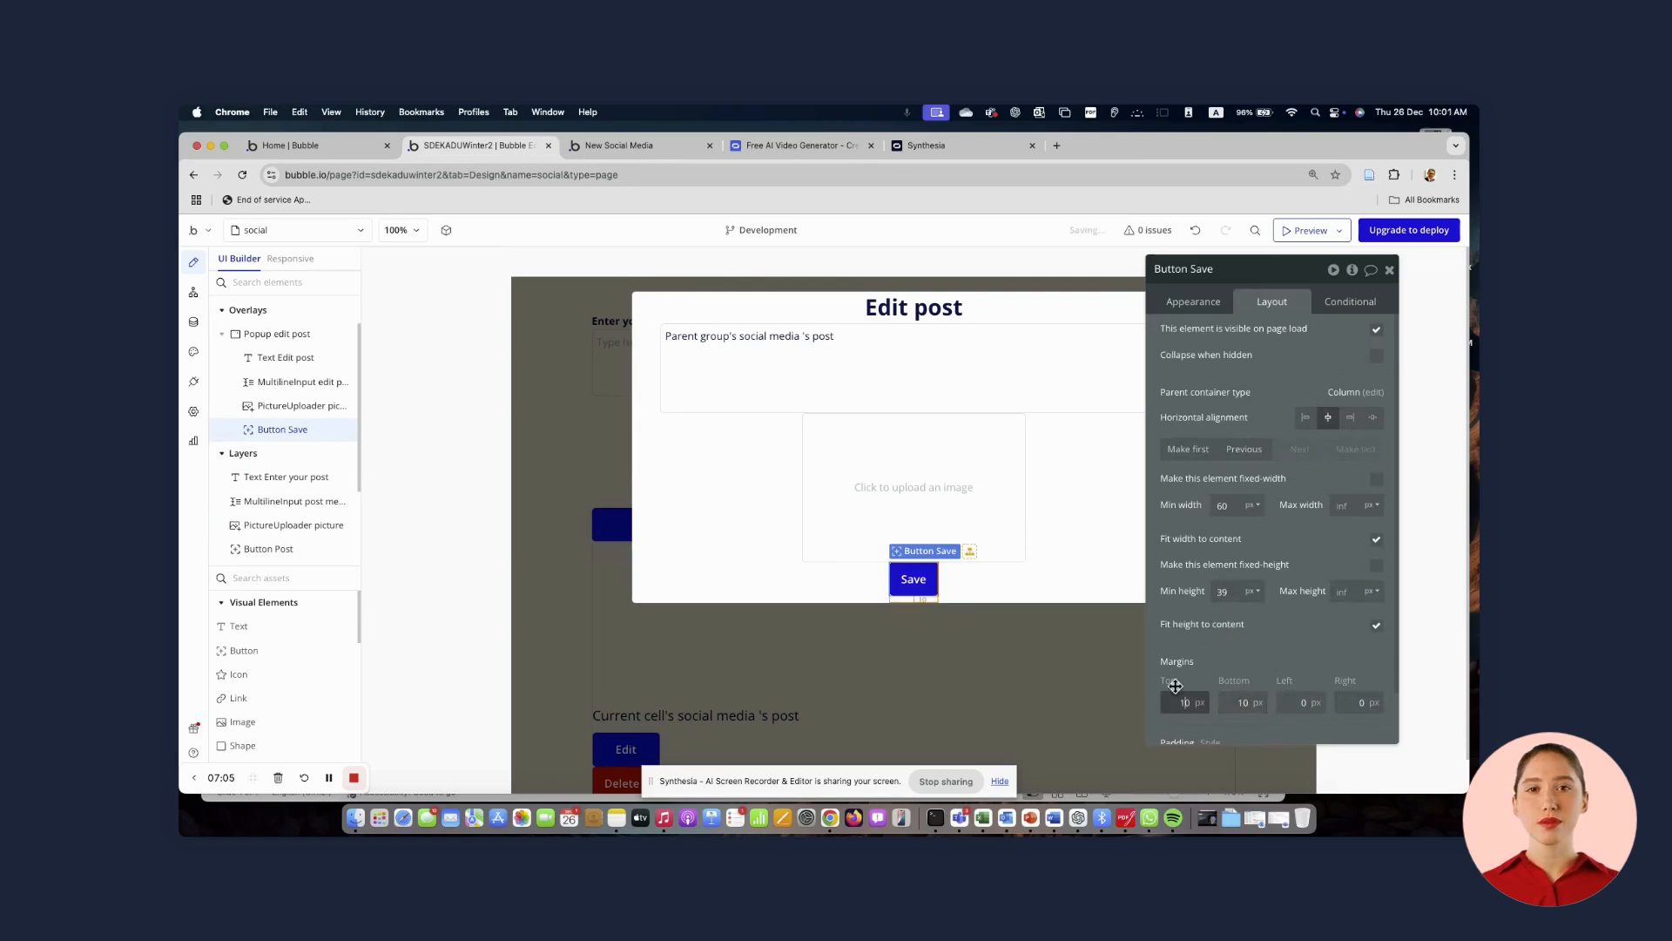
left_click(1244, 658)
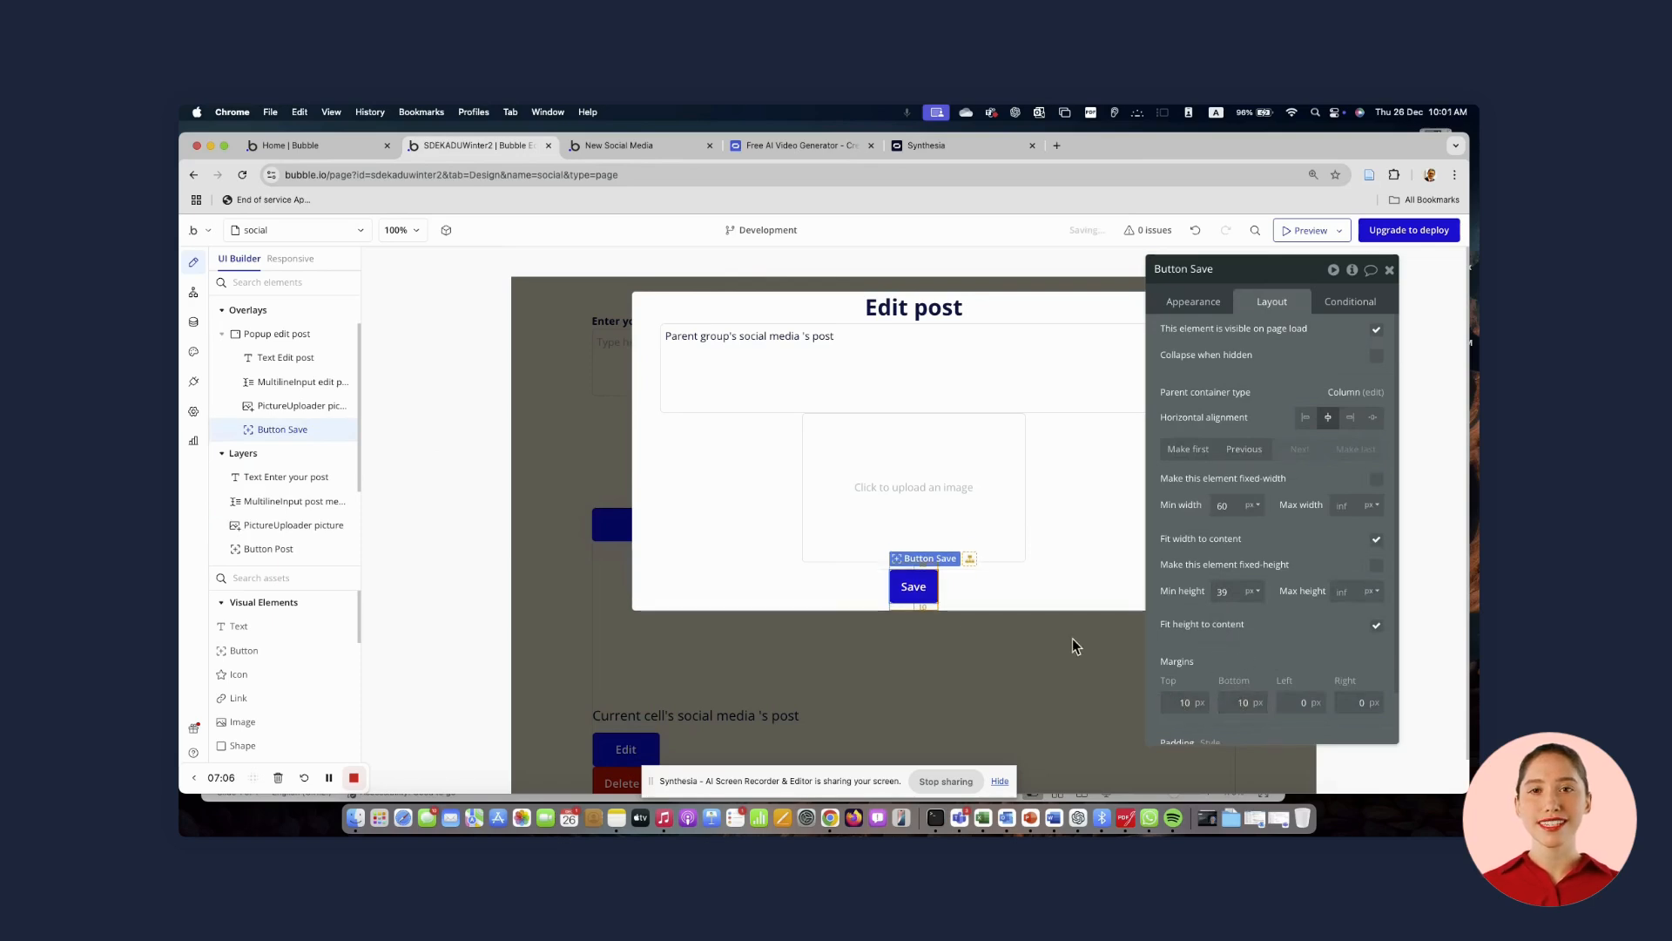
Create a Save button workflow with a Make changes to thing action on Popup edit post's social media
left_click(1190, 301)
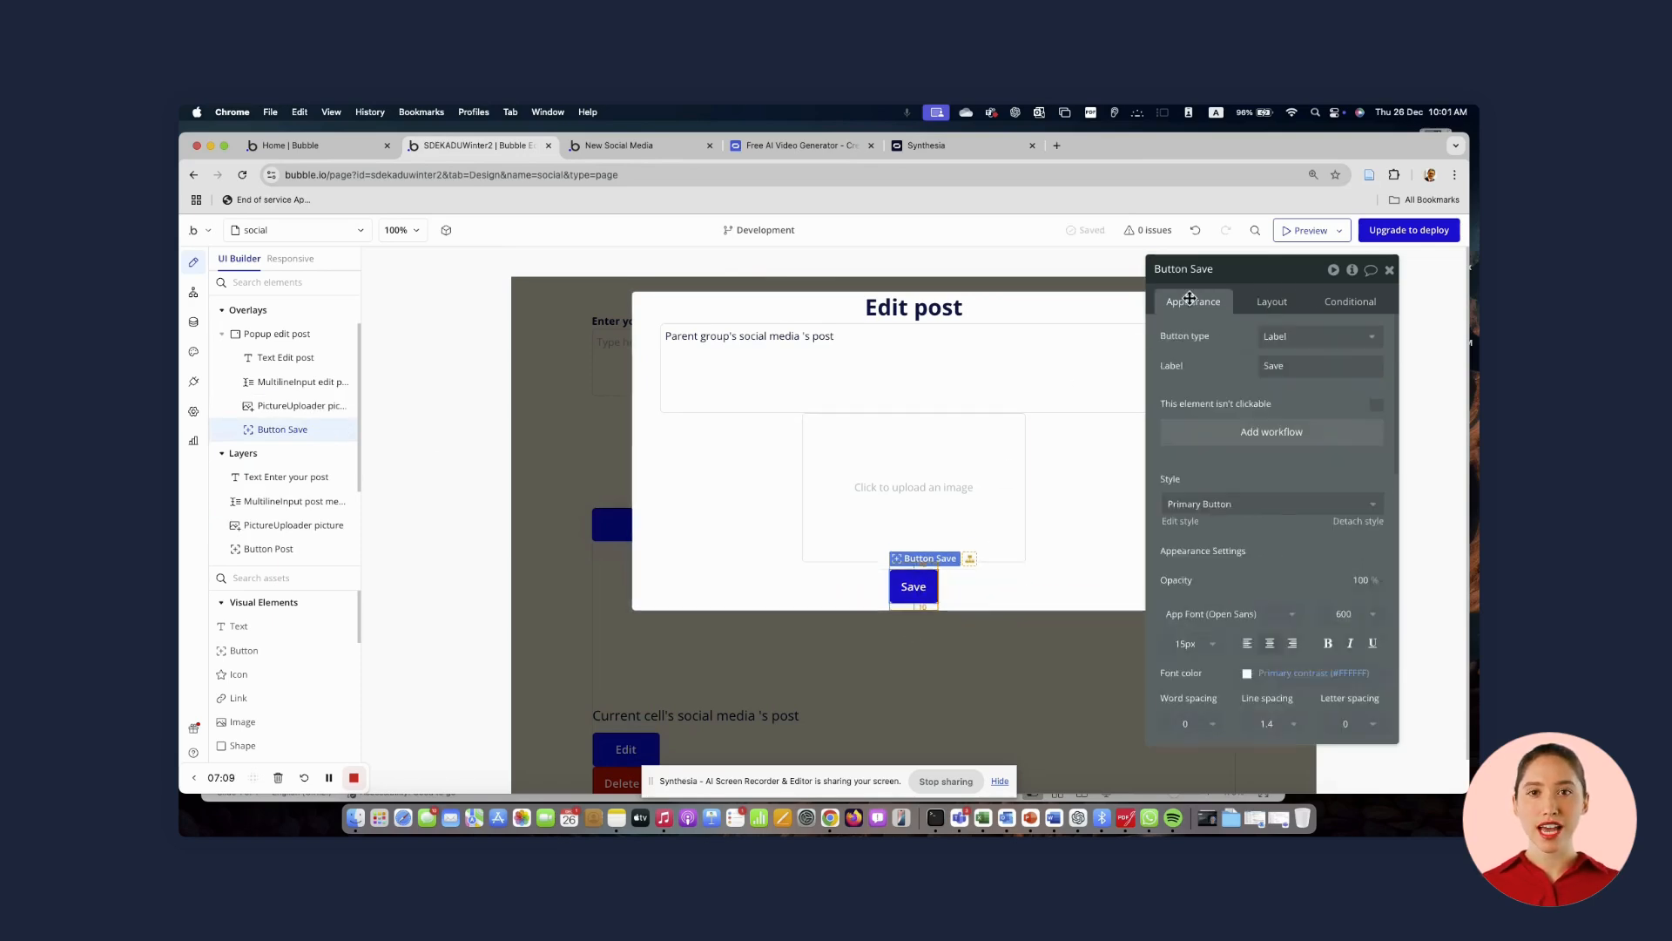
left_click(1279, 440)
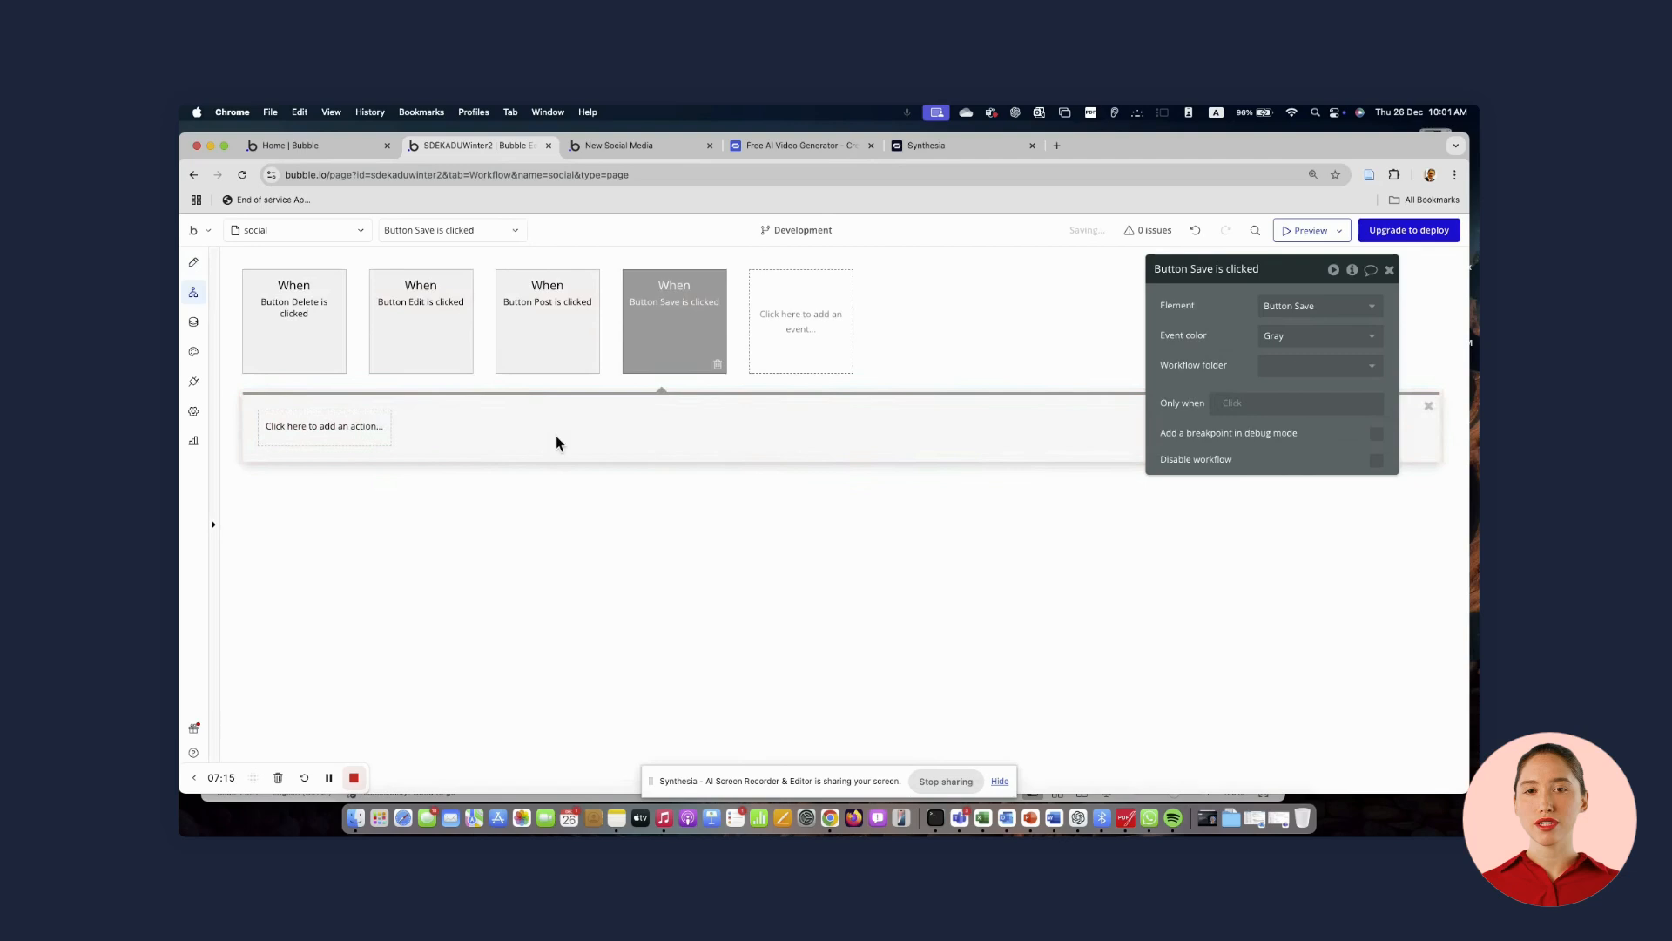
left_click(298, 433)
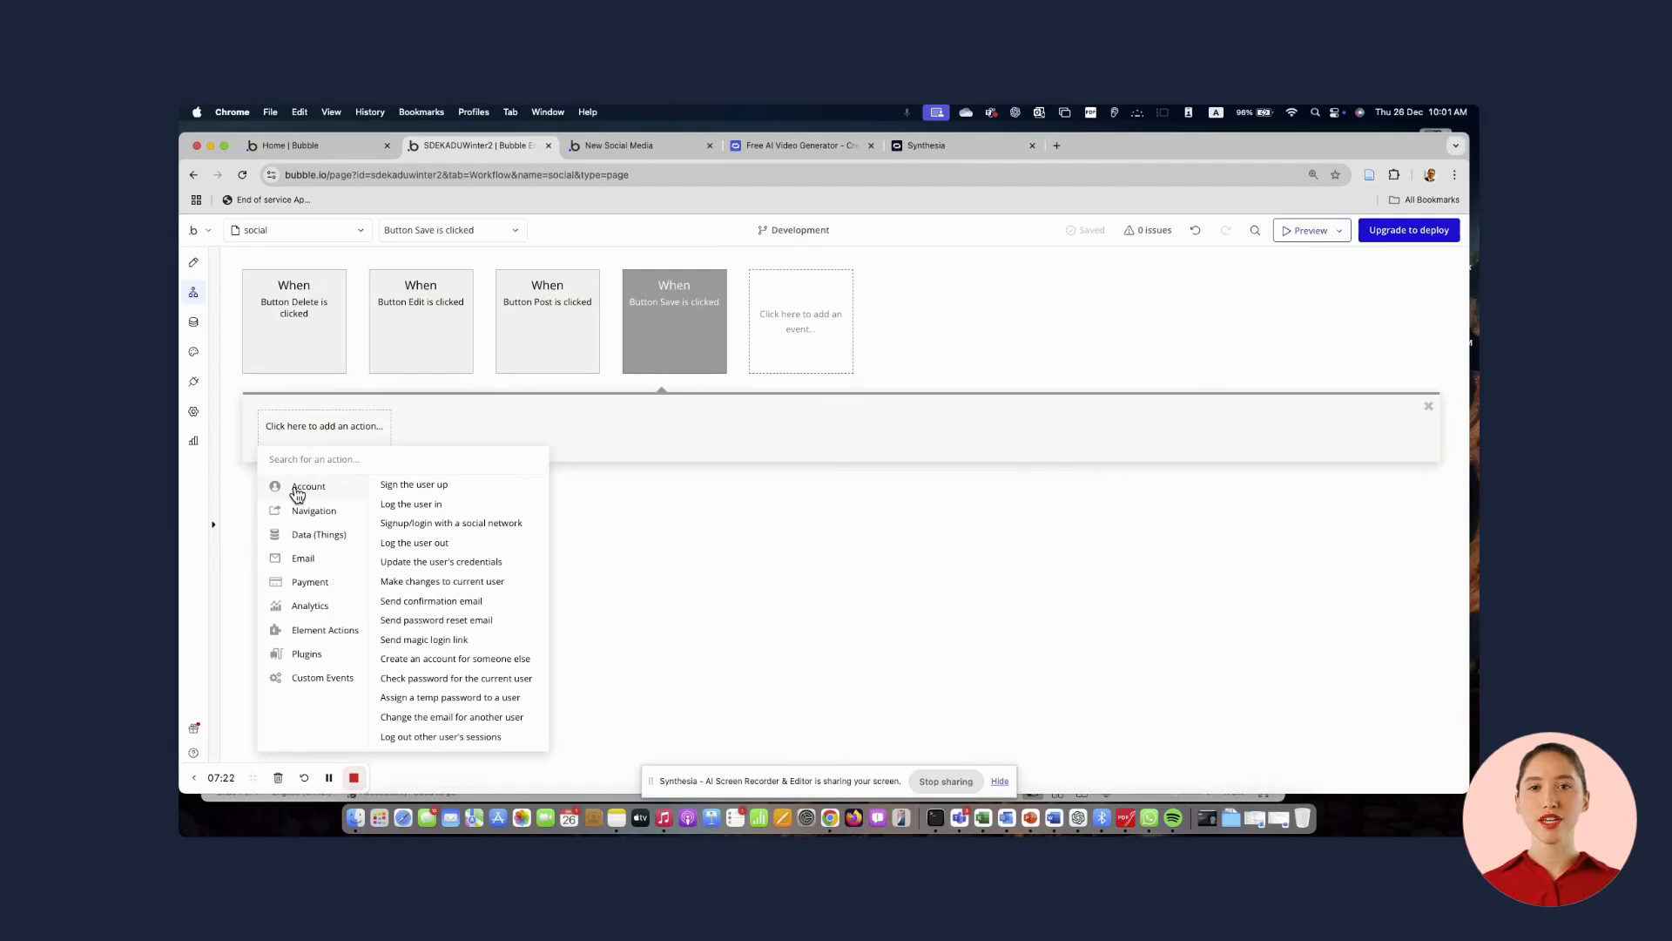
mouse_move(303, 541)
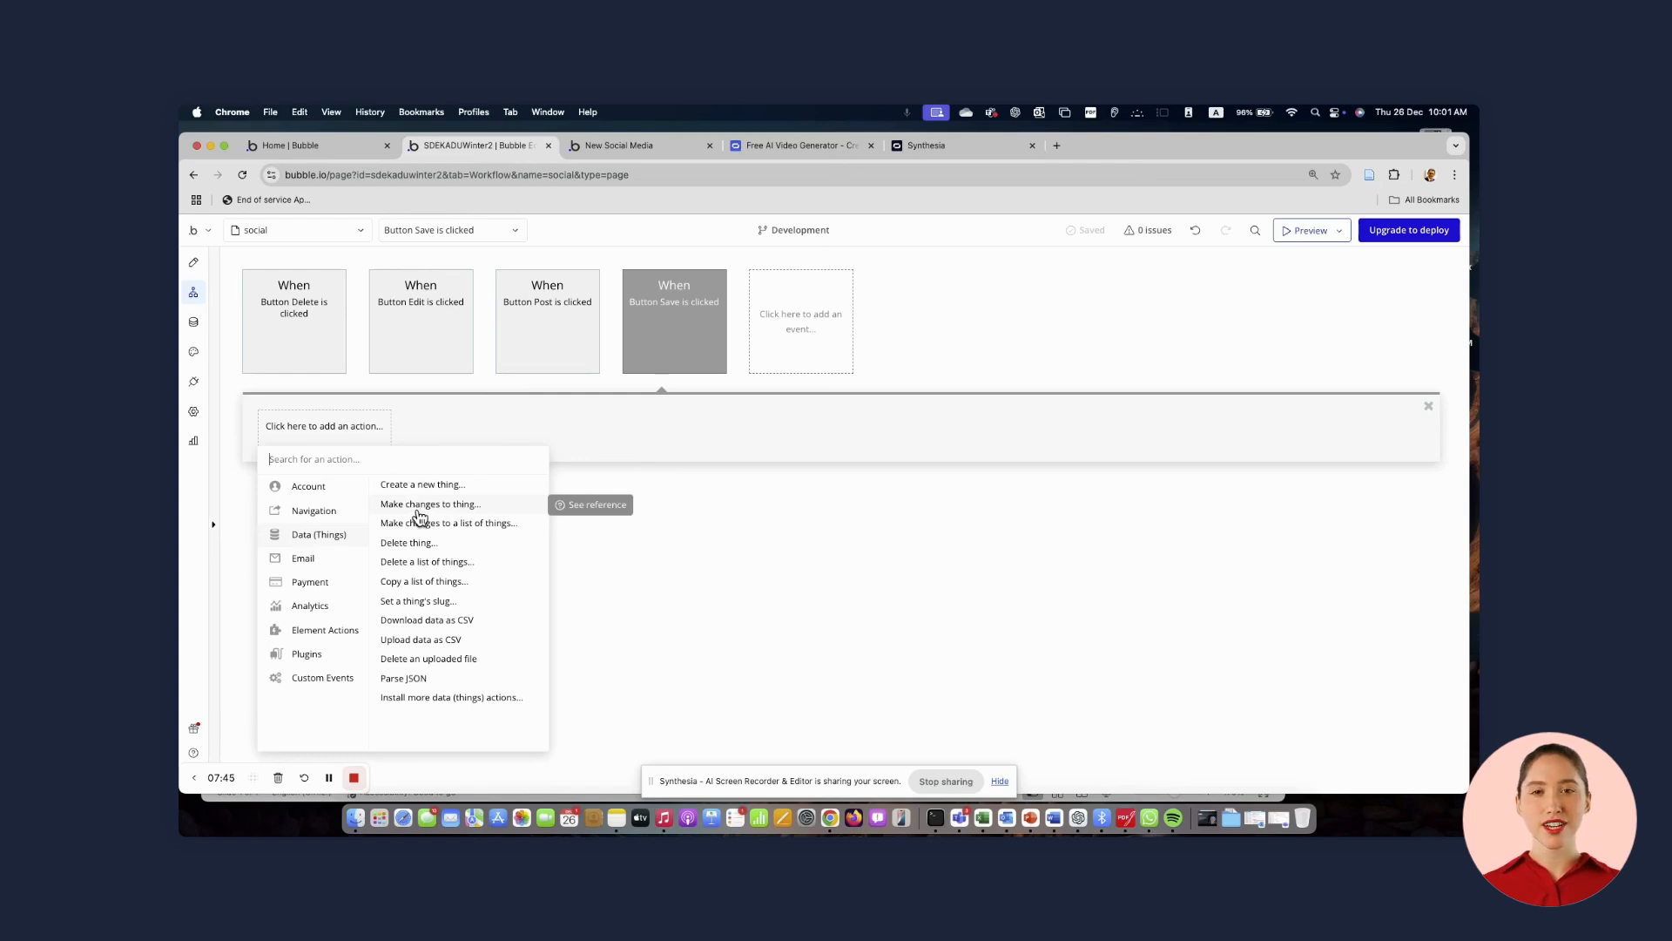
left_click(412, 509)
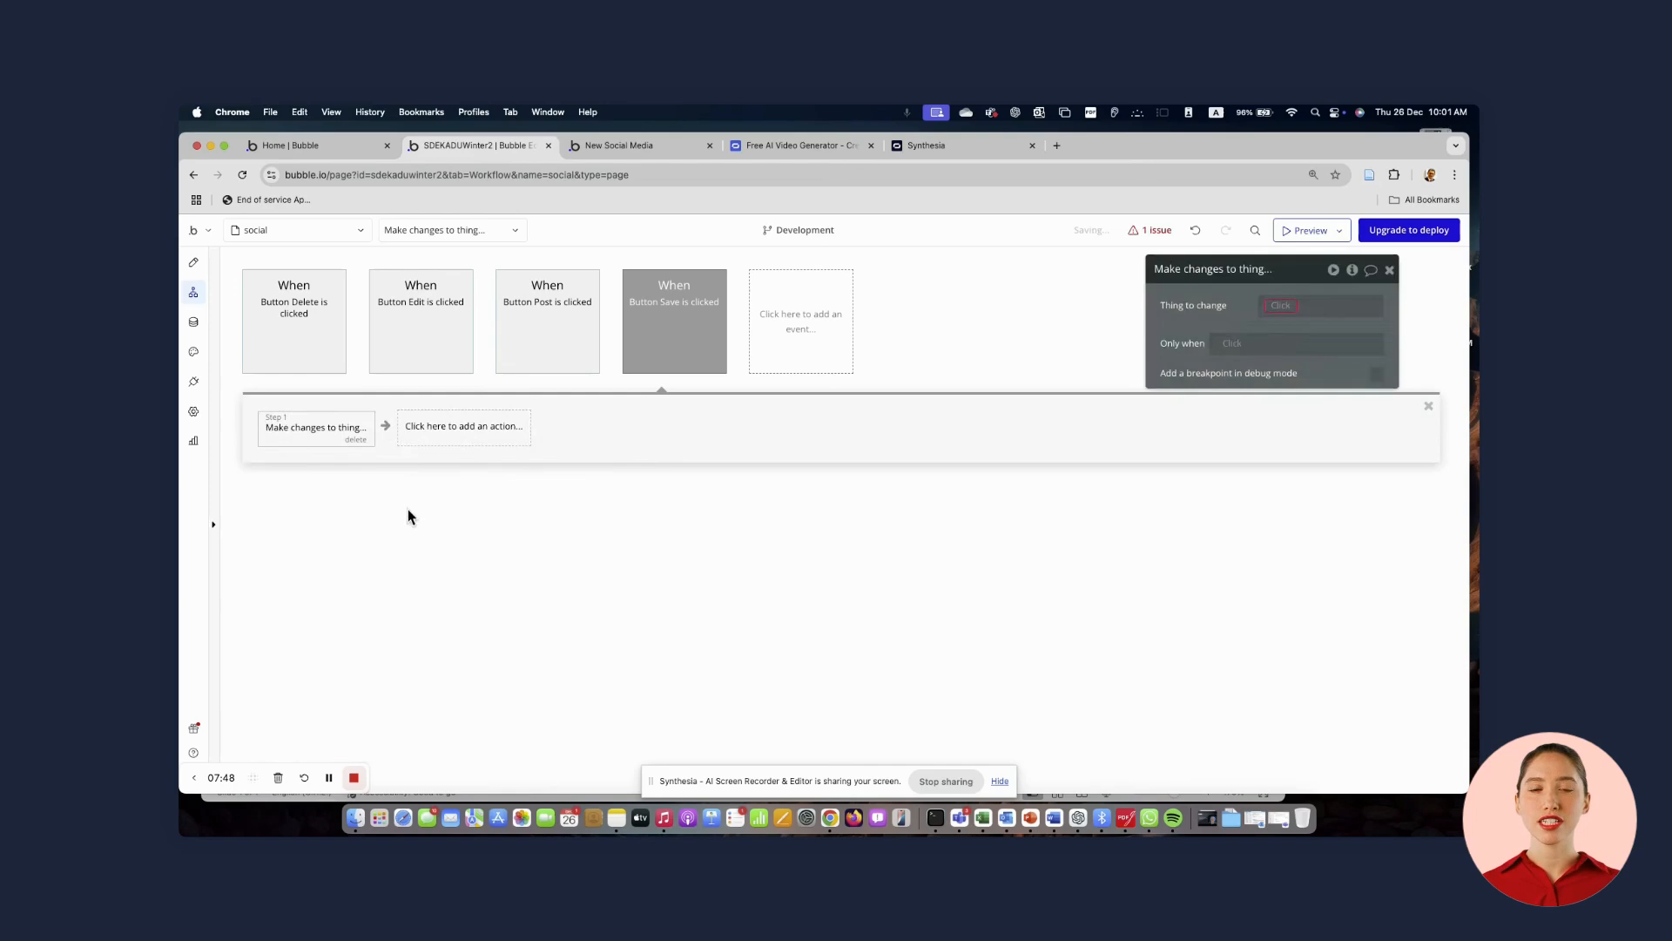
left_click(1276, 306)
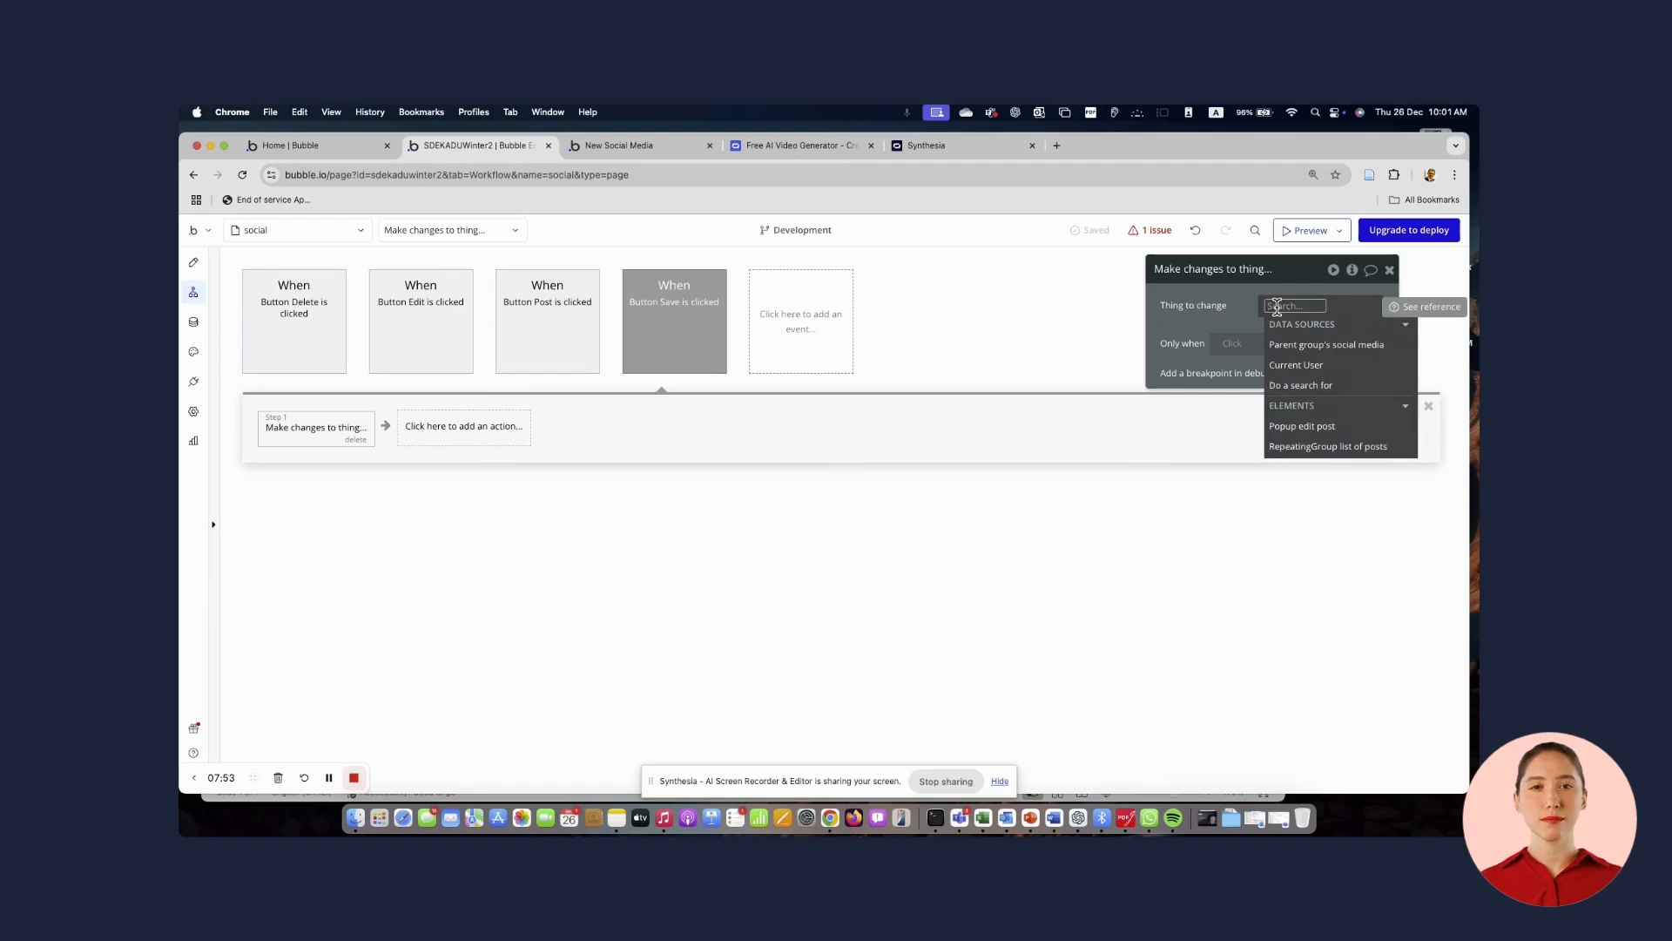
left_click(1303, 429)
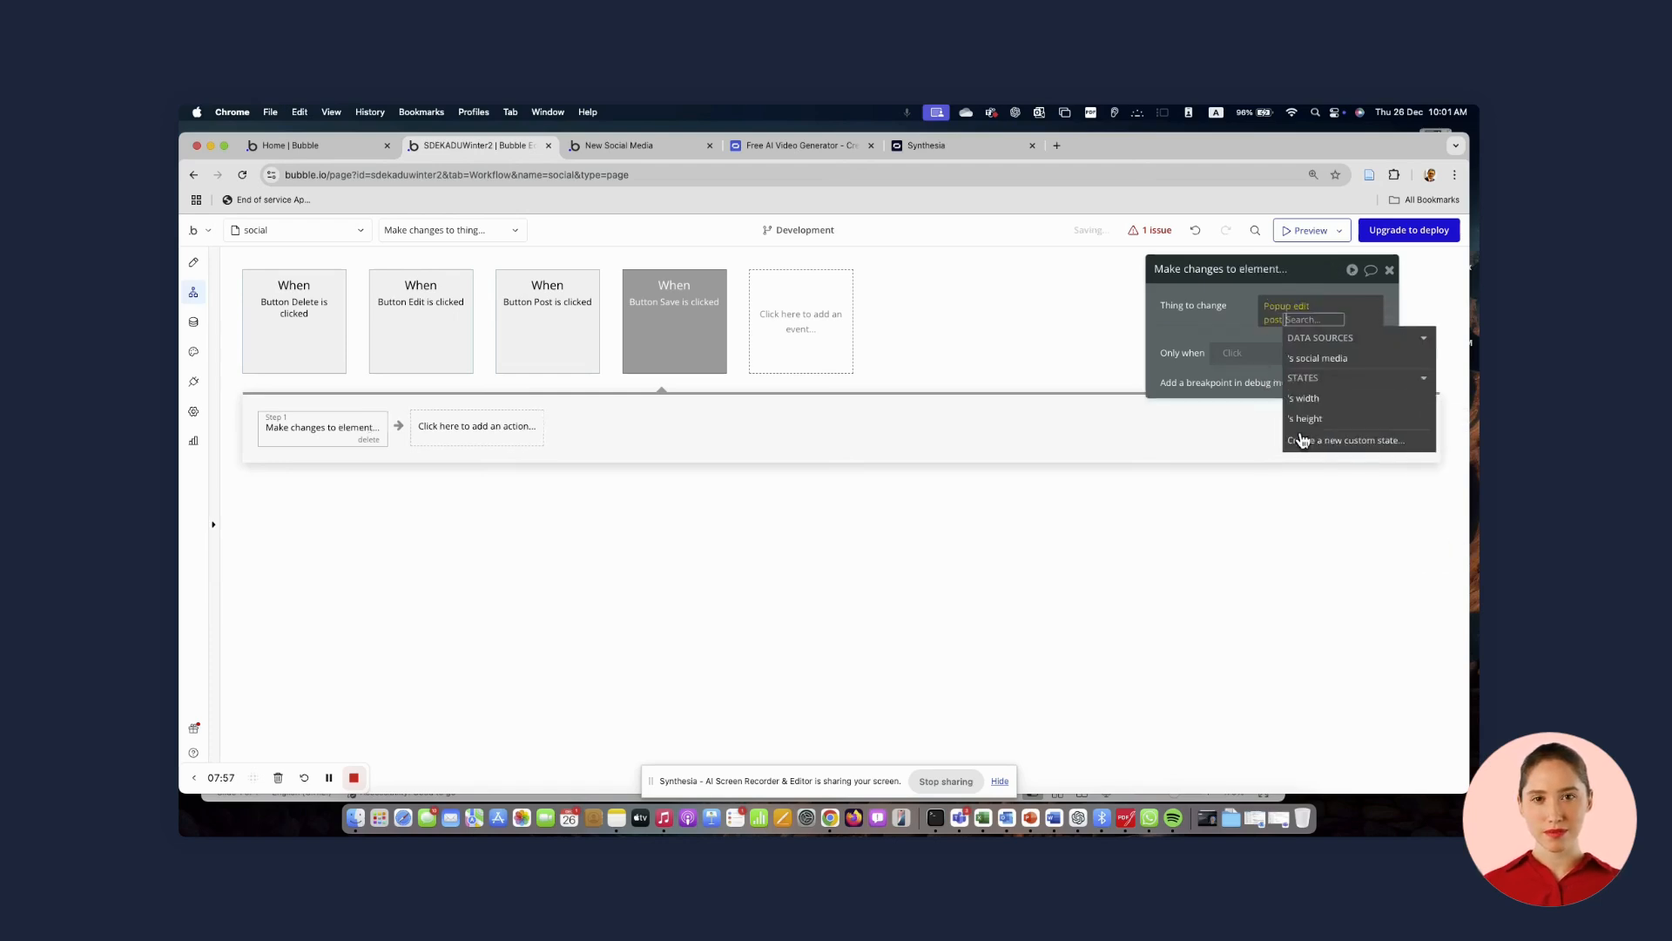
left_click(1317, 360)
left_click(1215, 313)
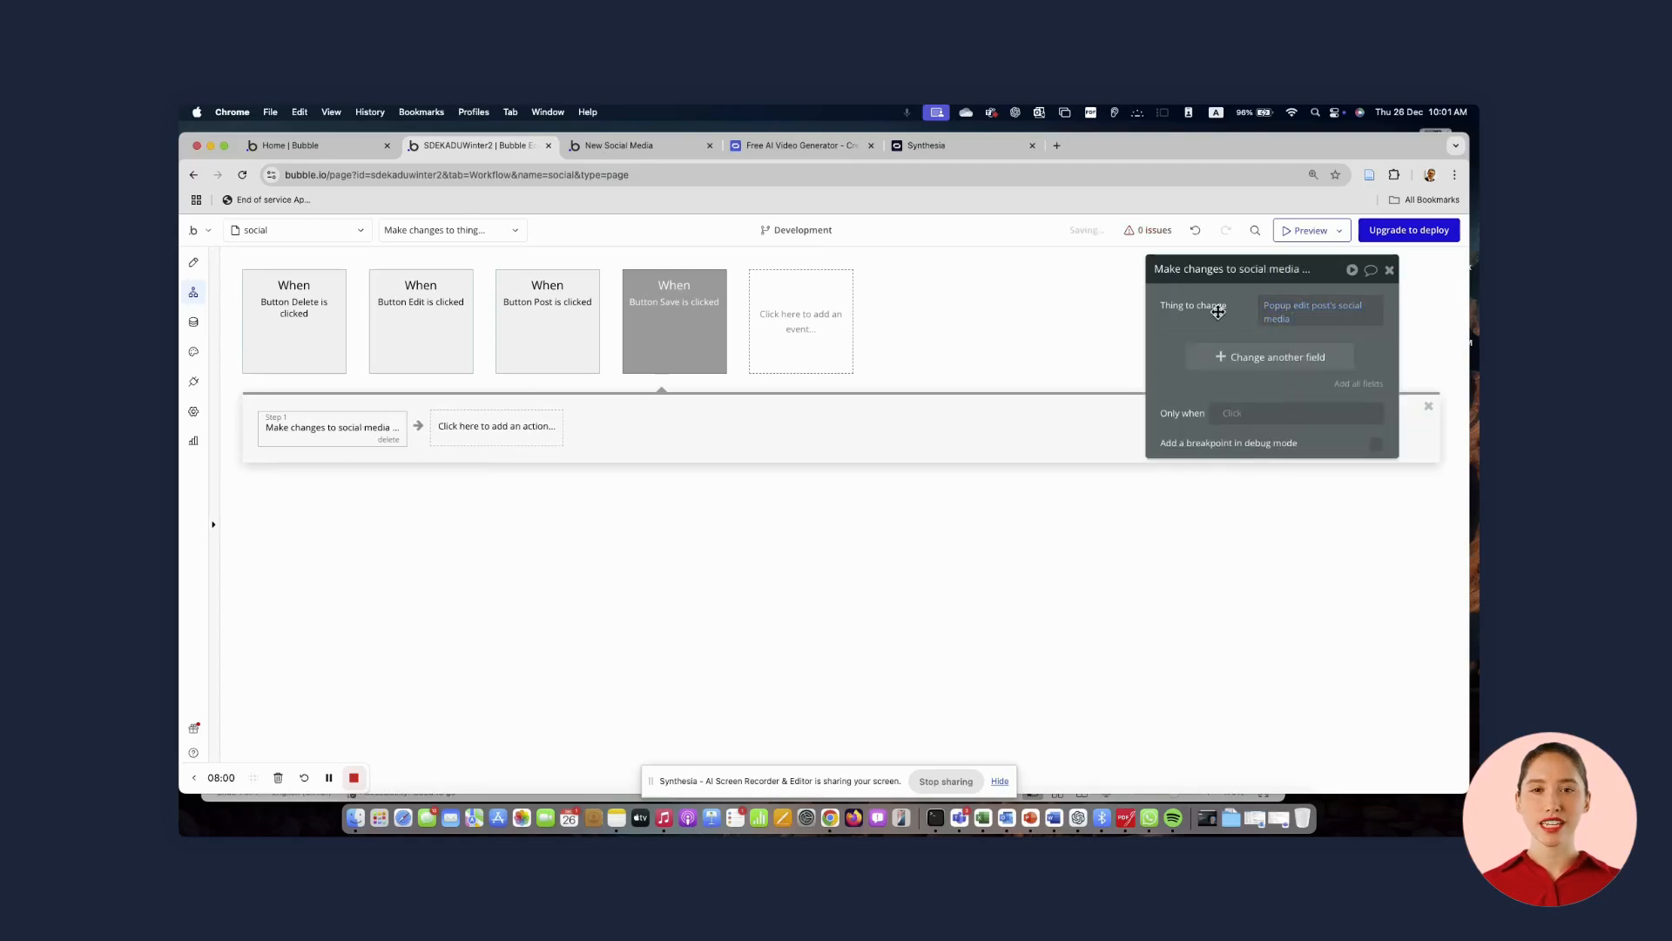
Set the picture field to change to PictureUploader pict edit post's value
left_click(1361, 391)
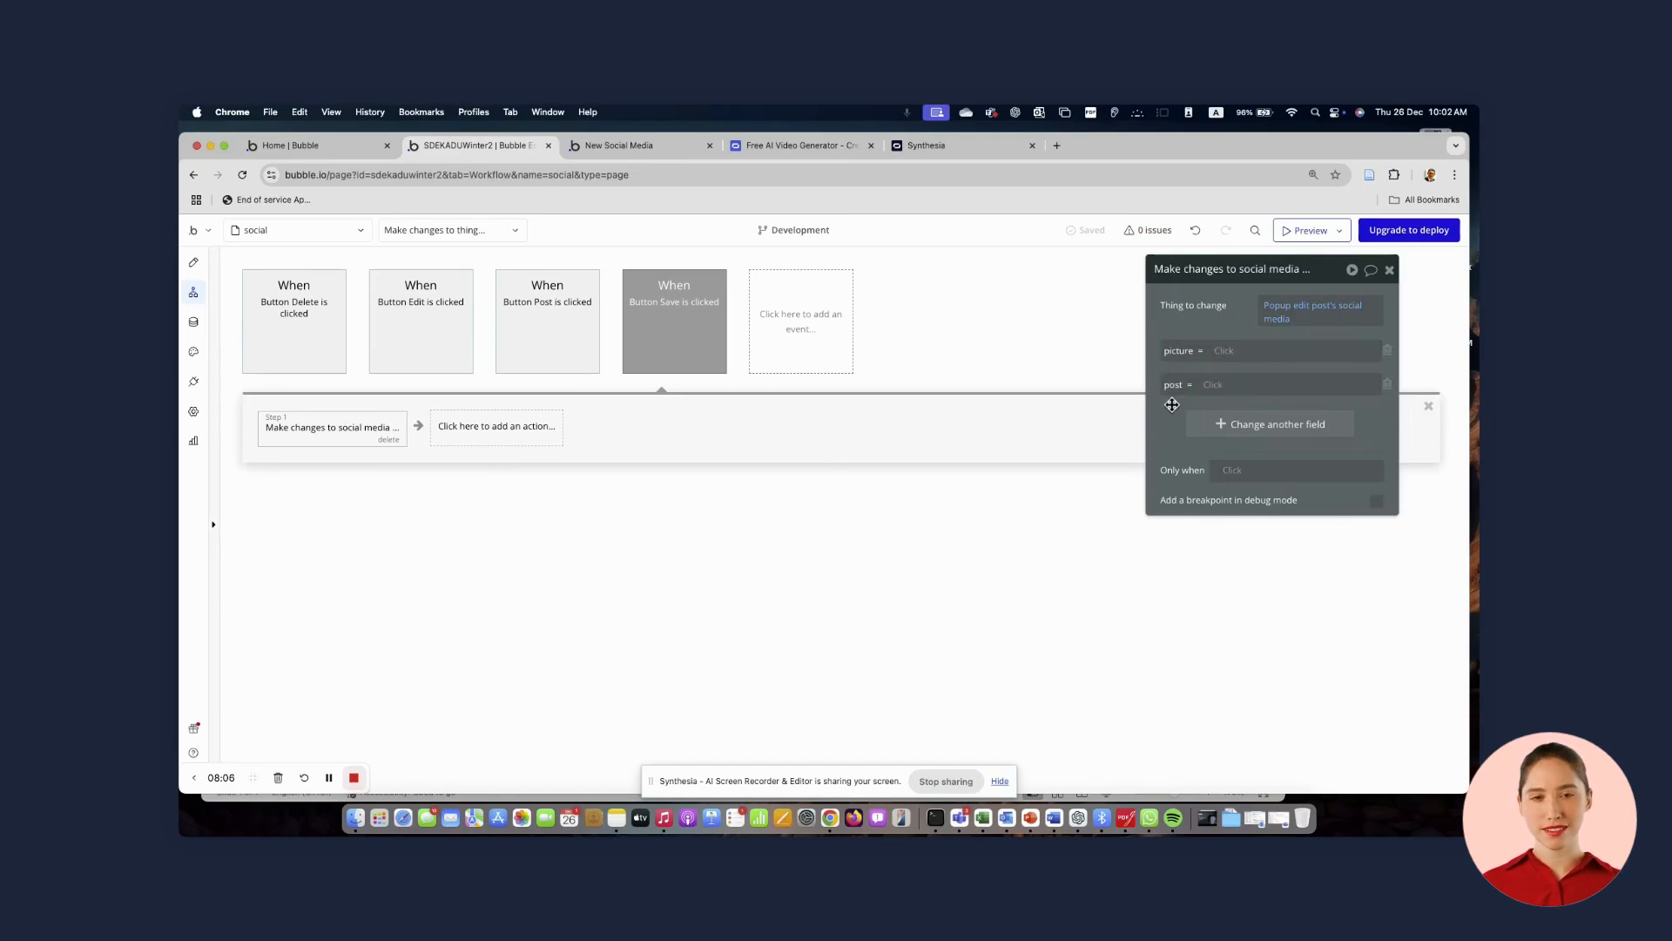
left_click(1221, 351)
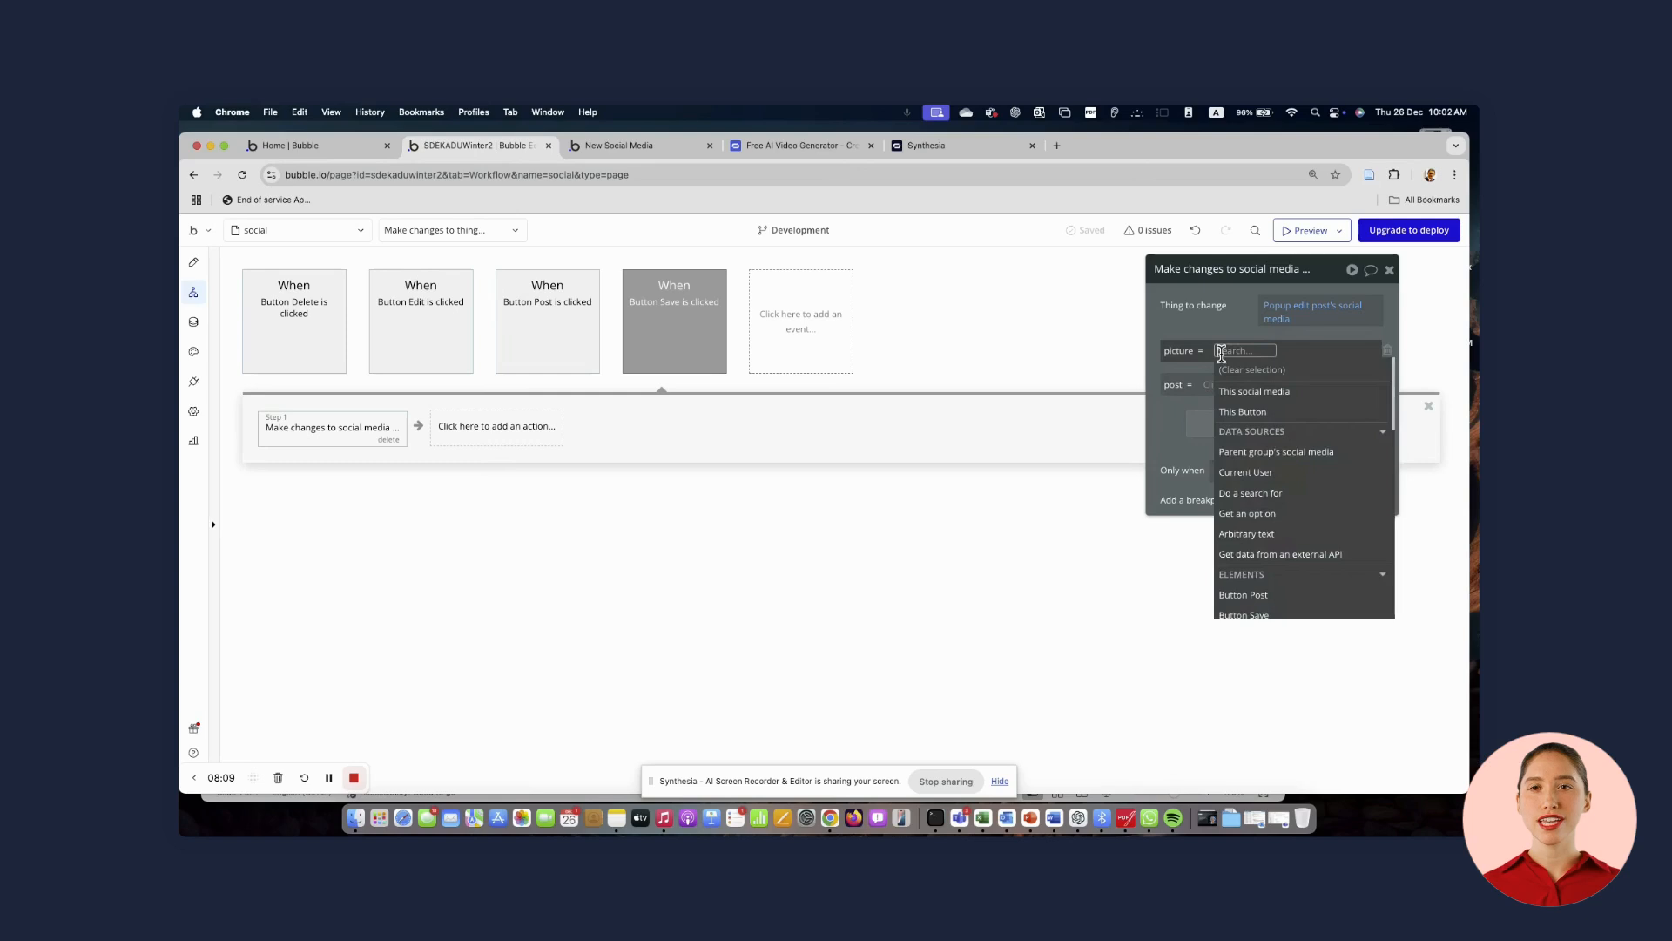
type("edit")
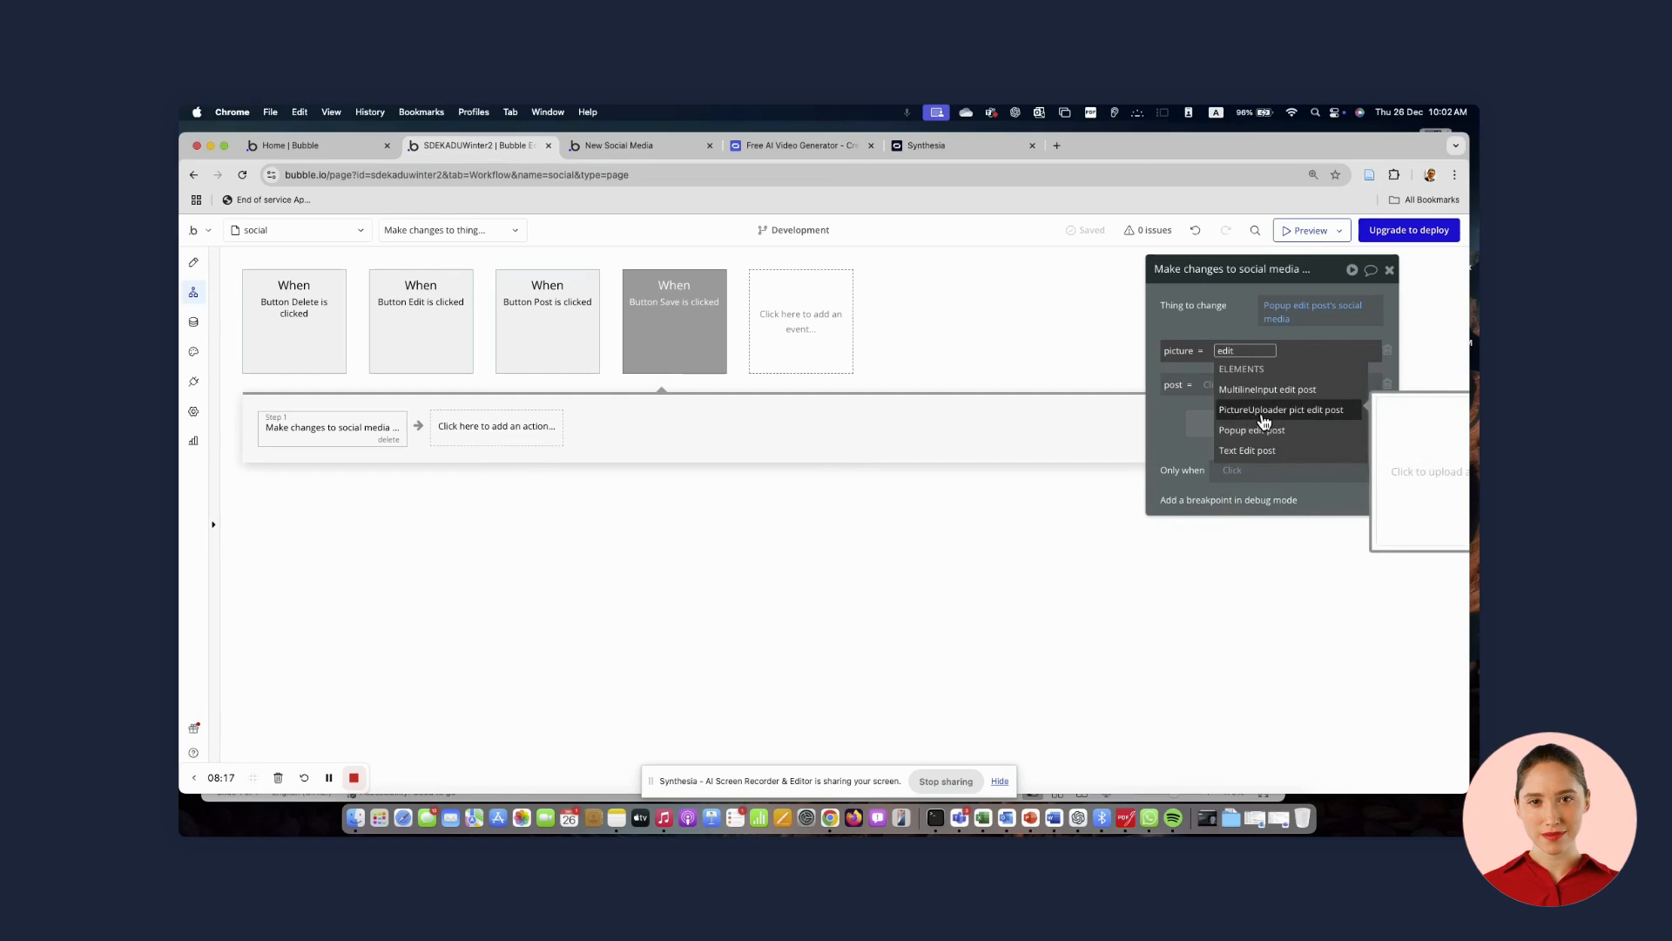
left_click(1262, 420)
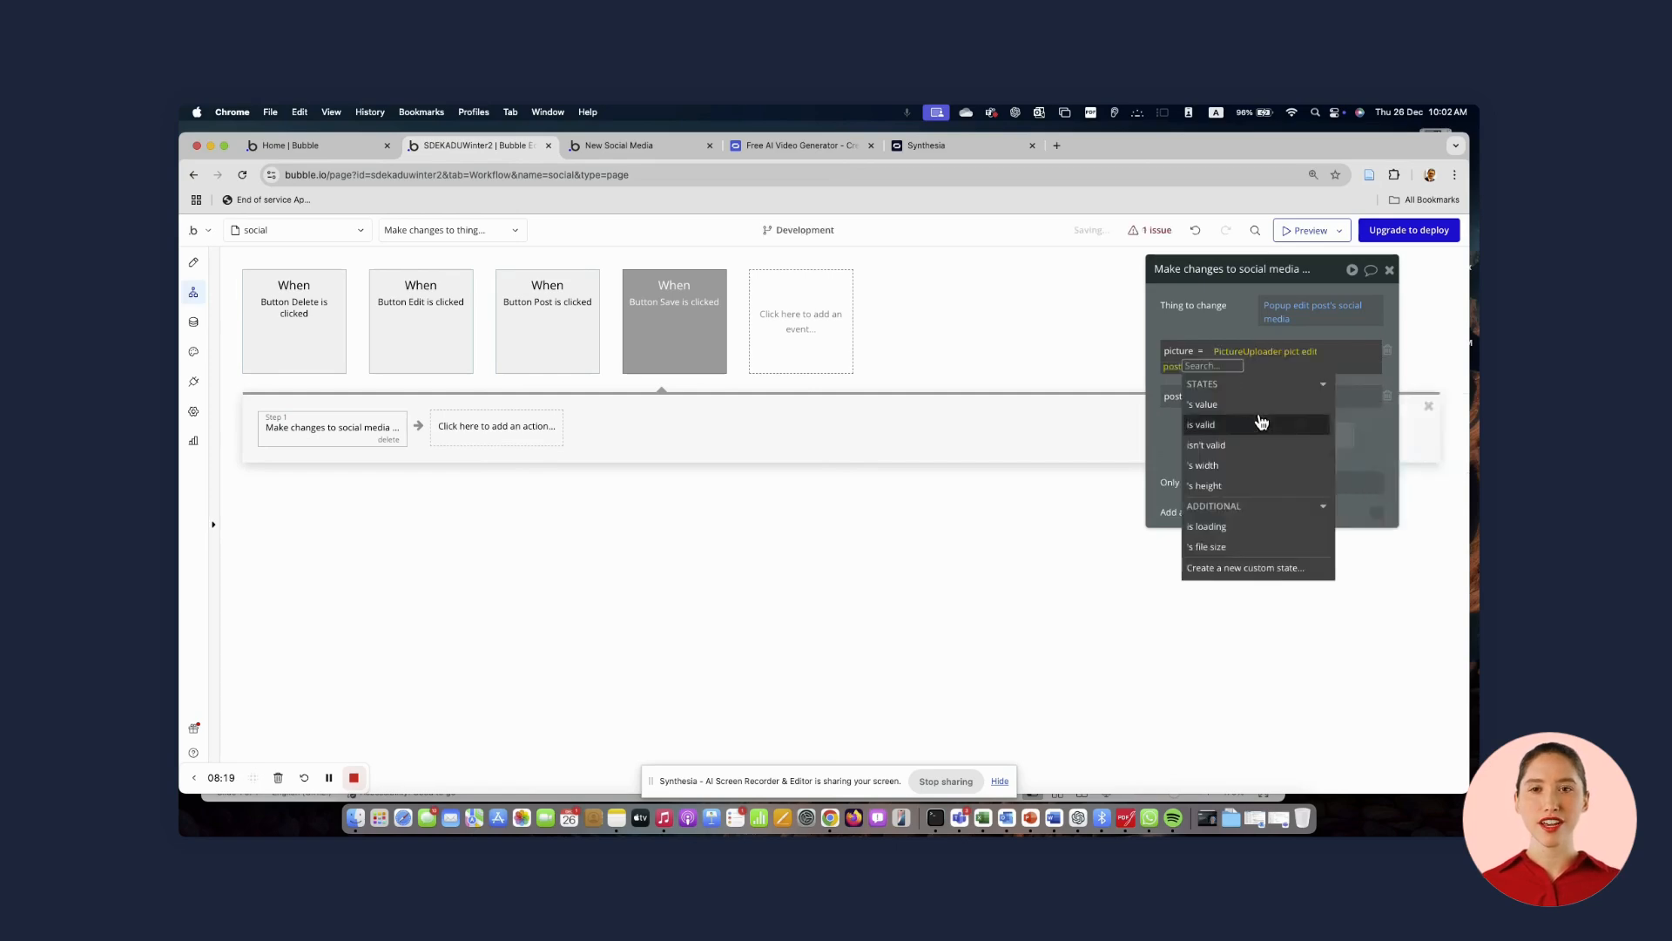
left_click(1161, 398)
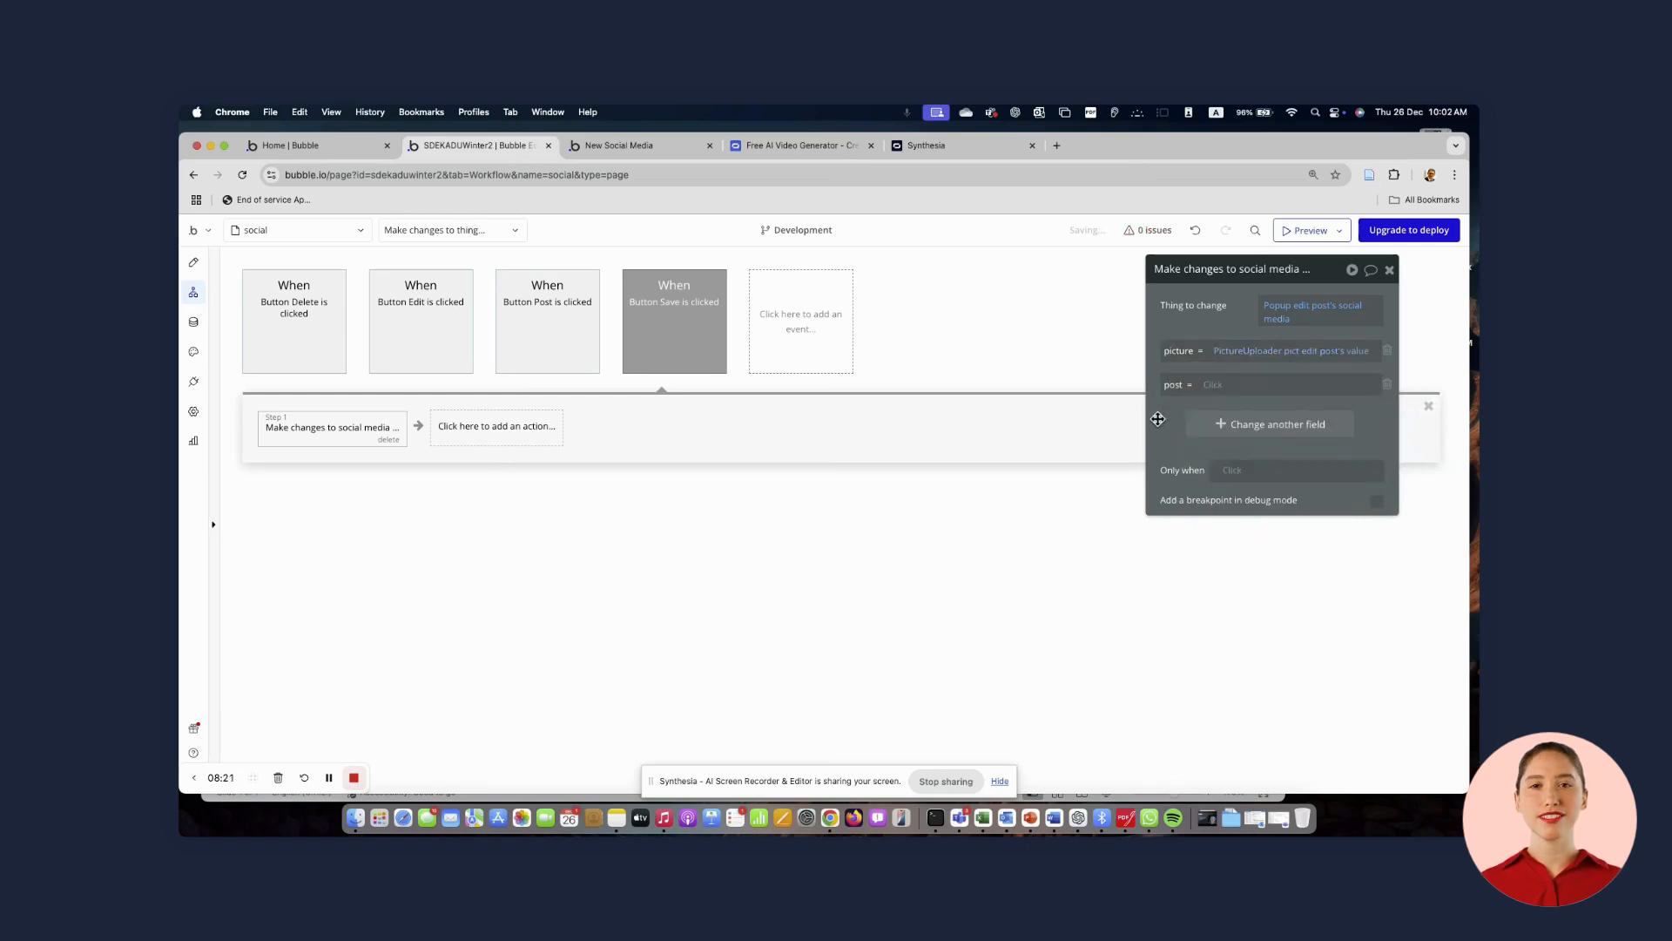
Set the post field to change to MultilineInput edit post's value
left_click(1209, 384)
type("edit")
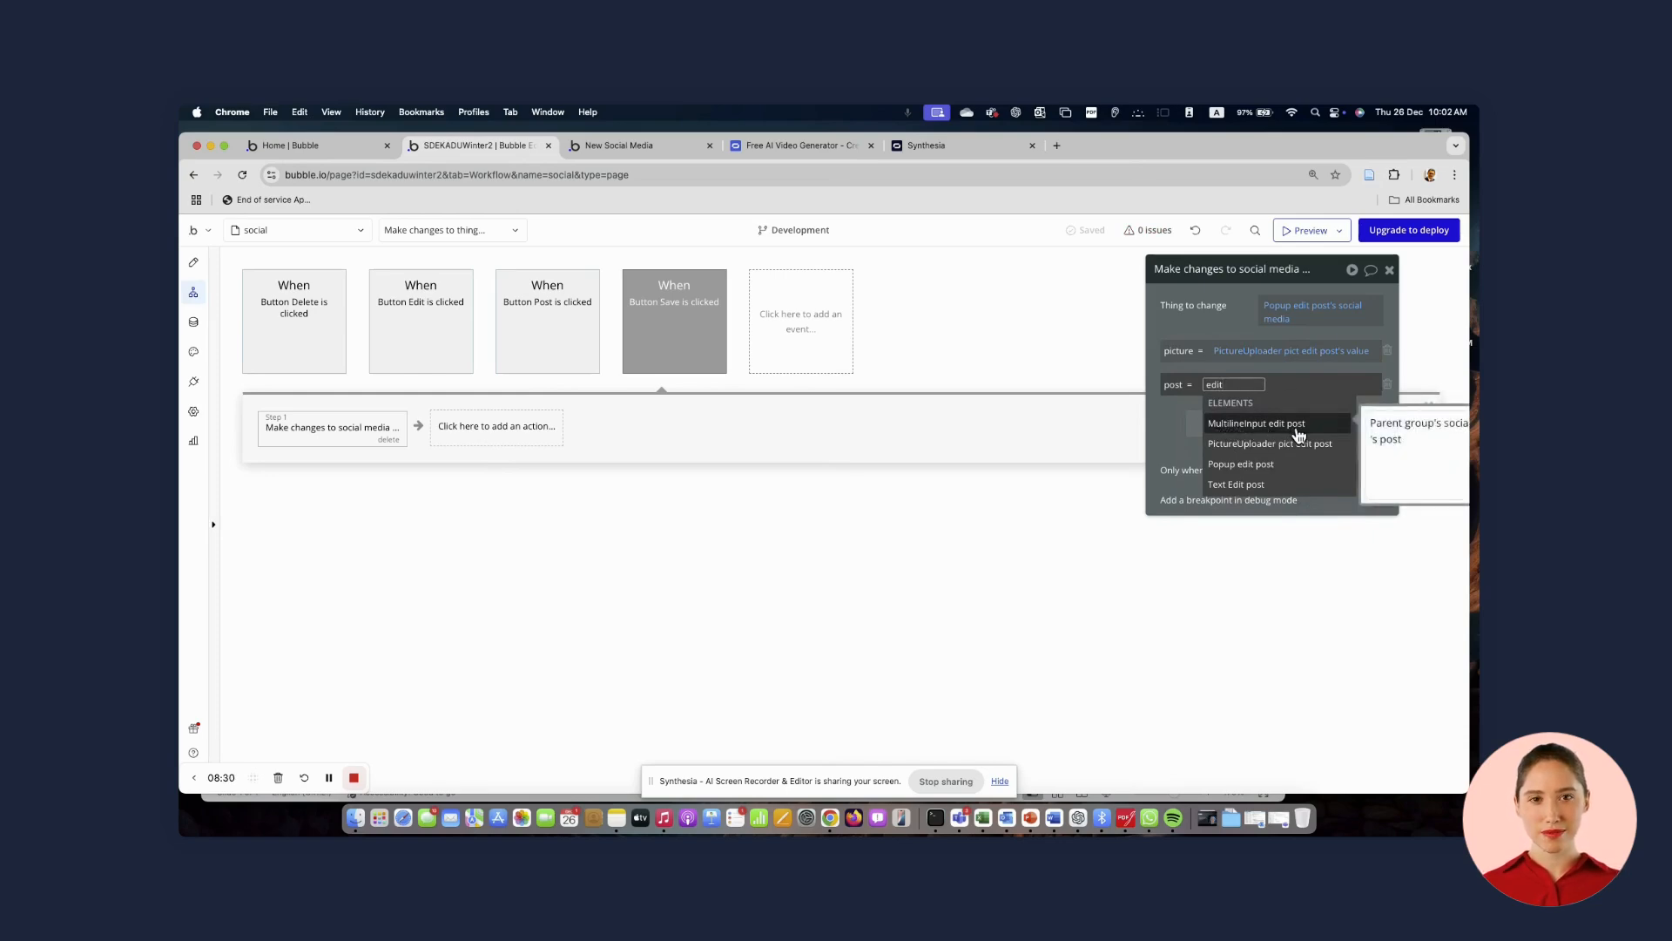
left_click(1297, 423)
left_click(1317, 433)
left_click(1161, 435)
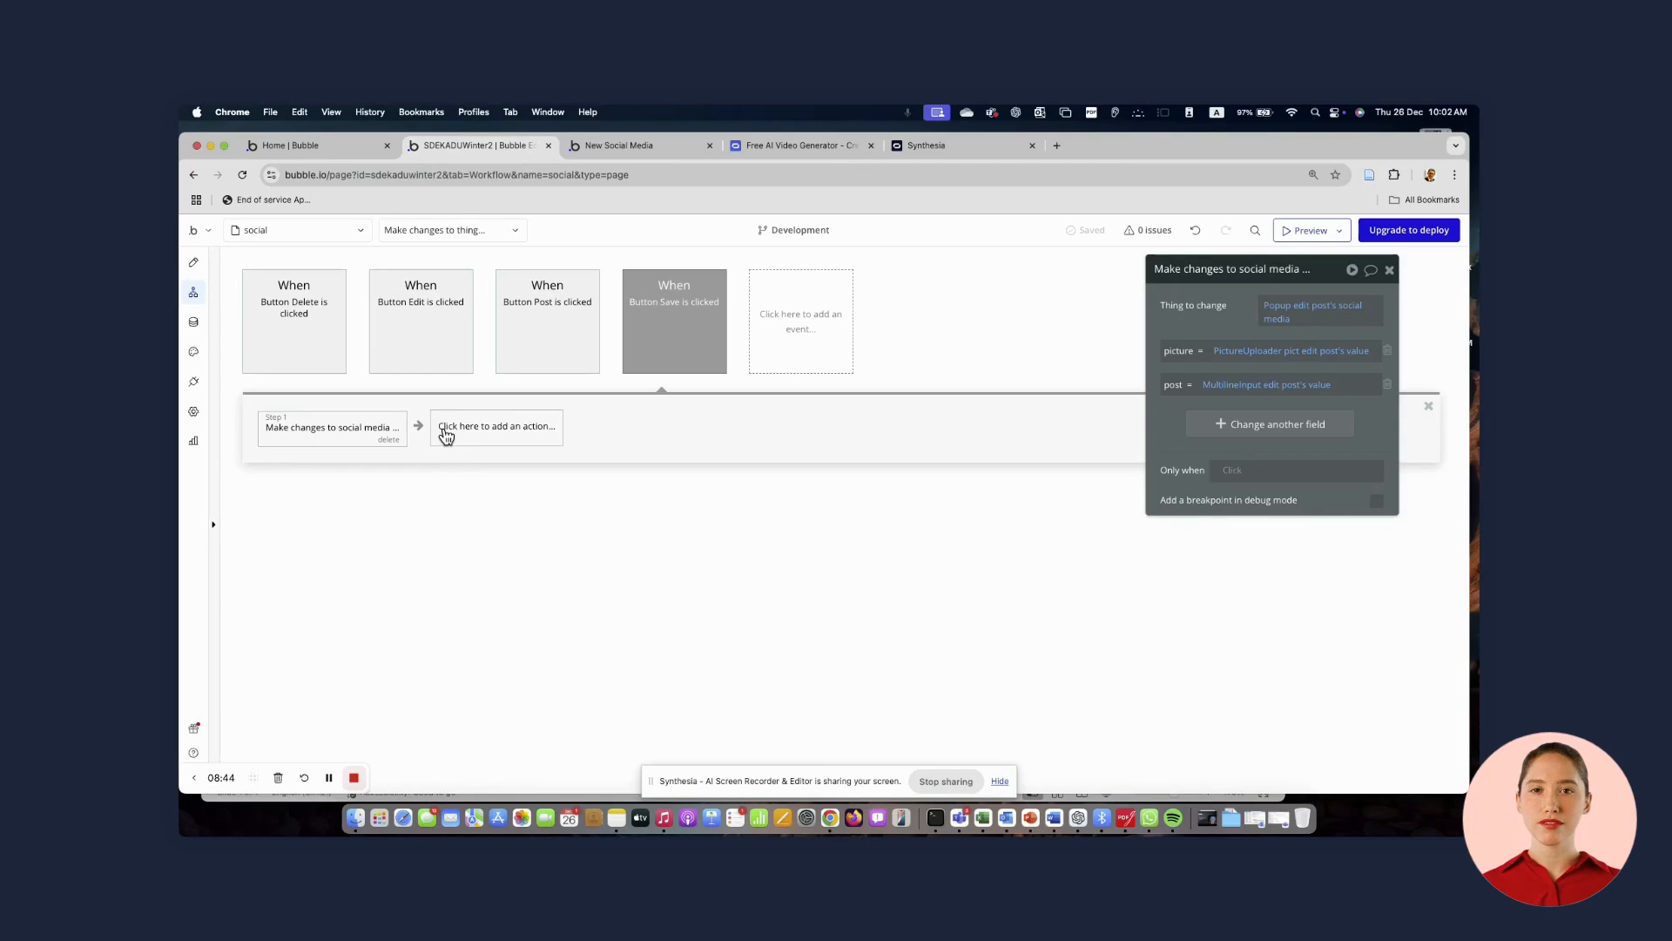
Add a Hide action for Popup edit post after the changes step
left_click(467, 435)
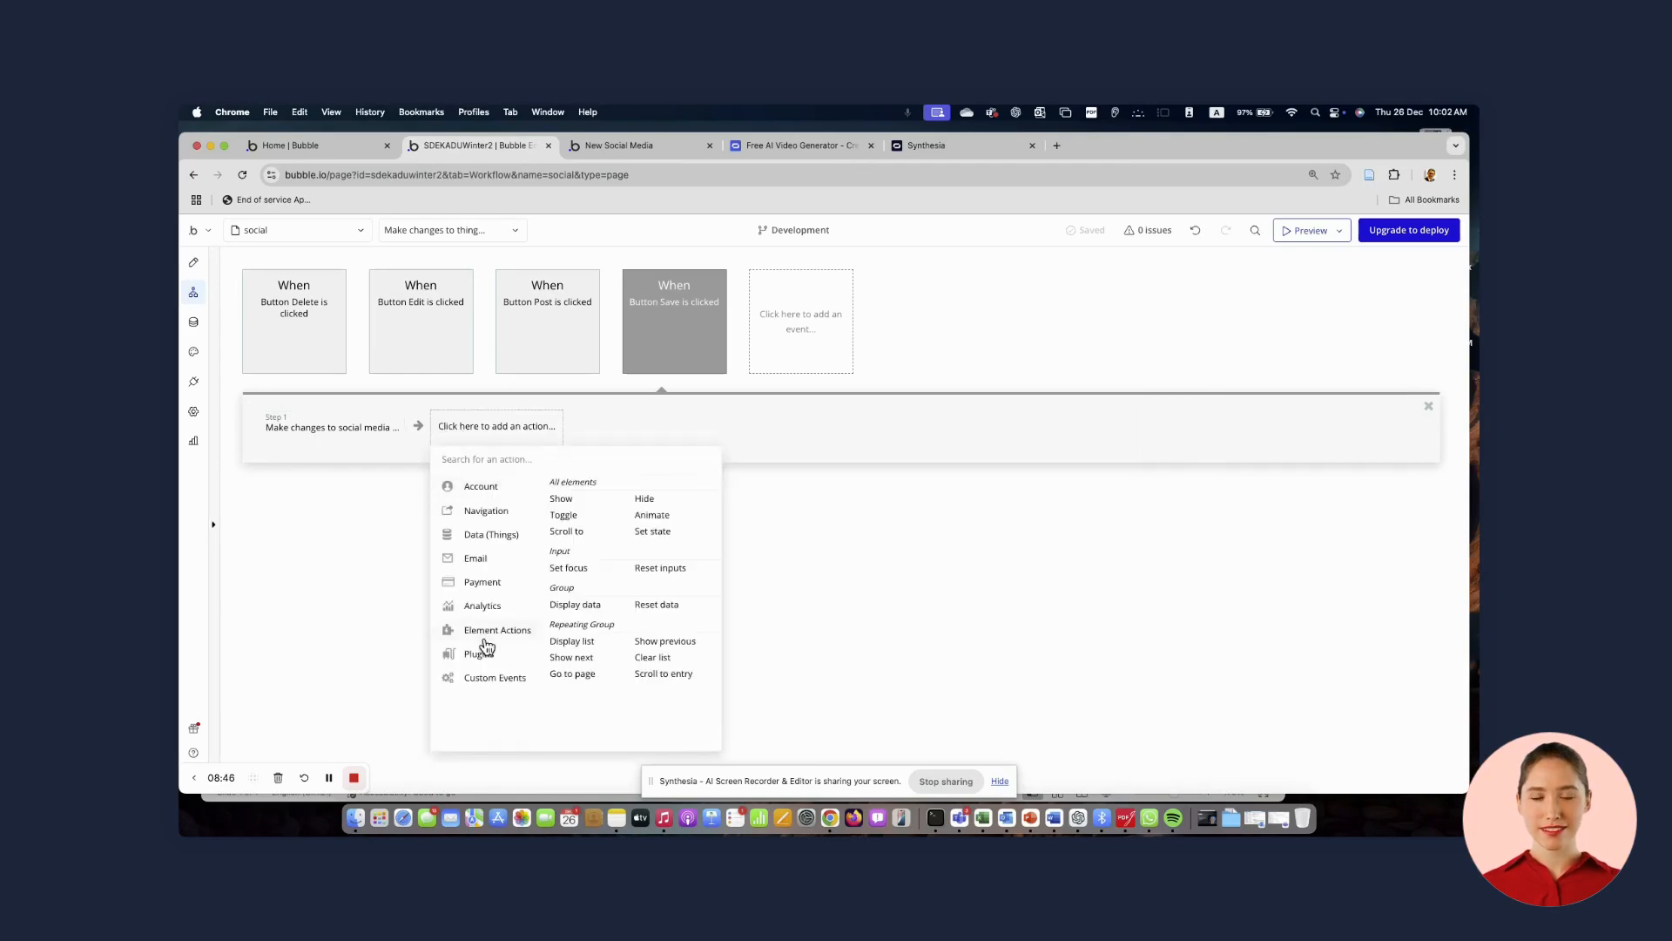
left_click(649, 500)
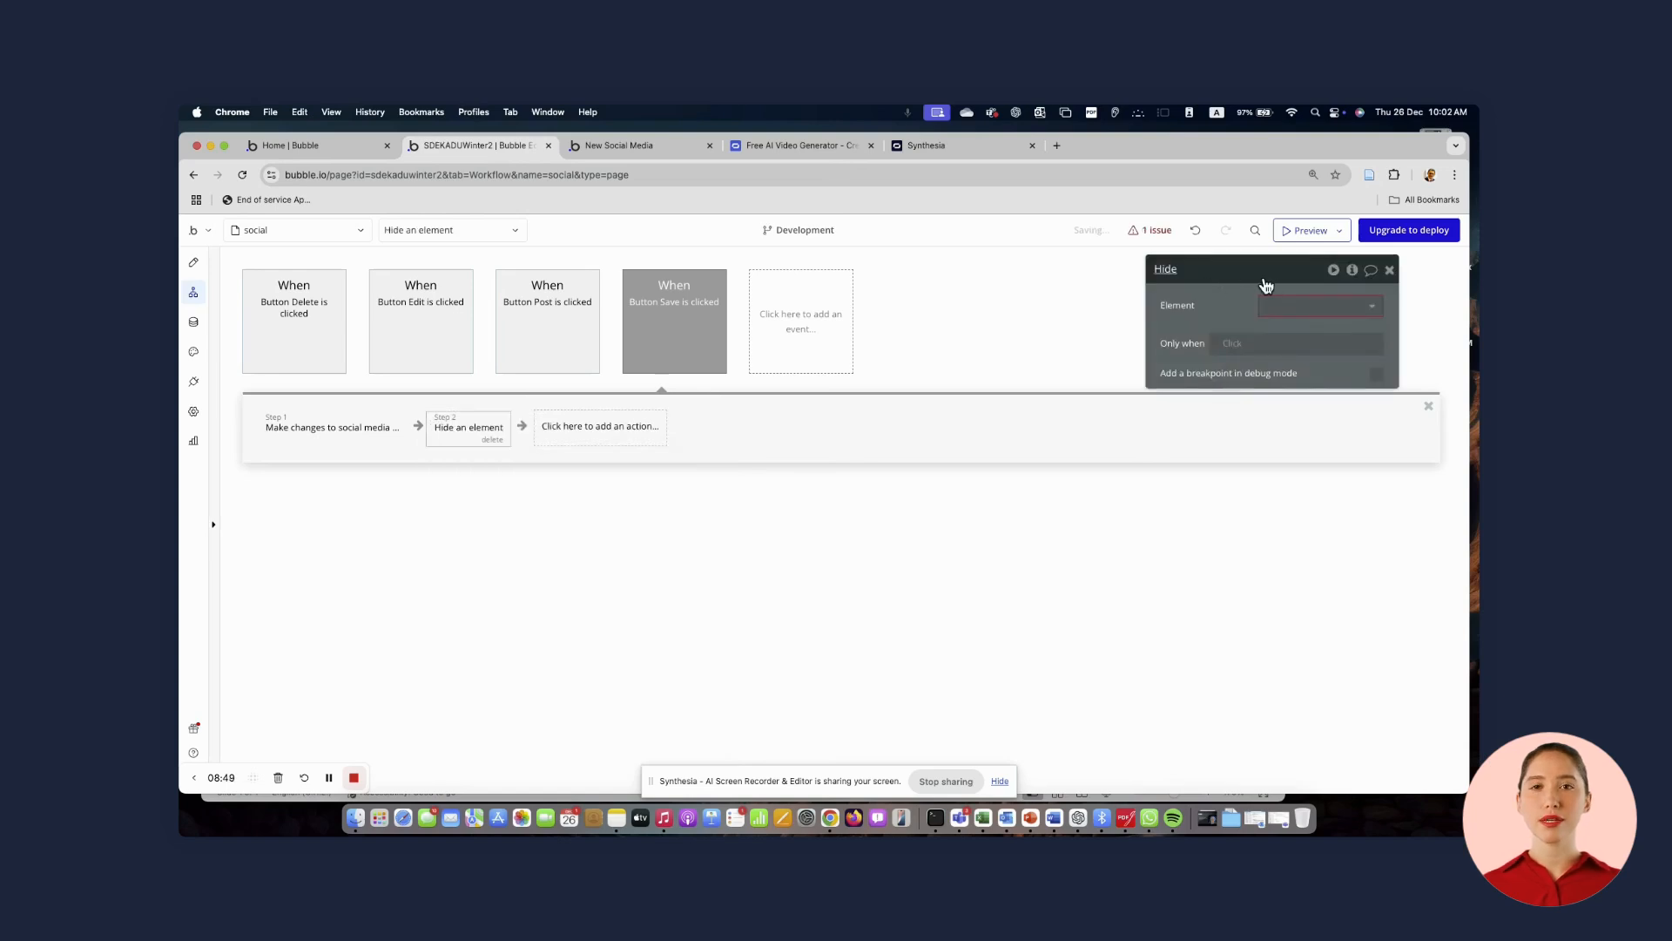
left_click(1287, 306)
left_click(1297, 329)
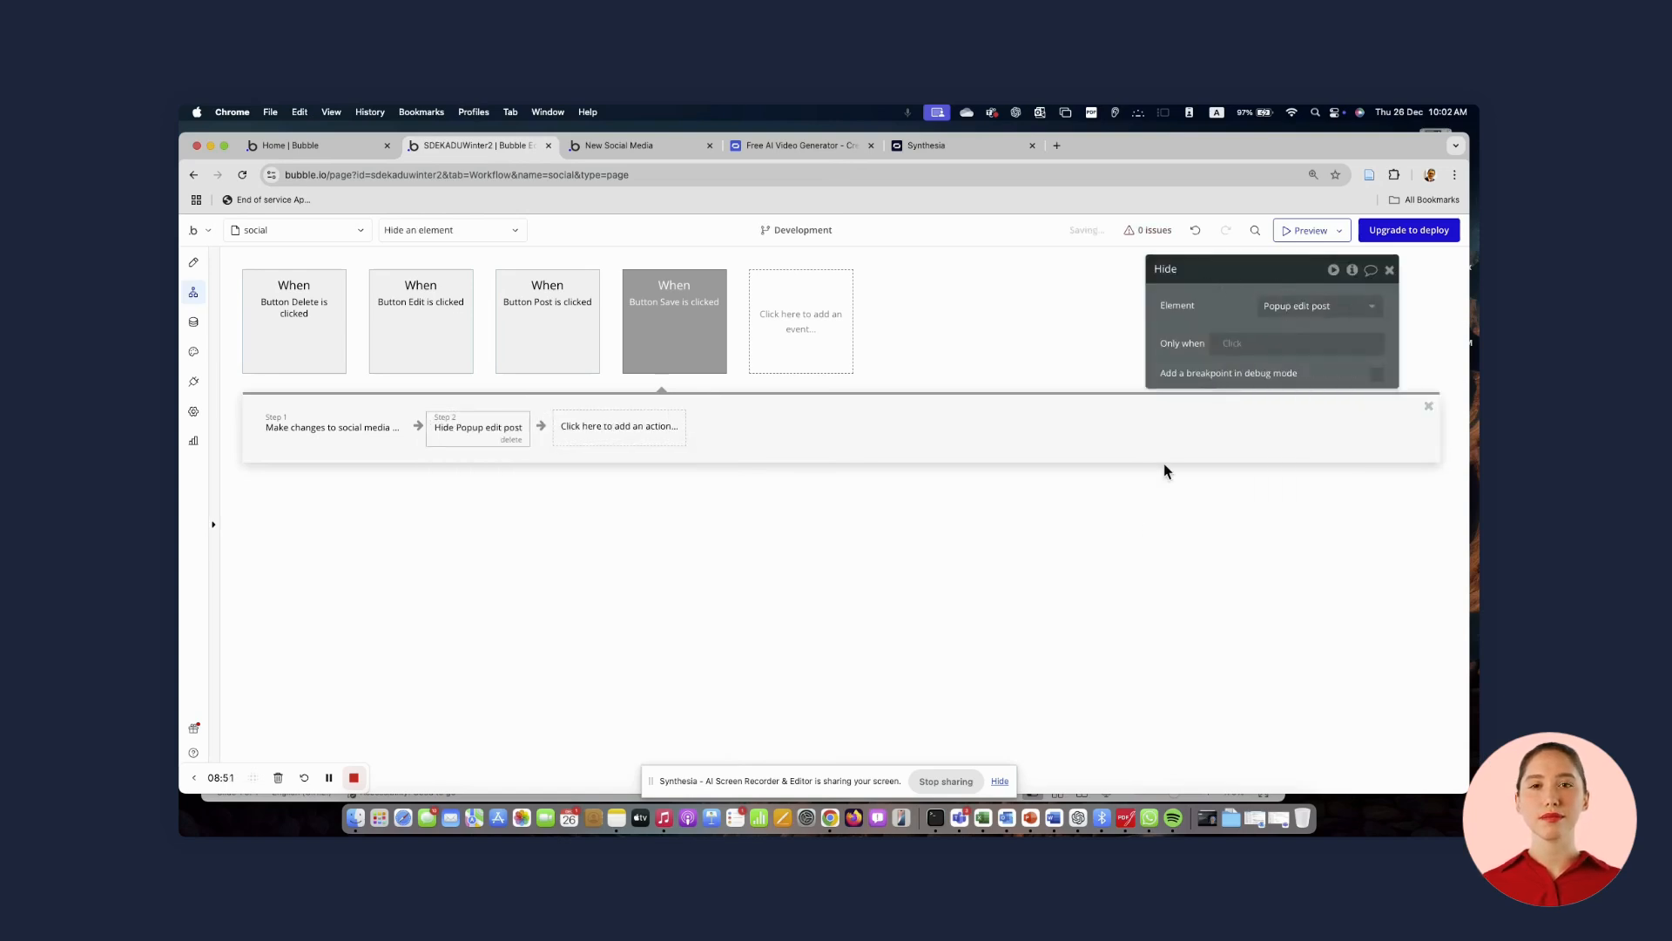
Switch to the preview tab and open the Edit popup for the post again
left_click(667, 145)
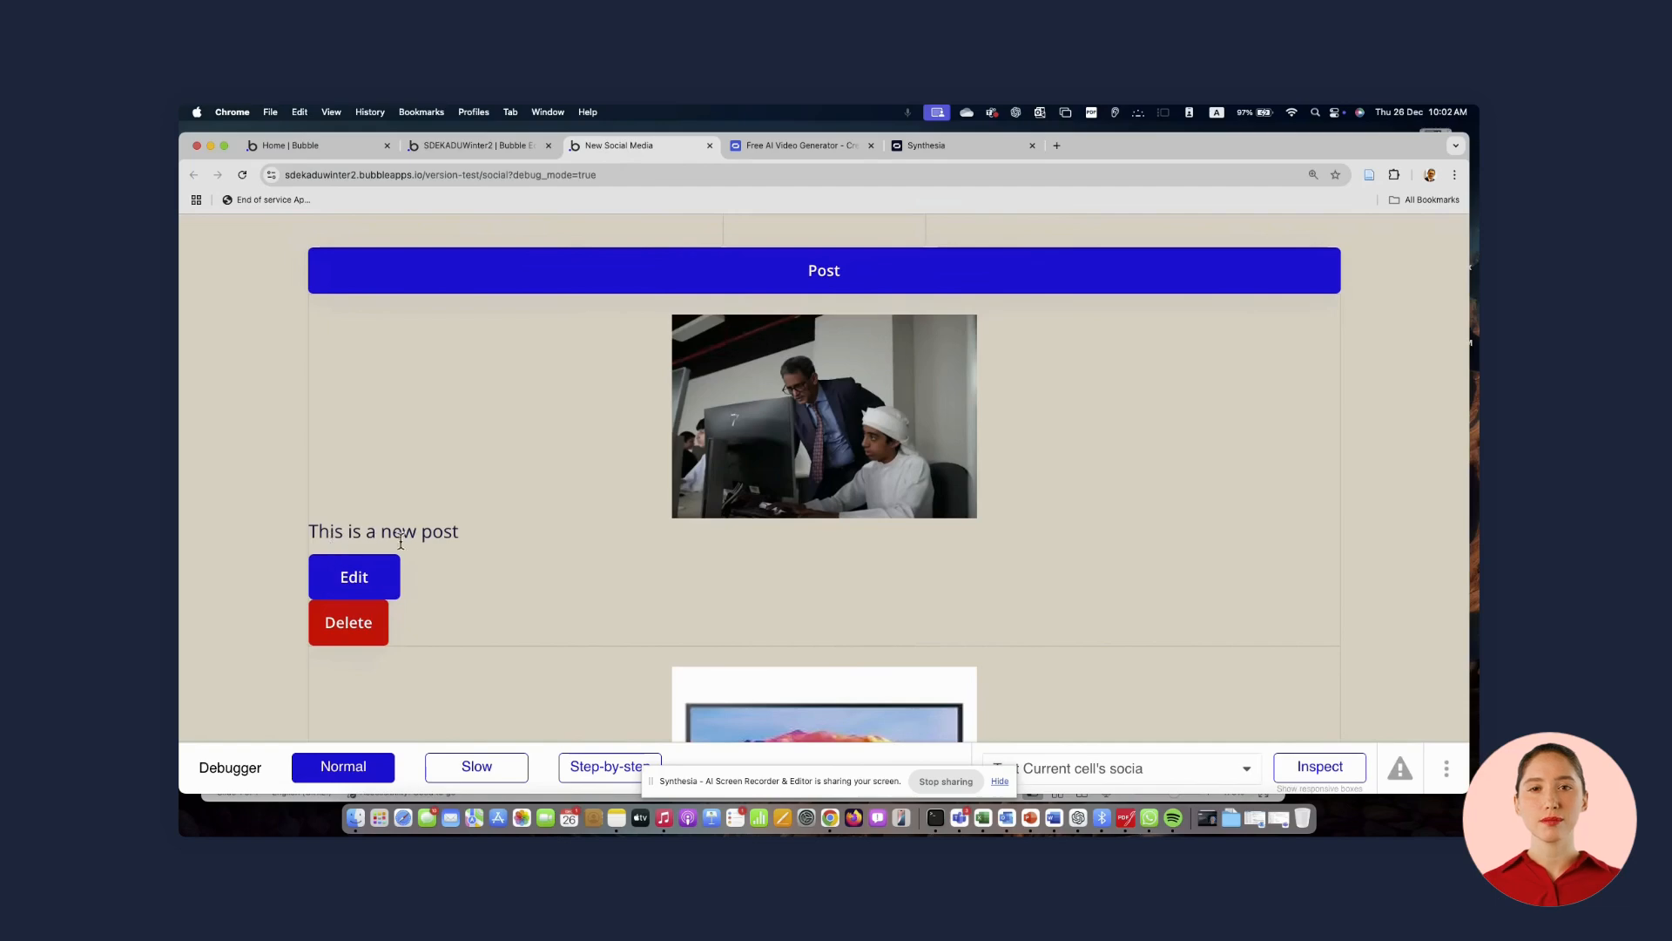
left_click(359, 584)
left_click(541, 366)
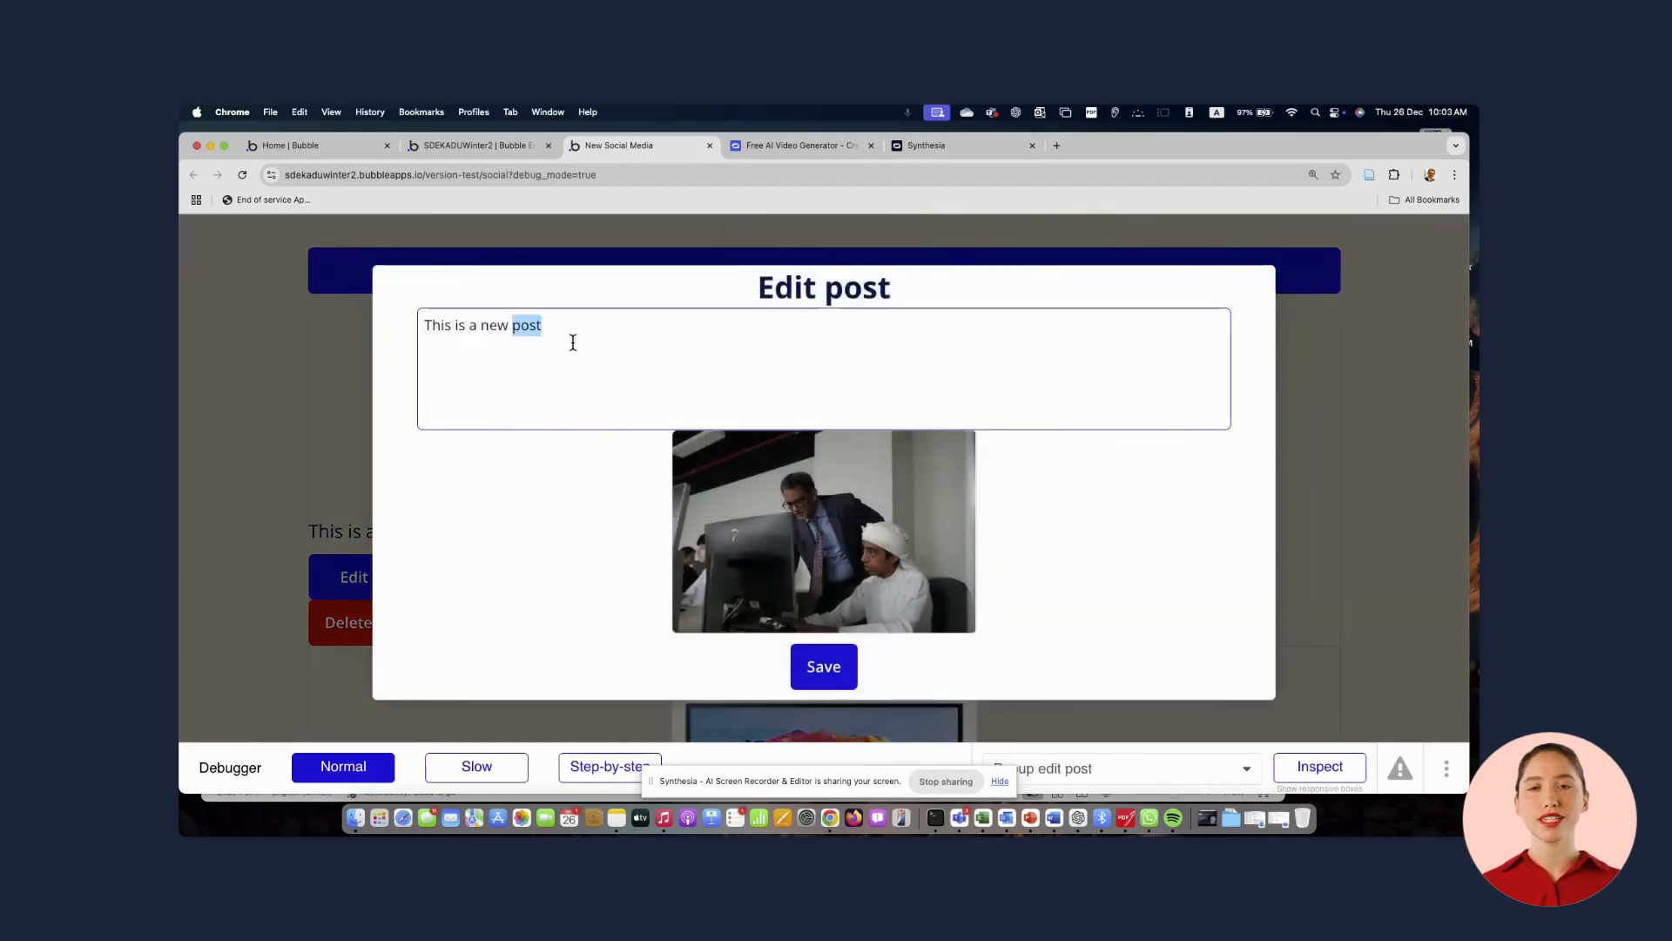
Replace the post's text with "This my photo with the best student" followed by the student's name, and save the edit
triple_click(572, 340)
type("Th")
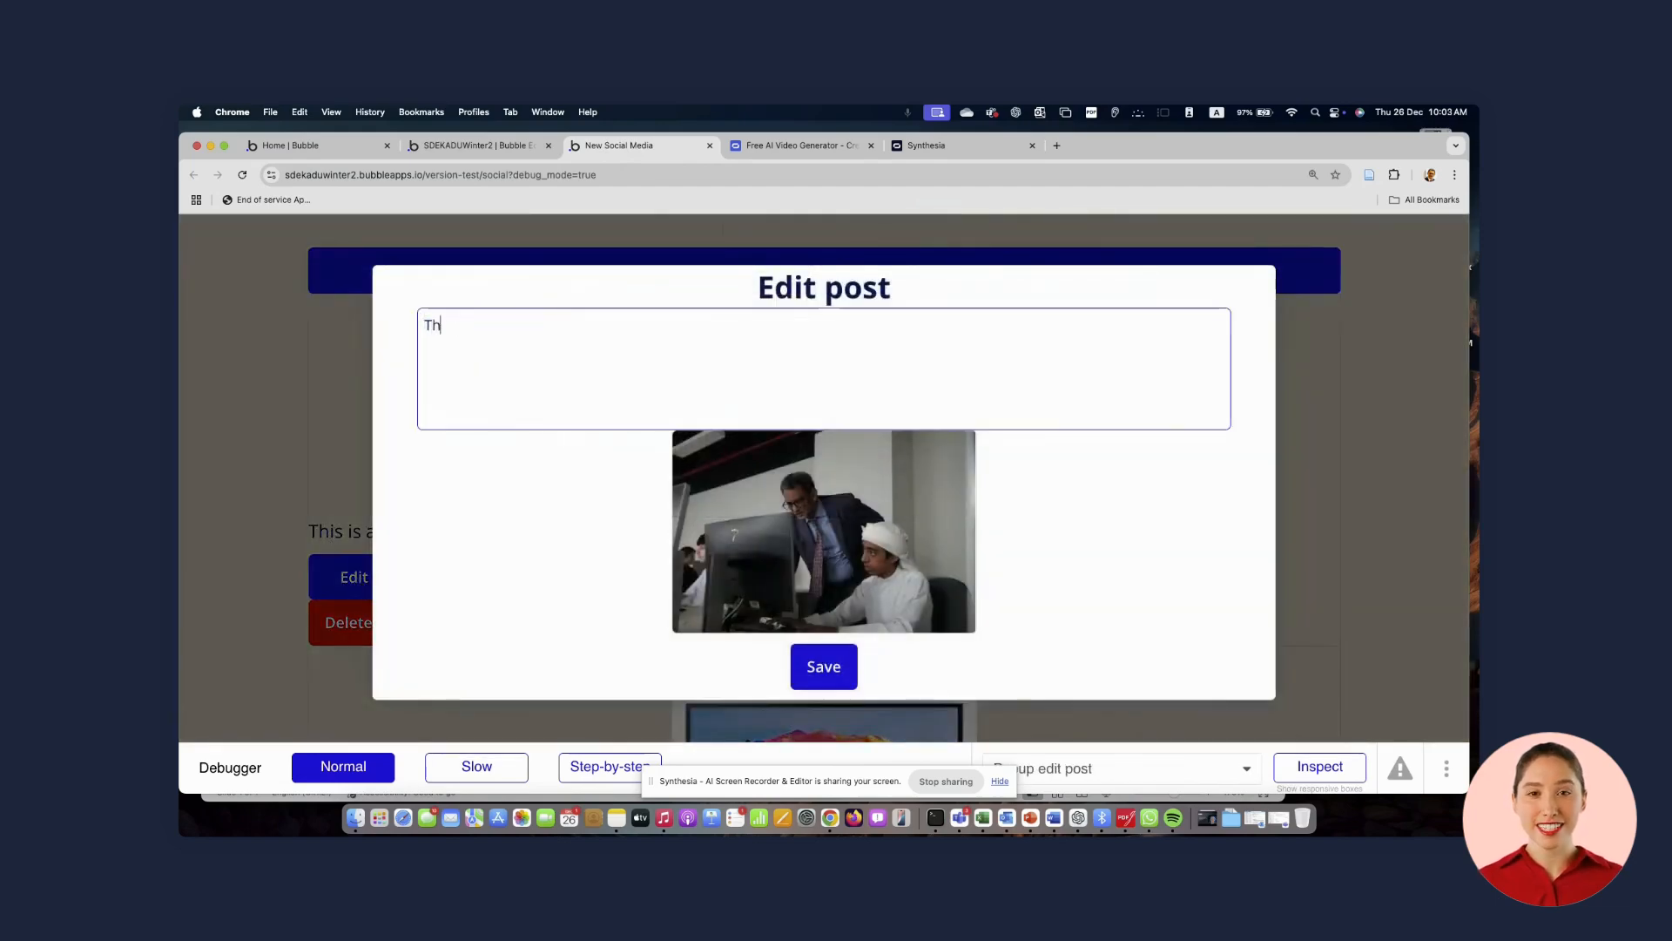
type("oisis my ph")
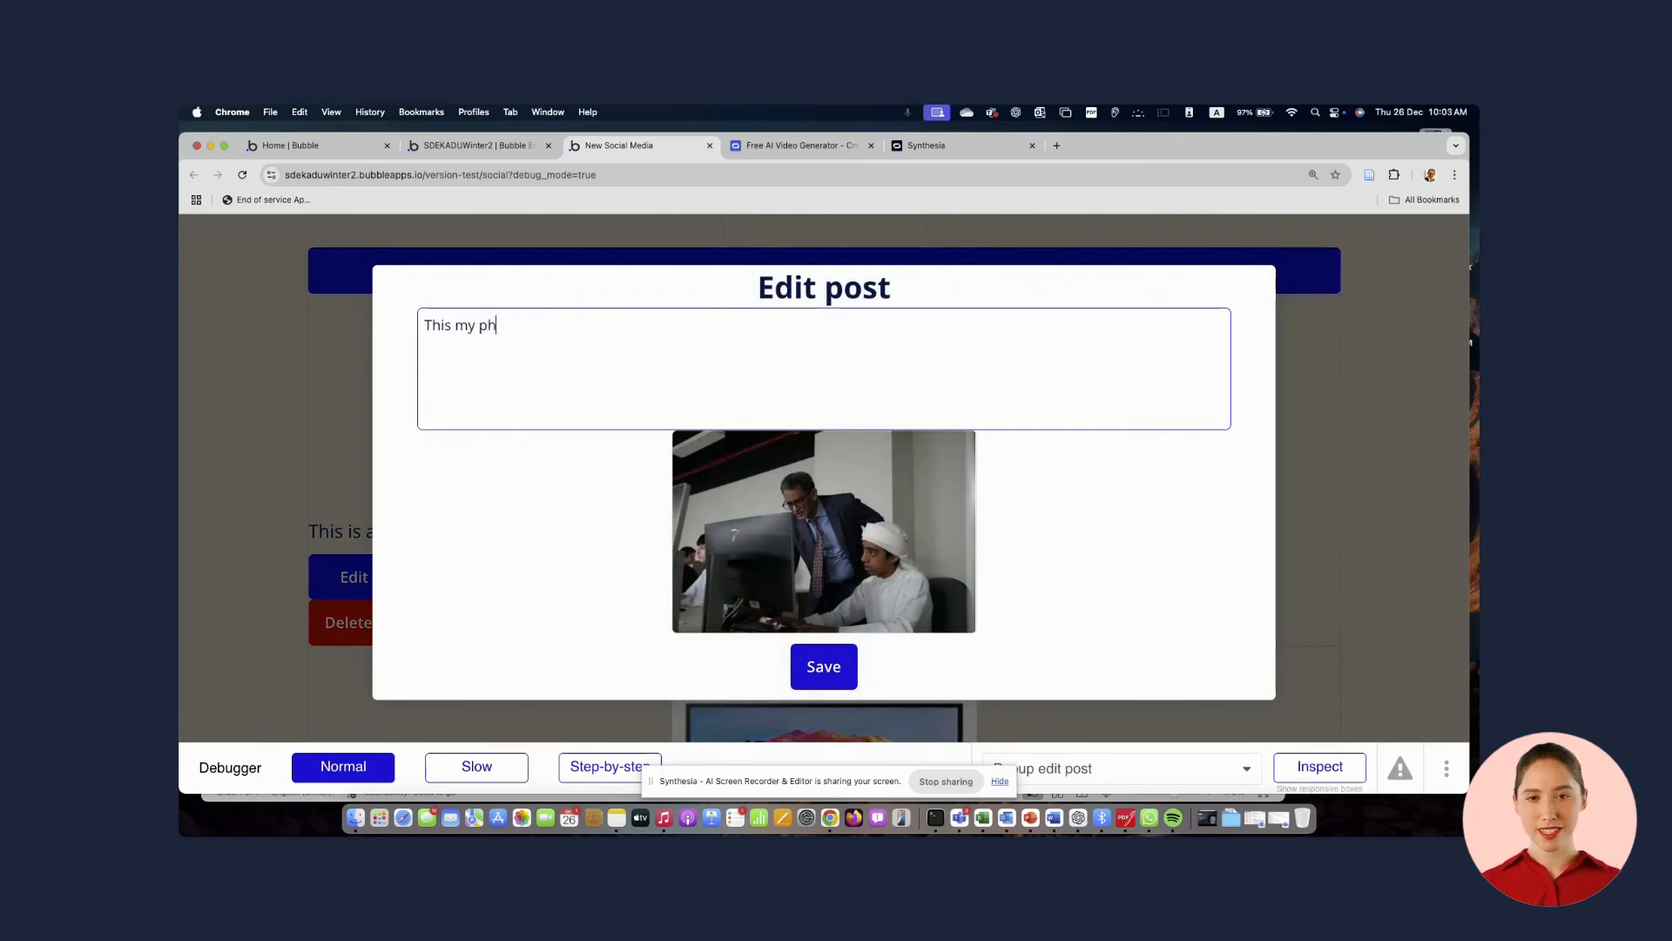
type("oto with the ")
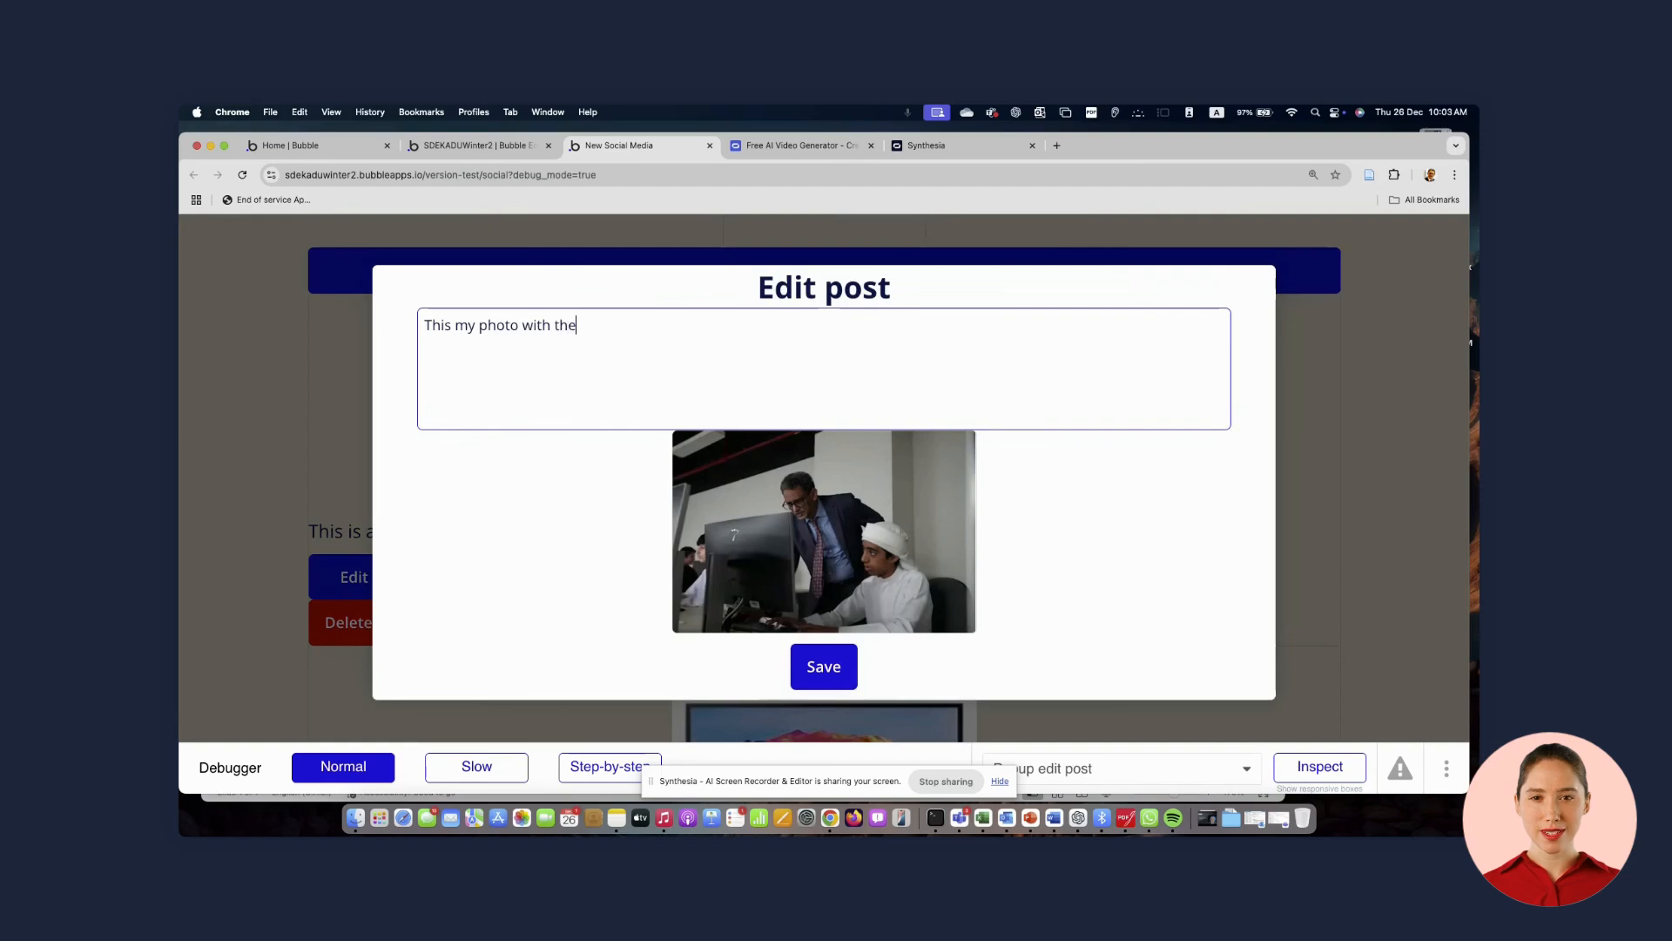
type("best s")
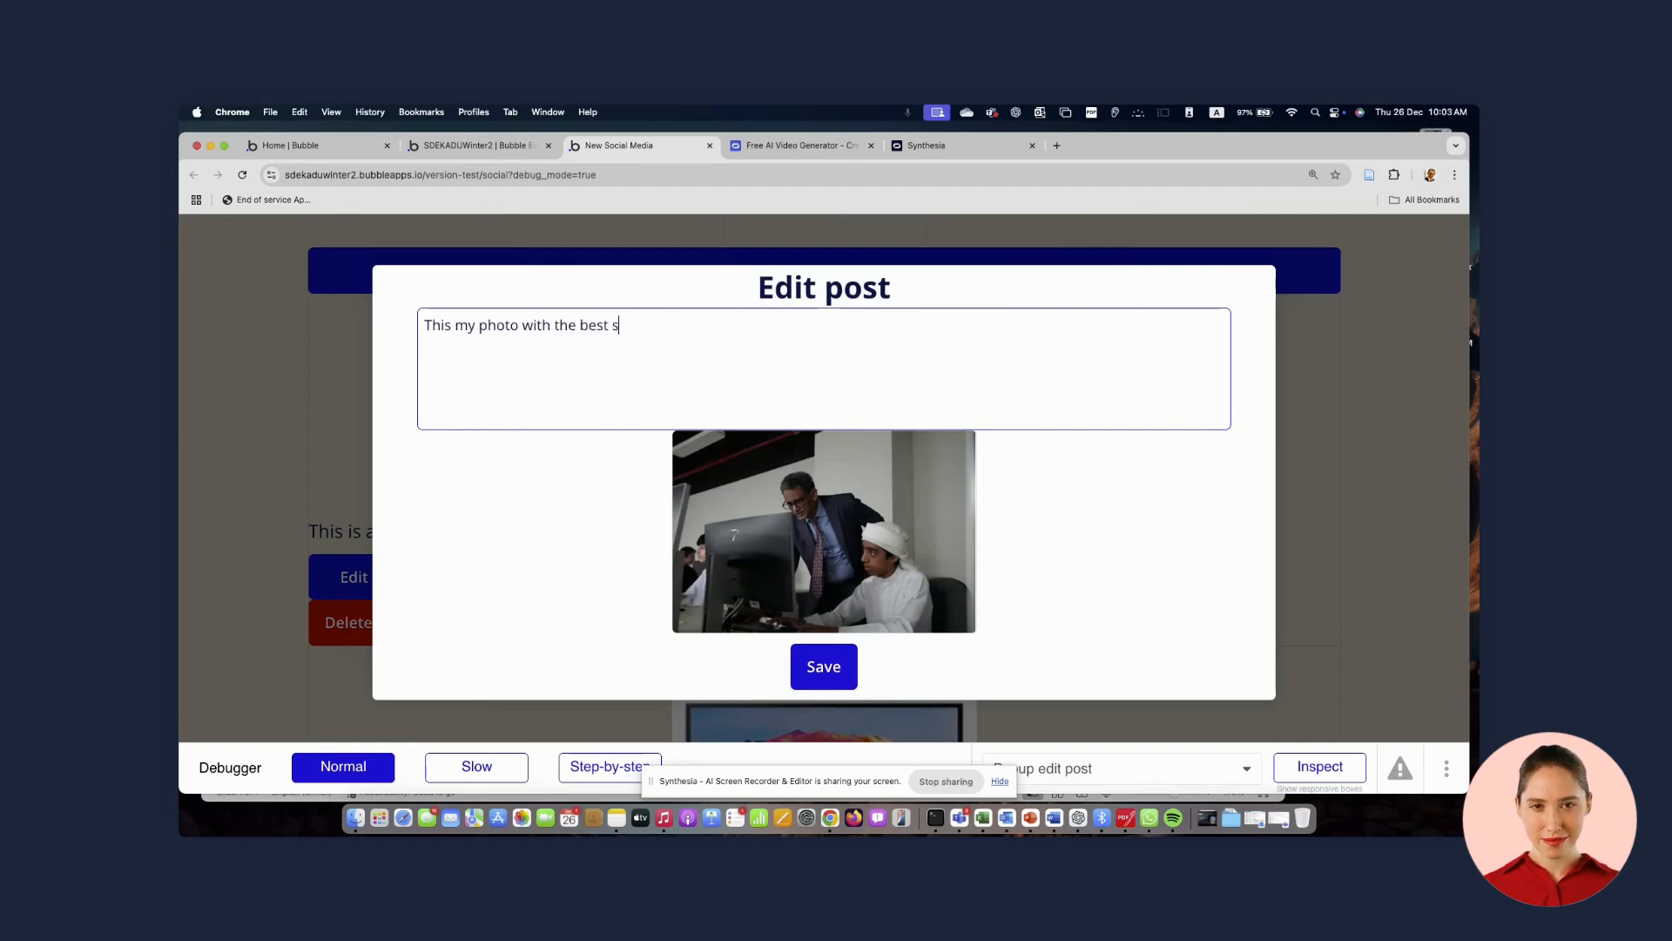
type("tudemnt")
key("BackSpace")
type("Sa")
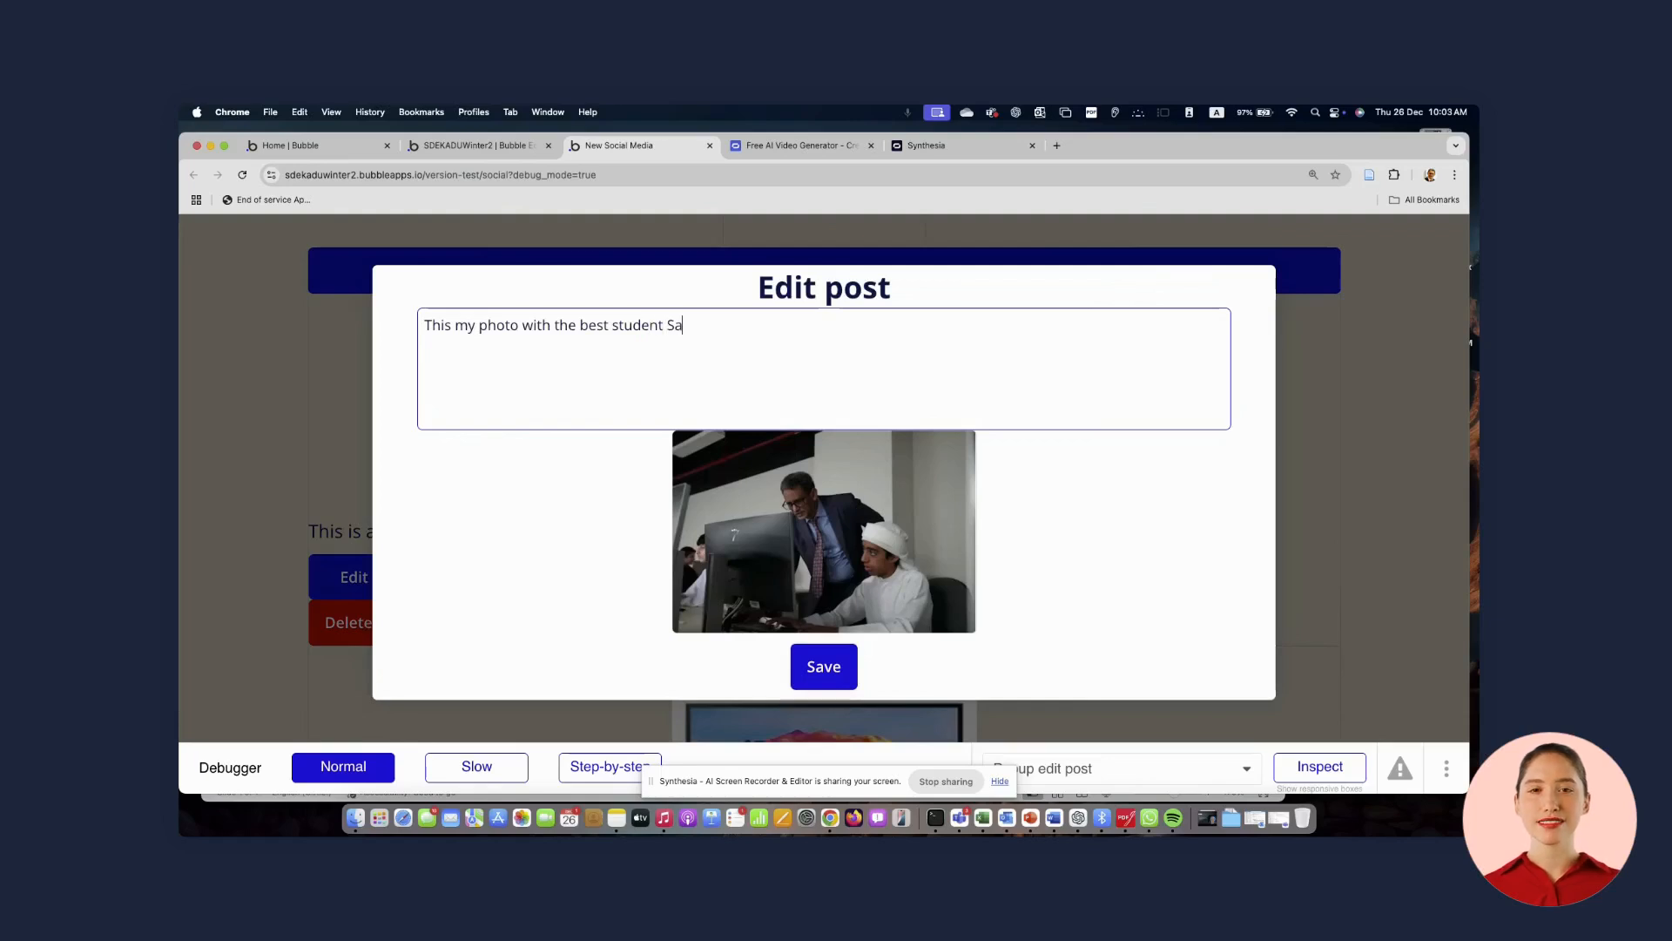
type("eed")
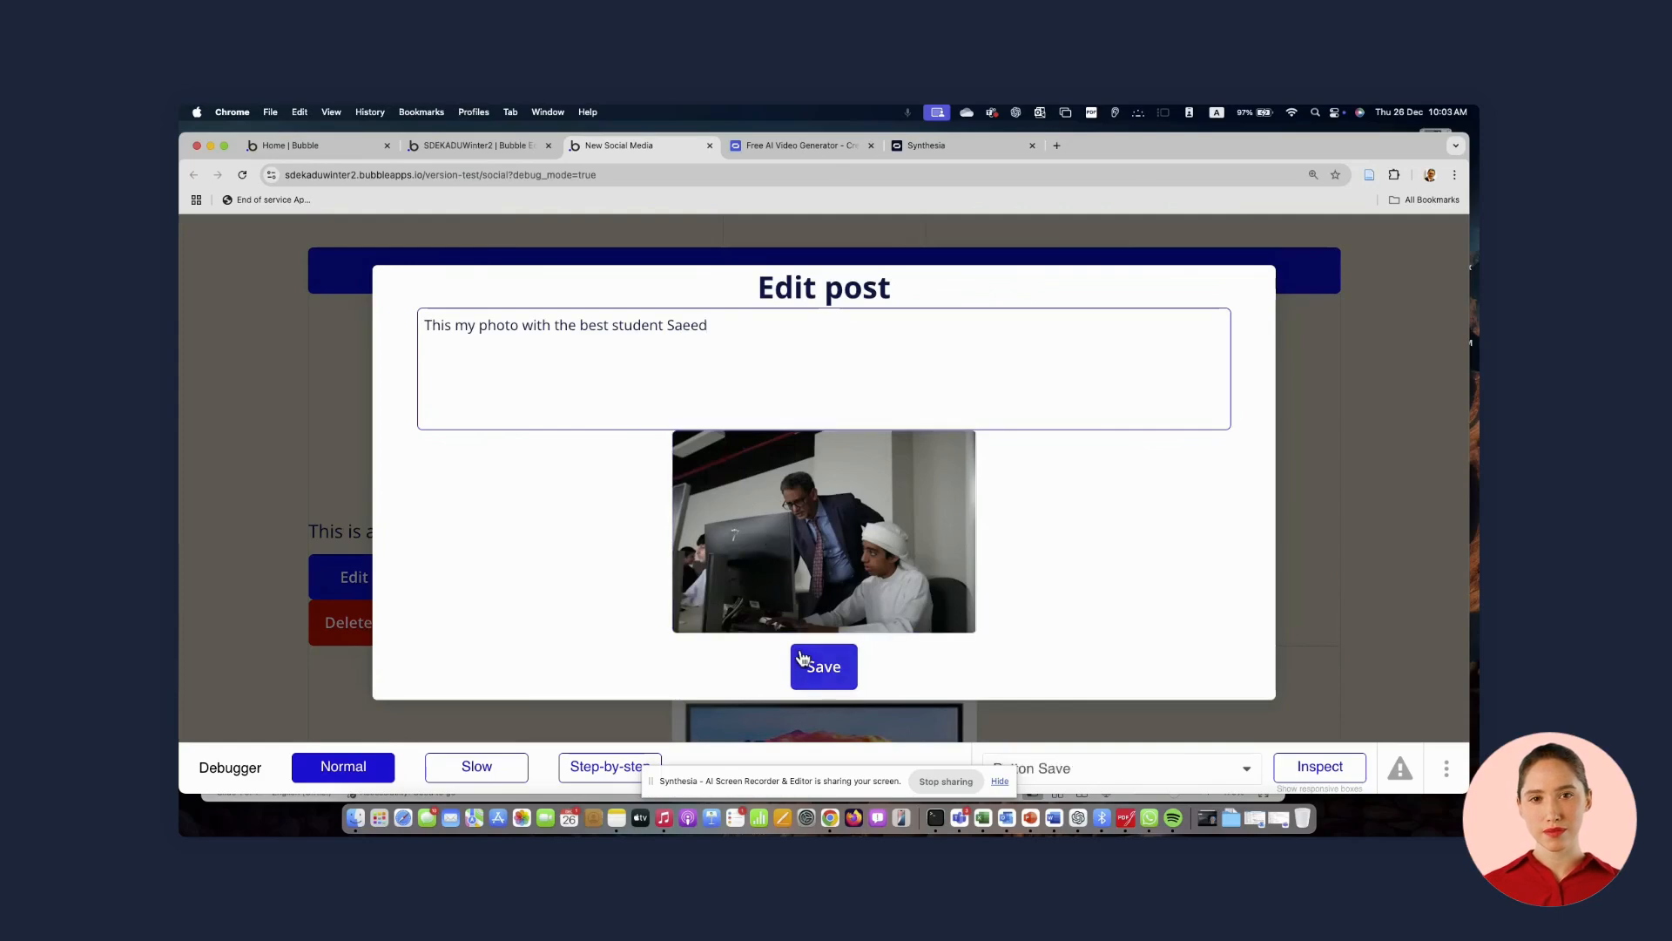
left_click(819, 667)
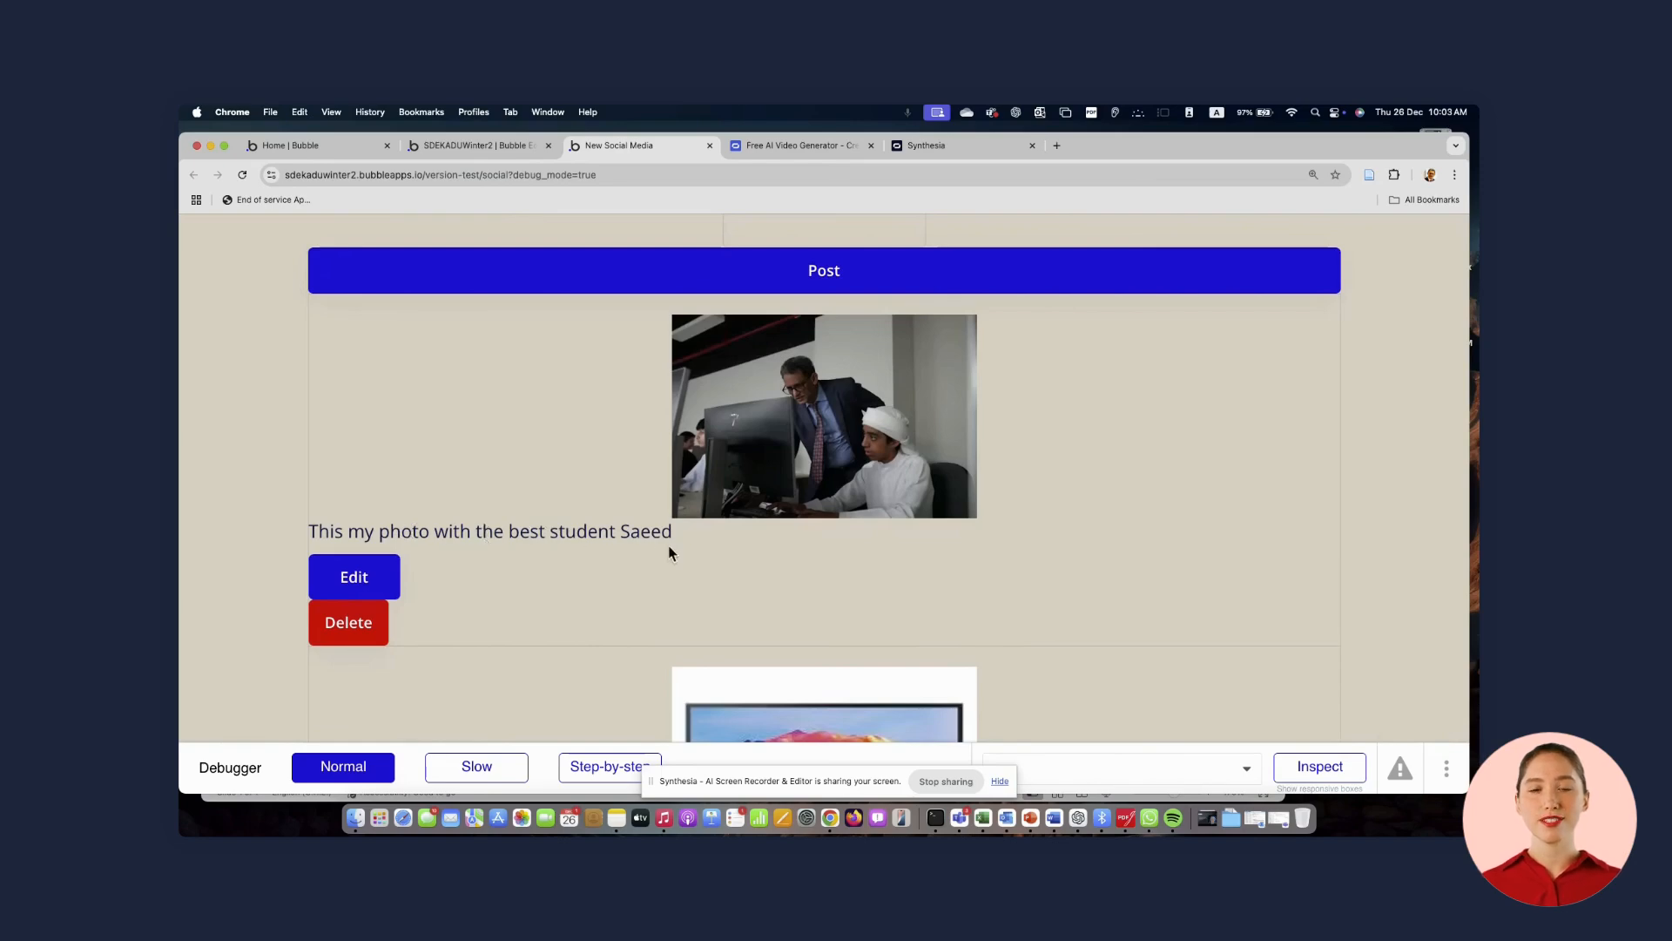
Edit the winter bootcamp post, appending "Great TV" to its text, and save it
scroll(670, 550, "down", 5)
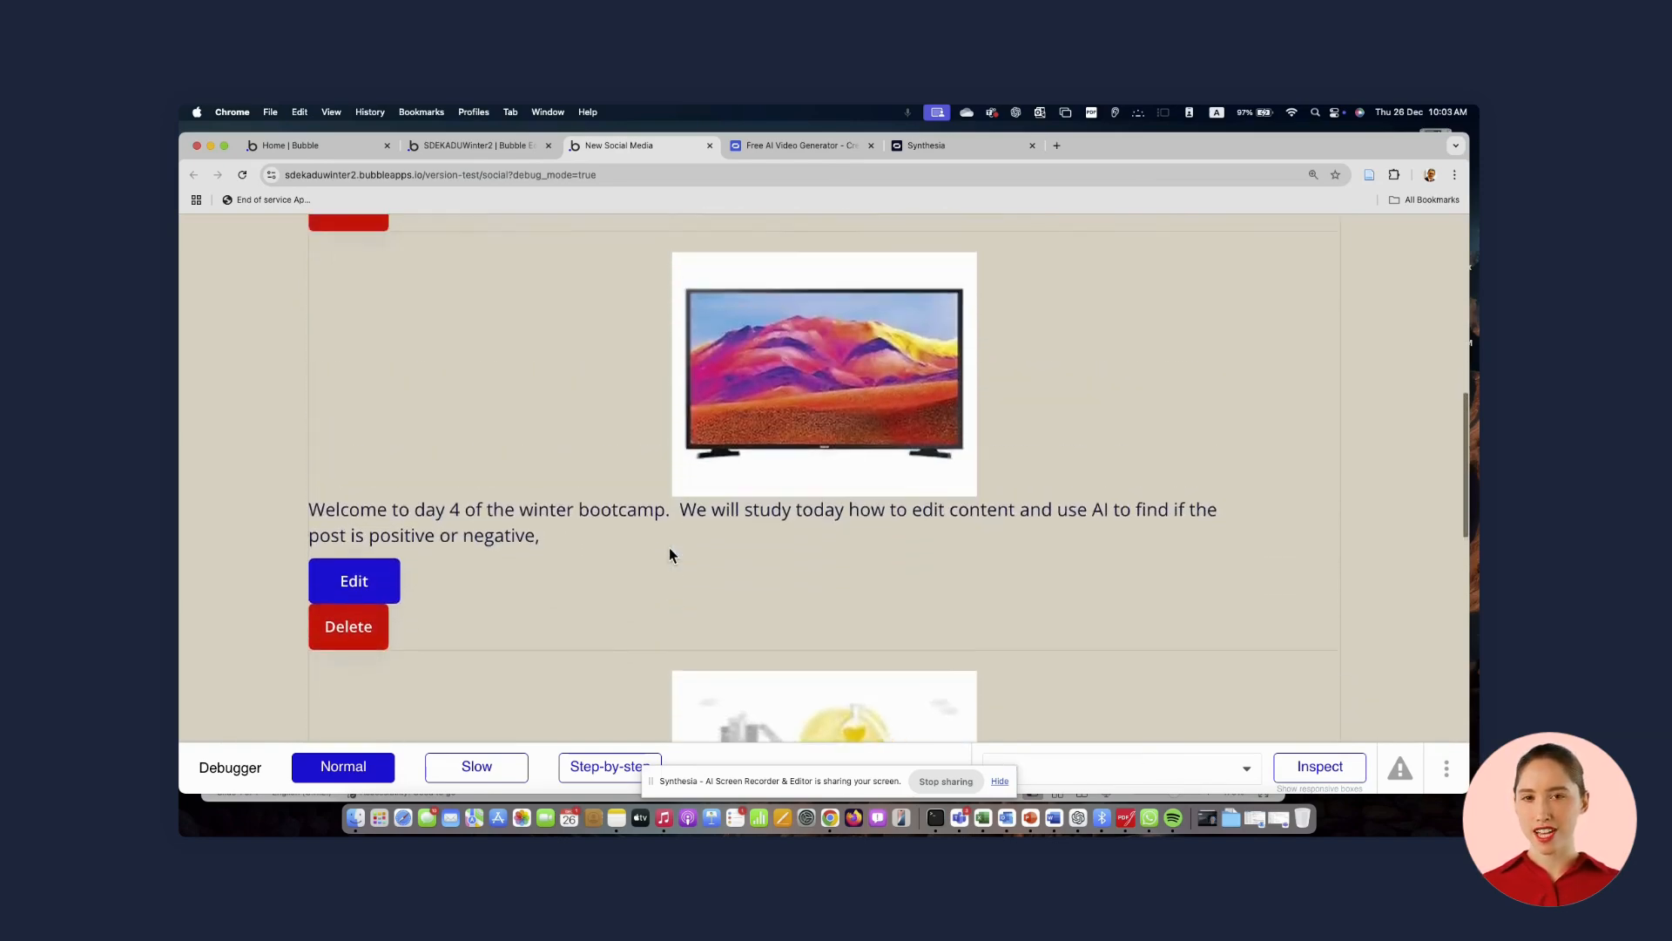
left_click(375, 577)
left_click(576, 348)
type("Greay")
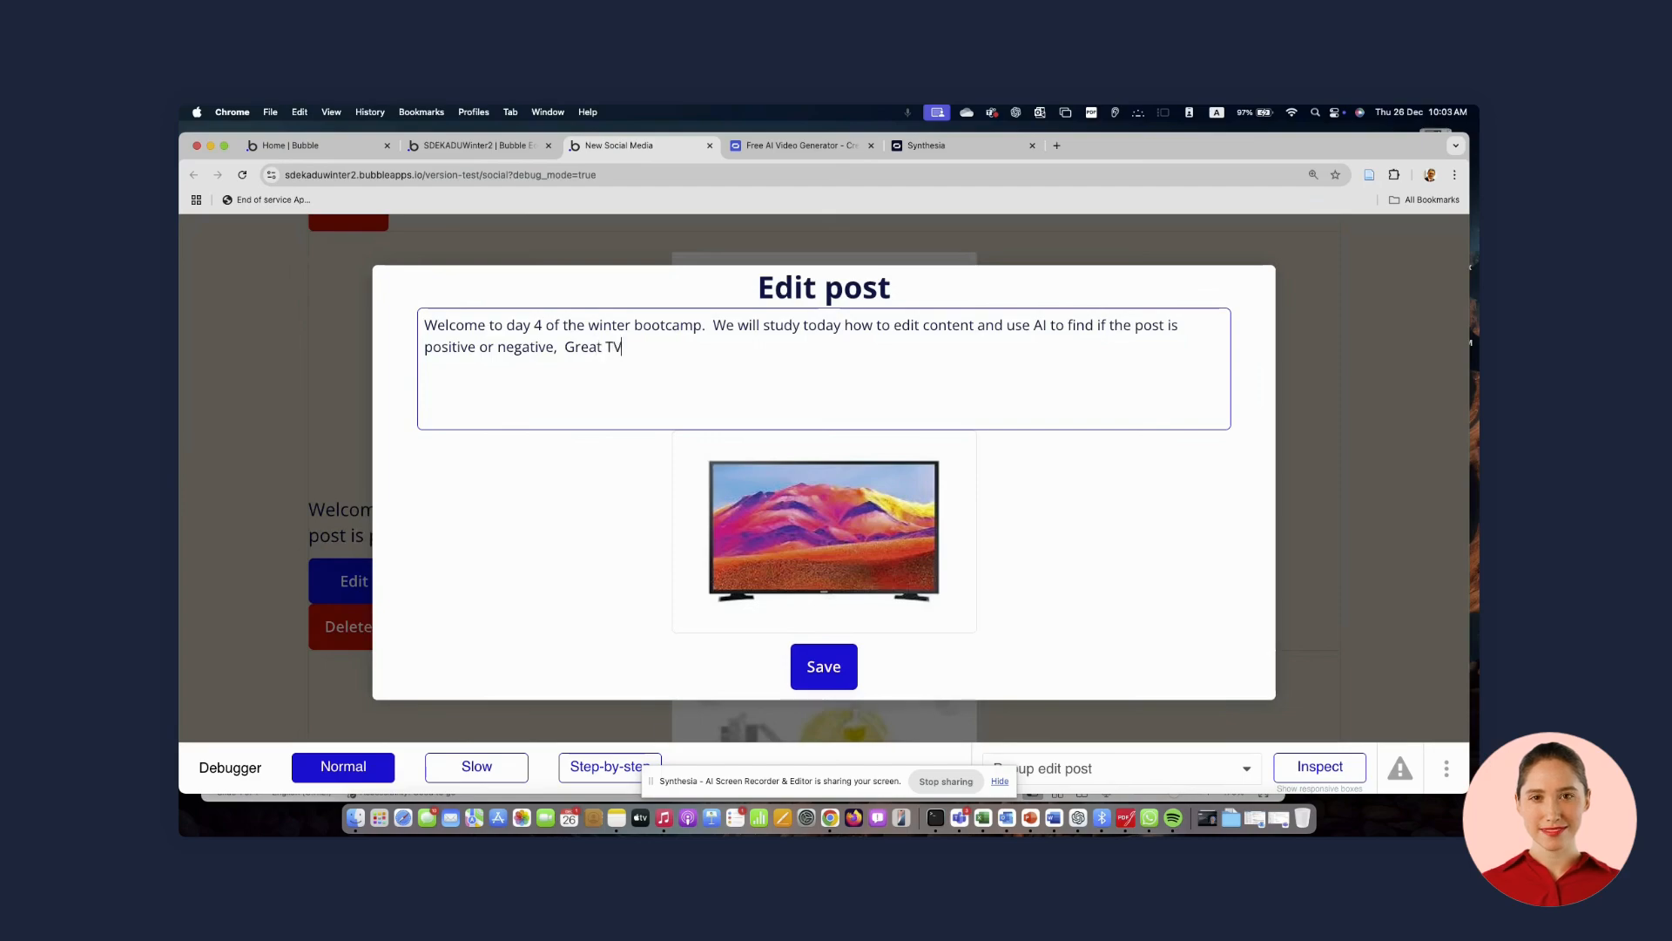
left_click(824, 667)
Place the cursor in the Enter your post field to start a new post
scroll(628, 503, "down", 5)
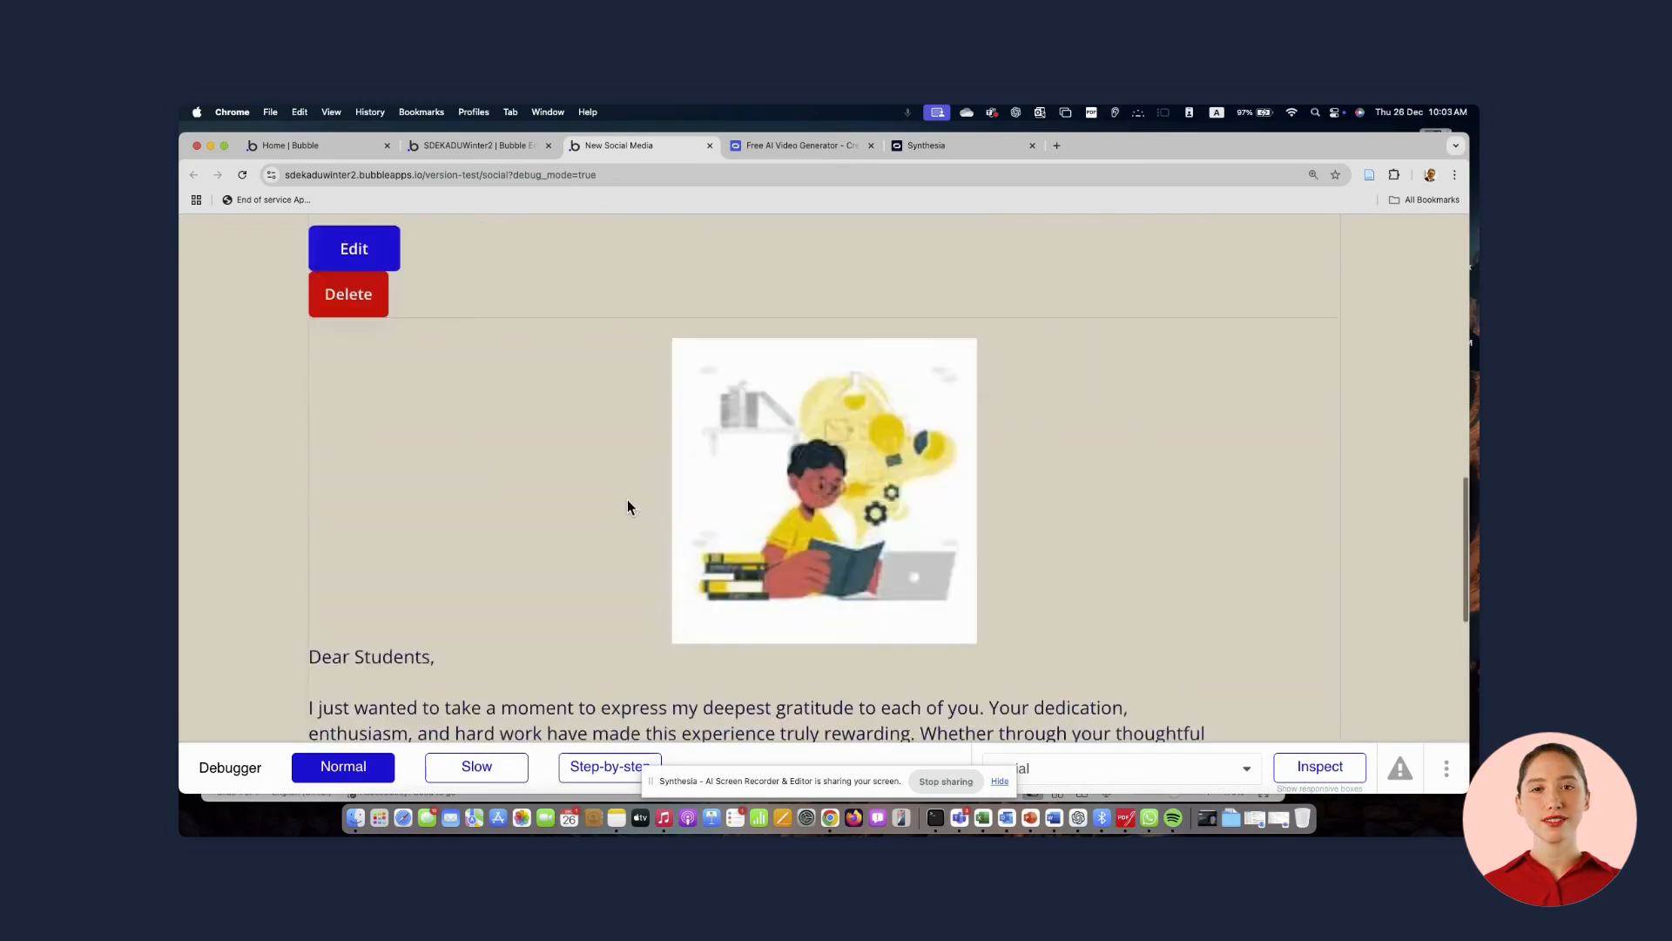
left_click_drag(549, 512, 630, 515)
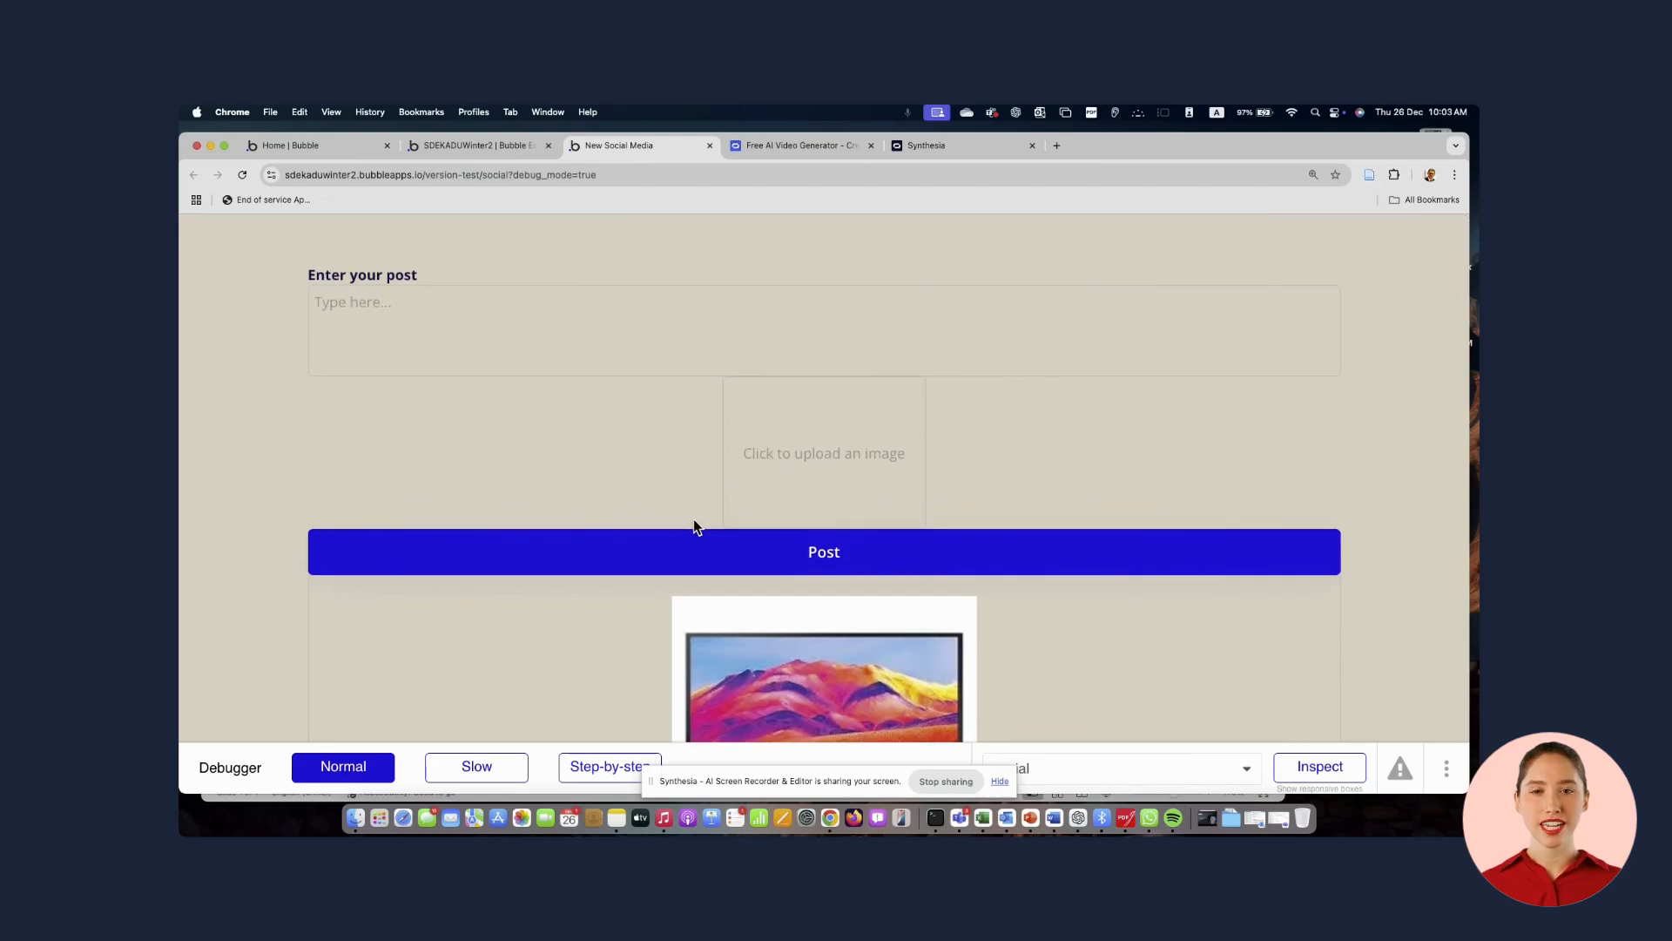
left_click(938, 324)
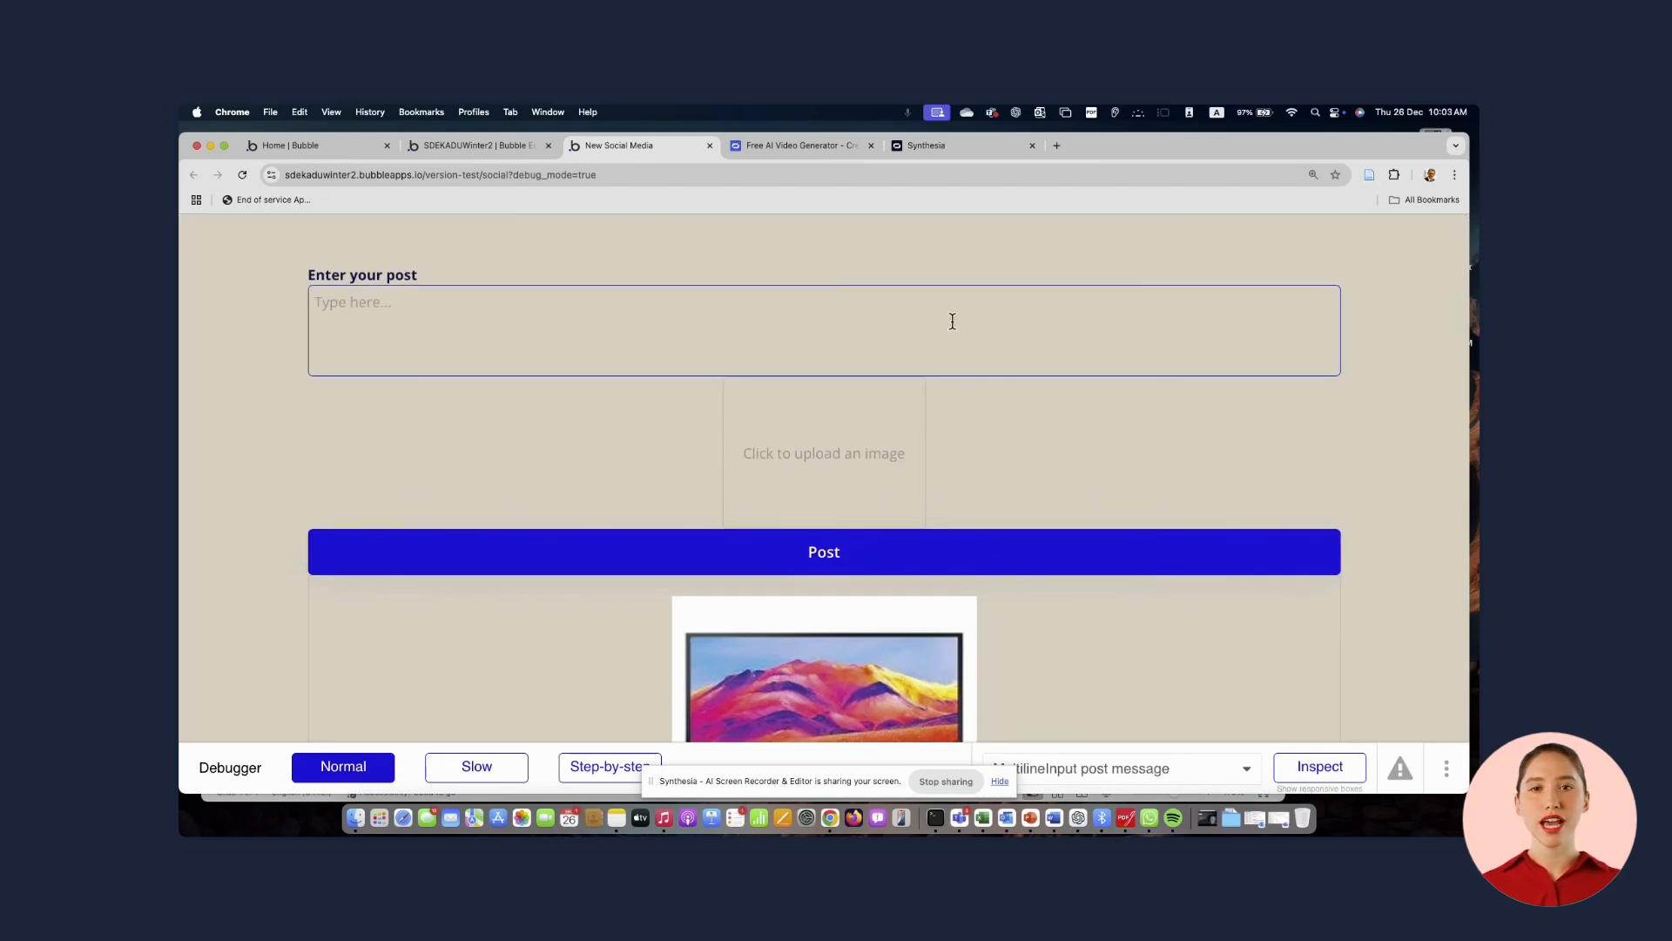